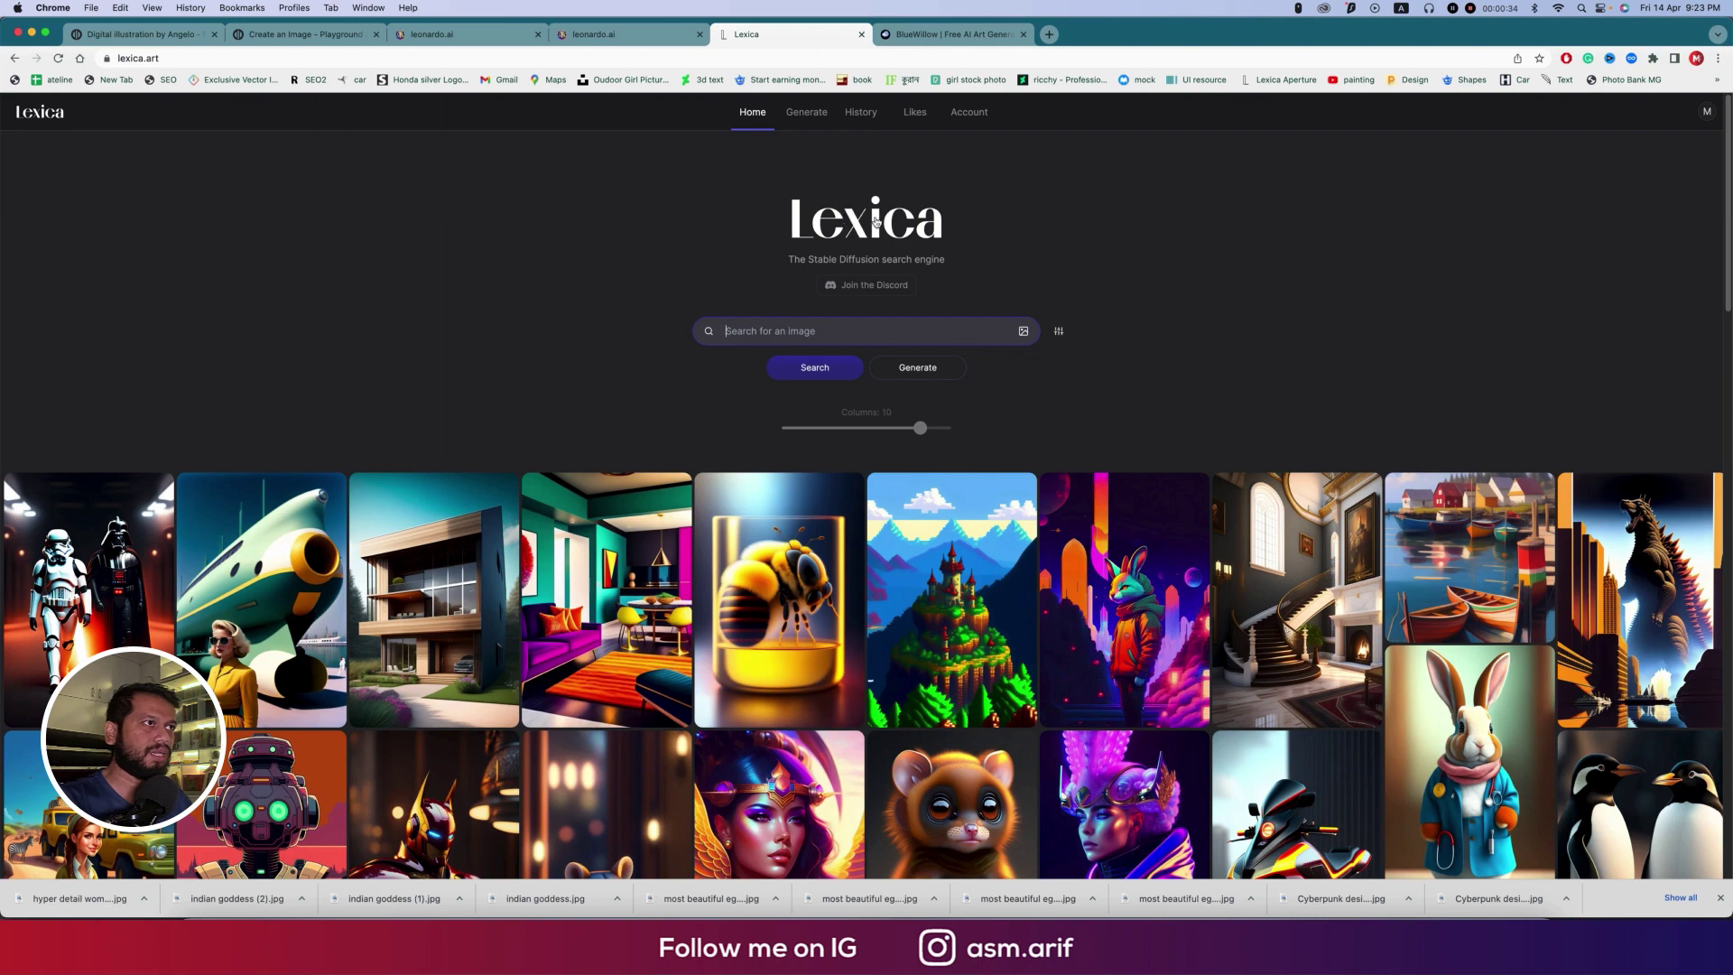
Refresh the home gallery, scroll through it, glance at Generate, and return Home
key(Return)
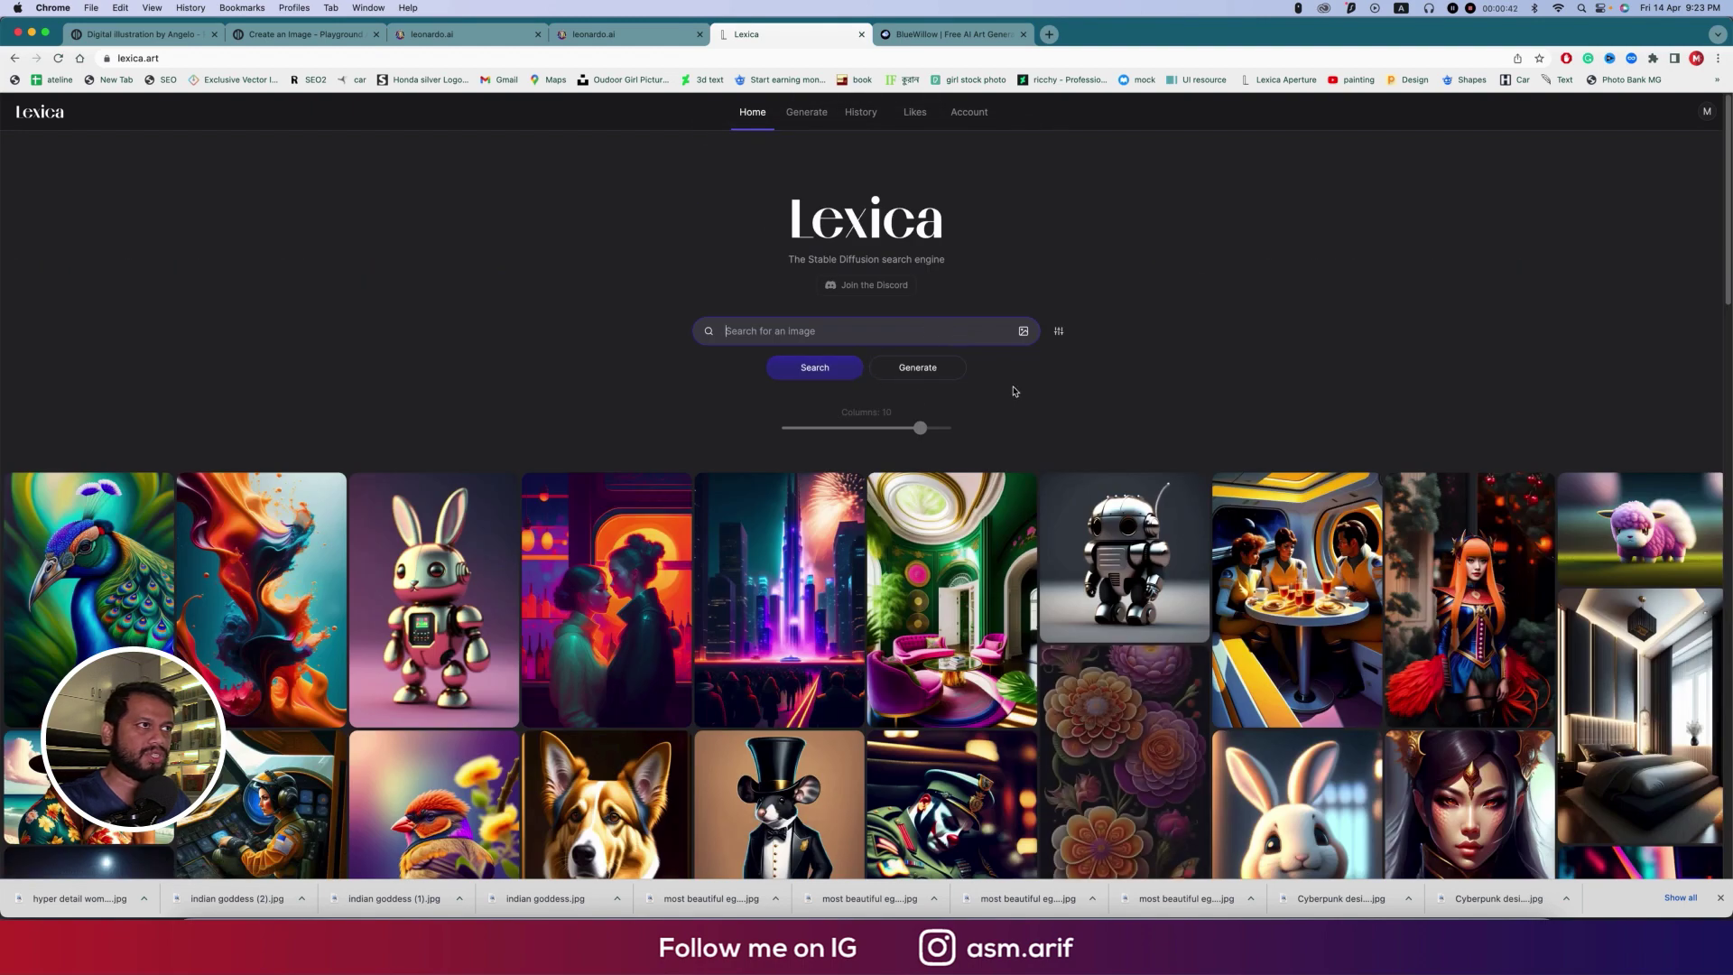
scroll(1015, 390, down, 5)
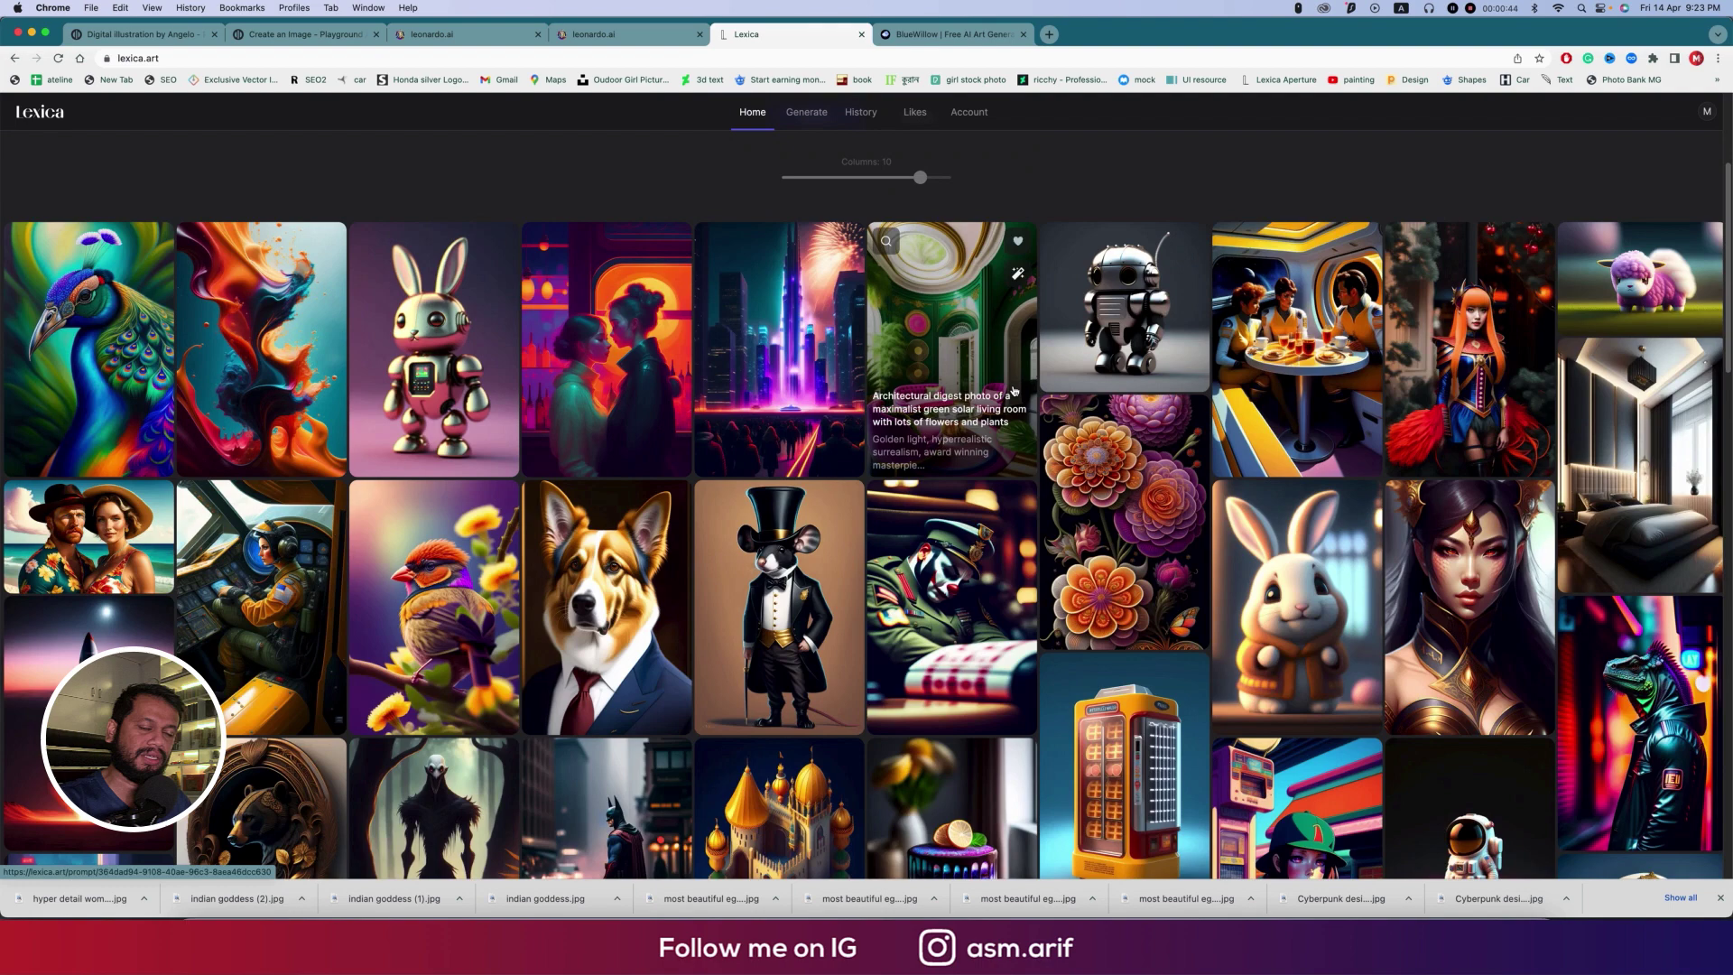
scroll(1014, 390, up, 5)
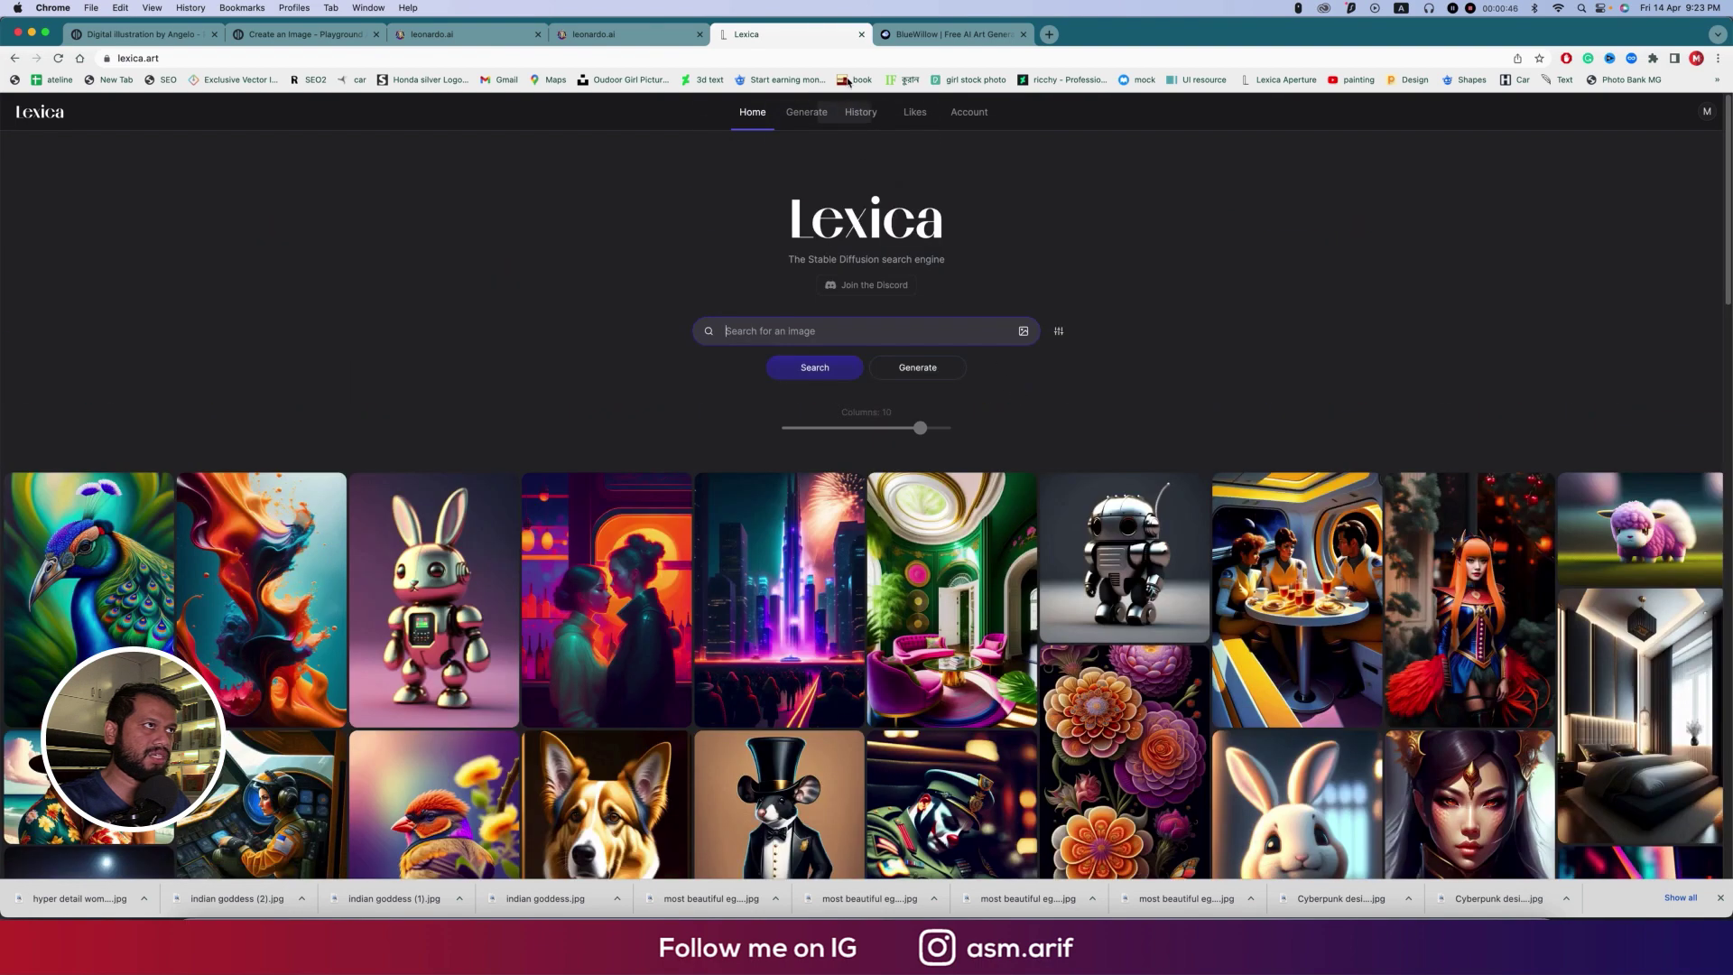
click(808, 115)
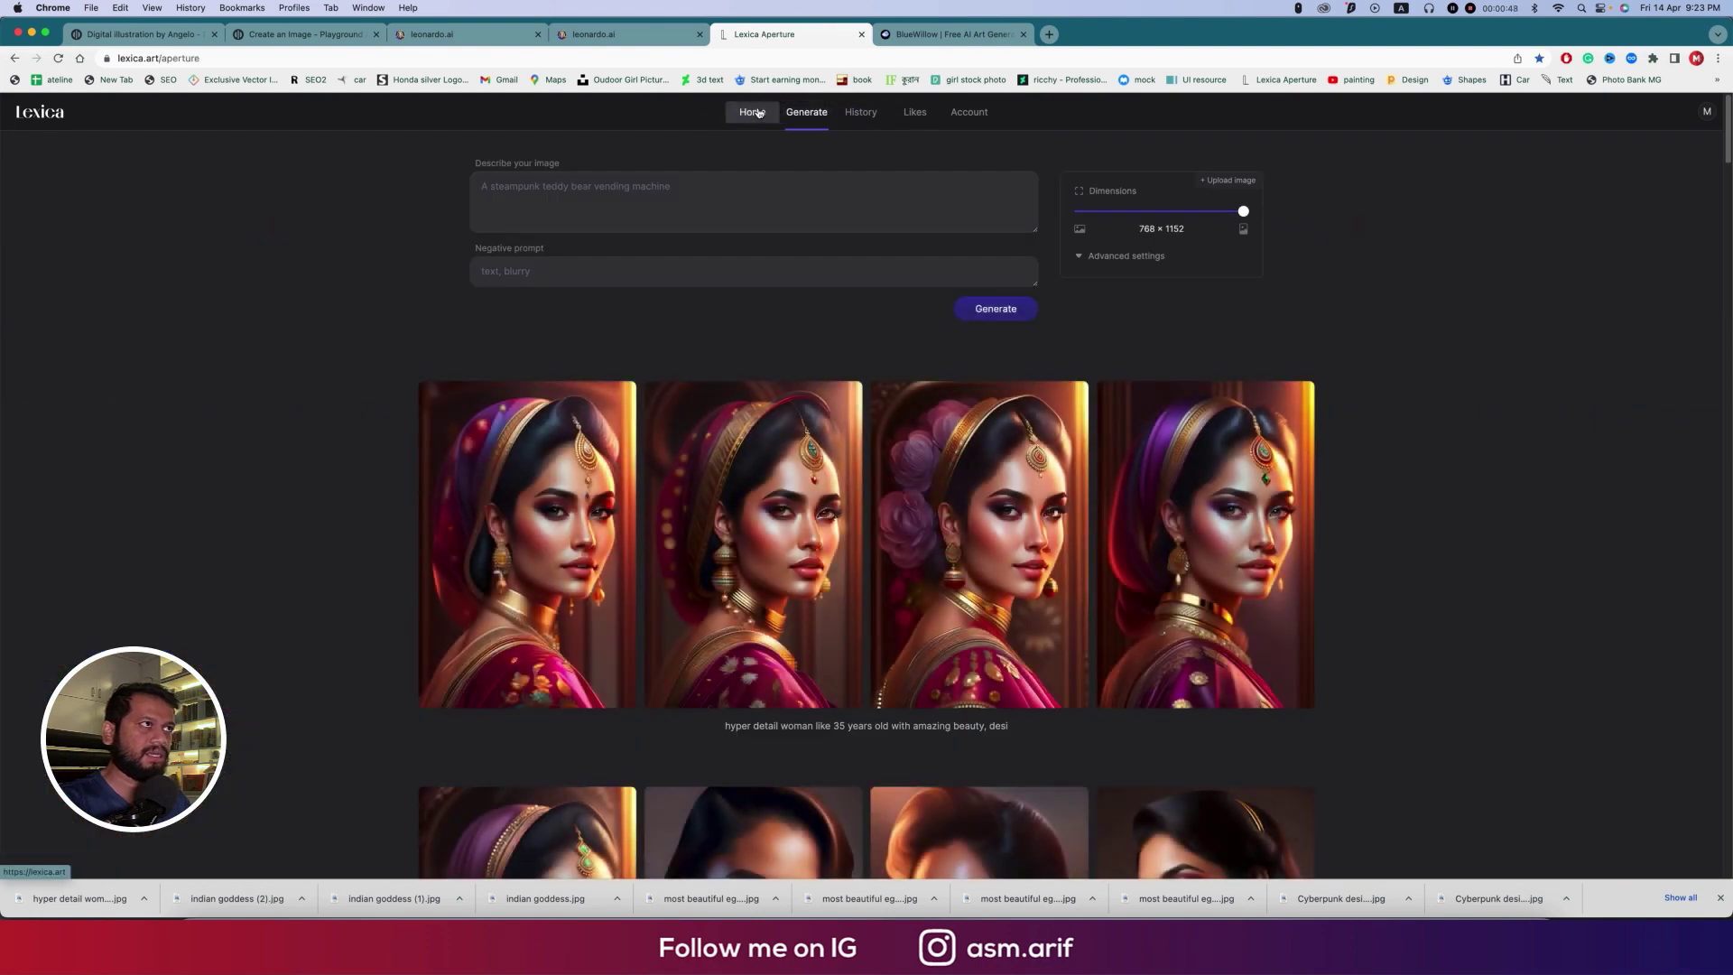
click(756, 112)
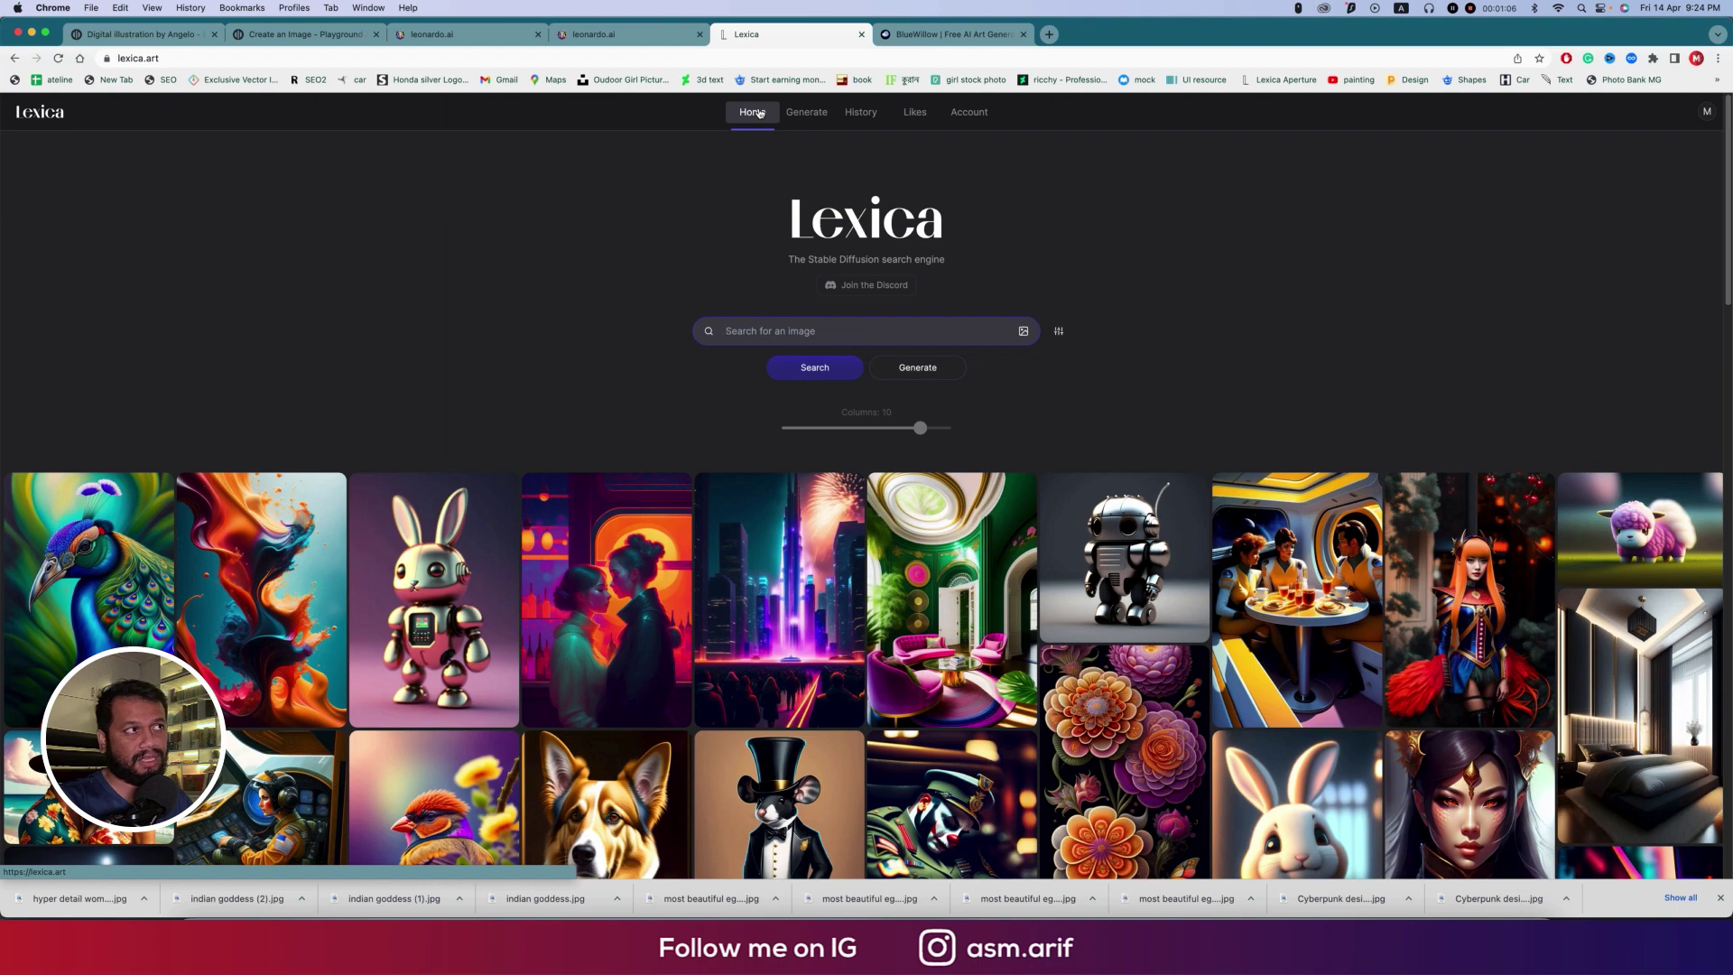
Open the Memberships page and highlight the Starter plan's $10 price and 1,000 generations
click(967, 118)
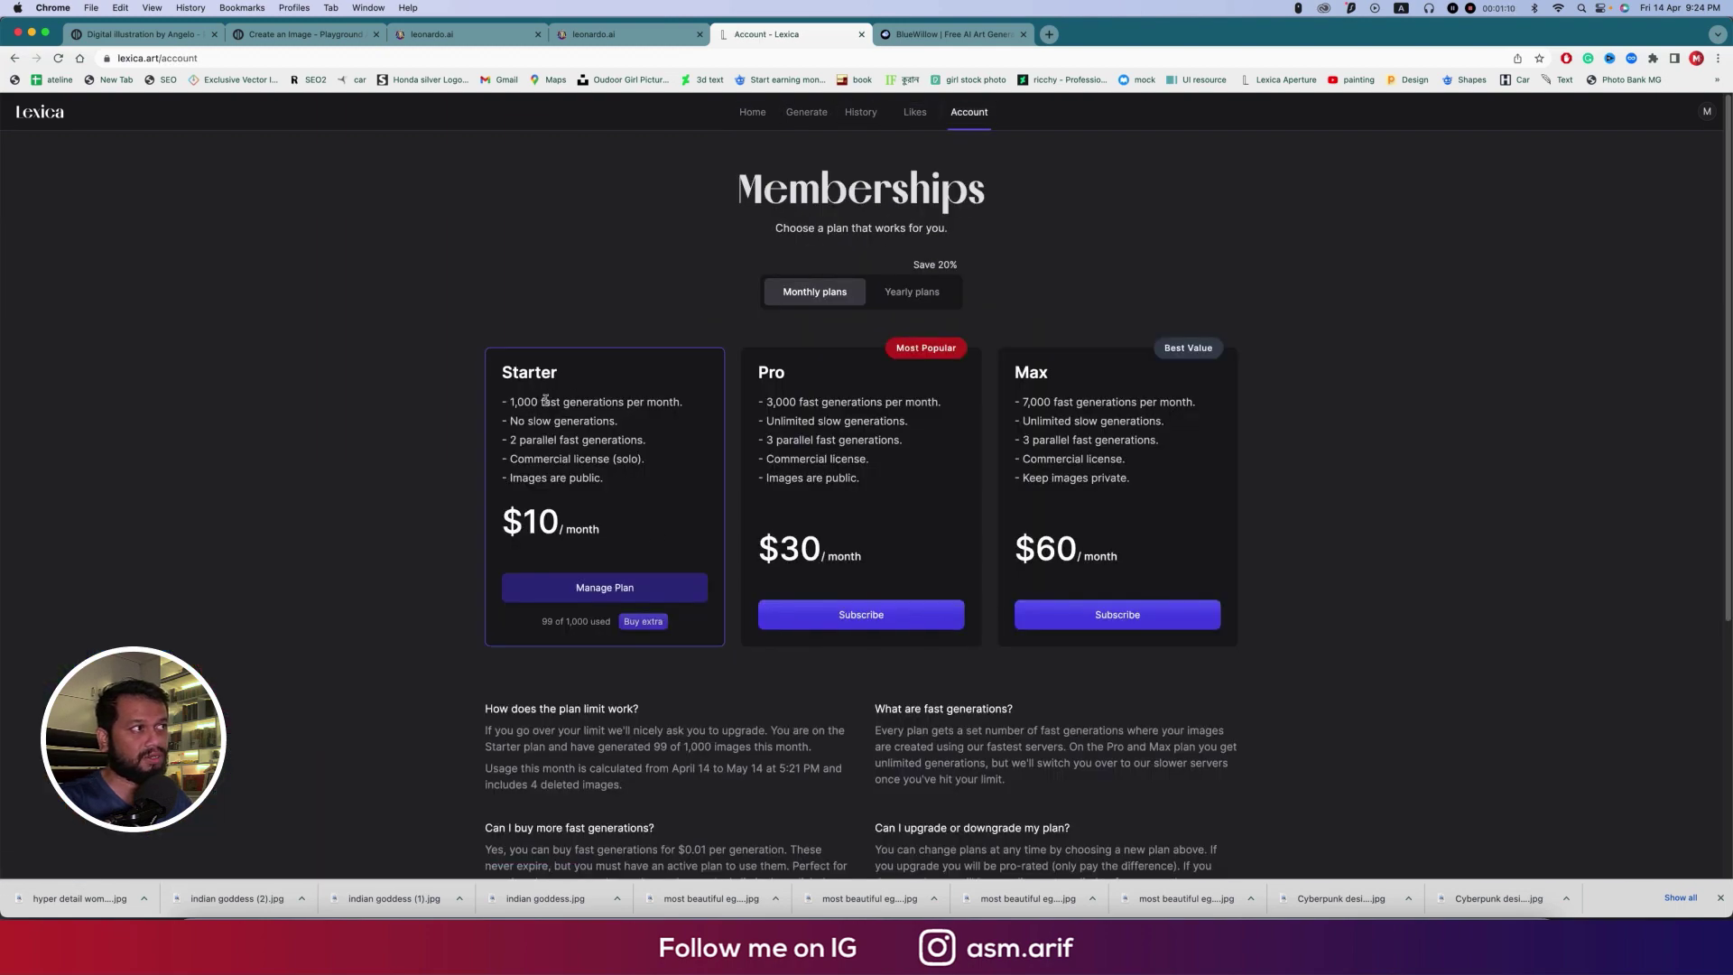
drag(541, 402, 699, 404)
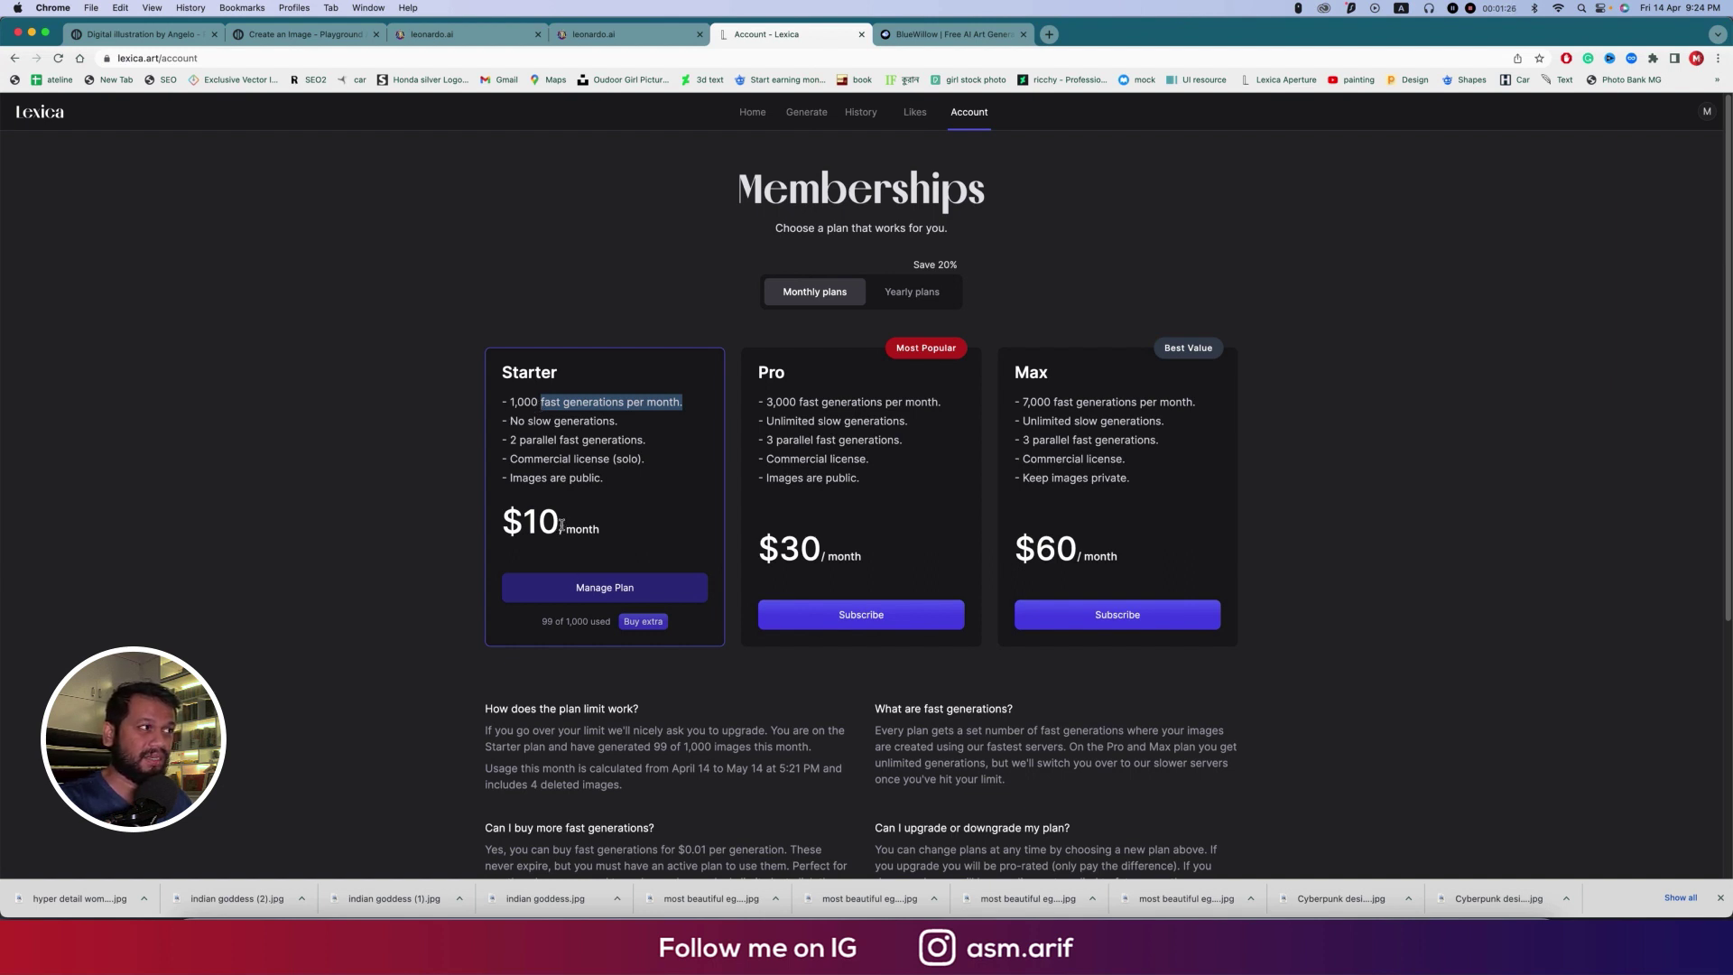
drag(560, 524, 507, 520)
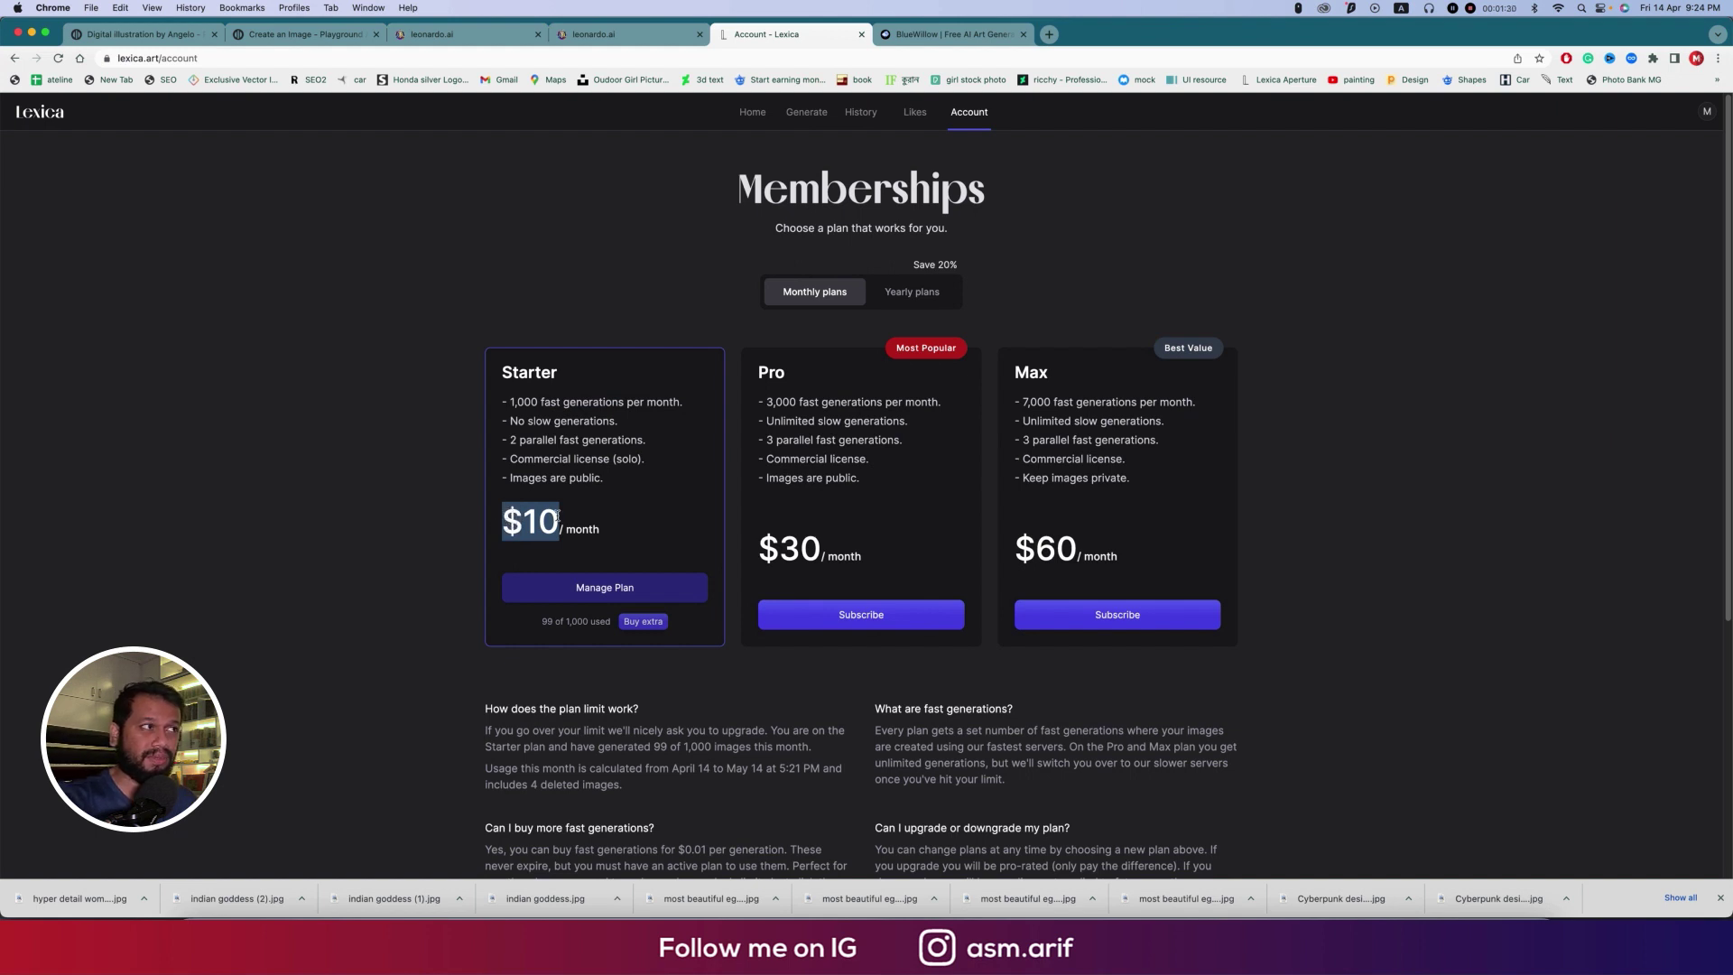
drag(540, 400, 508, 400)
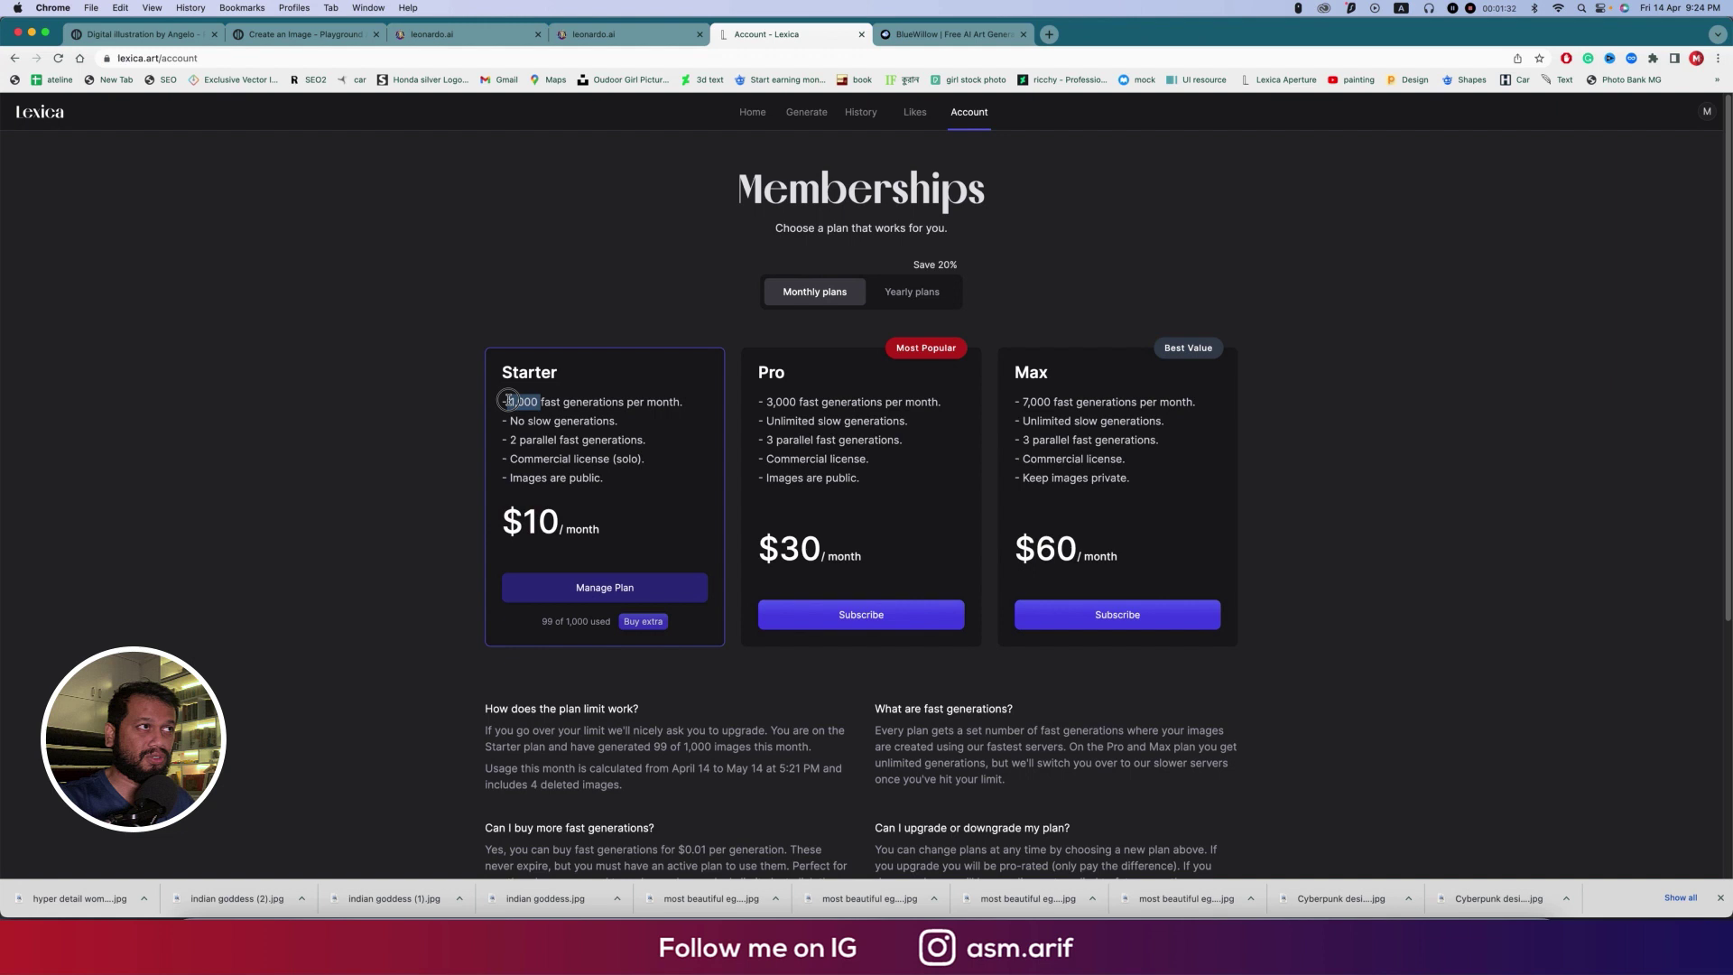
Switch to yearly pricing and highlight Starter's $96 yearly total and 1,000 generations
click(900, 295)
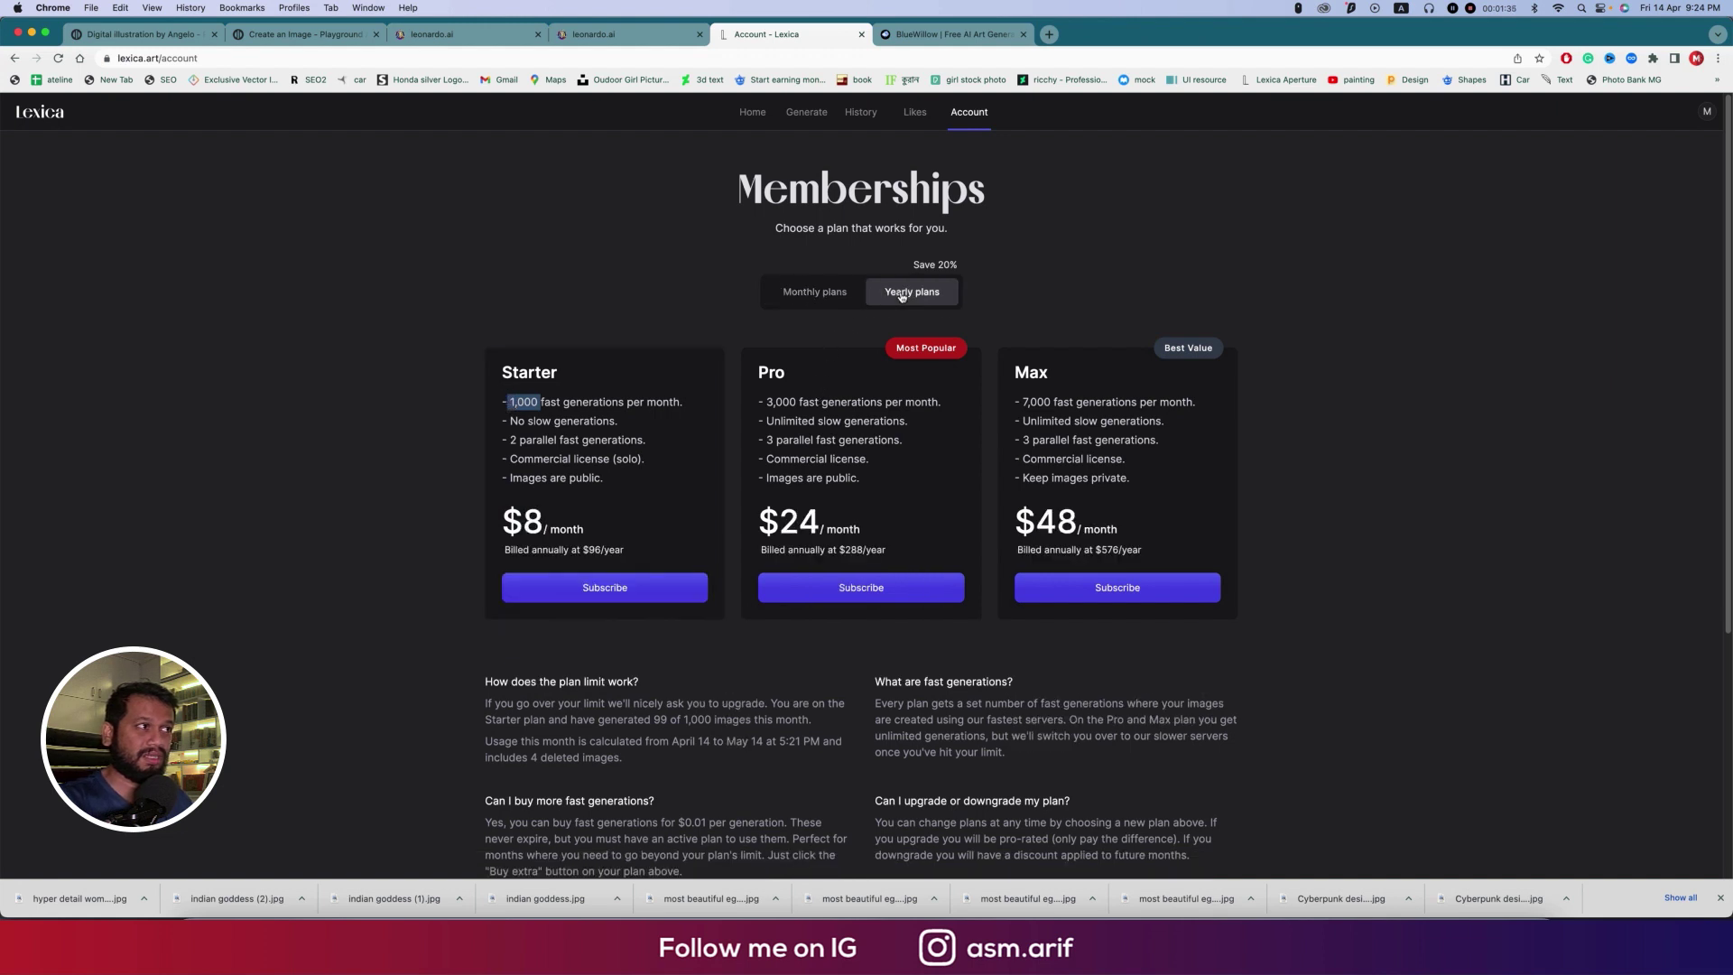
double_click(597, 549)
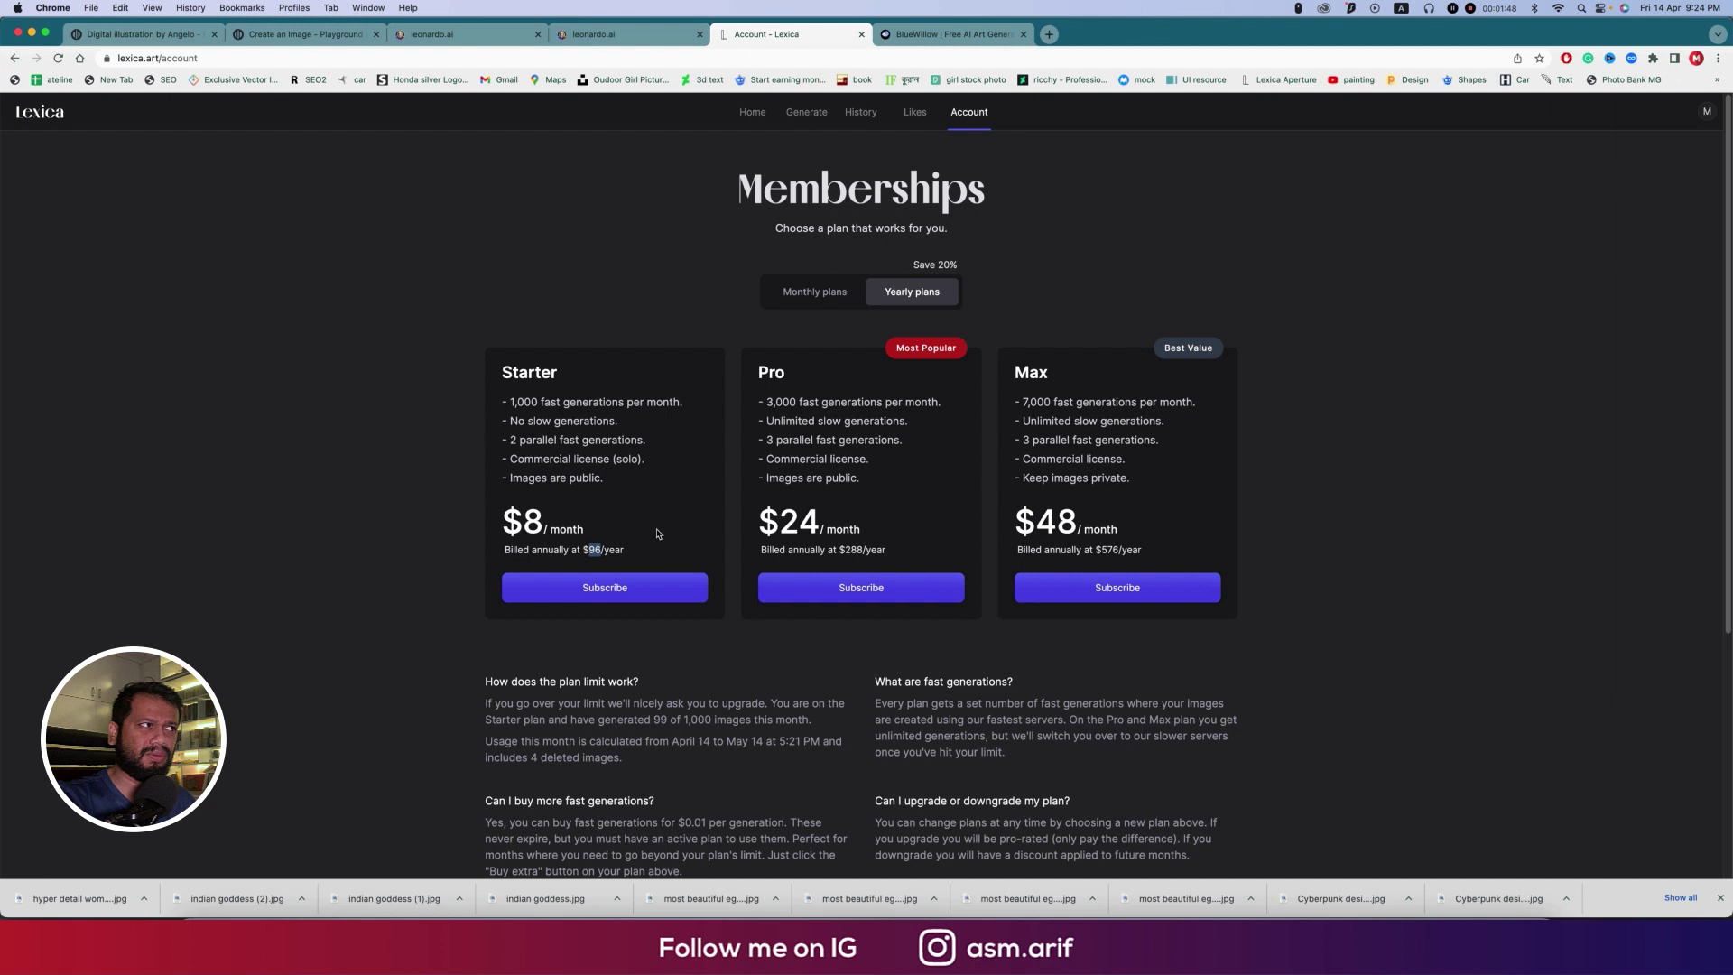
double_click(533, 401)
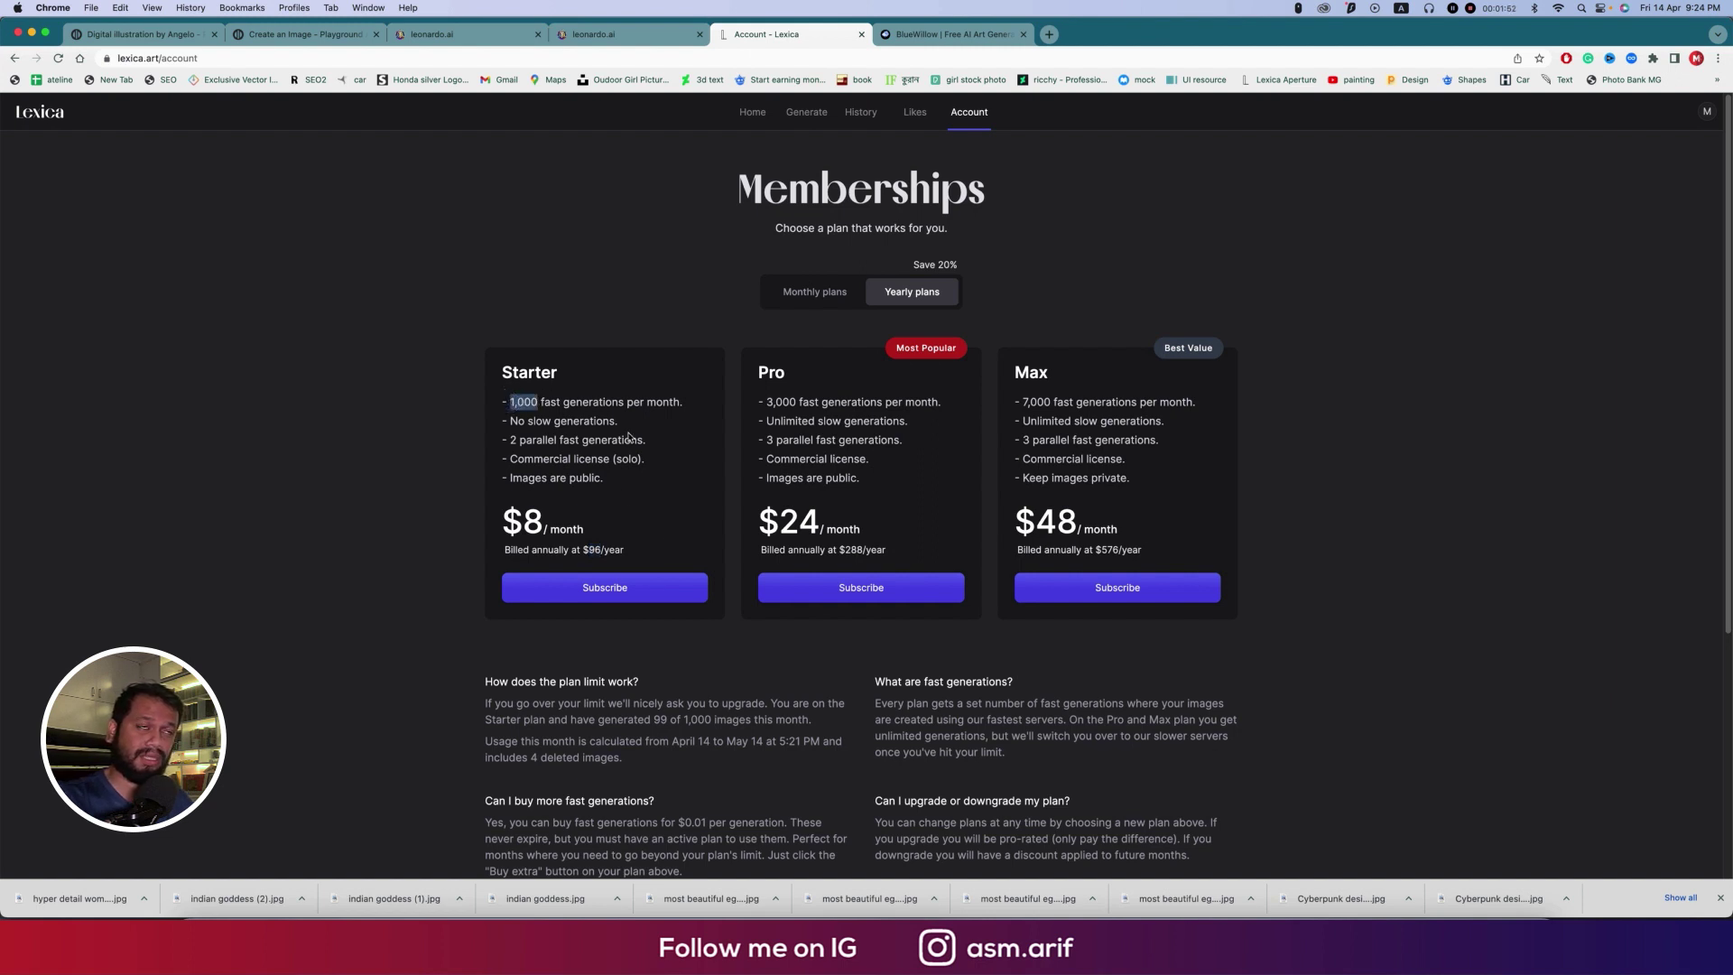
Show advanced settings, keep Lexica Aperture v3, and set dimensions to 1152 × 768
click(801, 115)
click(674, 198)
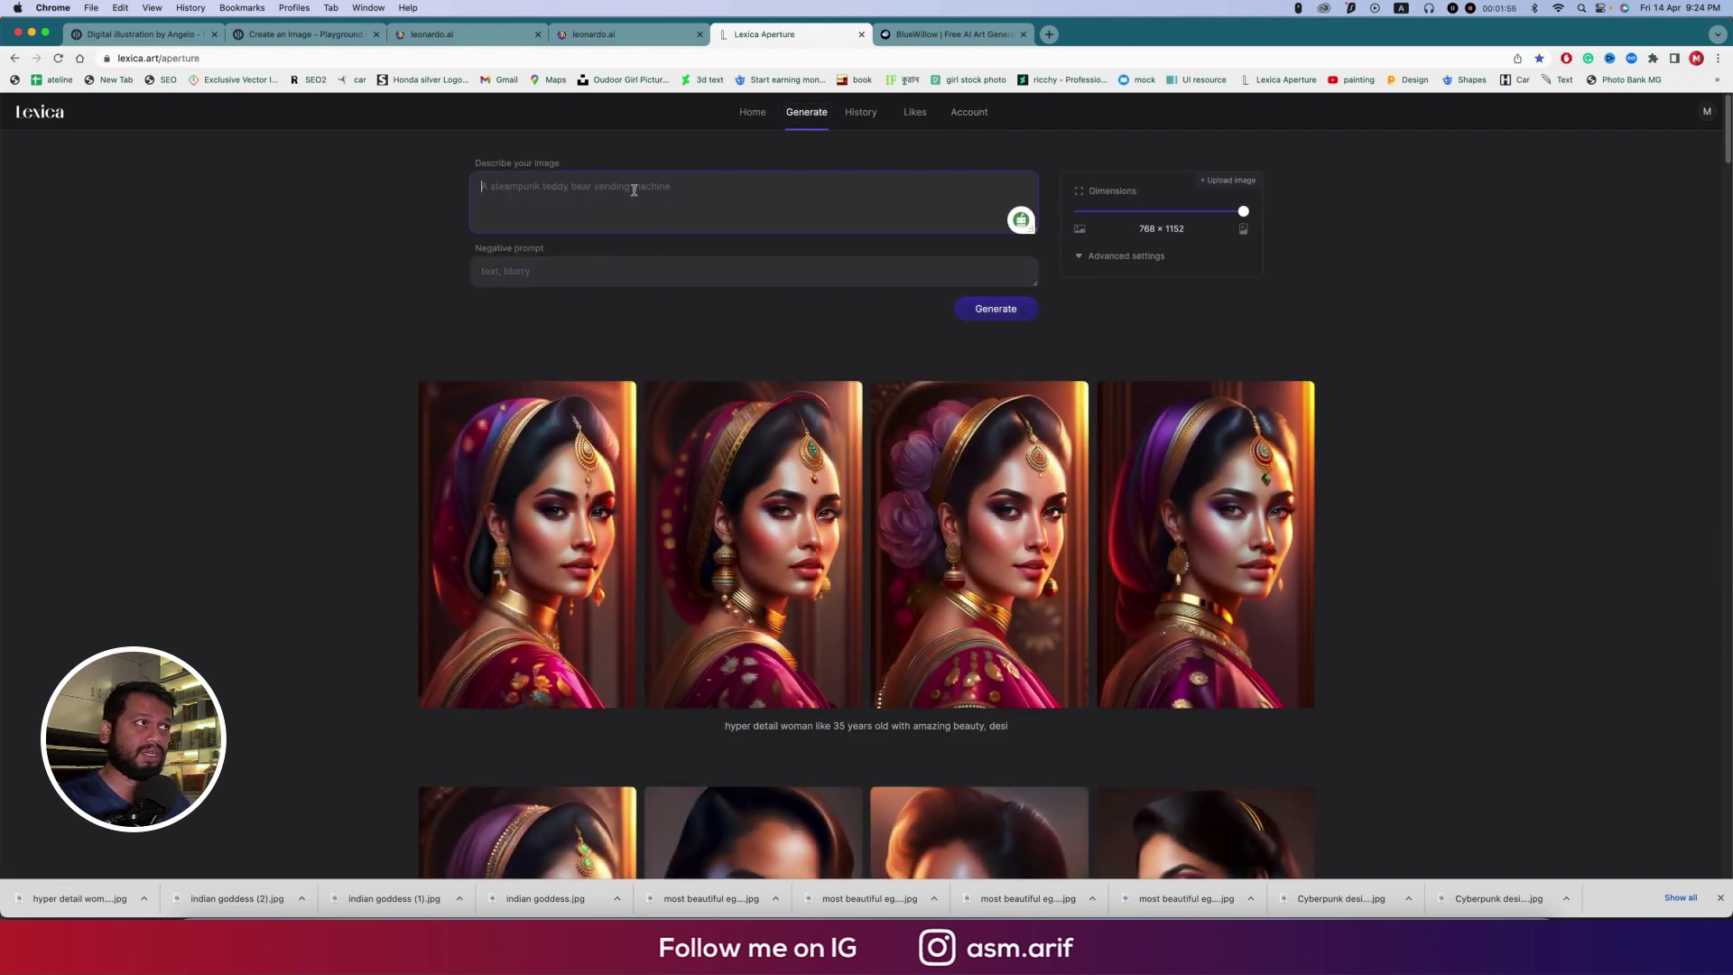
click(1139, 257)
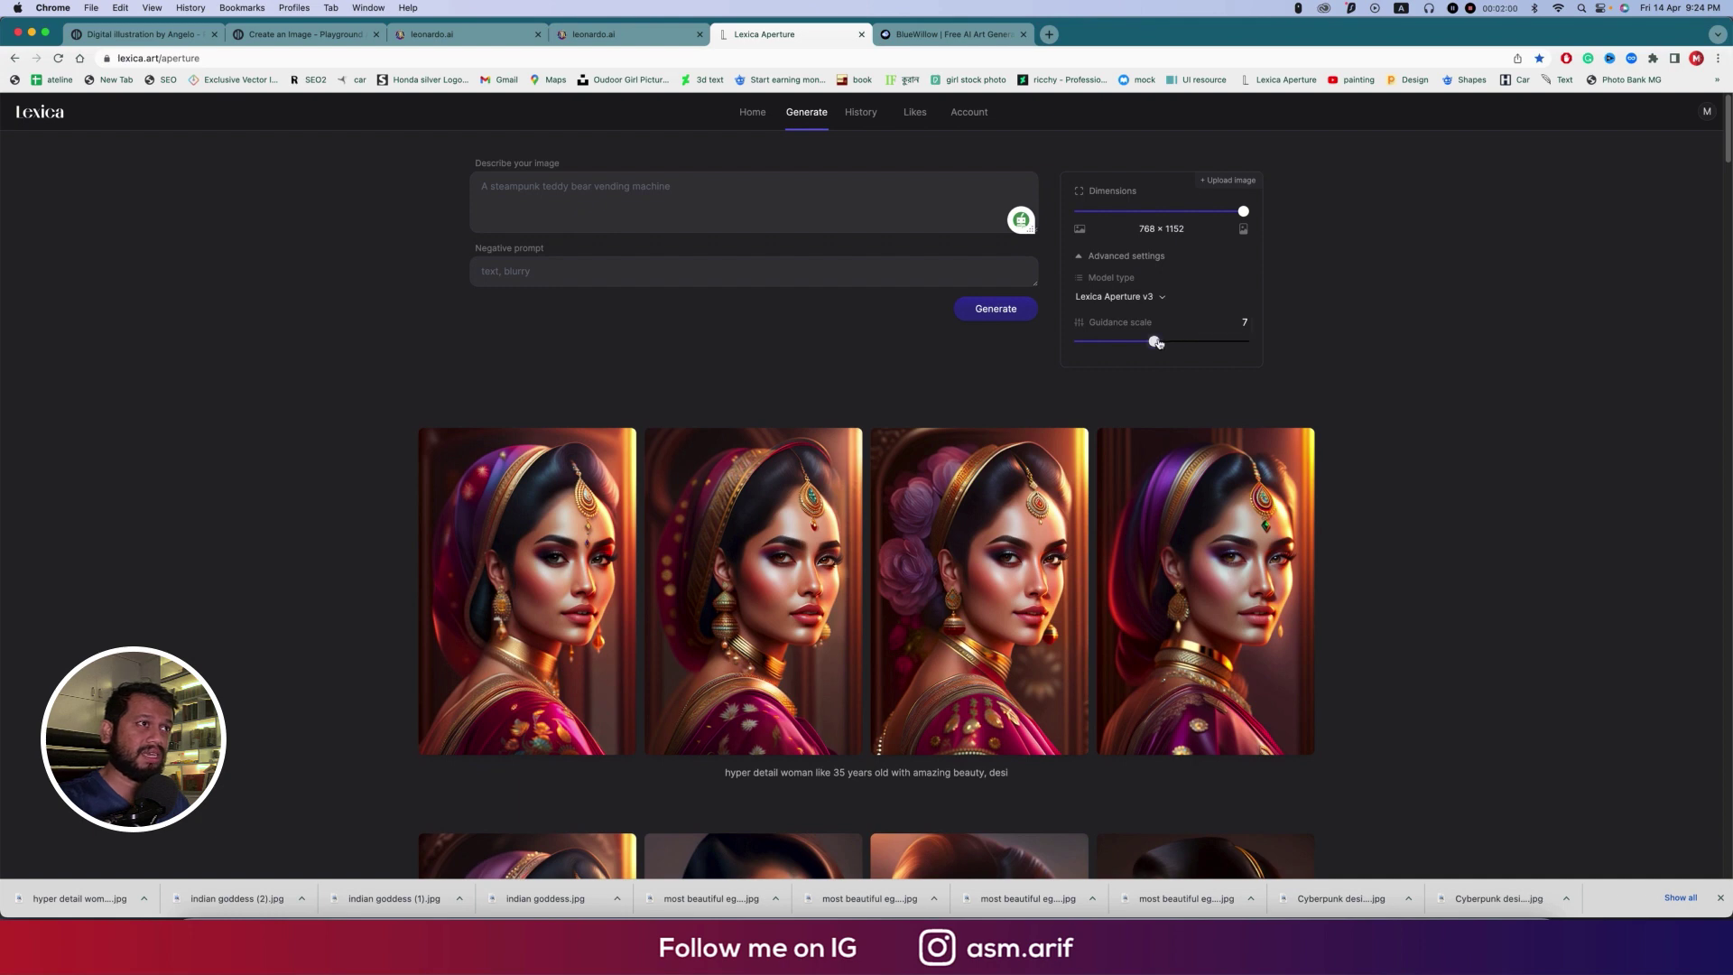
click(1163, 300)
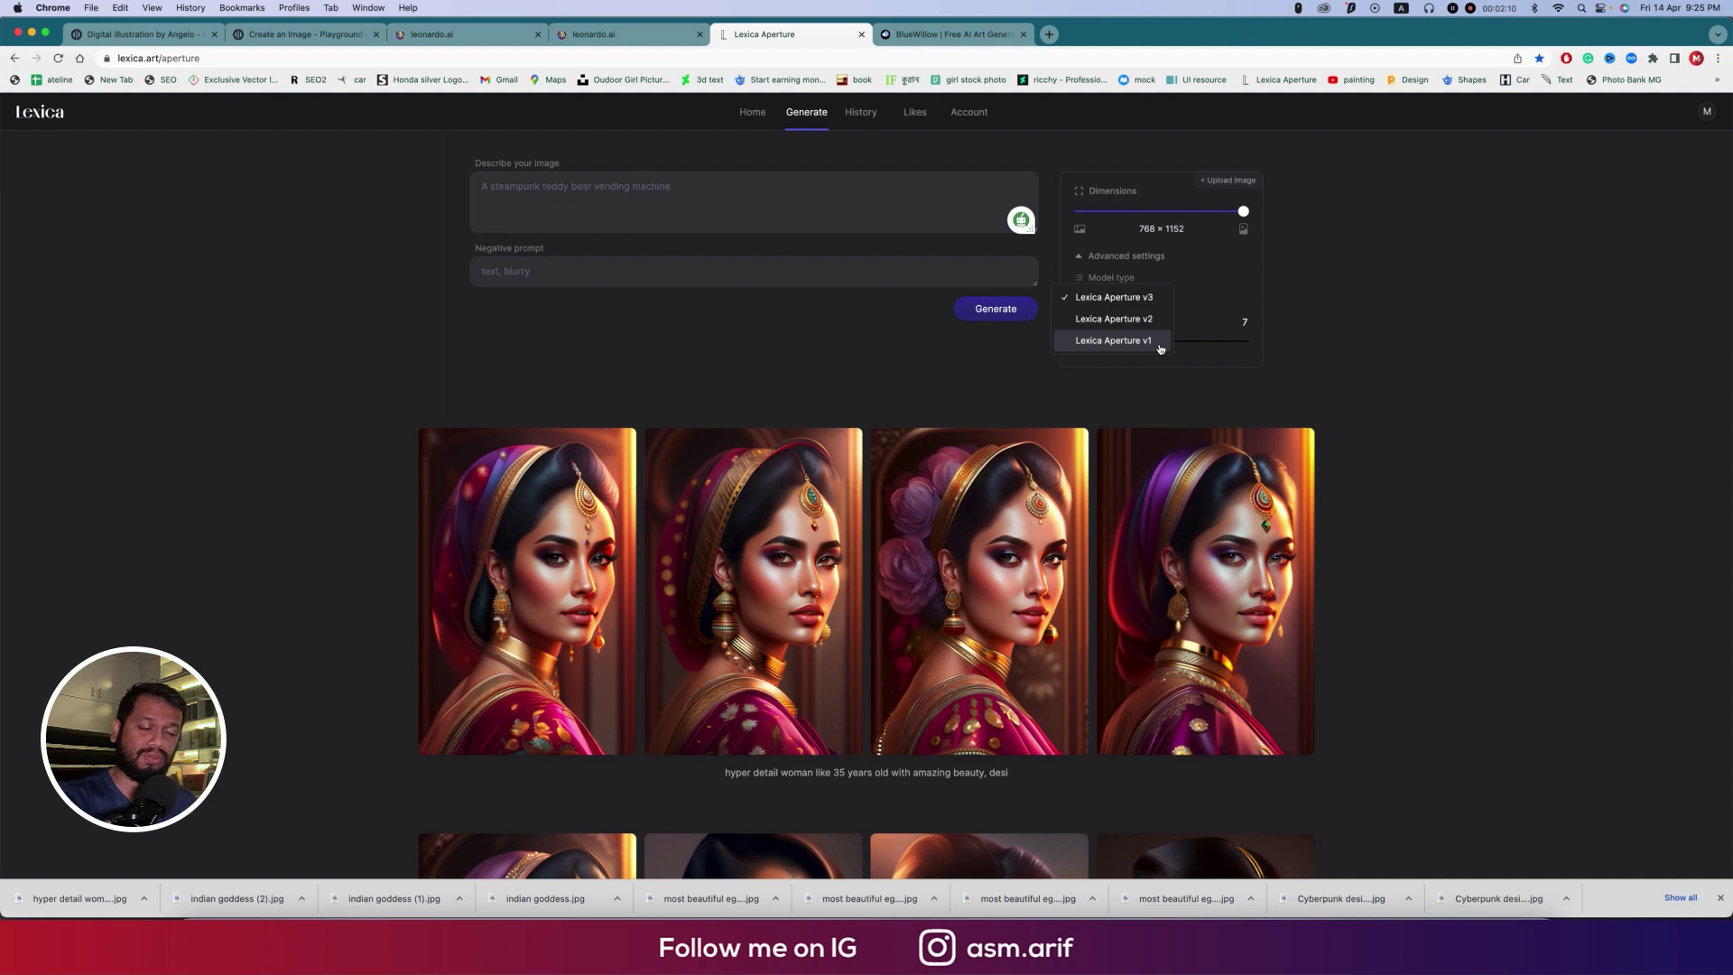
click(1206, 250)
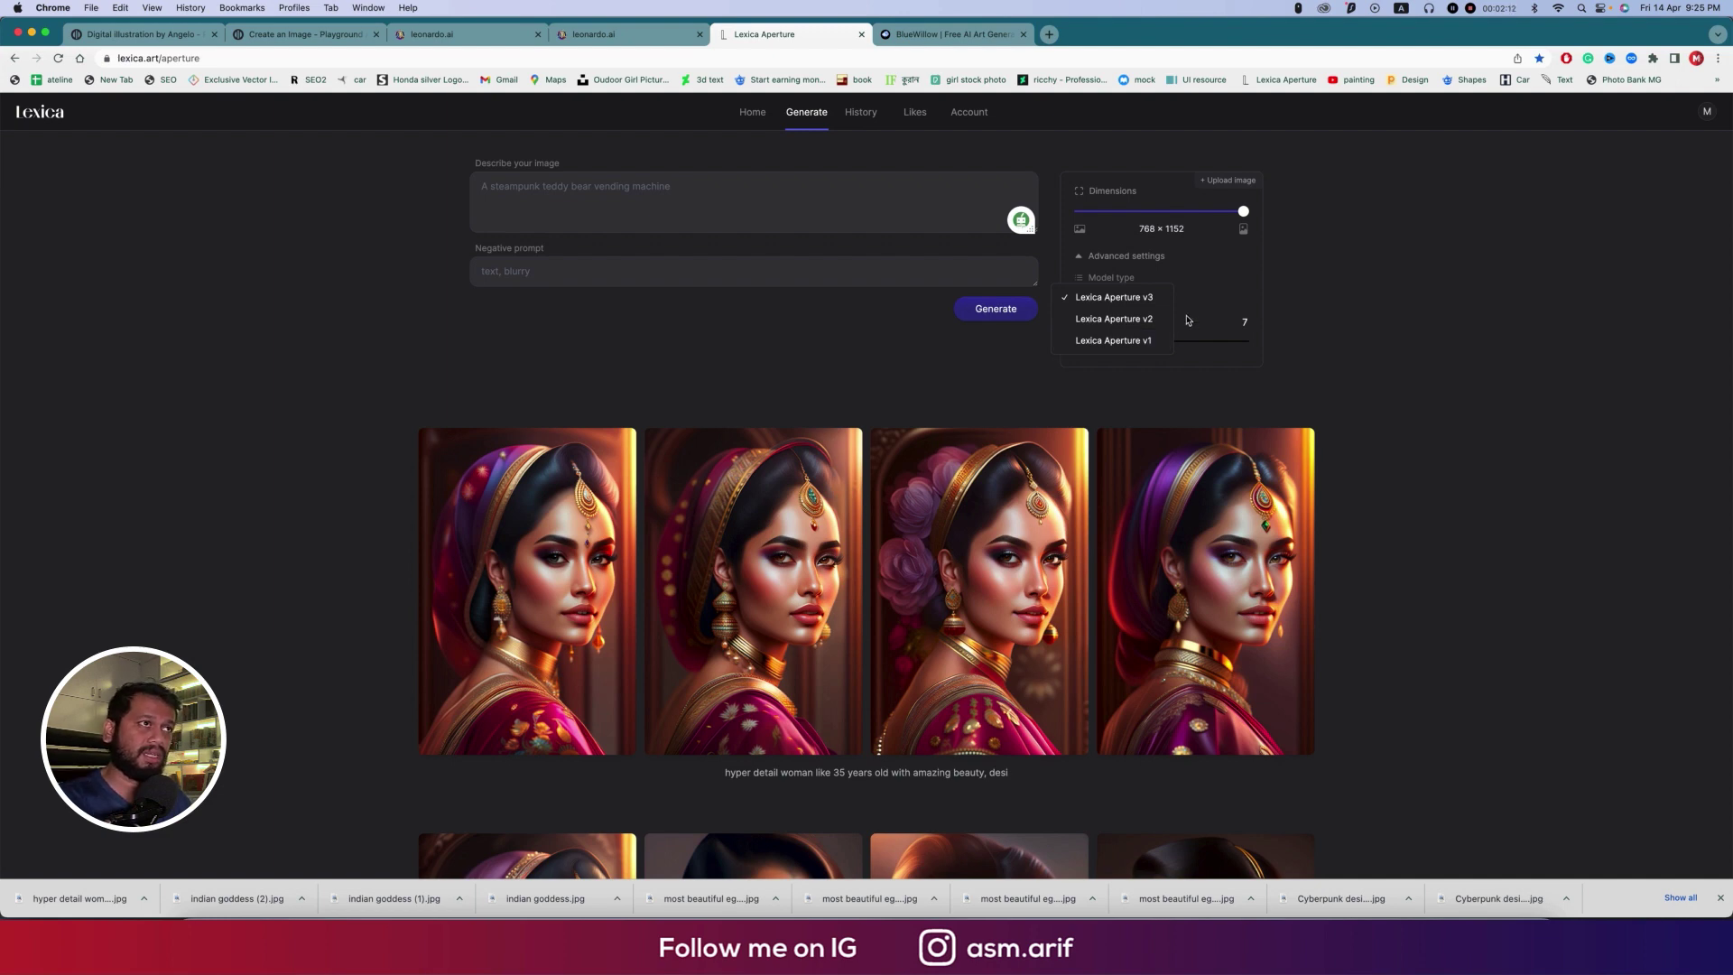
mouse_move(1245, 213)
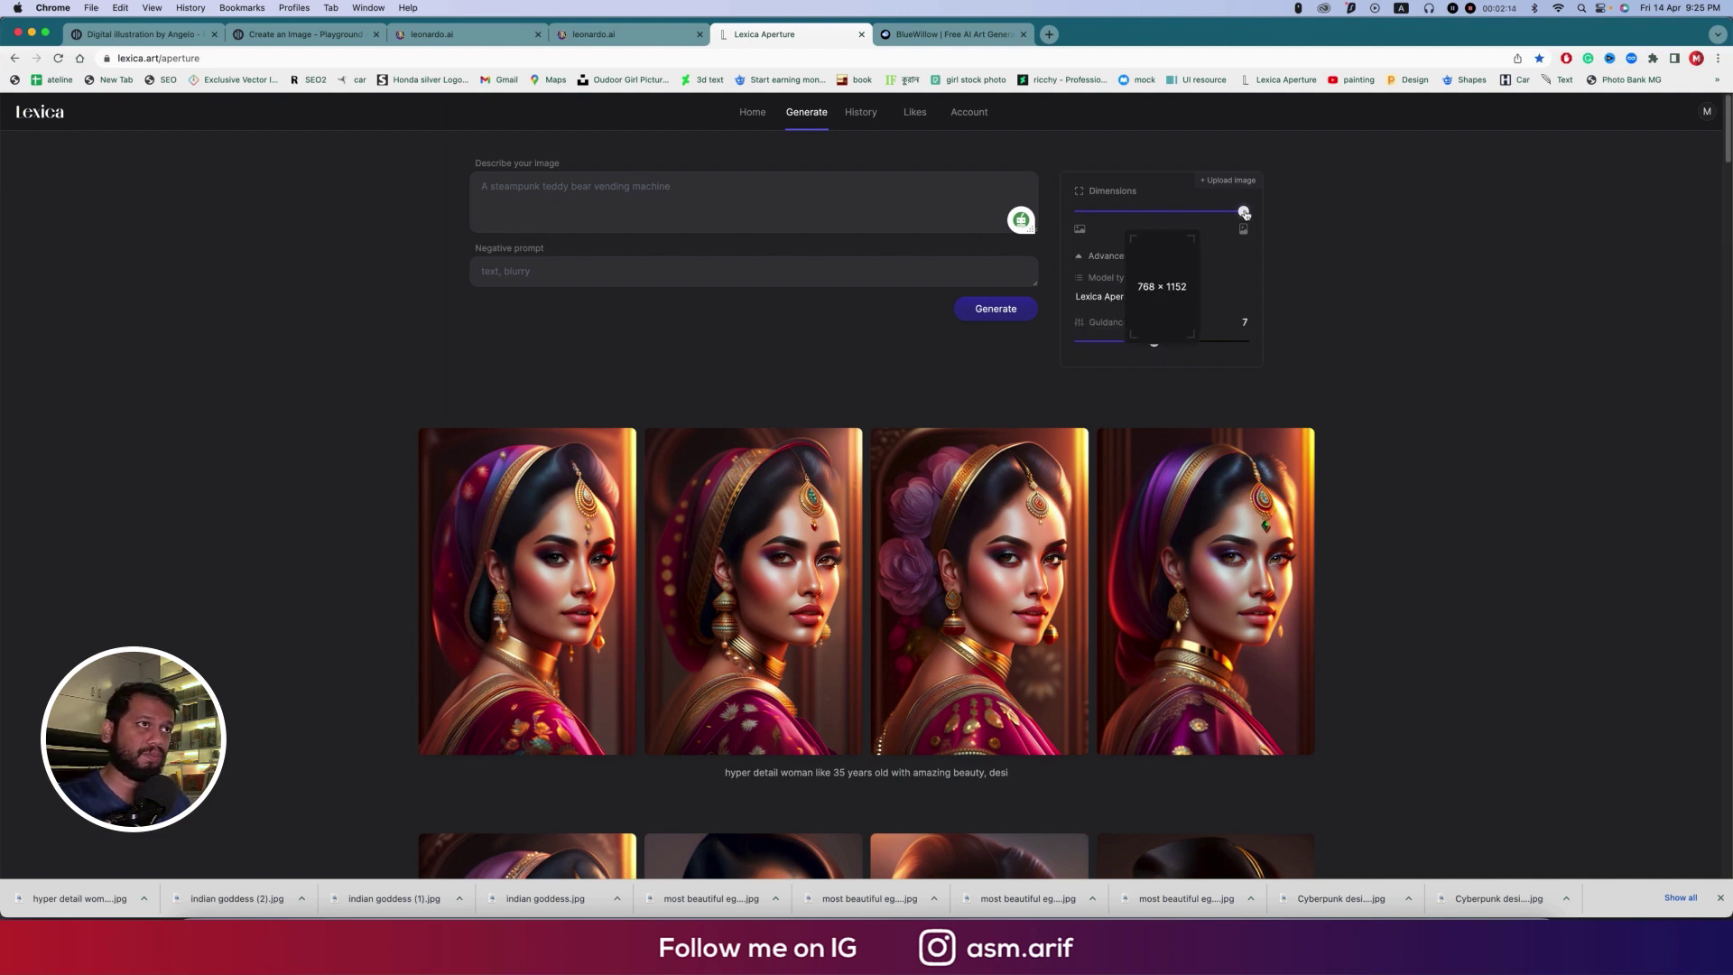
drag(1245, 213, 1179, 216)
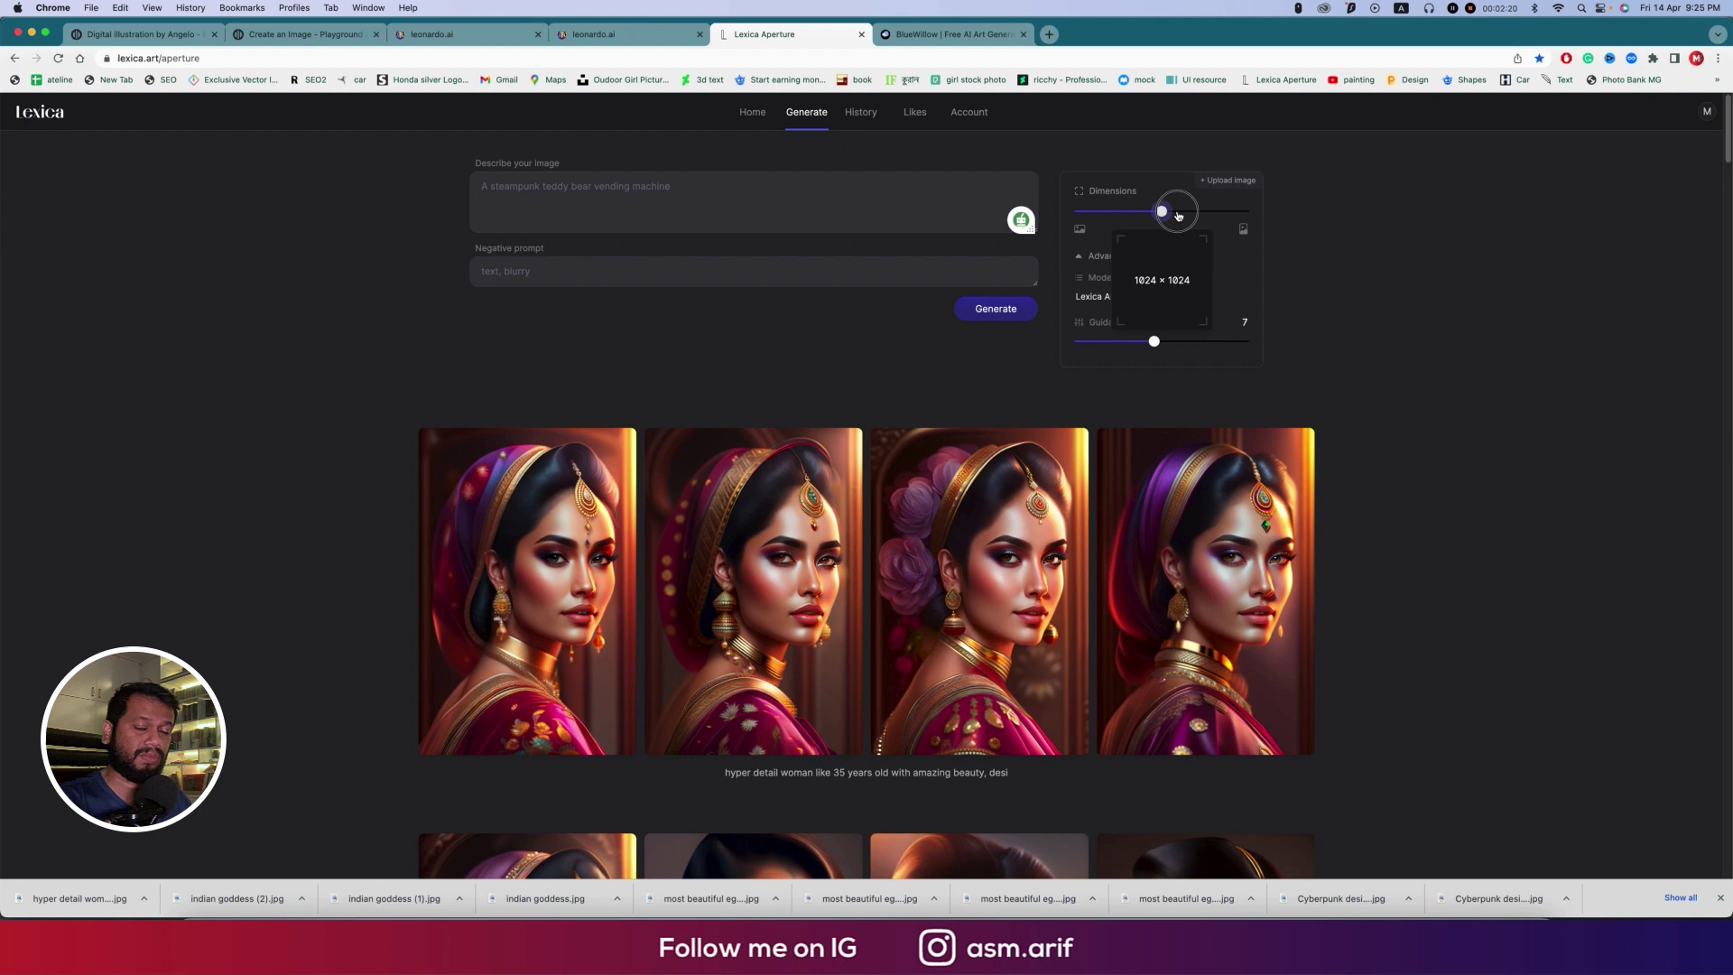
drag(1178, 215, 1080, 214)
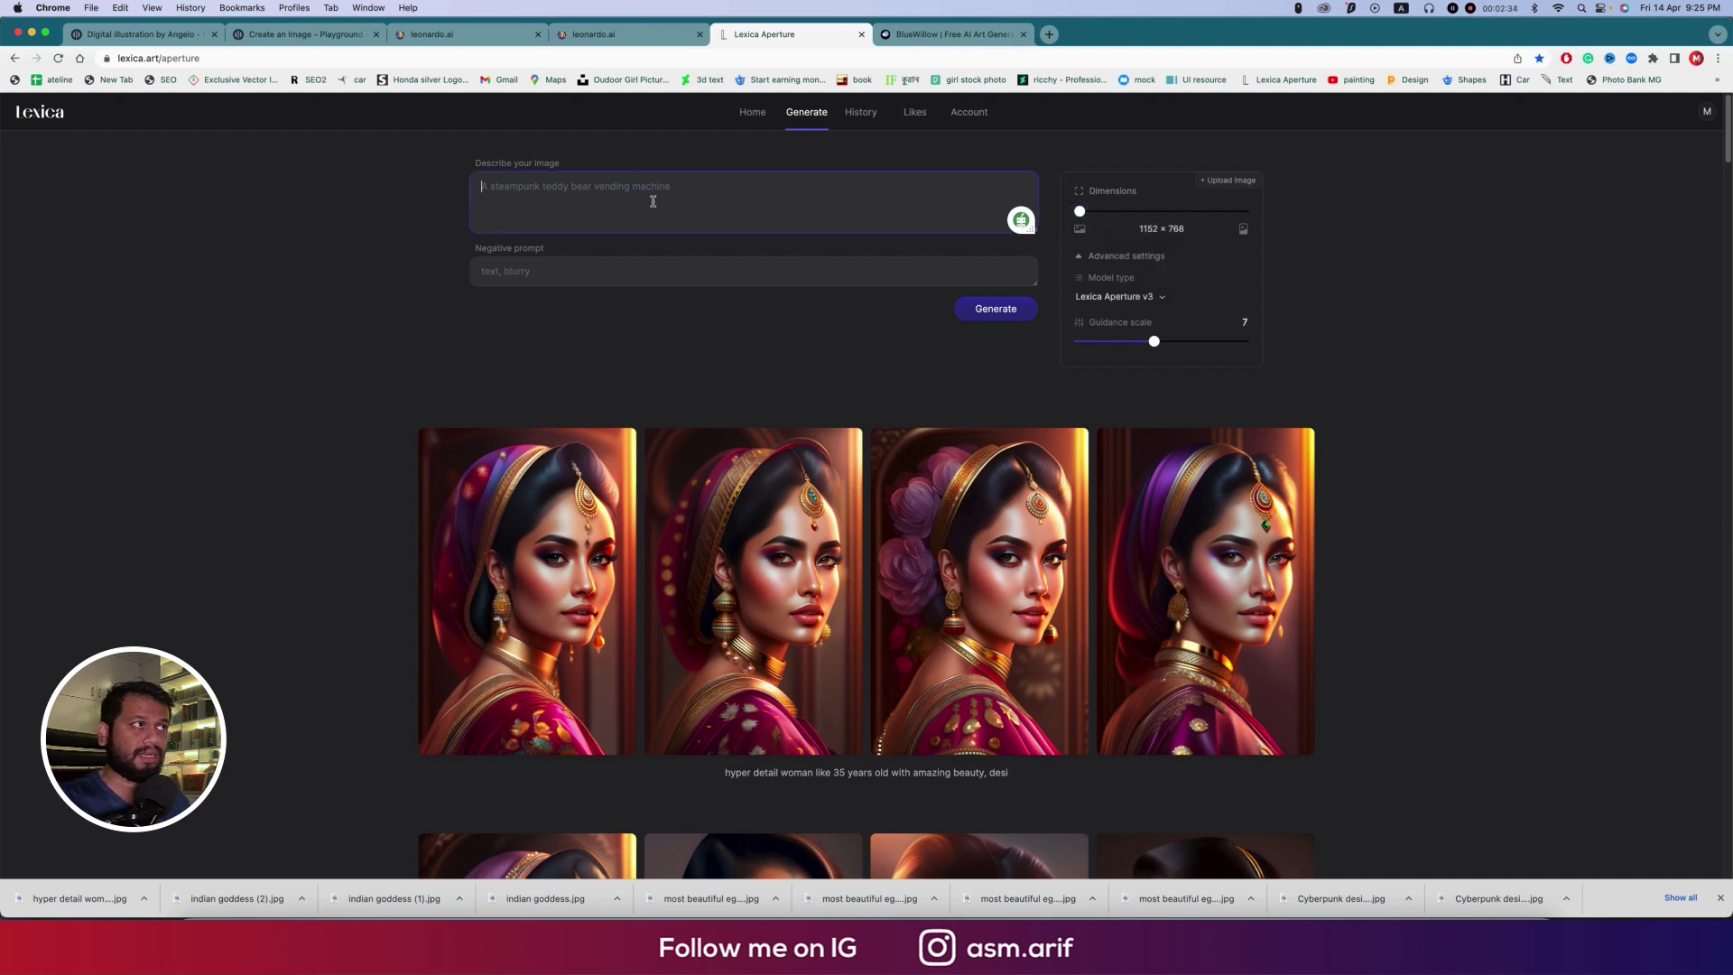
Enter the prompt 'beautiful countryside landscape', correcting both misspellings from spelling suggestions
click(567, 273)
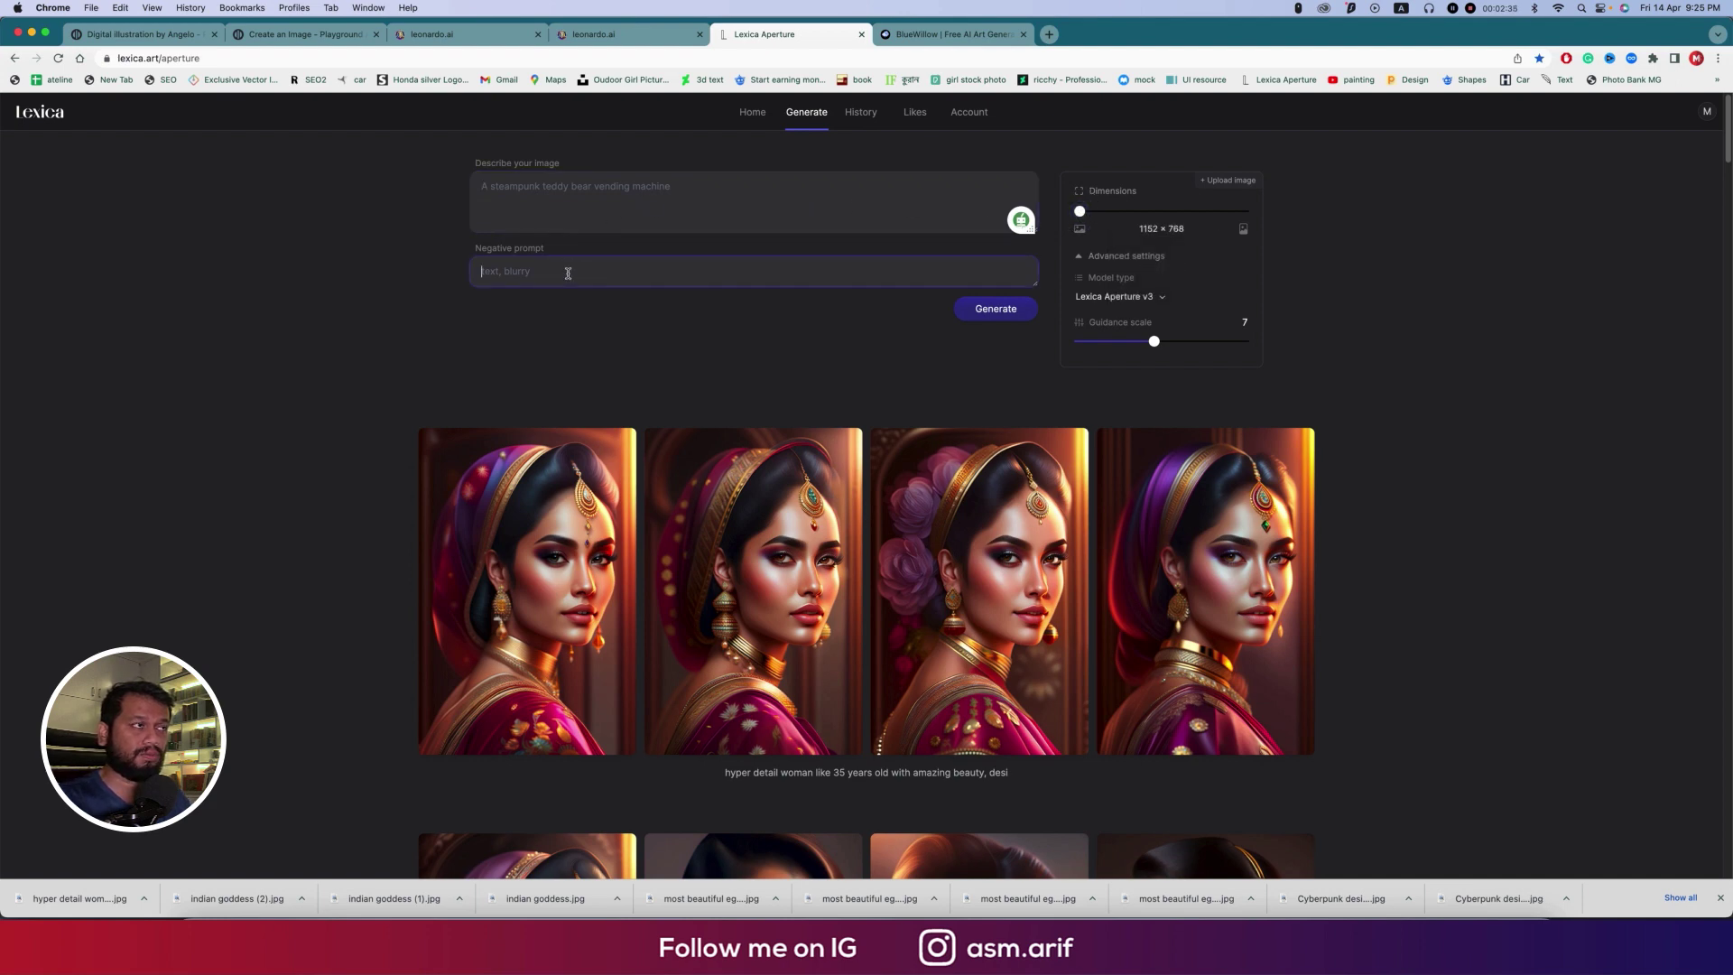
click(602, 194)
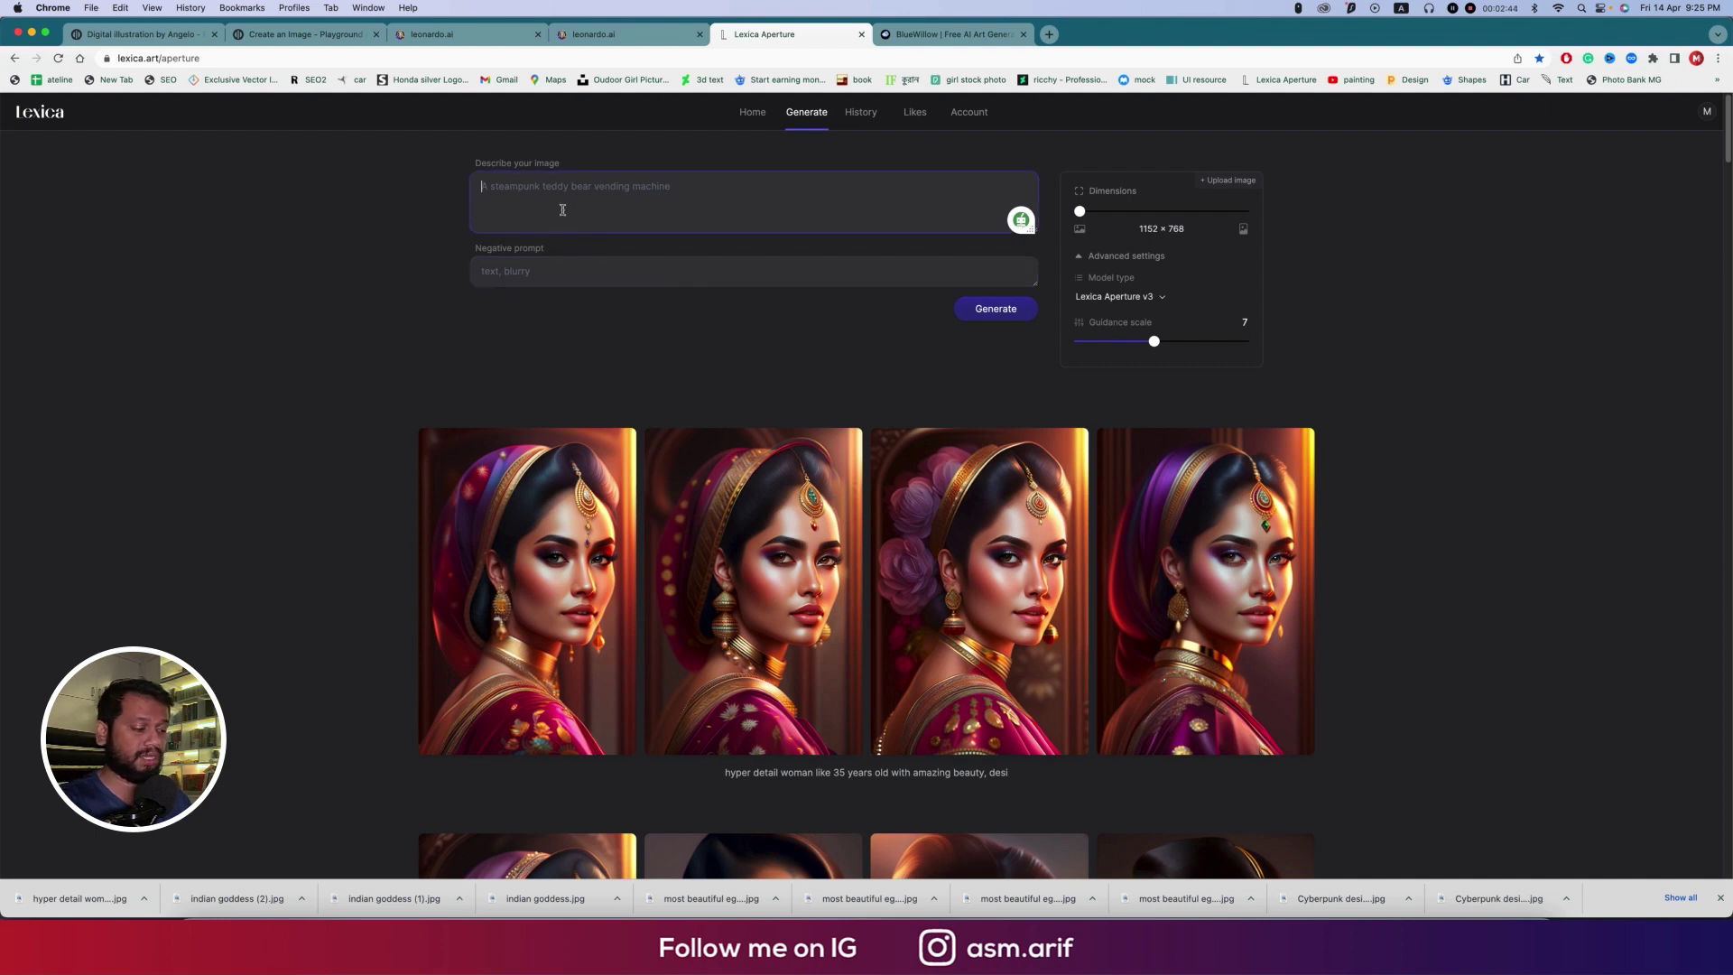
text(bea)
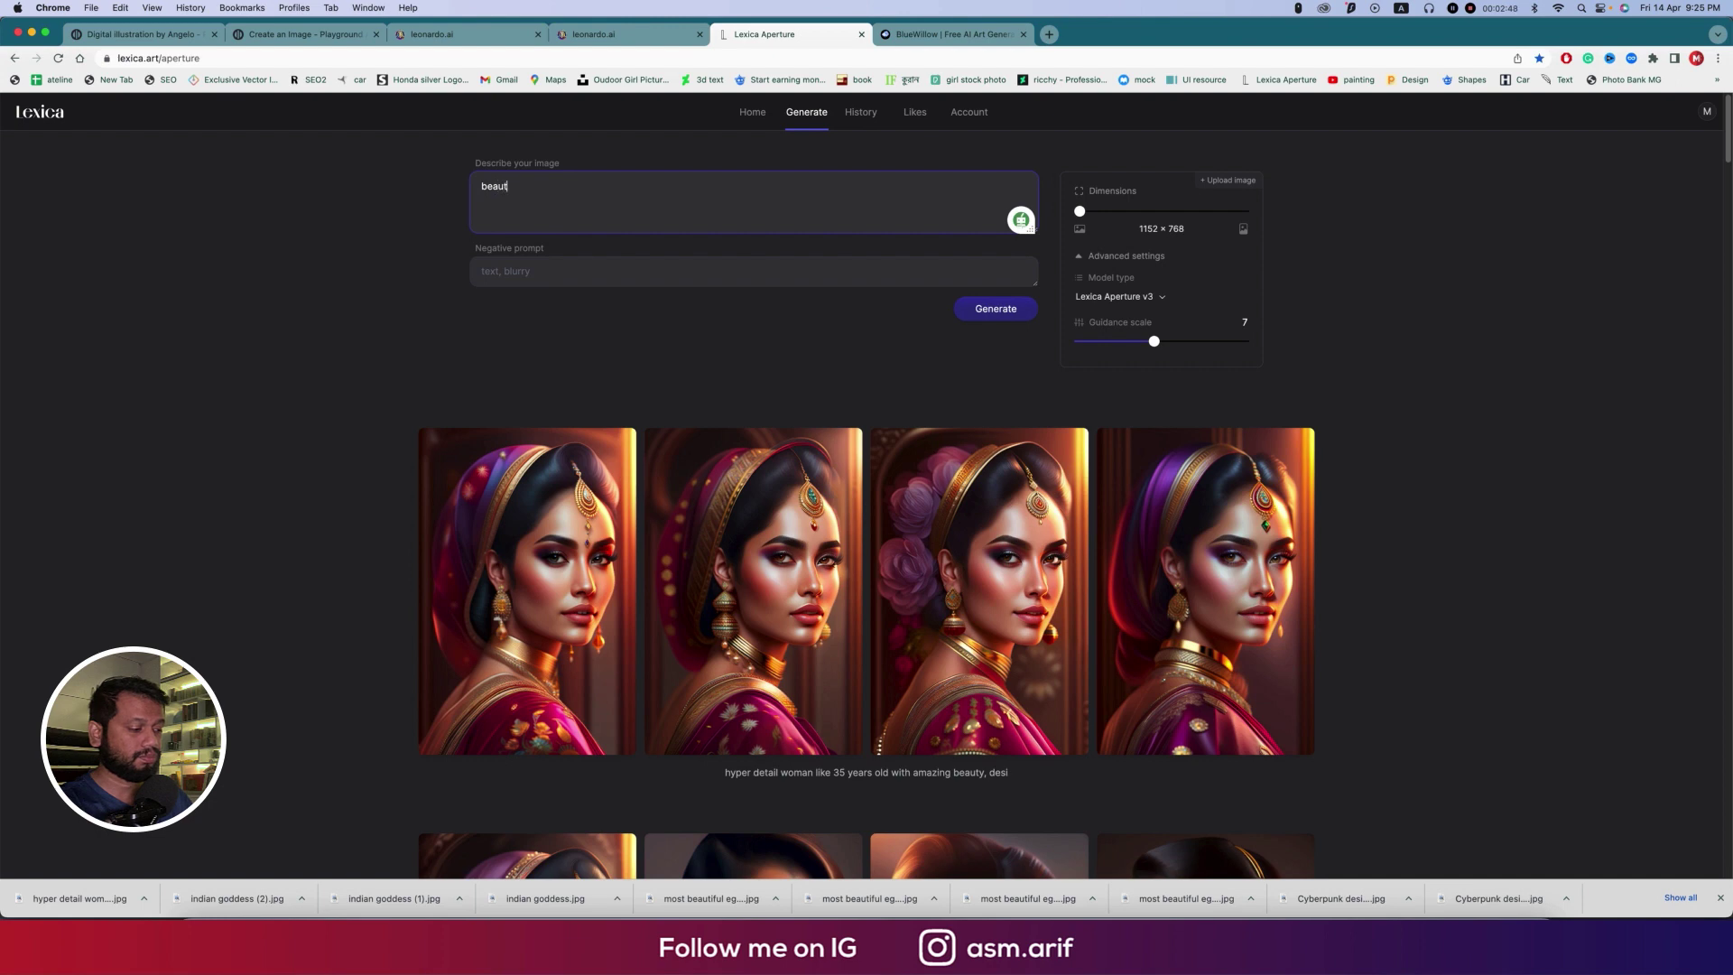
text(utyful countryside landscpae)
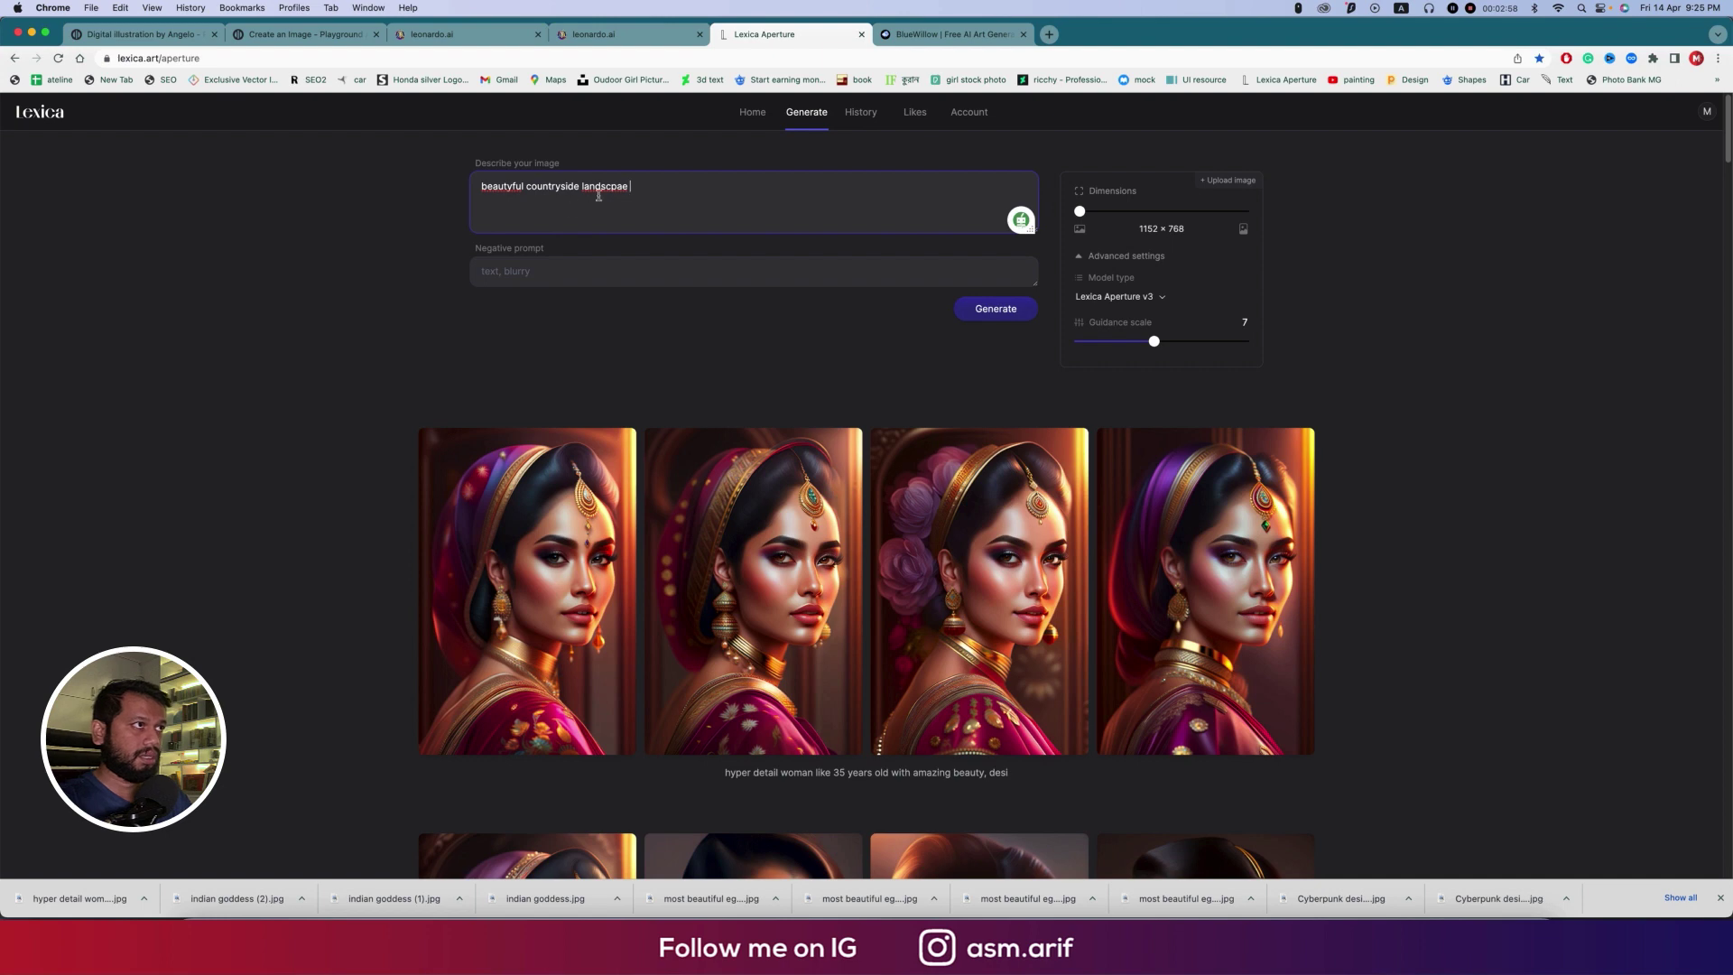
right_click(602, 187)
click(631, 188)
right_click(508, 185)
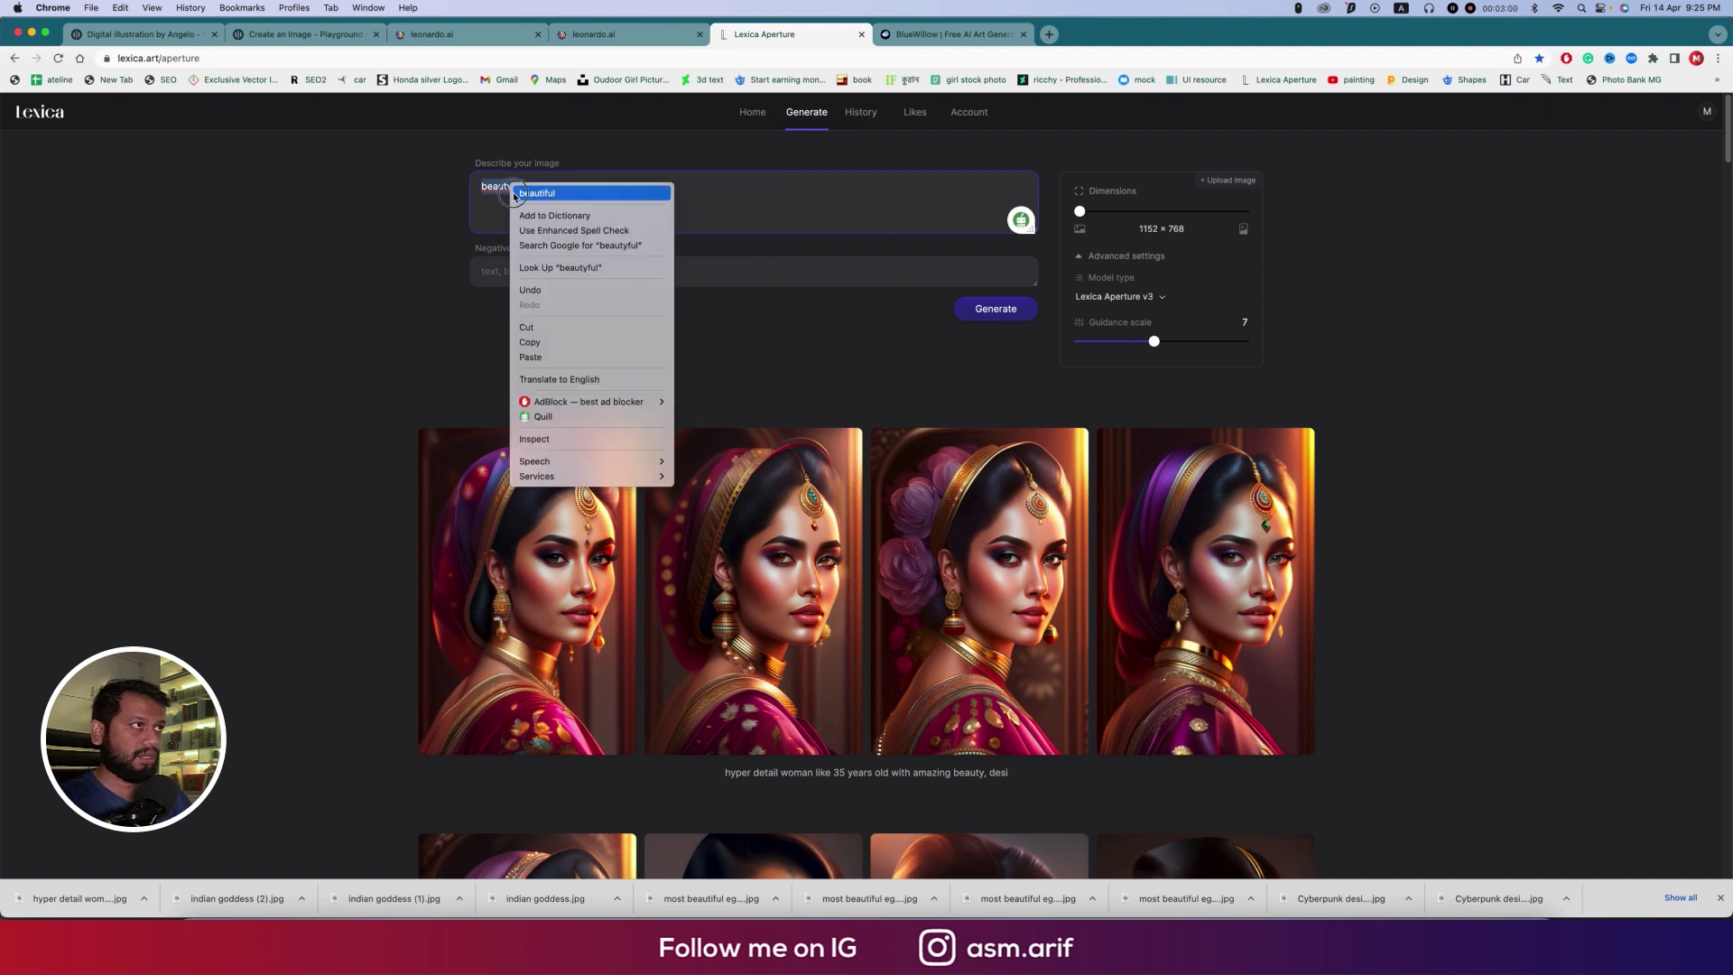
click(542, 192)
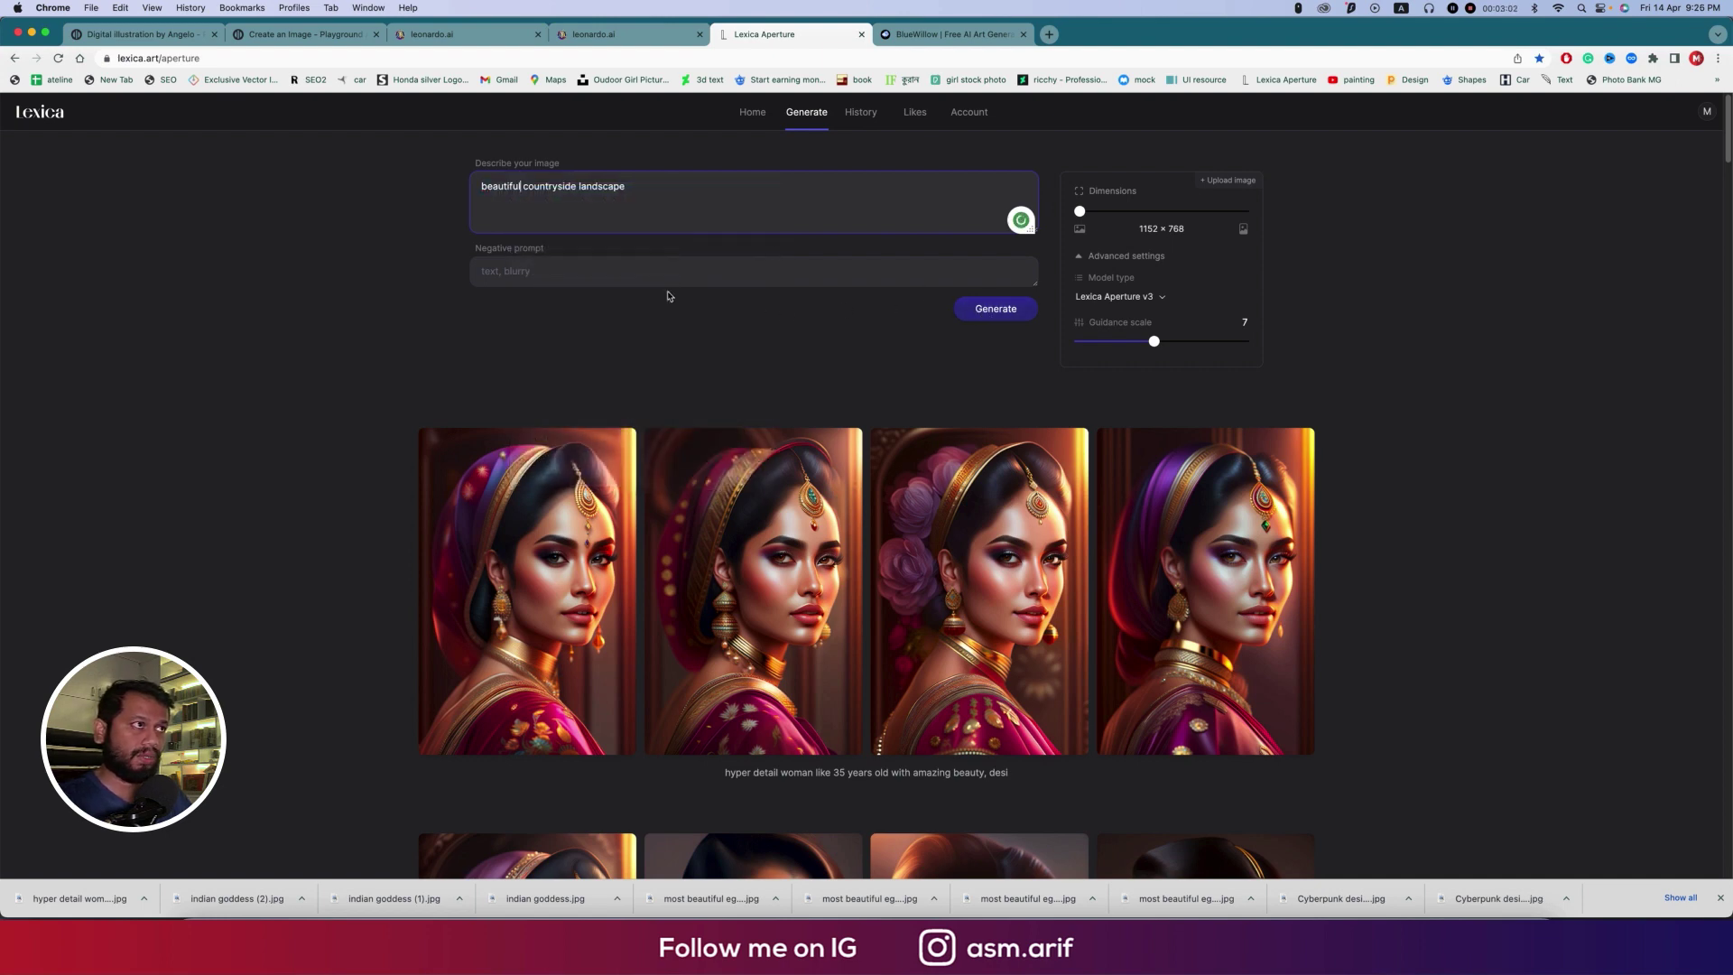
Append ', green , hill, real image' to the prompt and generate the images
click(492, 274)
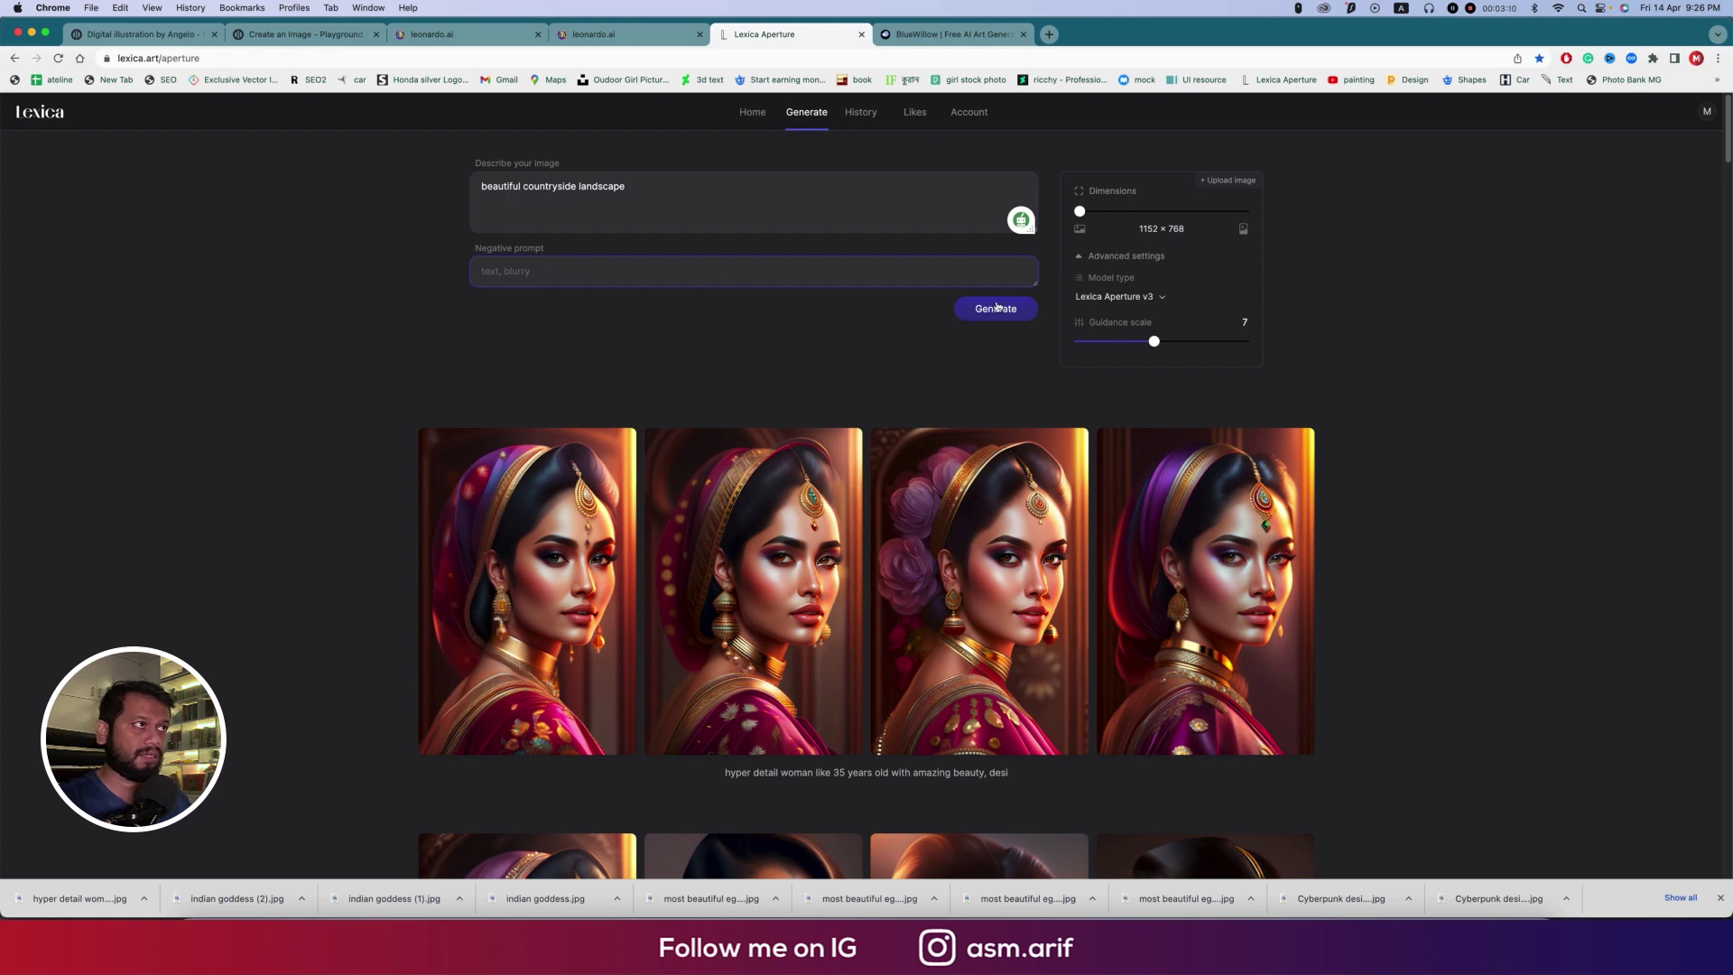
click(632, 189)
text(, gr)
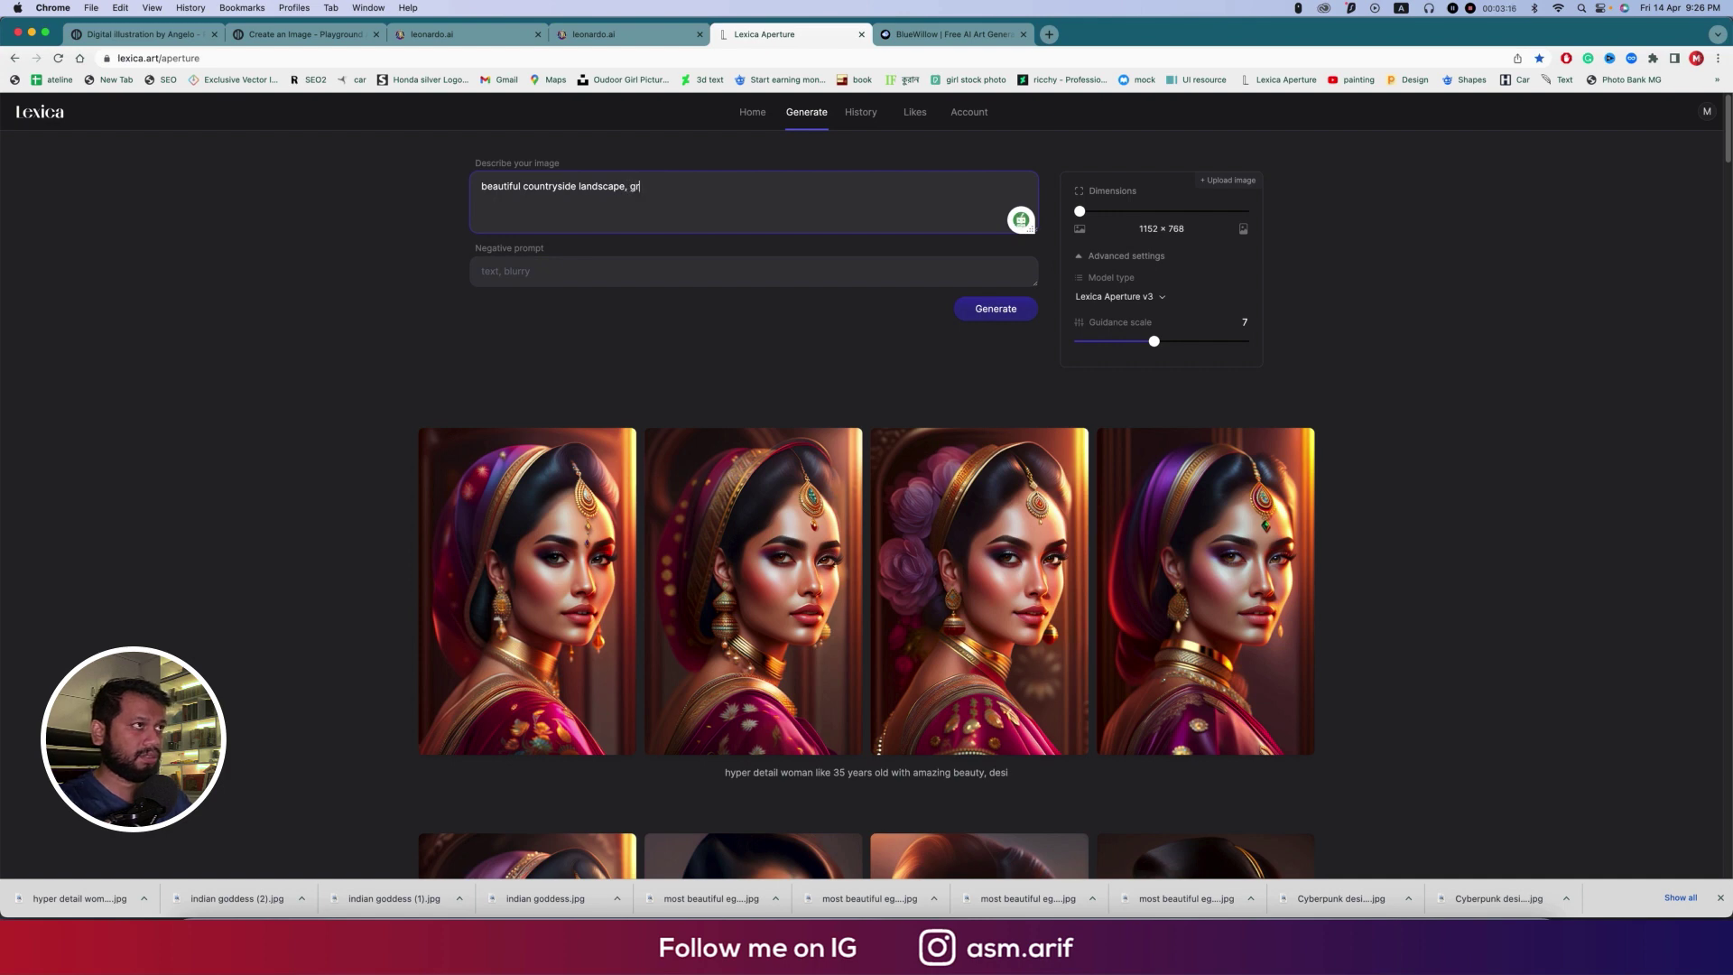
text(en , hill, real image)
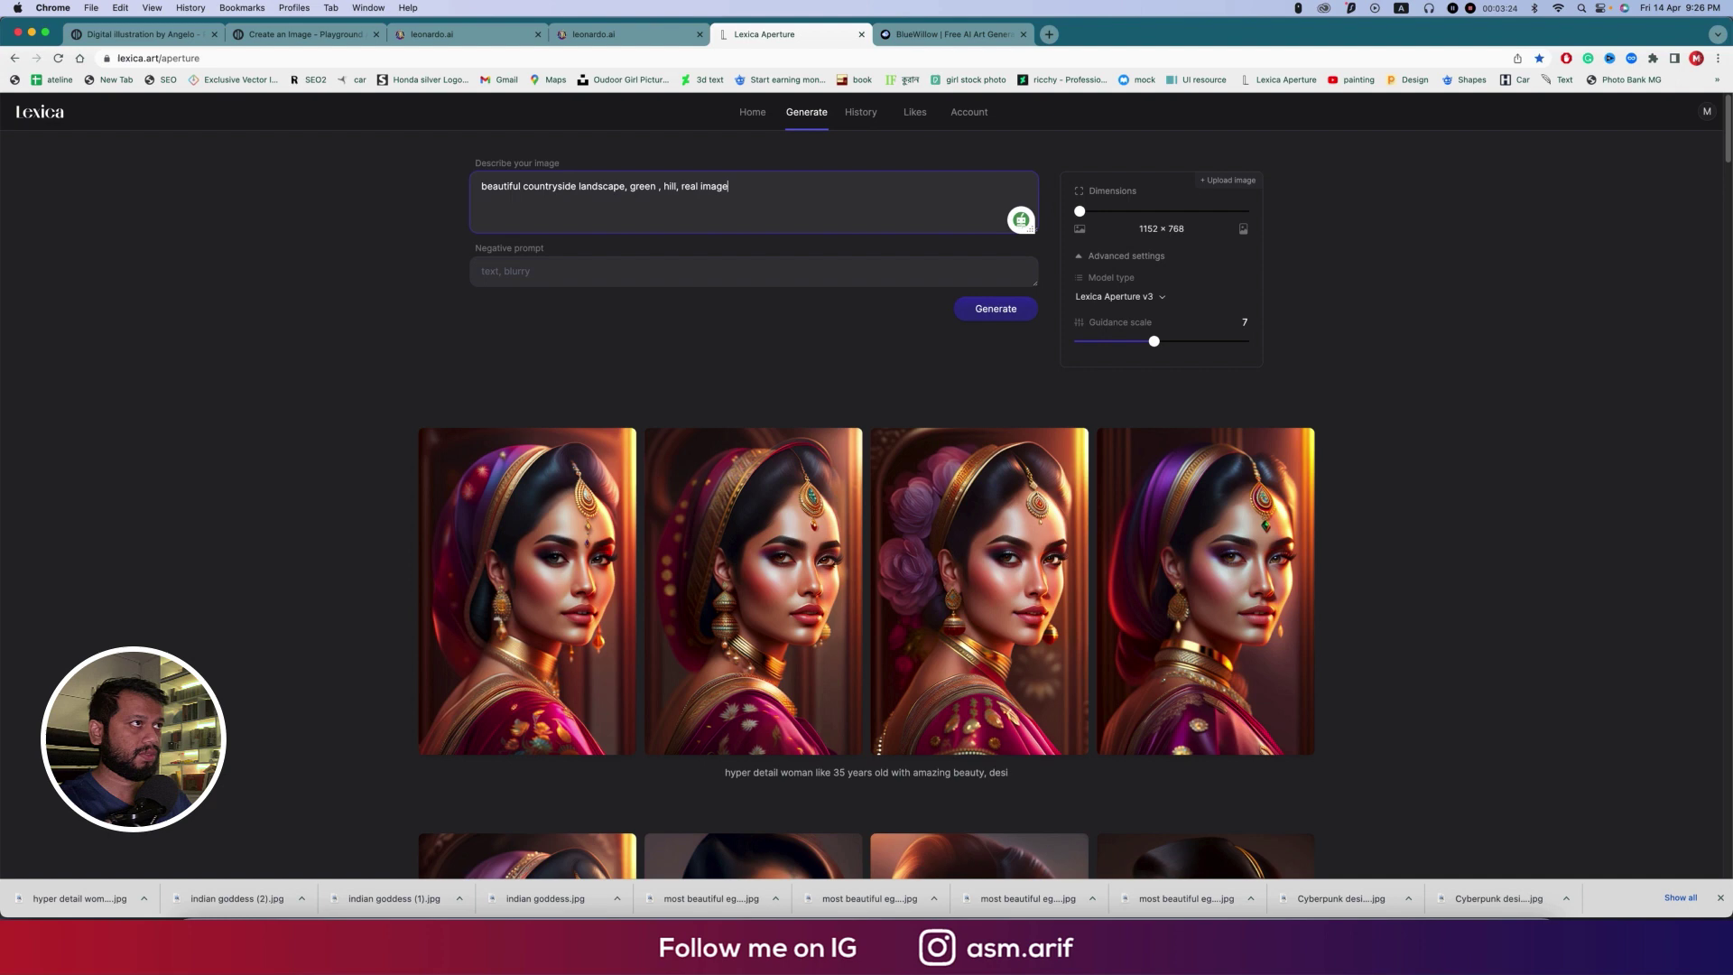
key(Return)
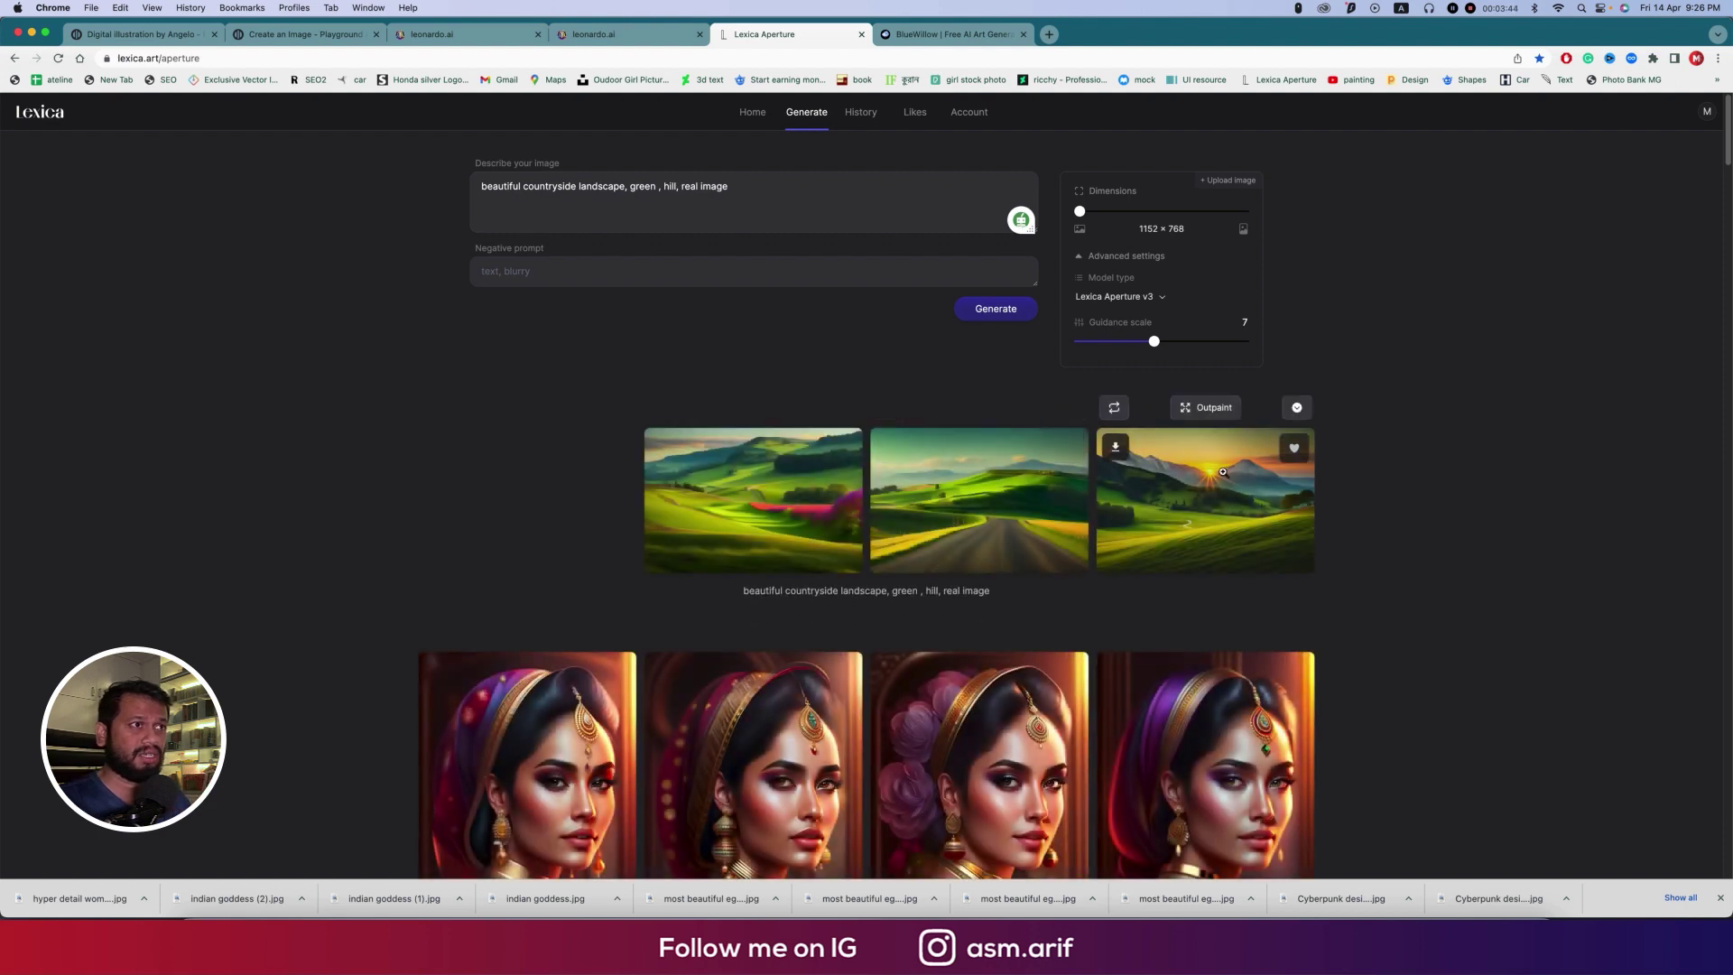
Browse the generated landscapes in the enlarged preview, keeping Lexica Aperture v3 as the model
click(1224, 474)
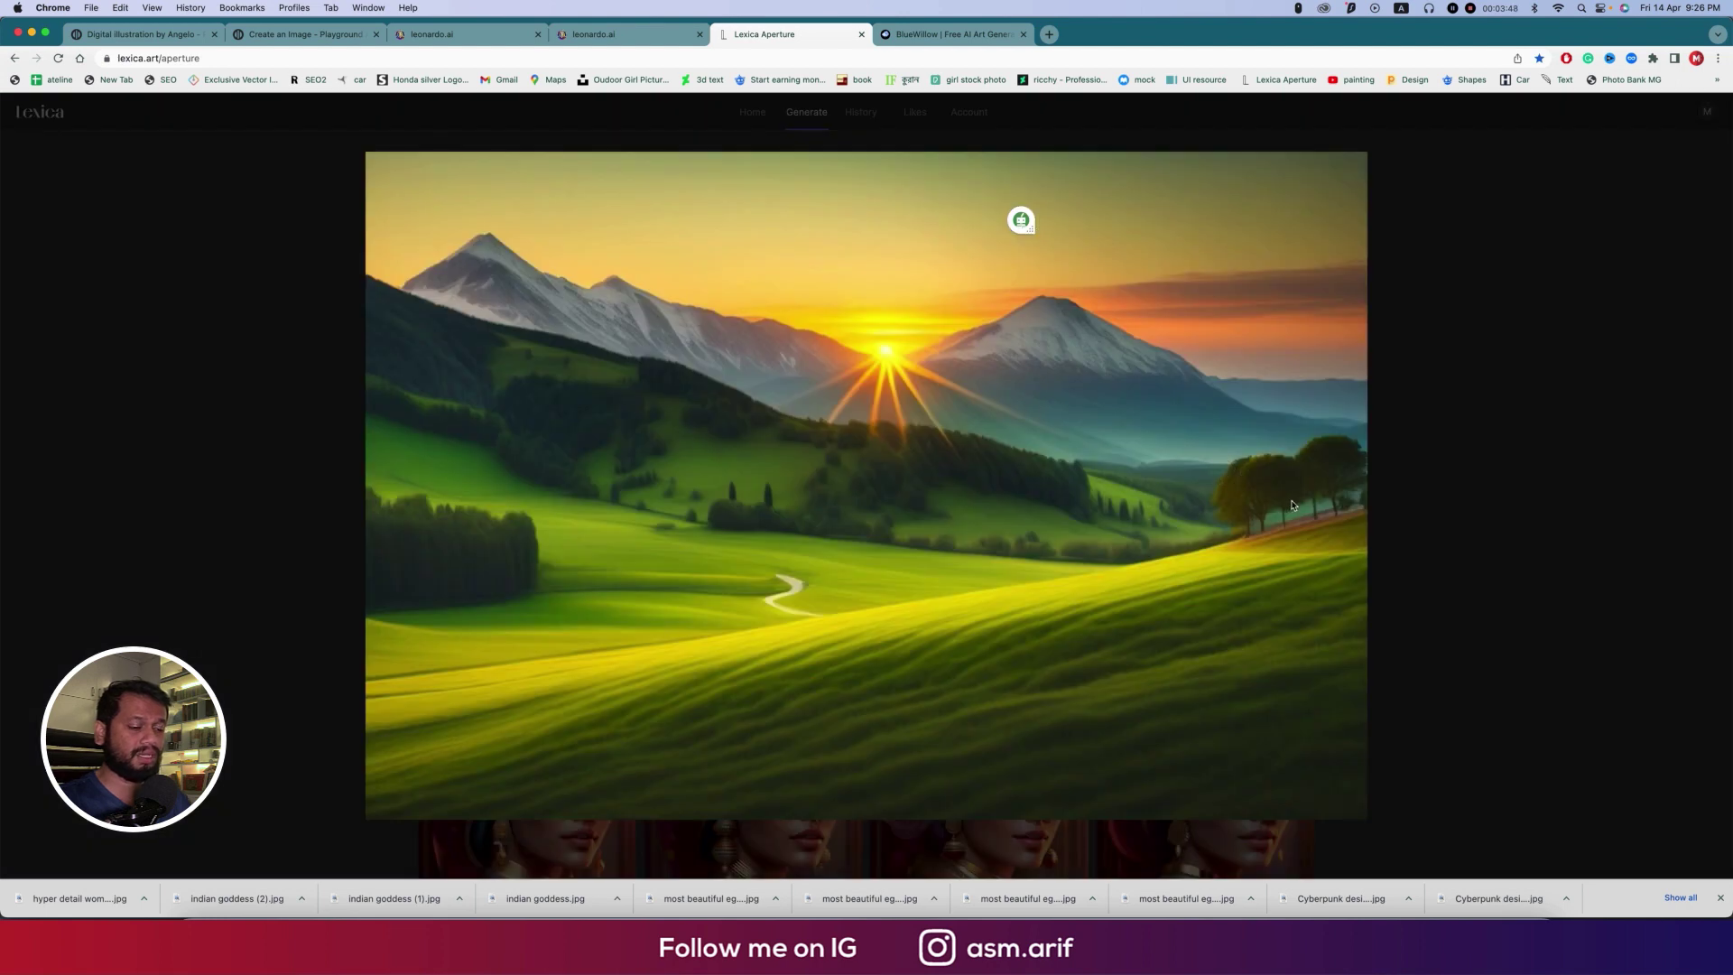
key(Left)
key(Left)
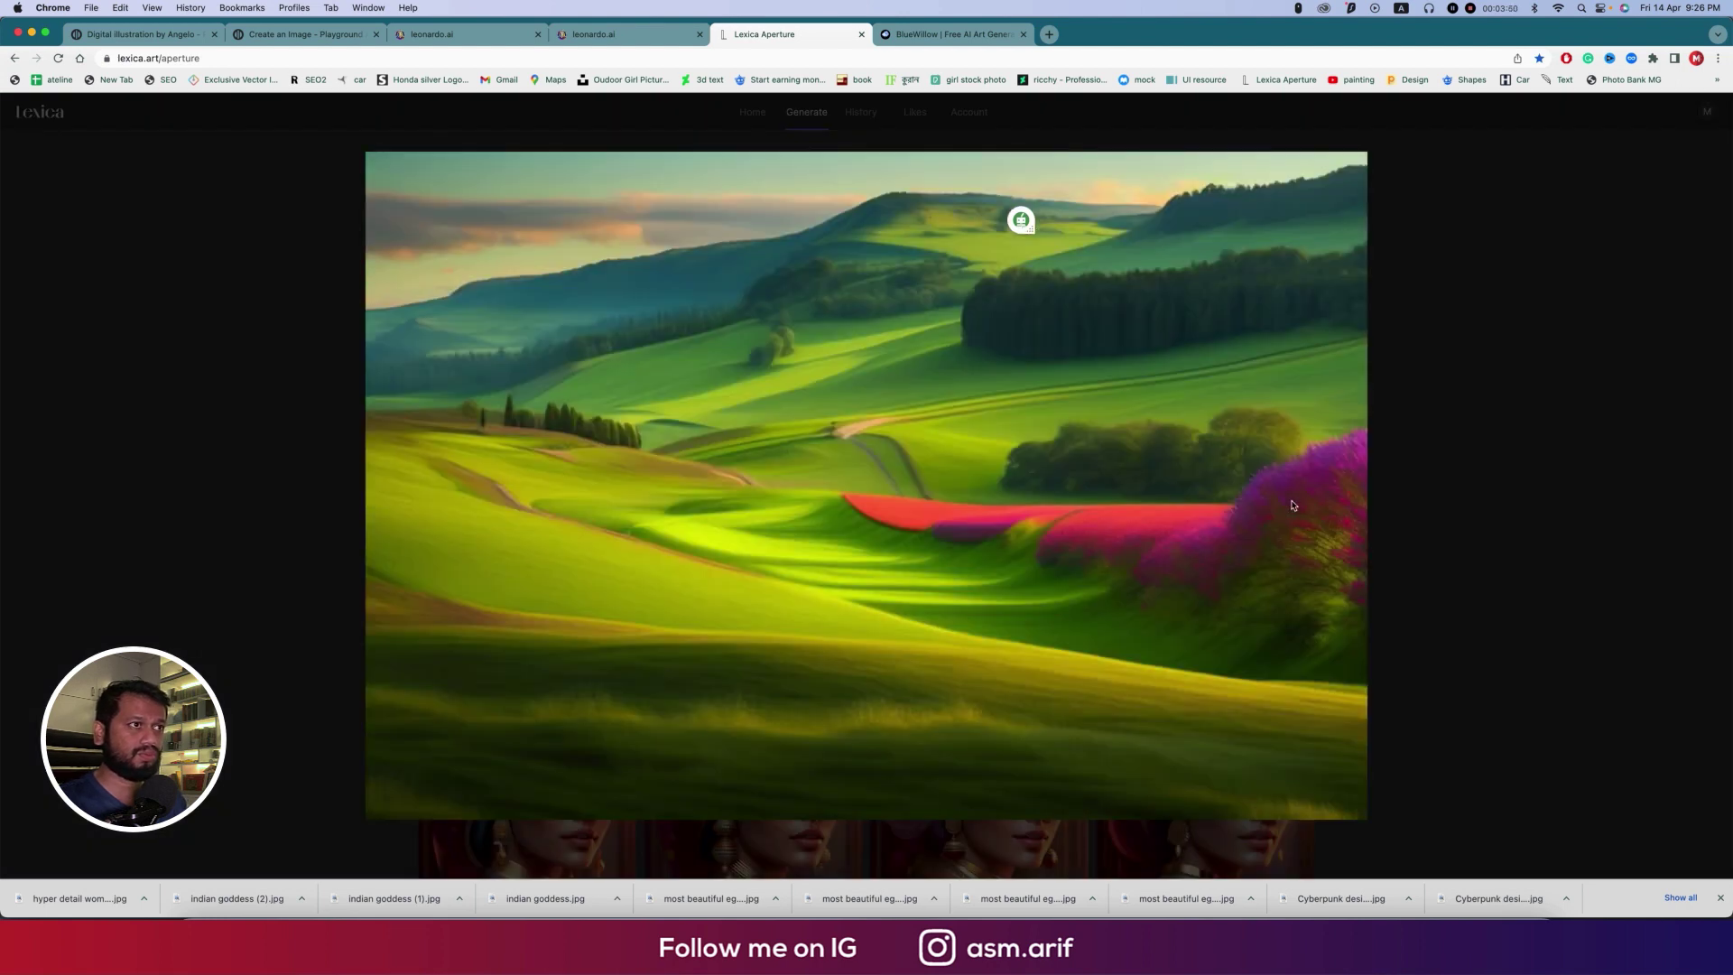
click(1434, 510)
click(1164, 300)
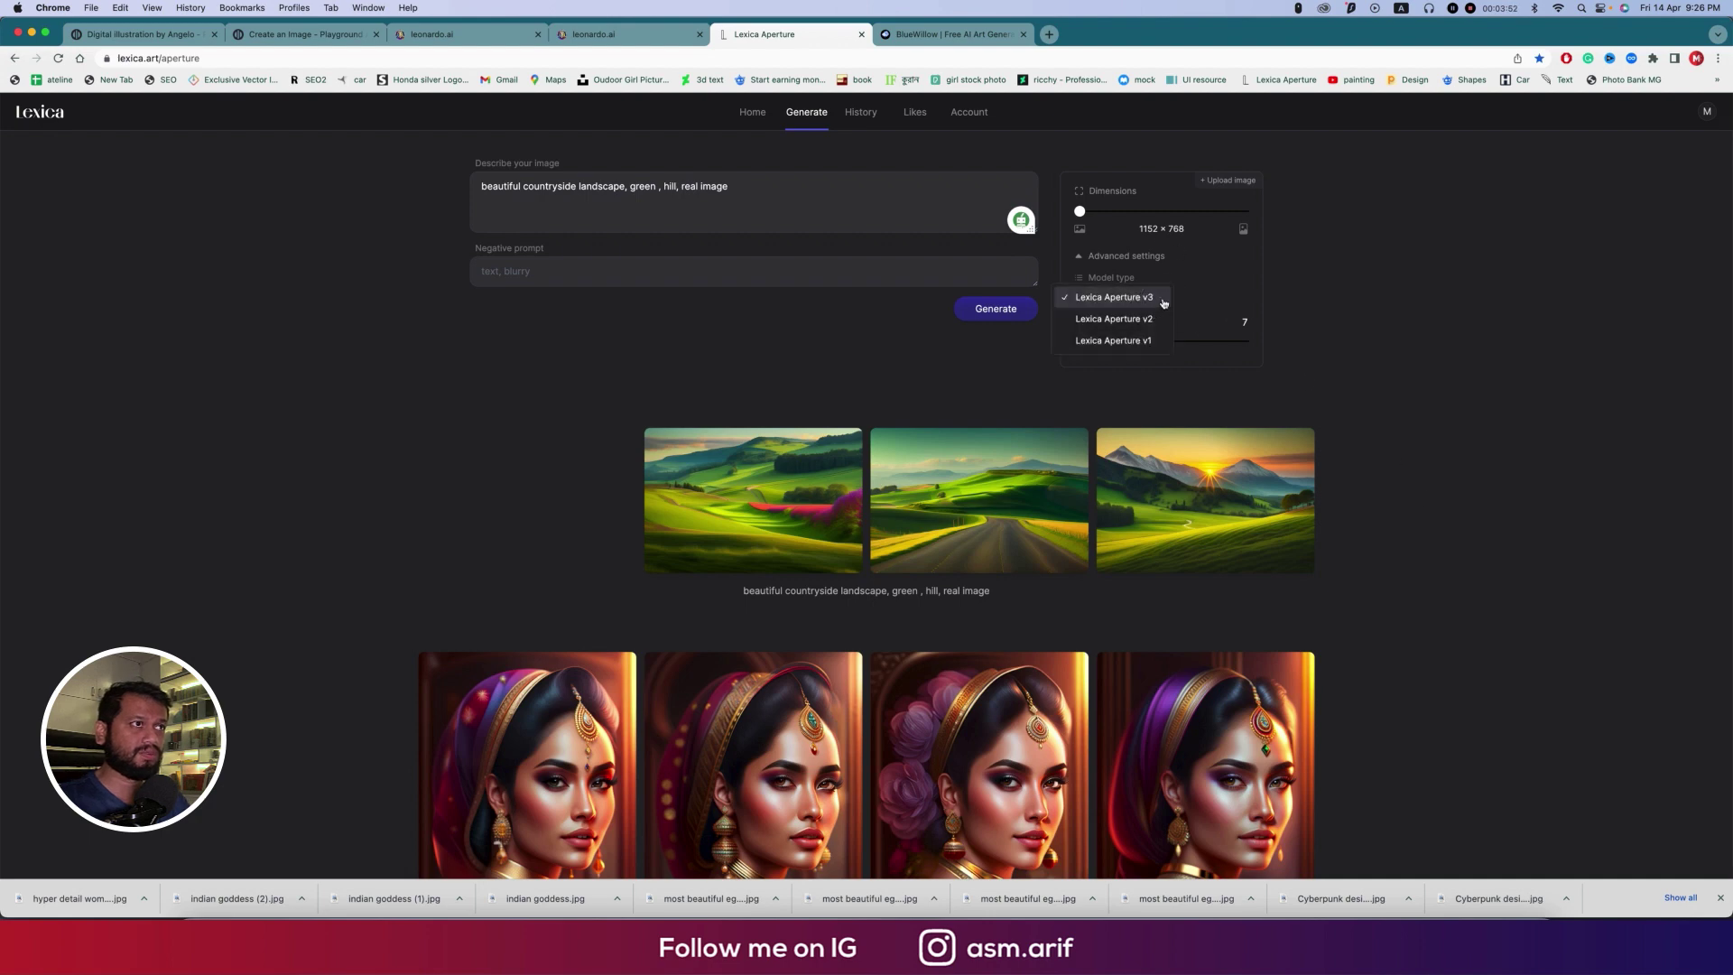
click(1207, 290)
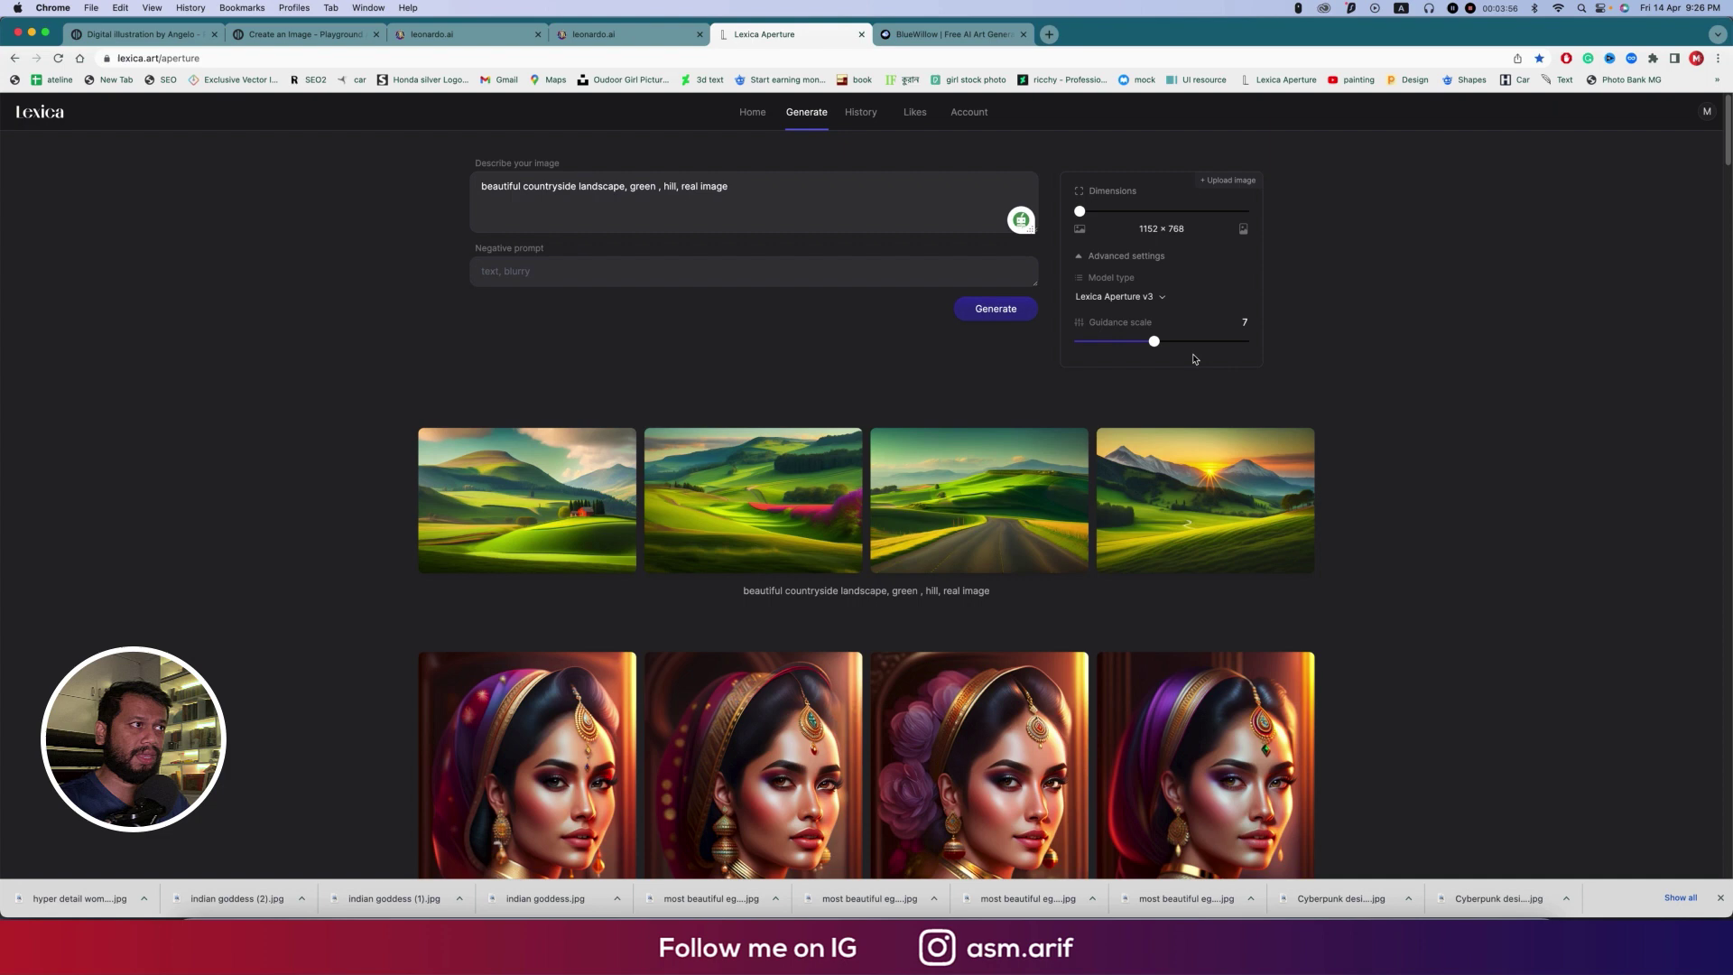
click(572, 509)
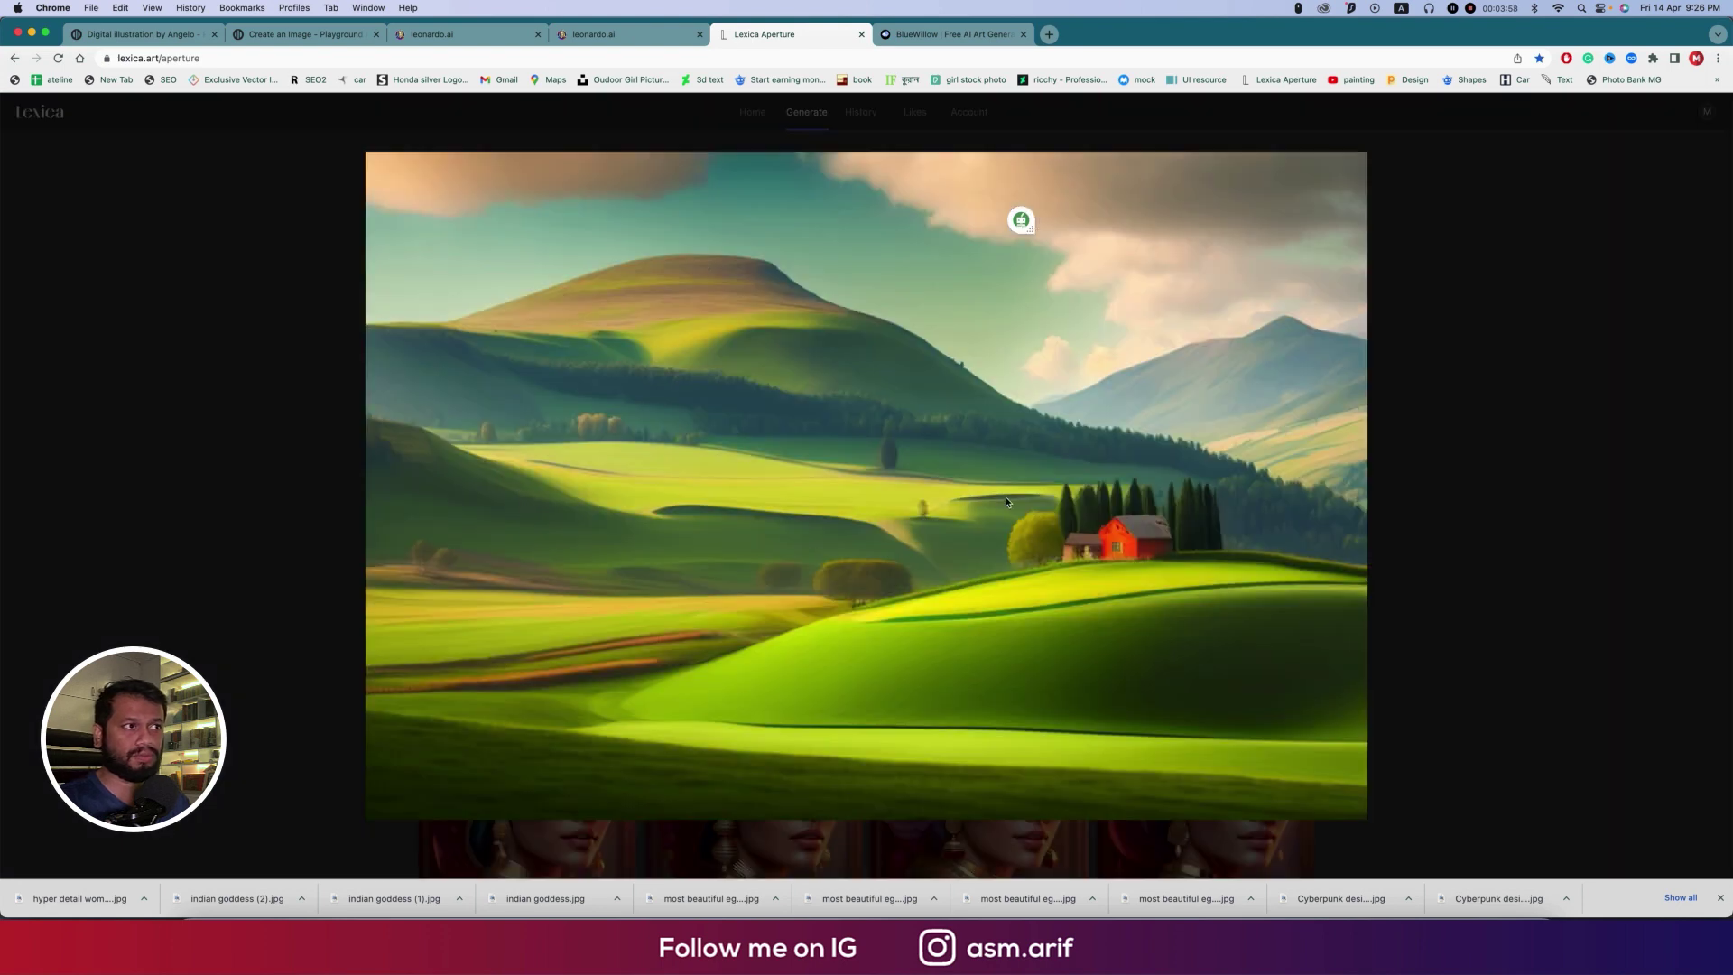
key(Right)
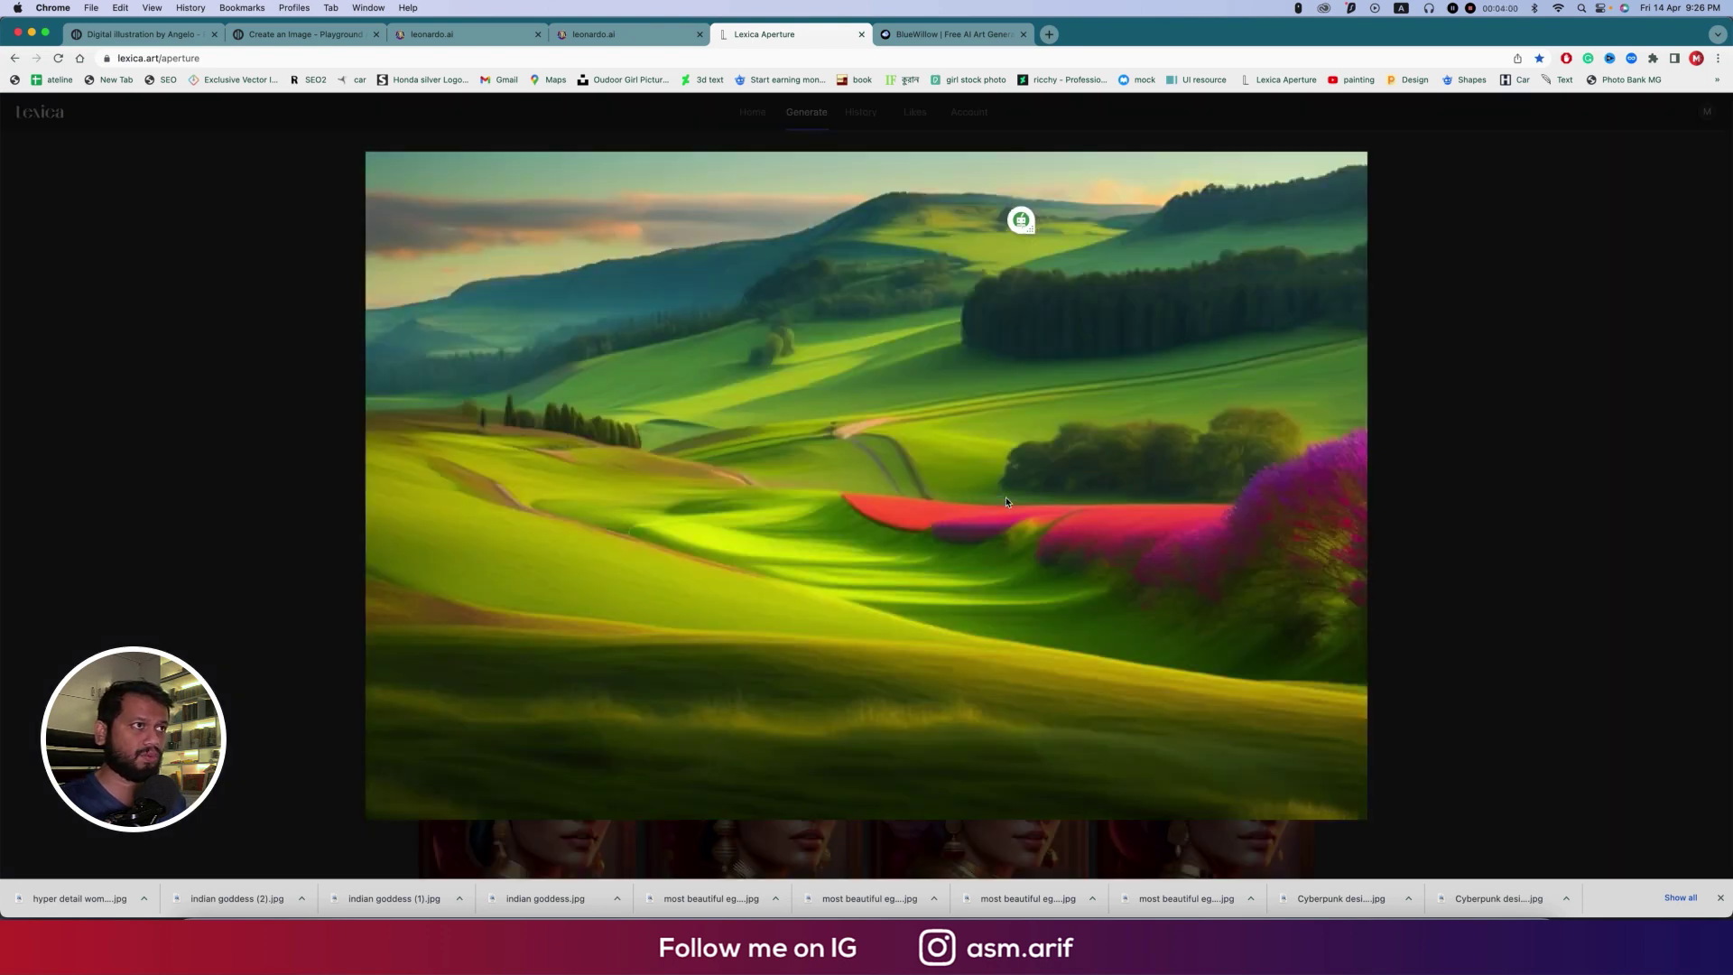
key(Right)
key(Right)
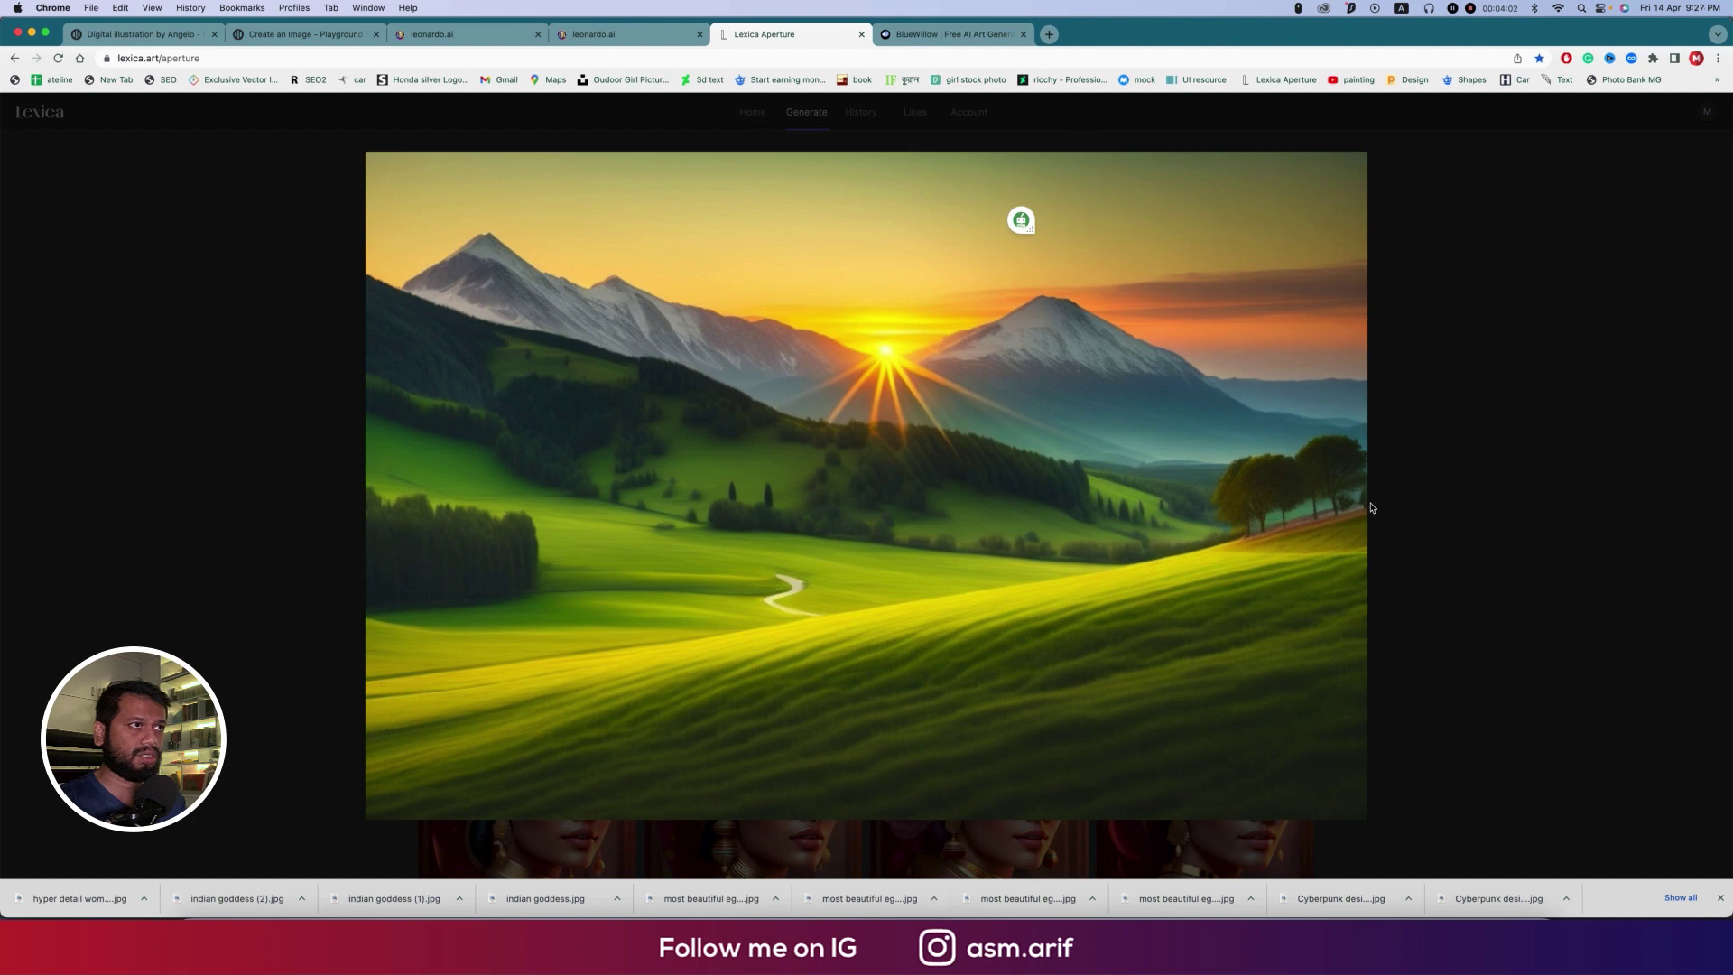
click(1371, 505)
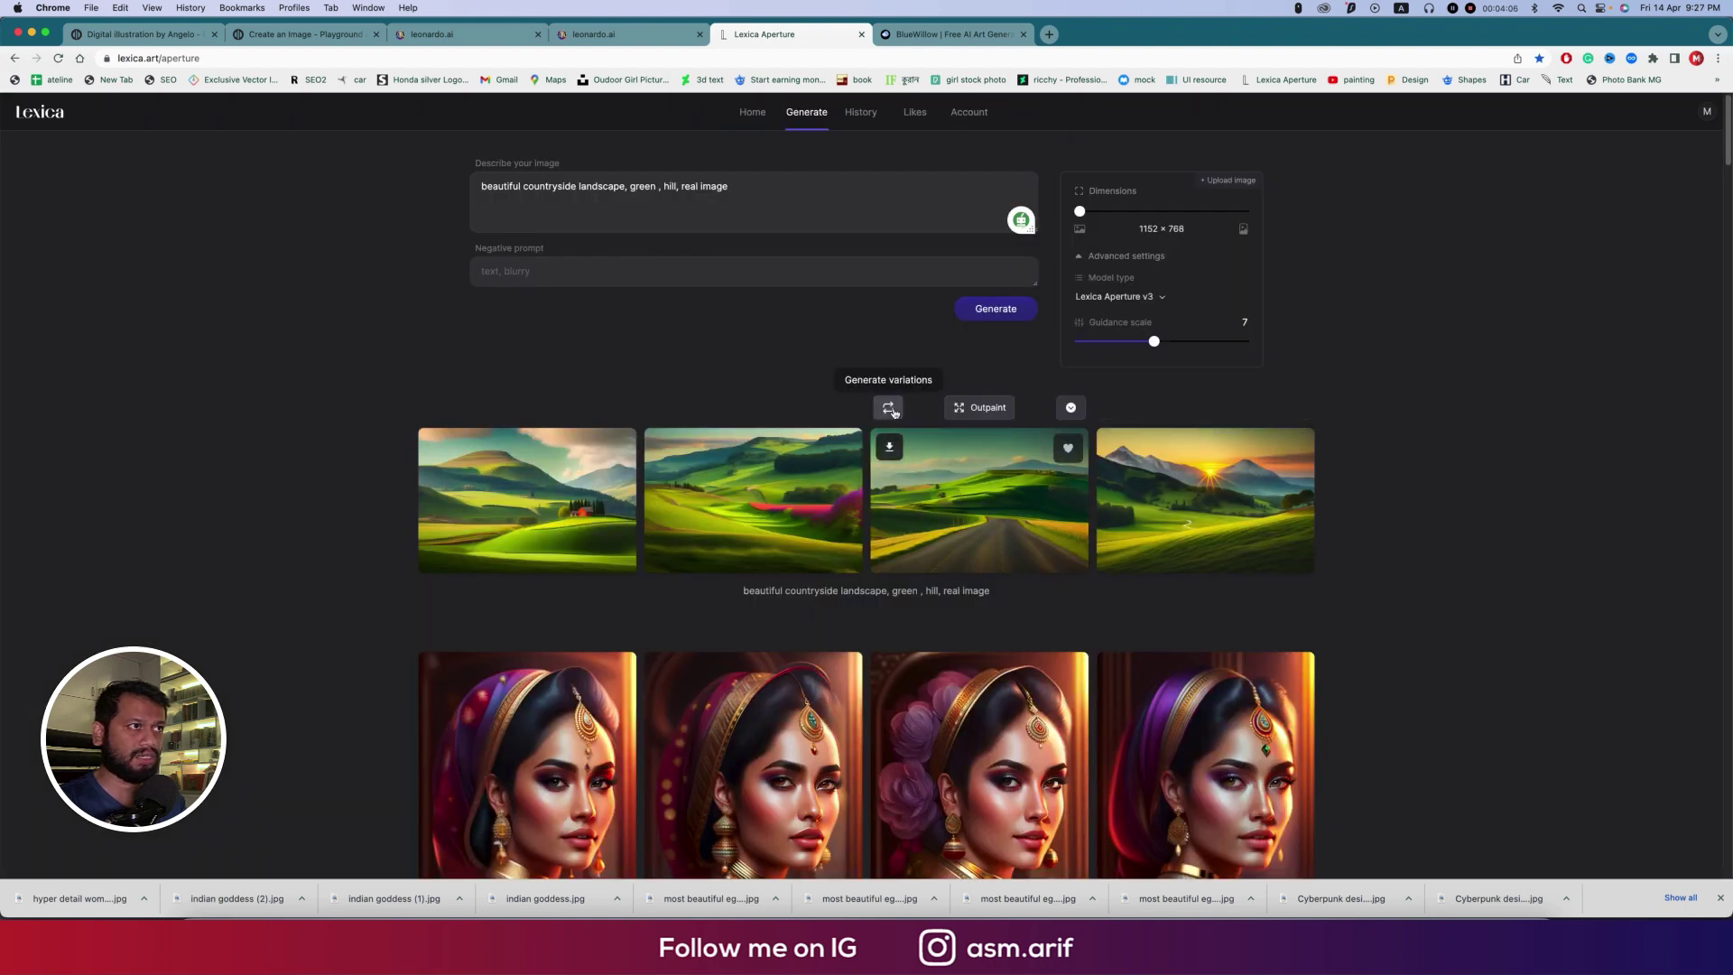
Generate variations of the third landscape, the one with the road
click(893, 411)
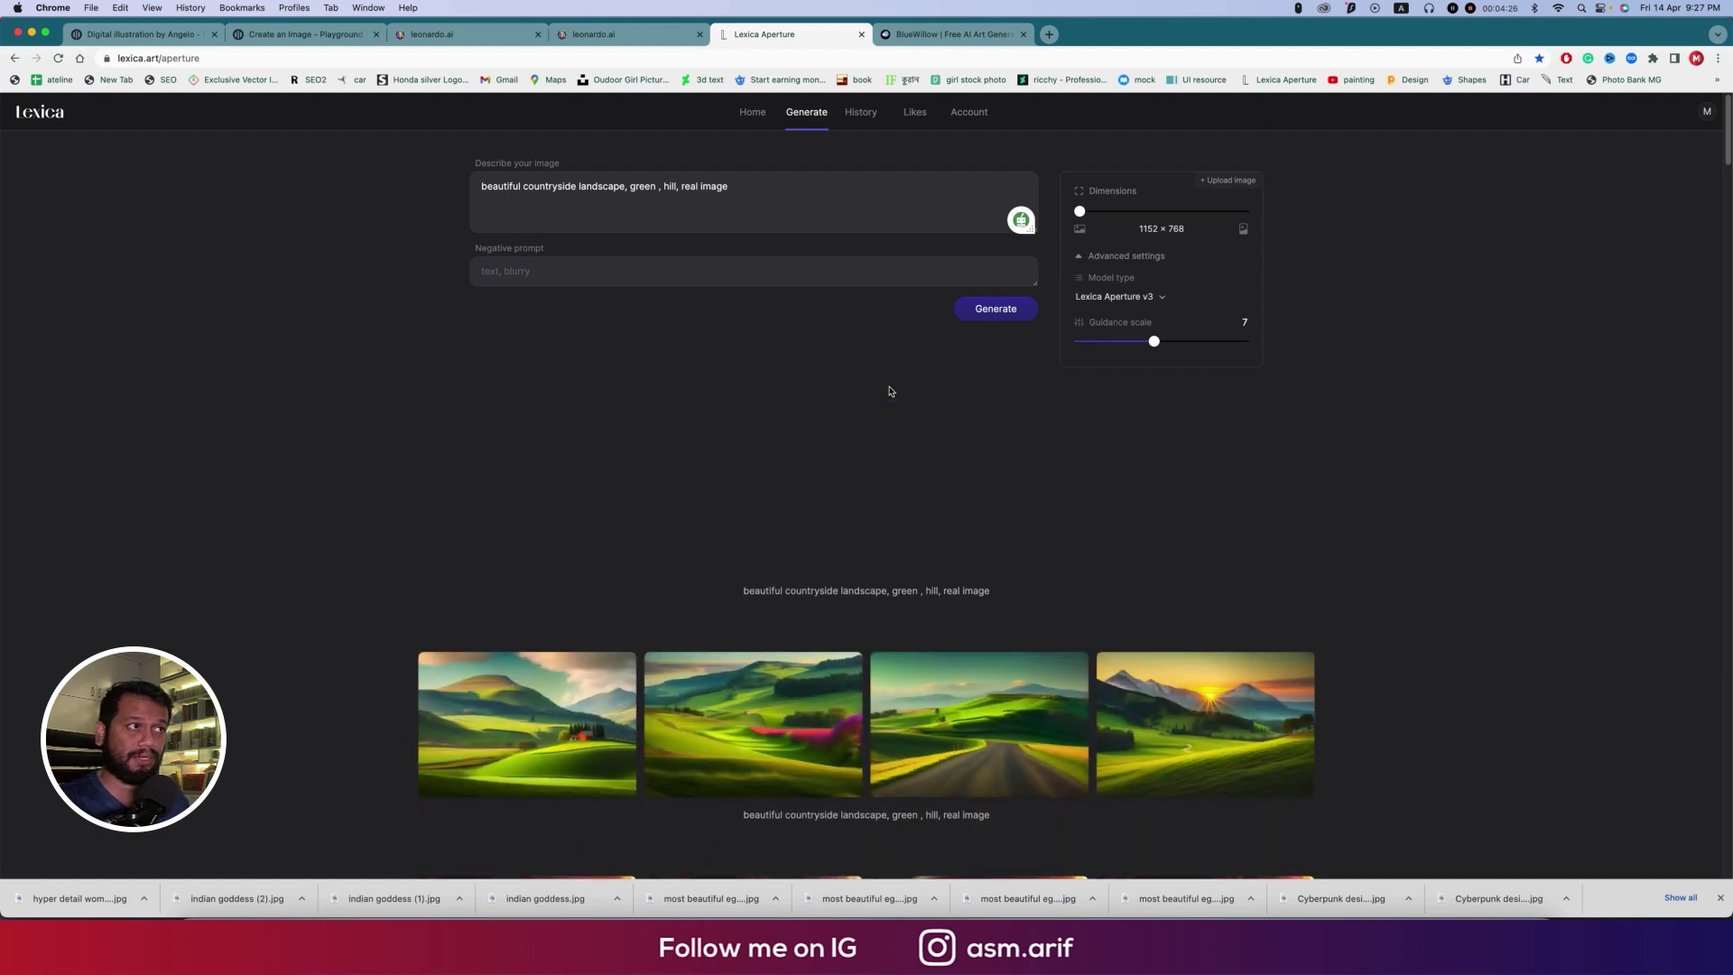
Preview a road variation, then download the third, fourth and first variations as JPGs
mouse_move(613, 495)
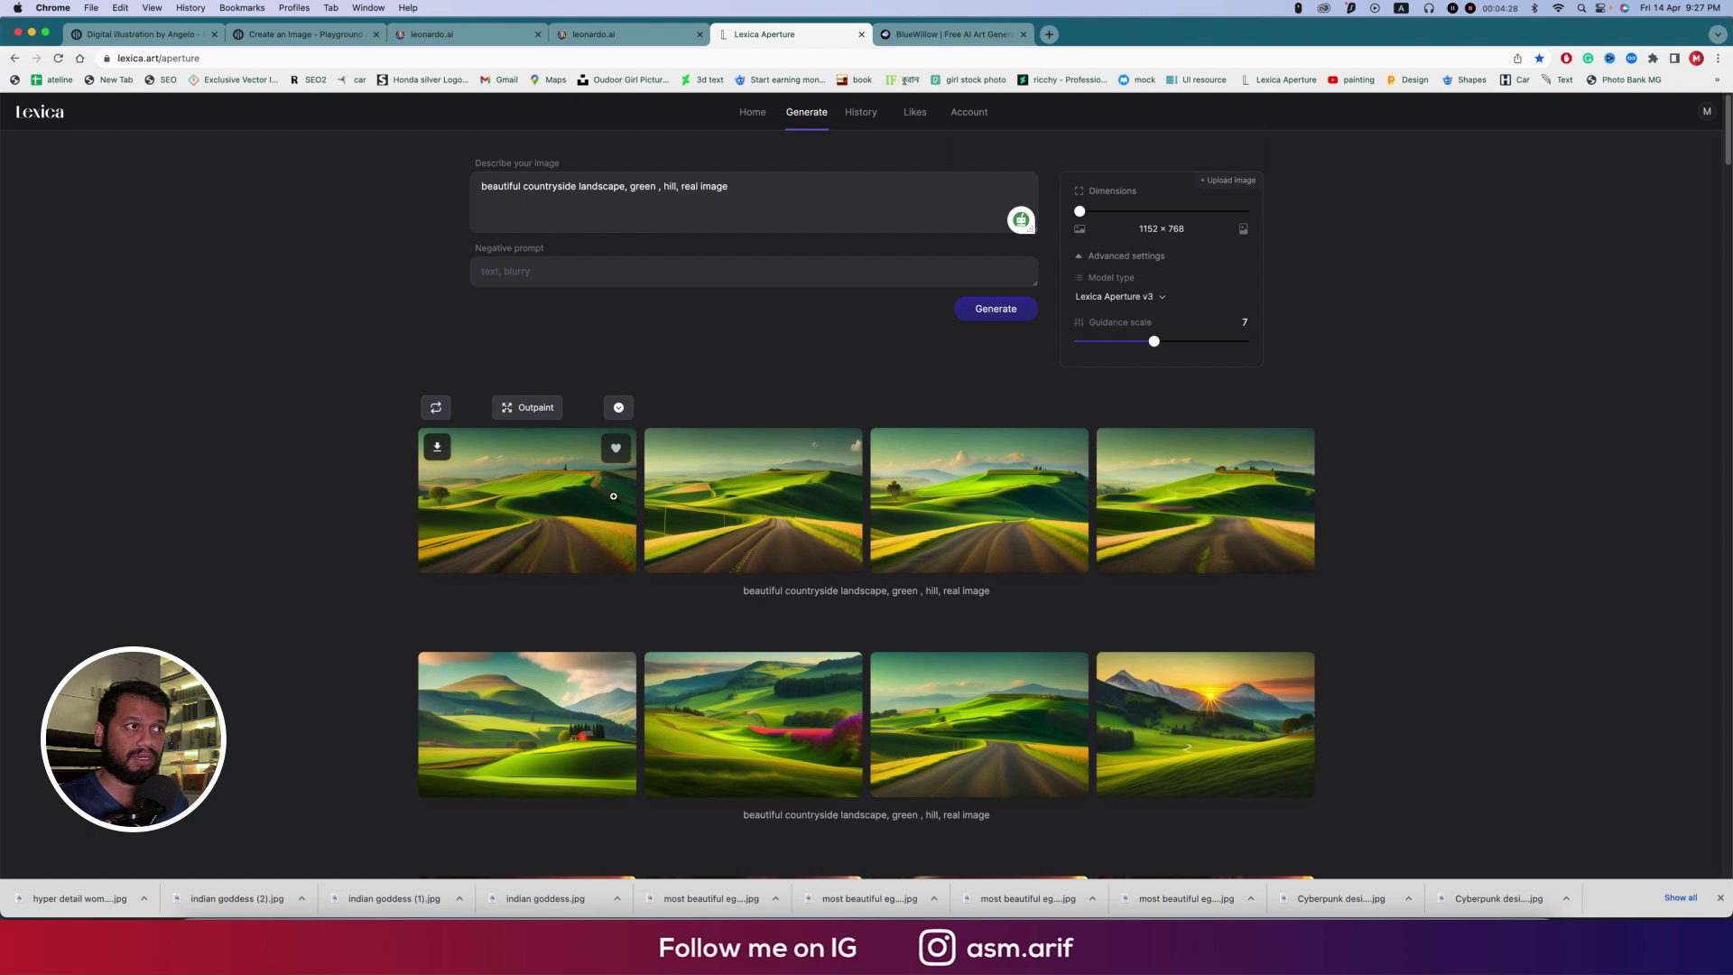
mouse_move(1146, 514)
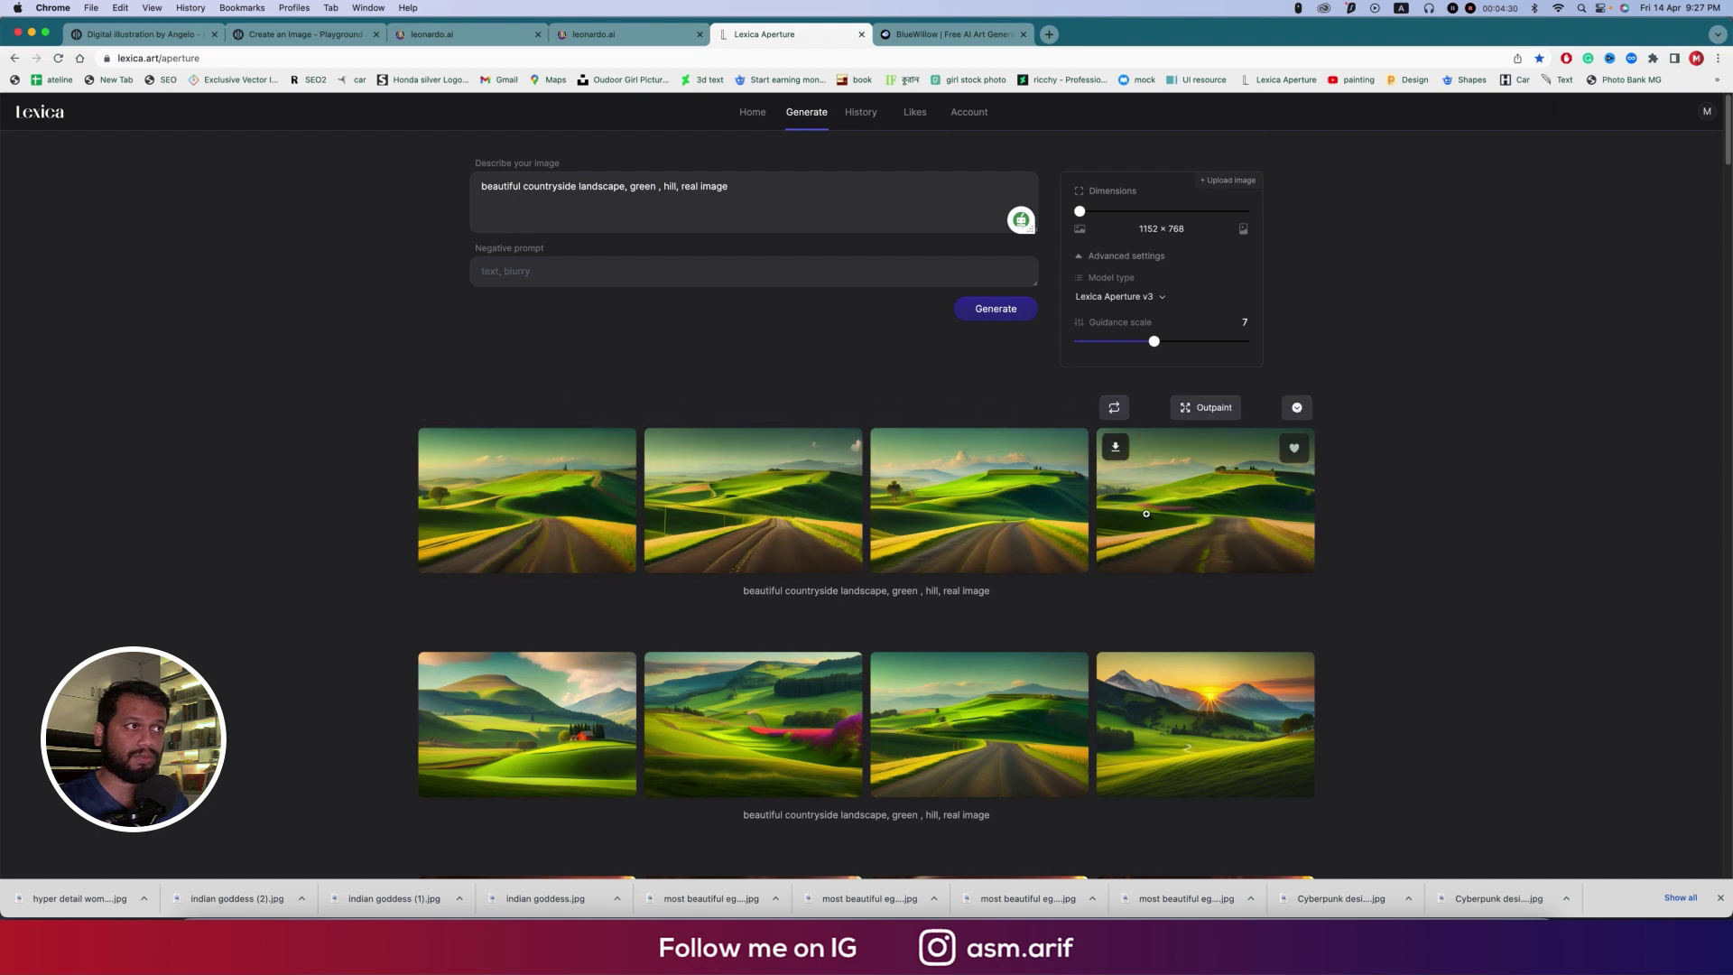
click(1024, 519)
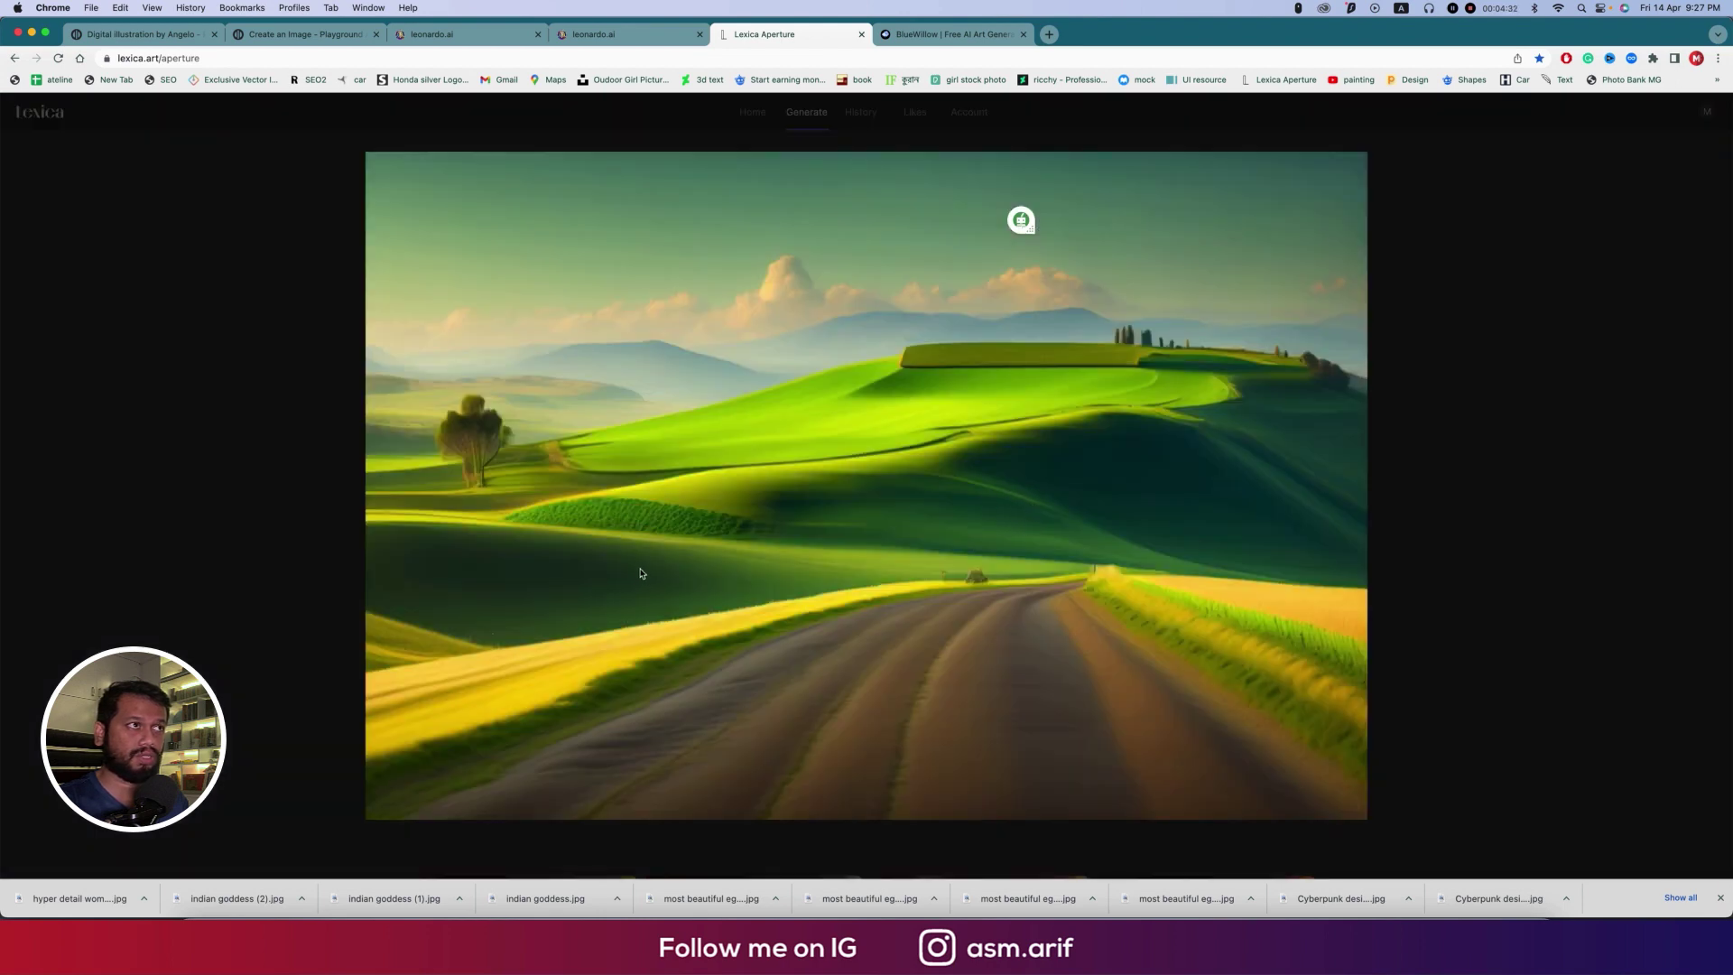
click(1479, 575)
mouse_move(882, 454)
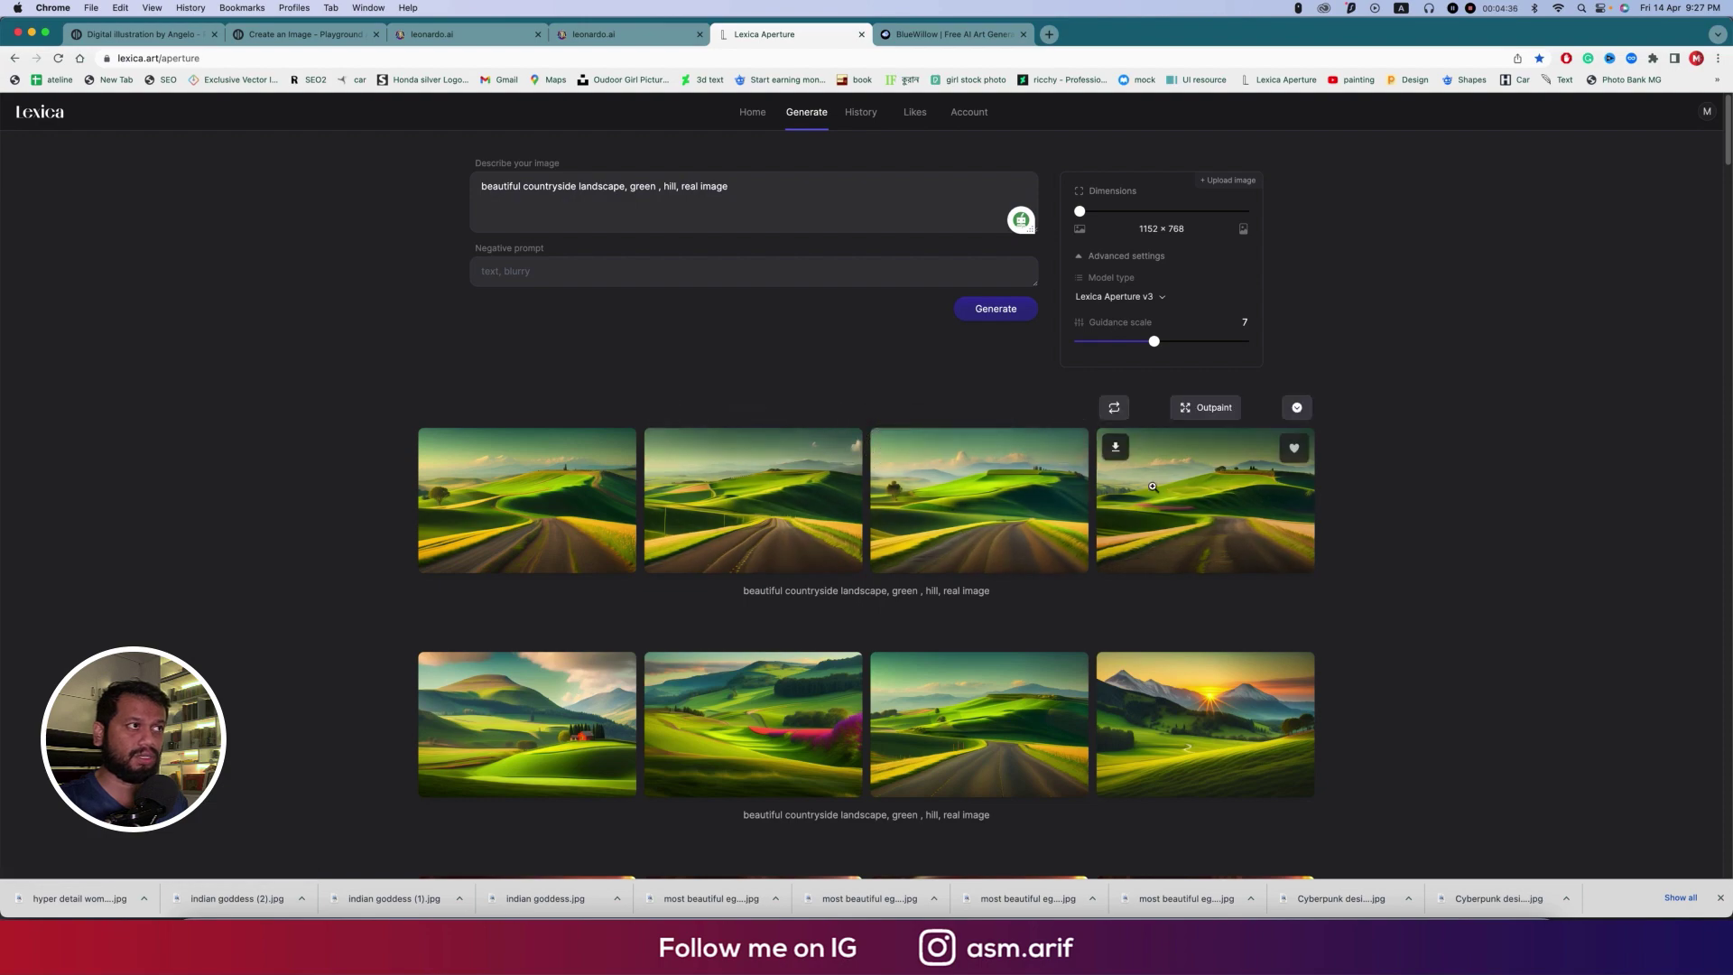
key(Return)
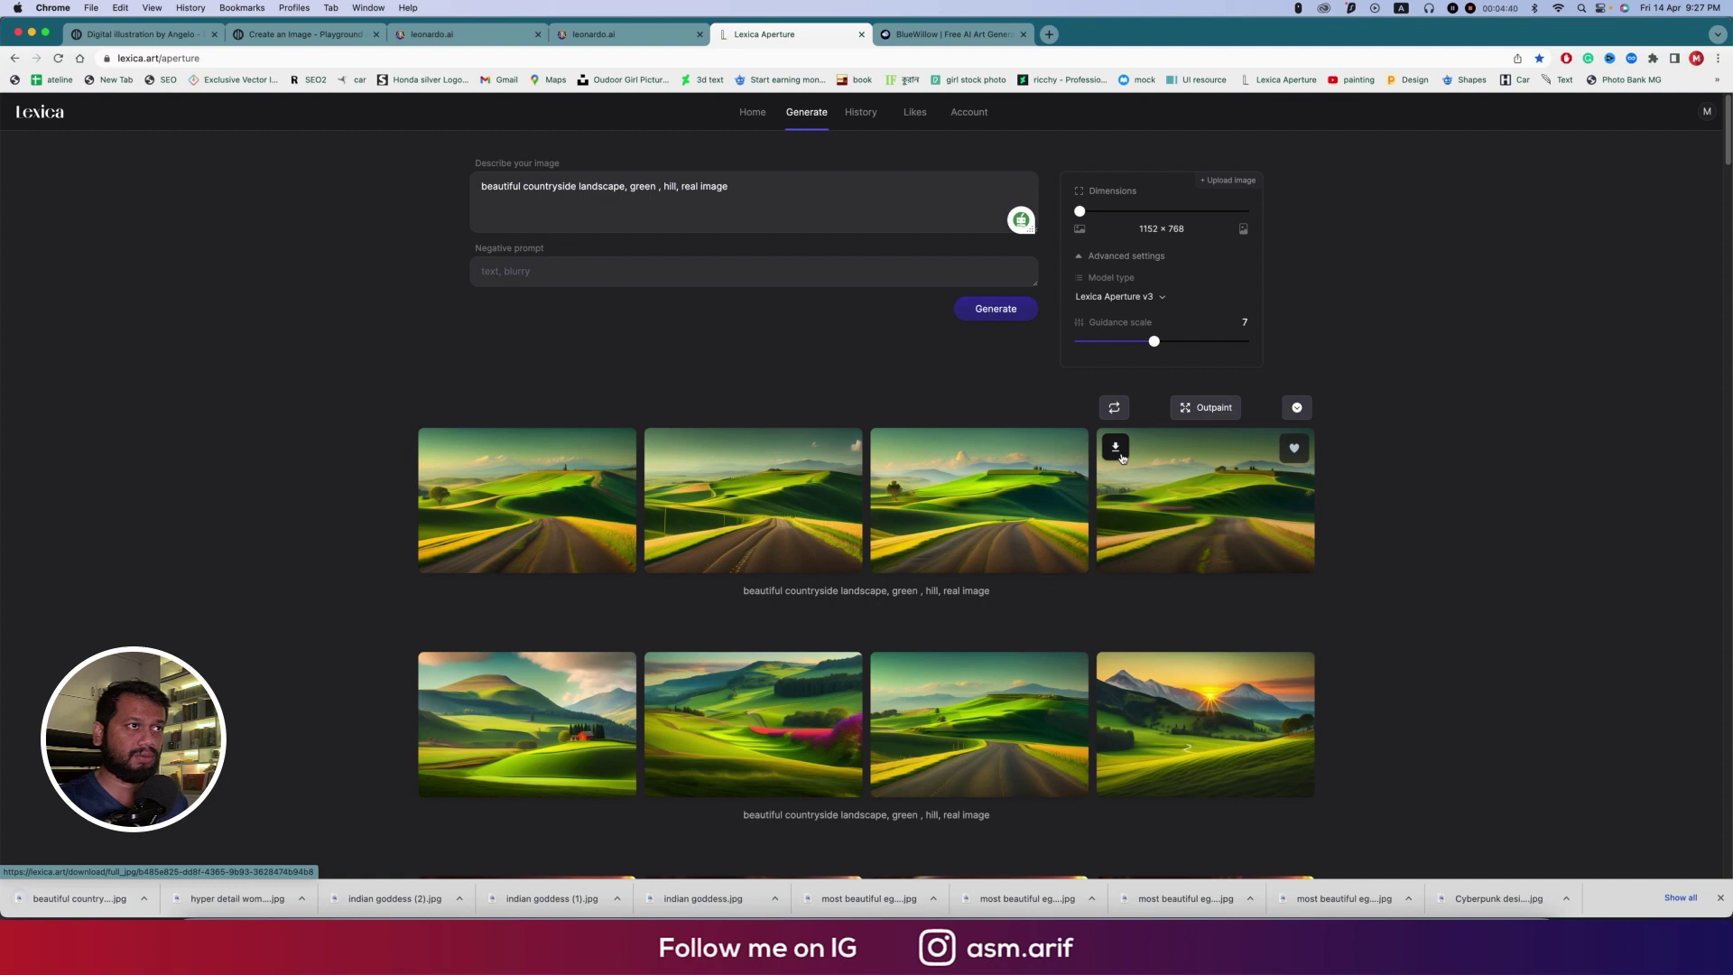
click(1119, 454)
key(Return)
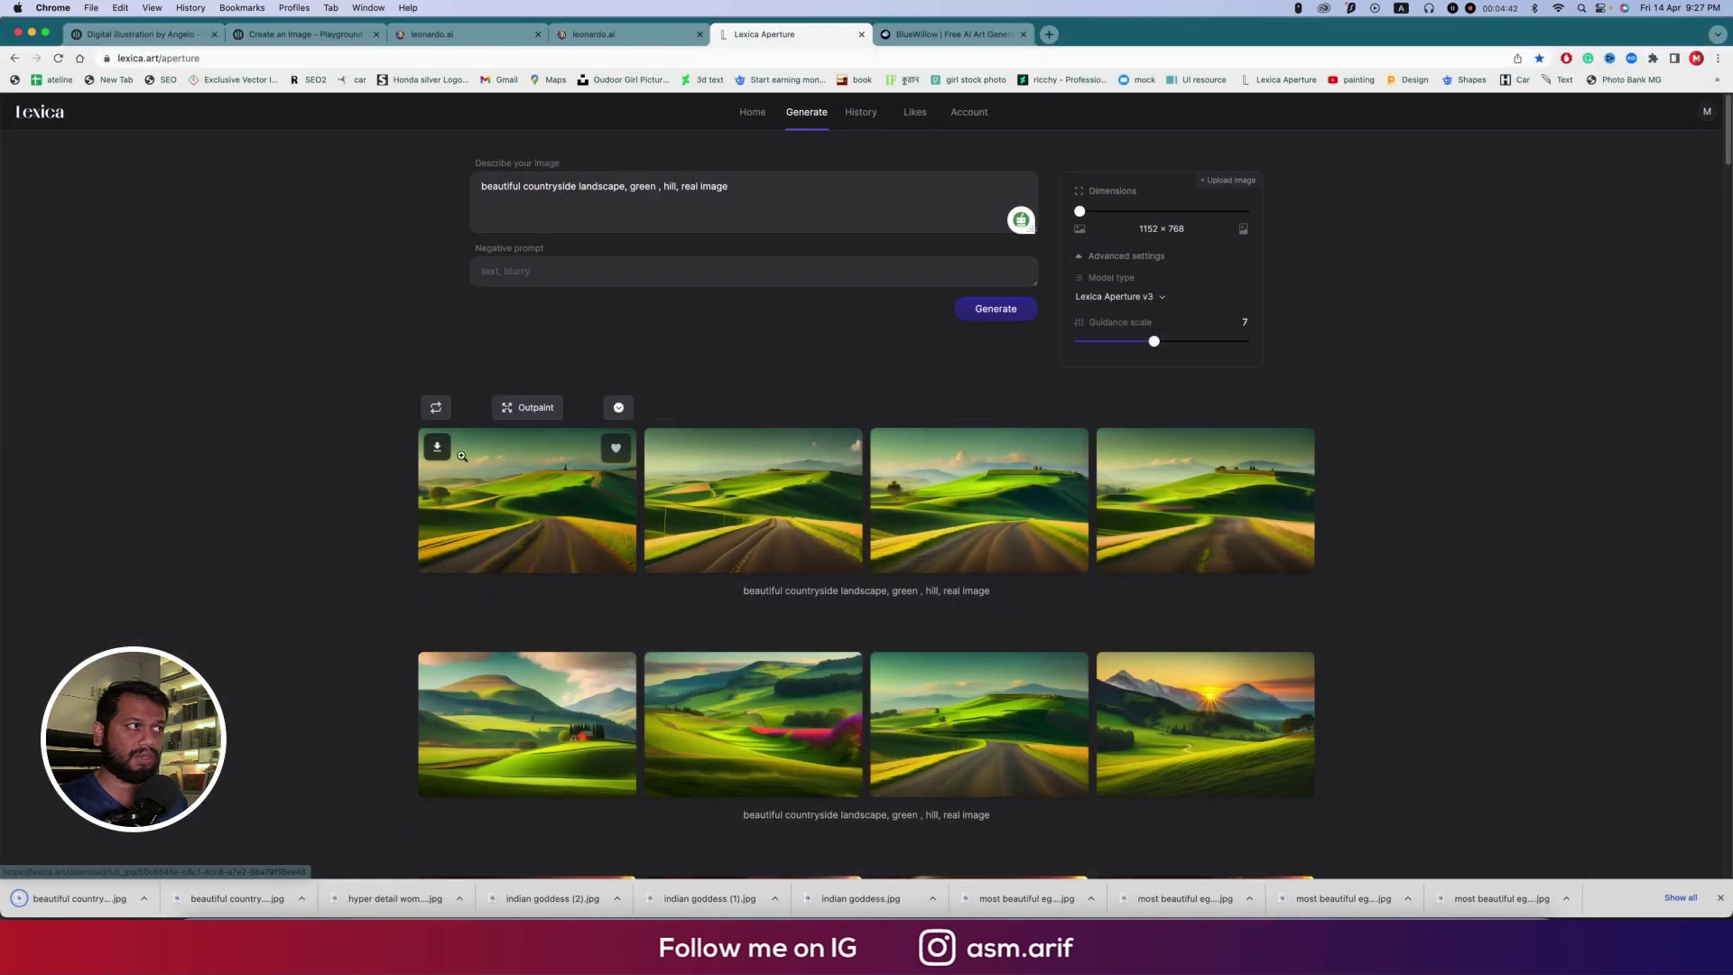
click(439, 448)
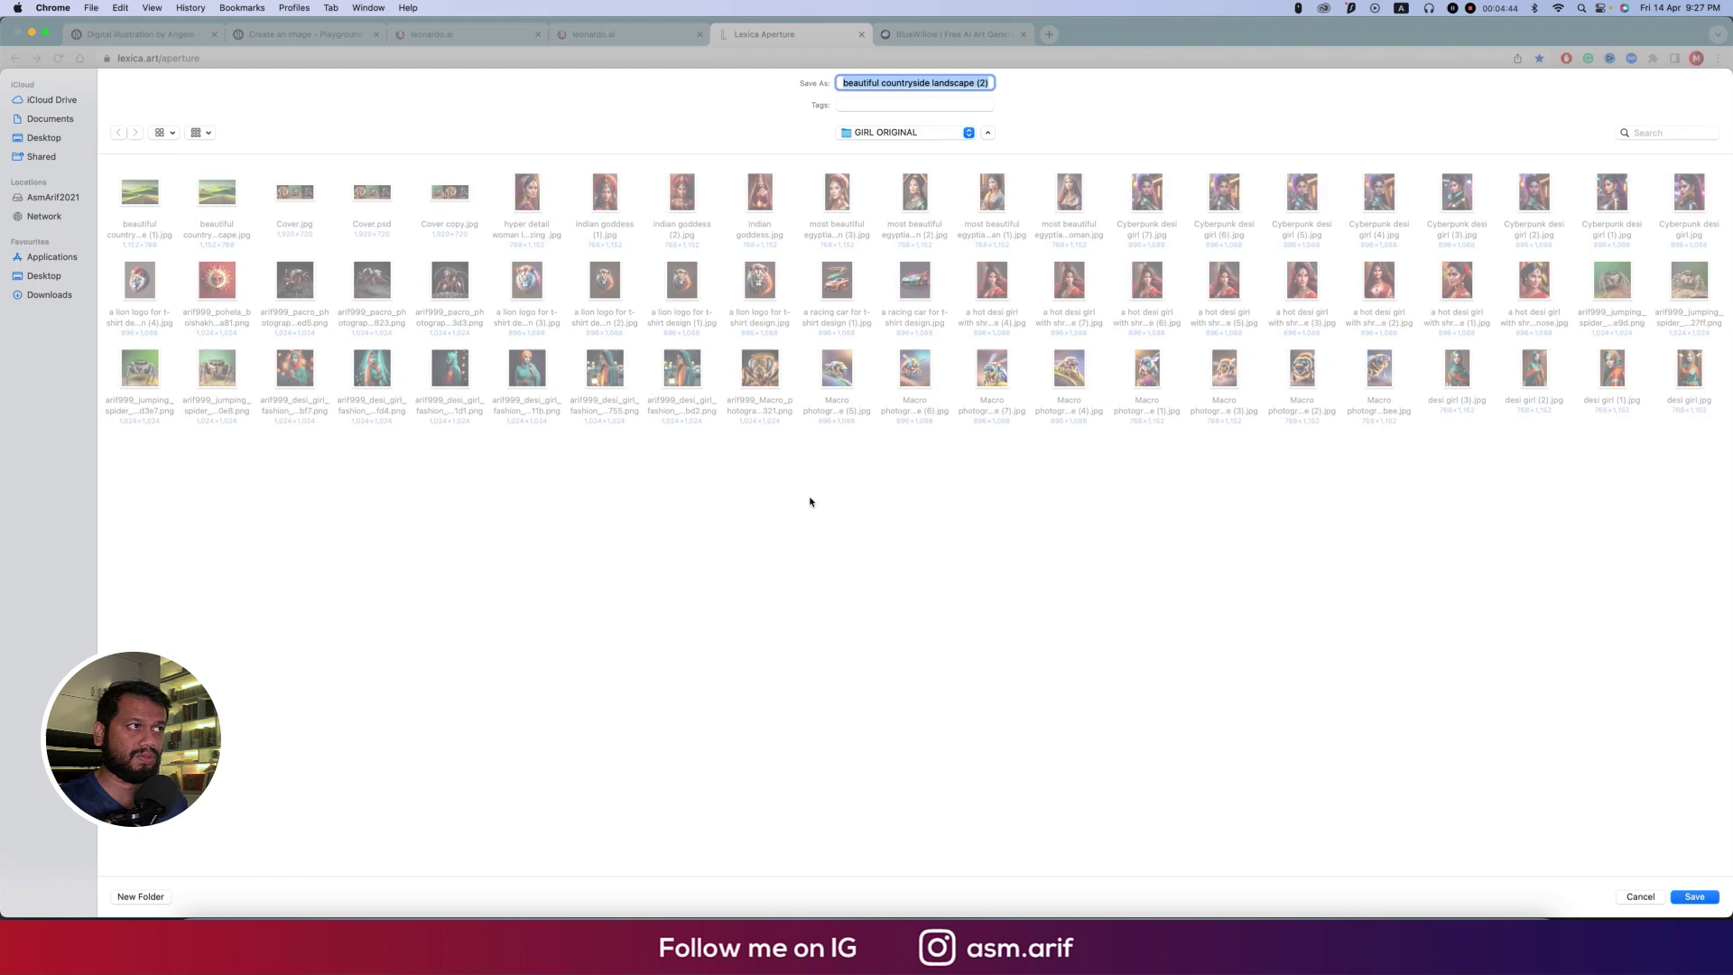
key(Return)
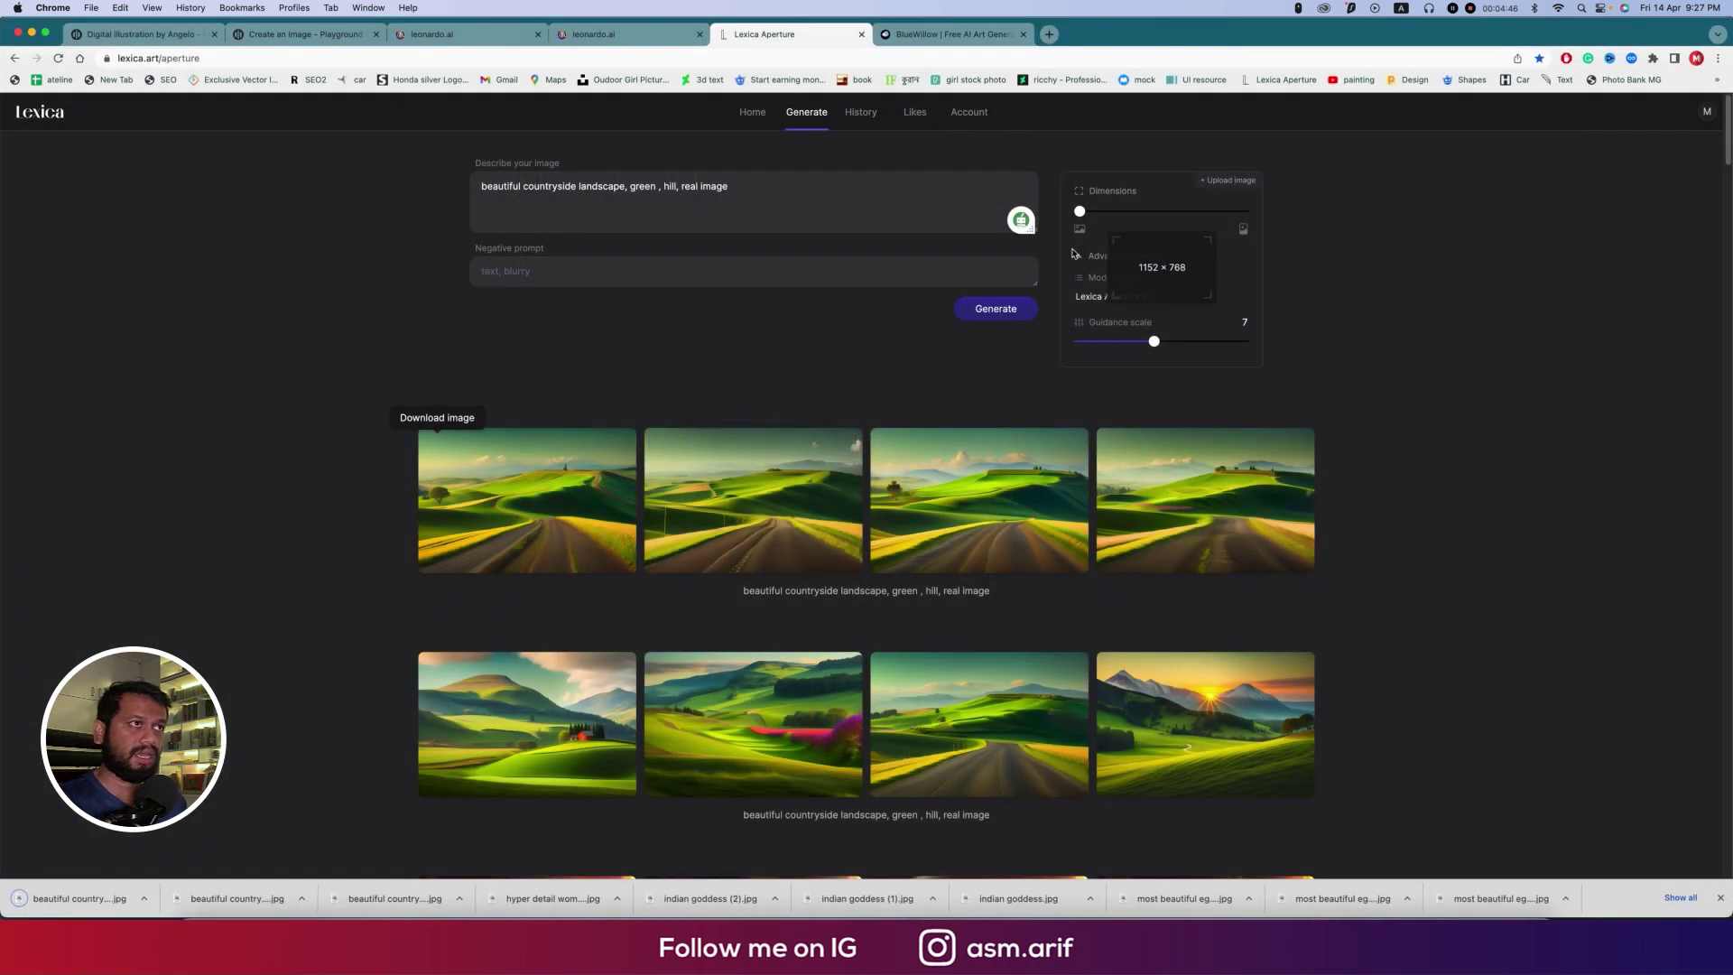
Set size 768 × 1152, guidance scale 10, and prompt 'desi gir, cute, nice dress, real image'
drag(1079, 211, 1244, 211)
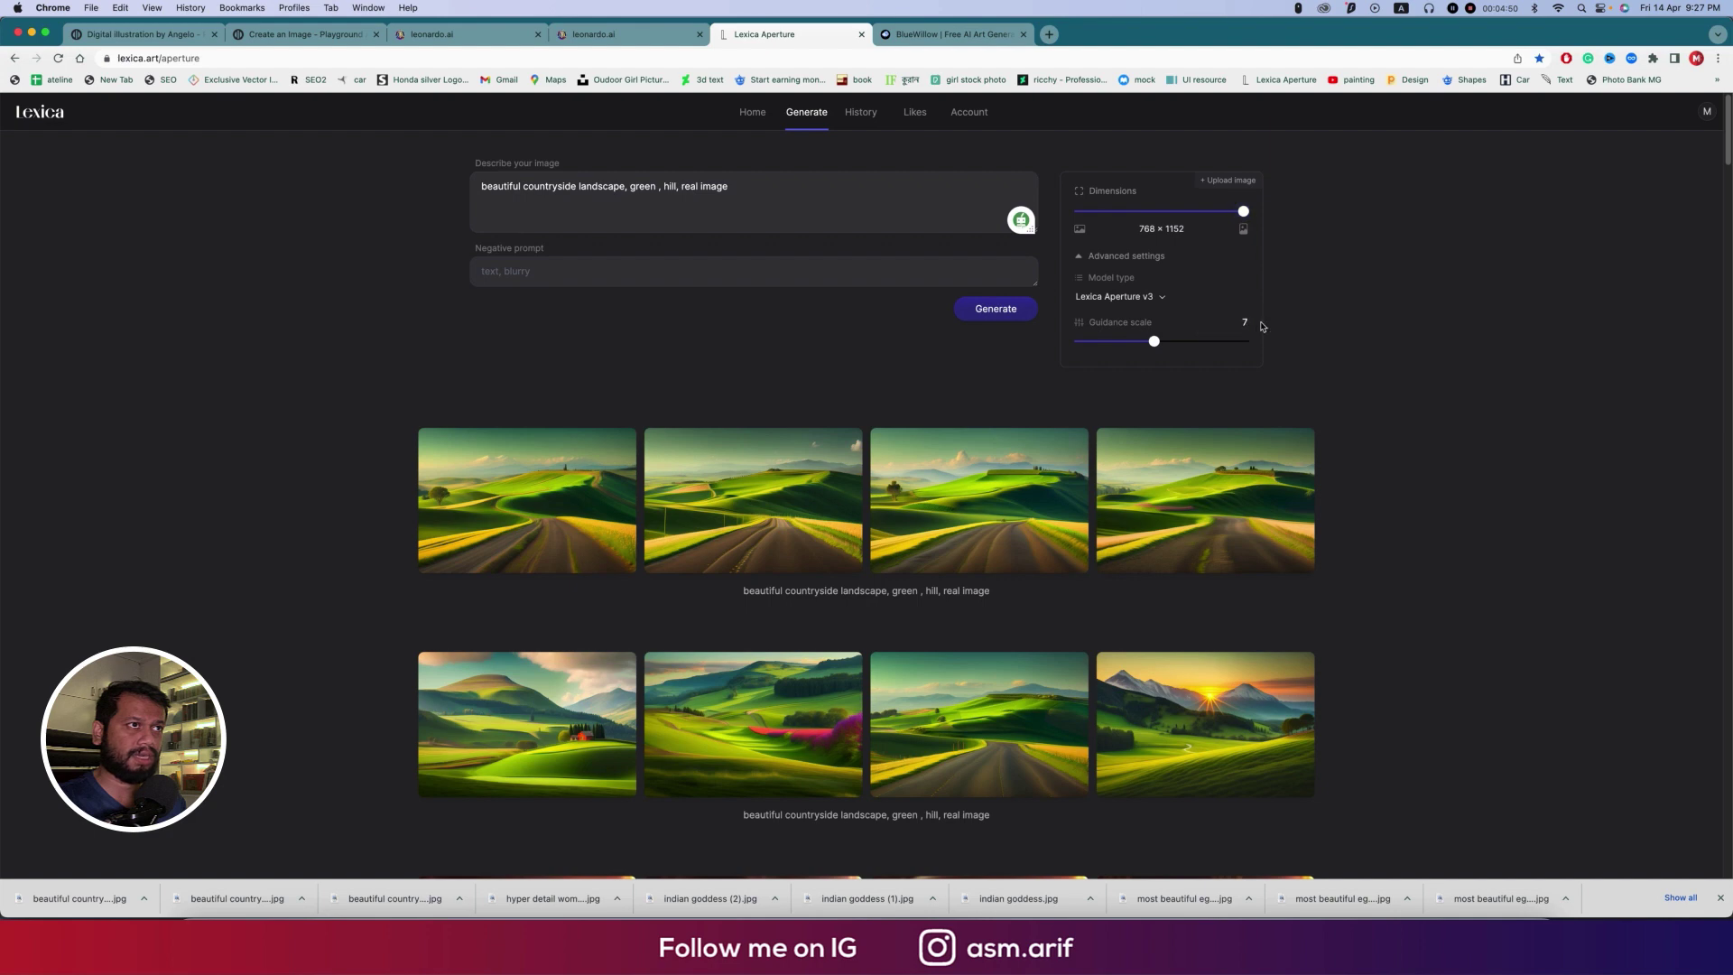
drag(1153, 342, 1198, 342)
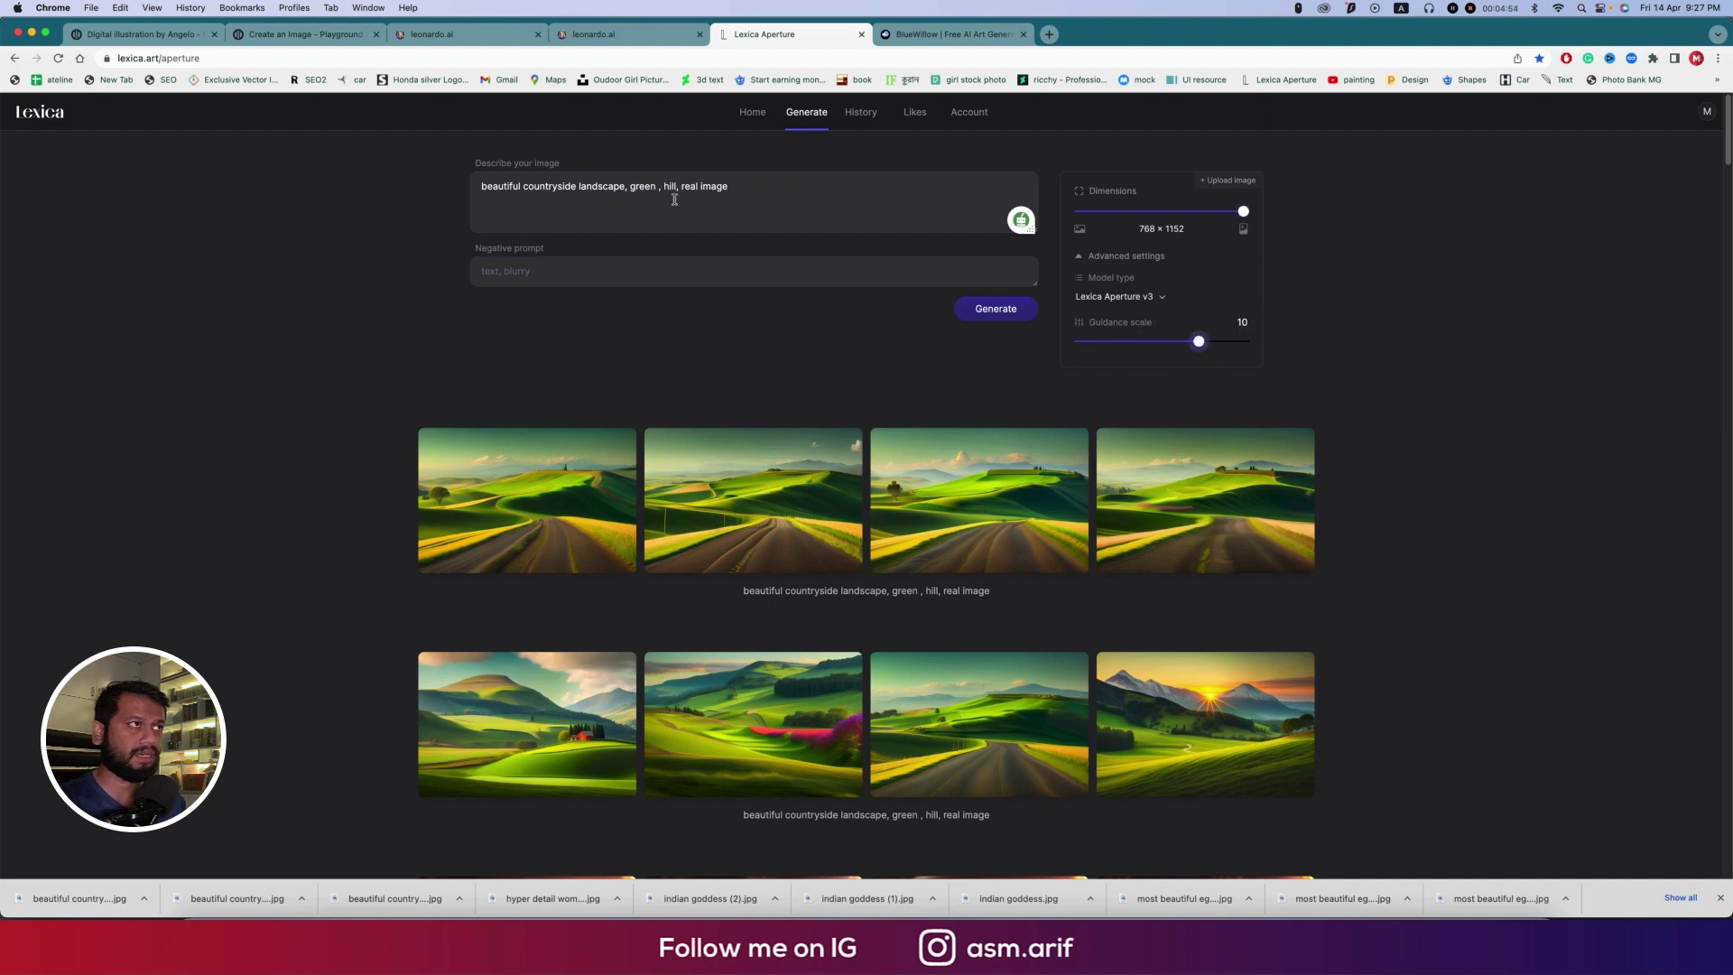
triple_click(674, 188)
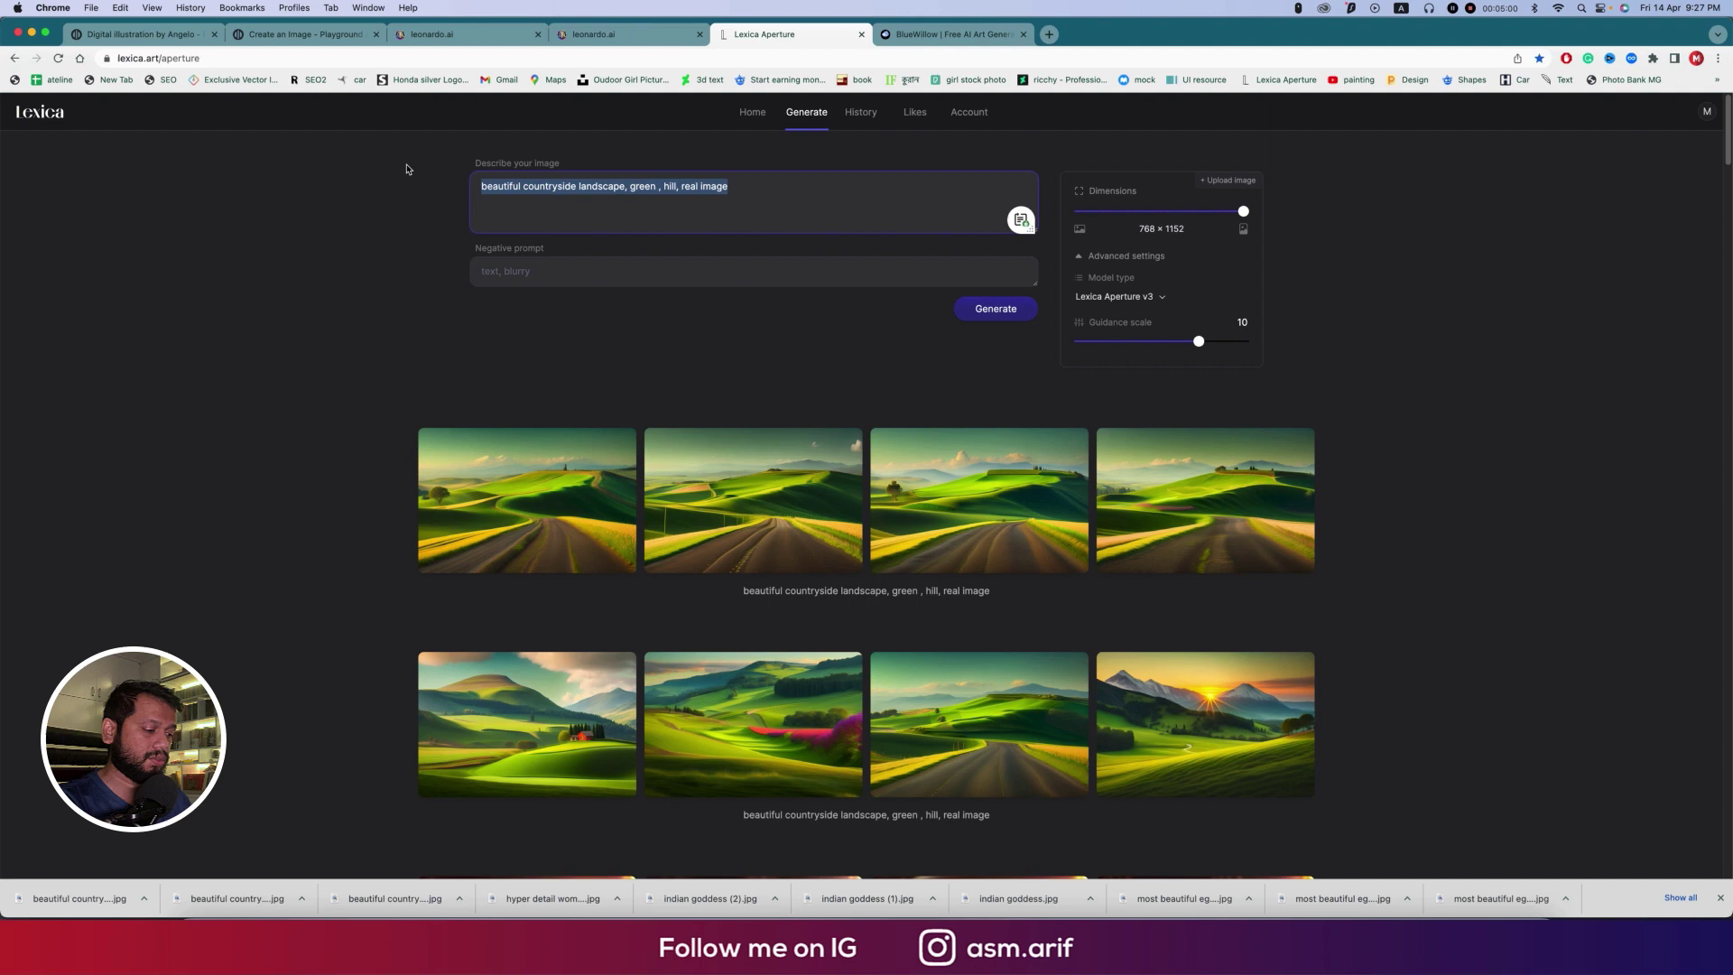
text(desi gir)
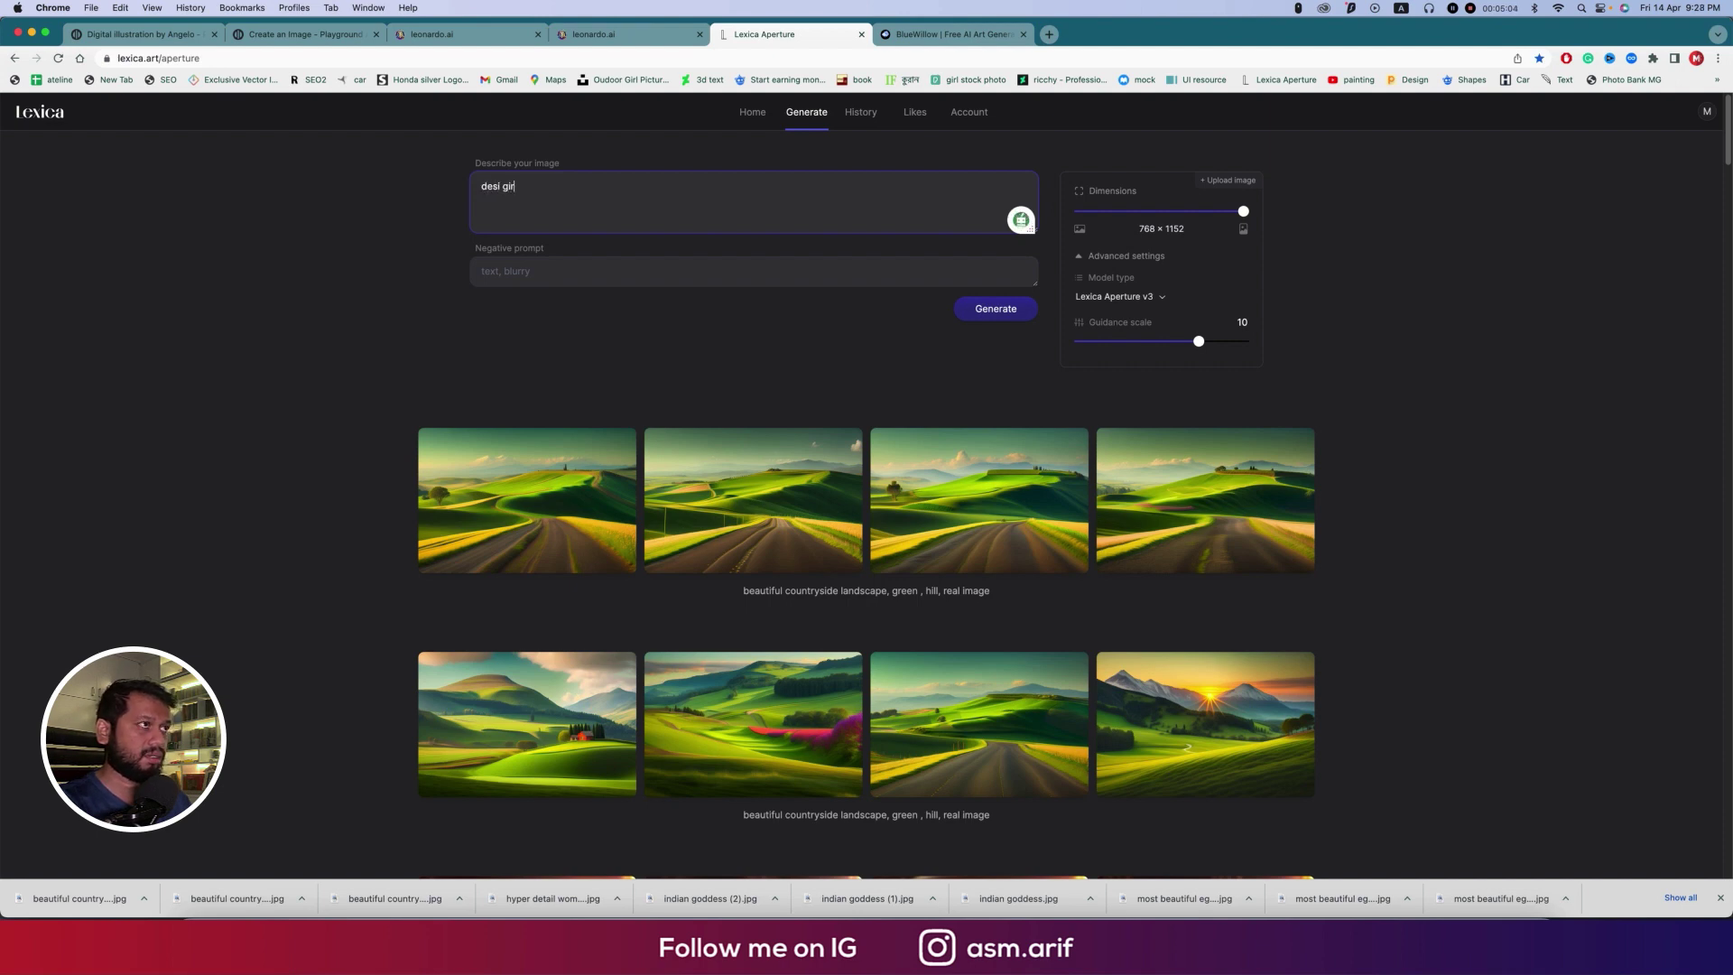
text(s, )
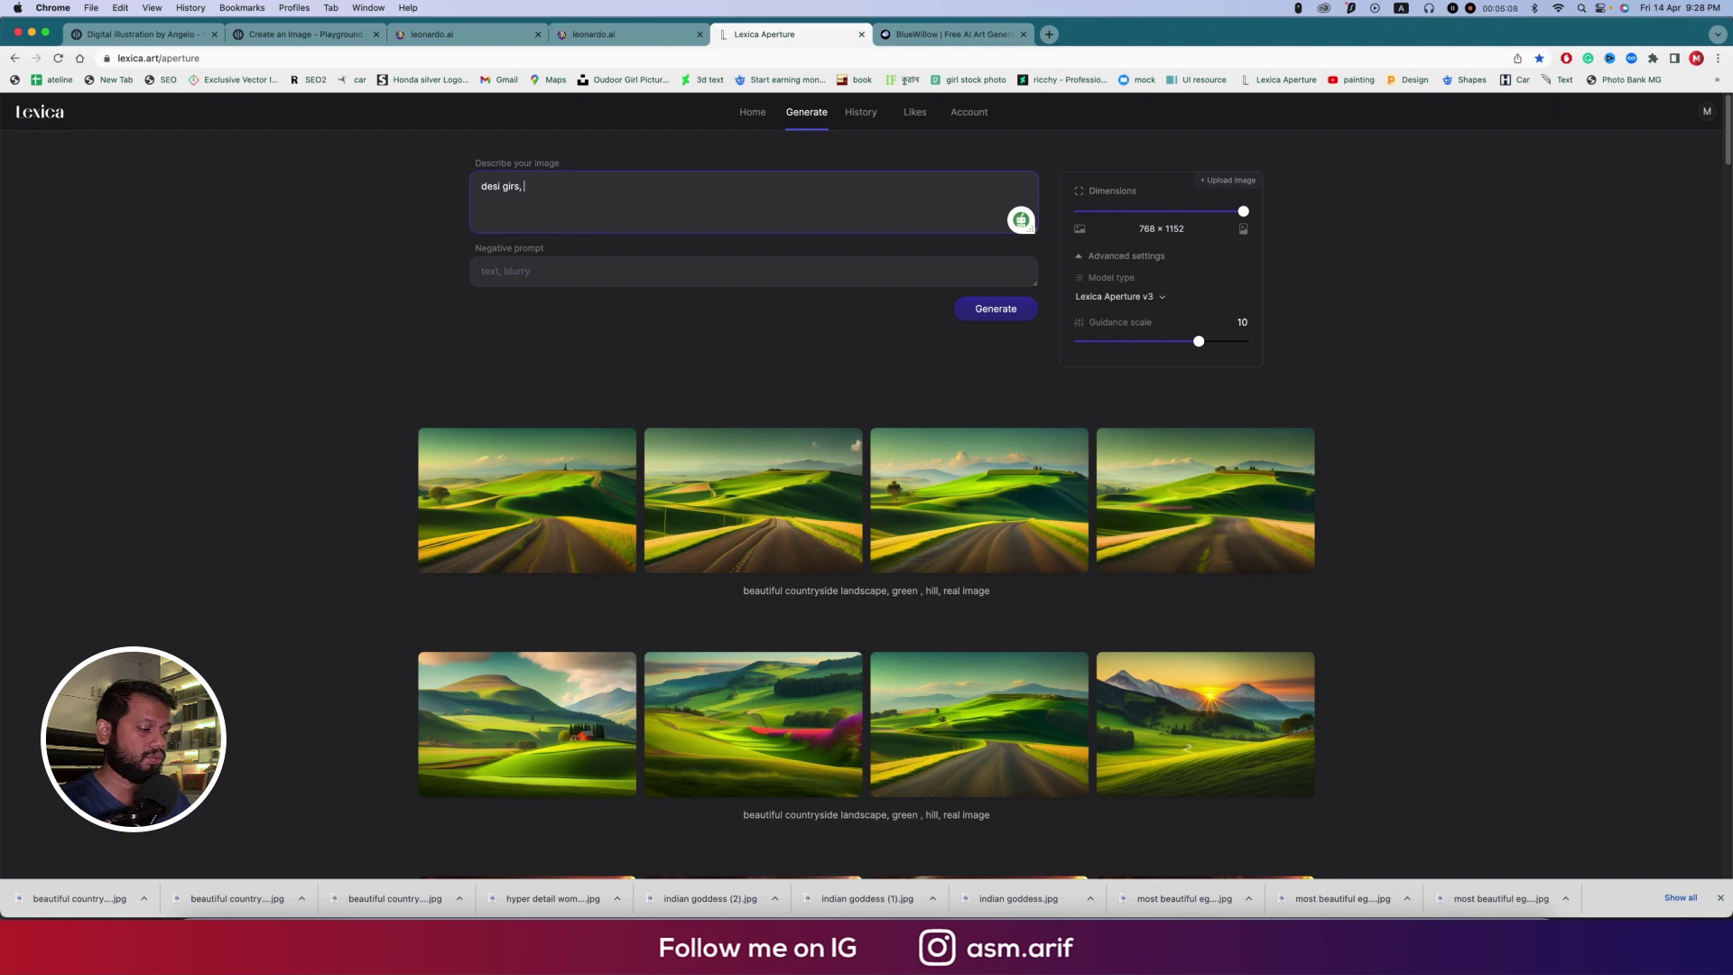
text(cute)
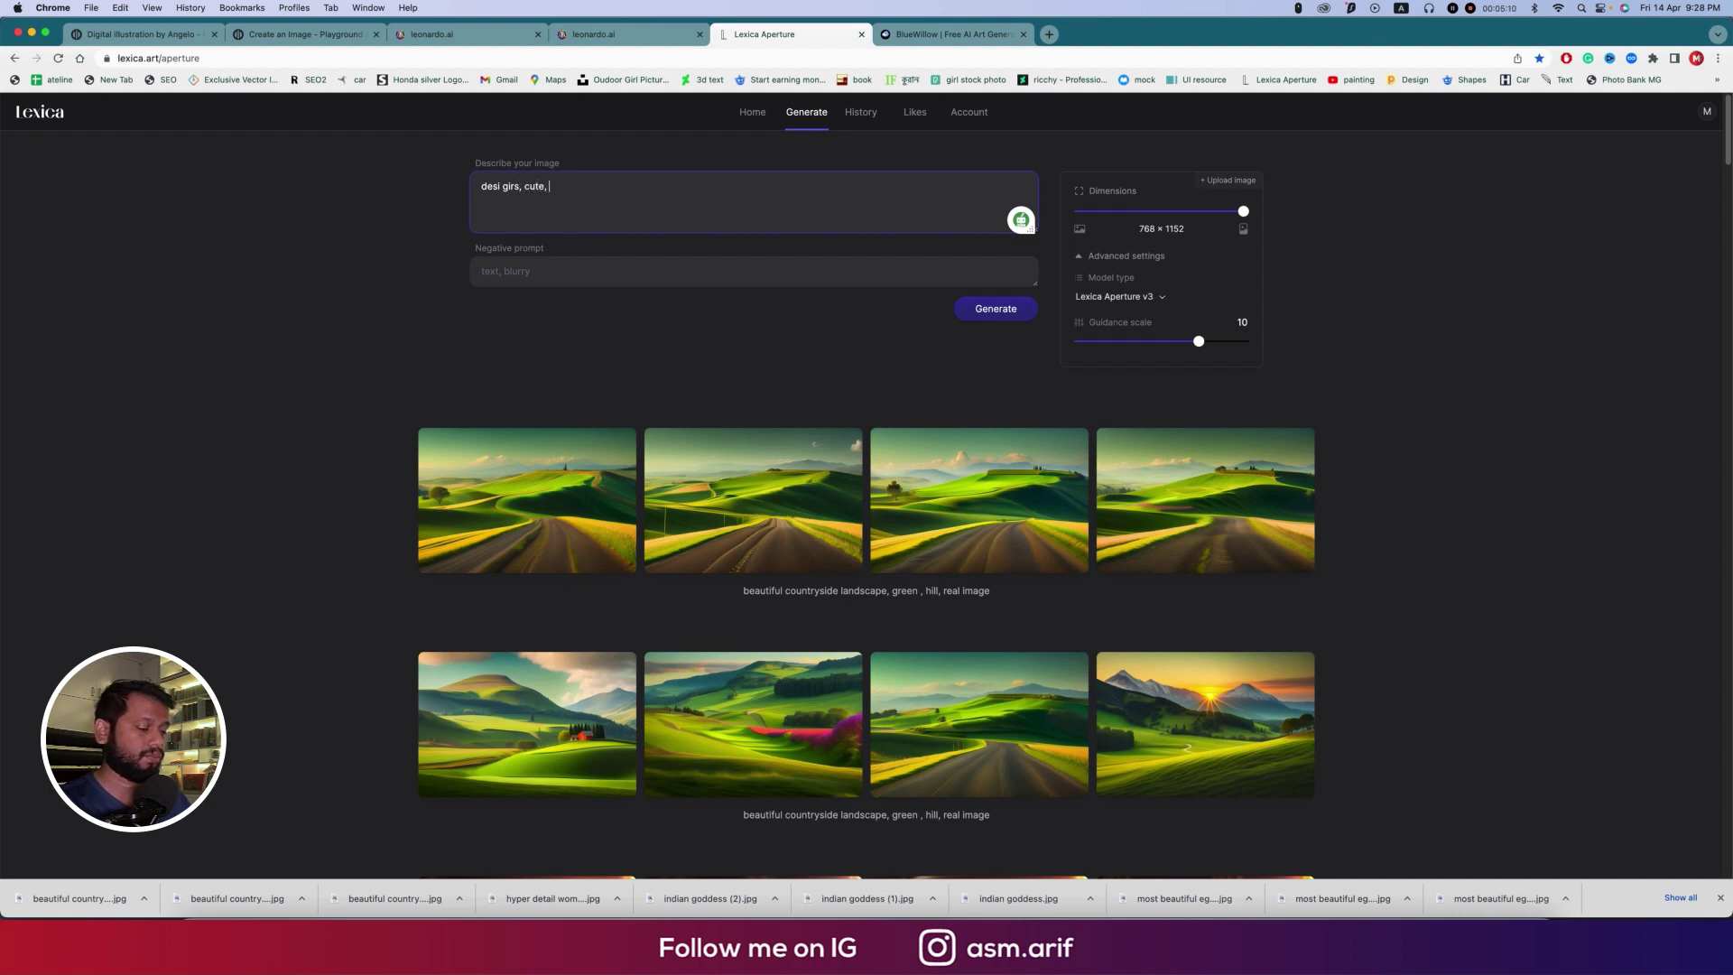
text(, nice dr)
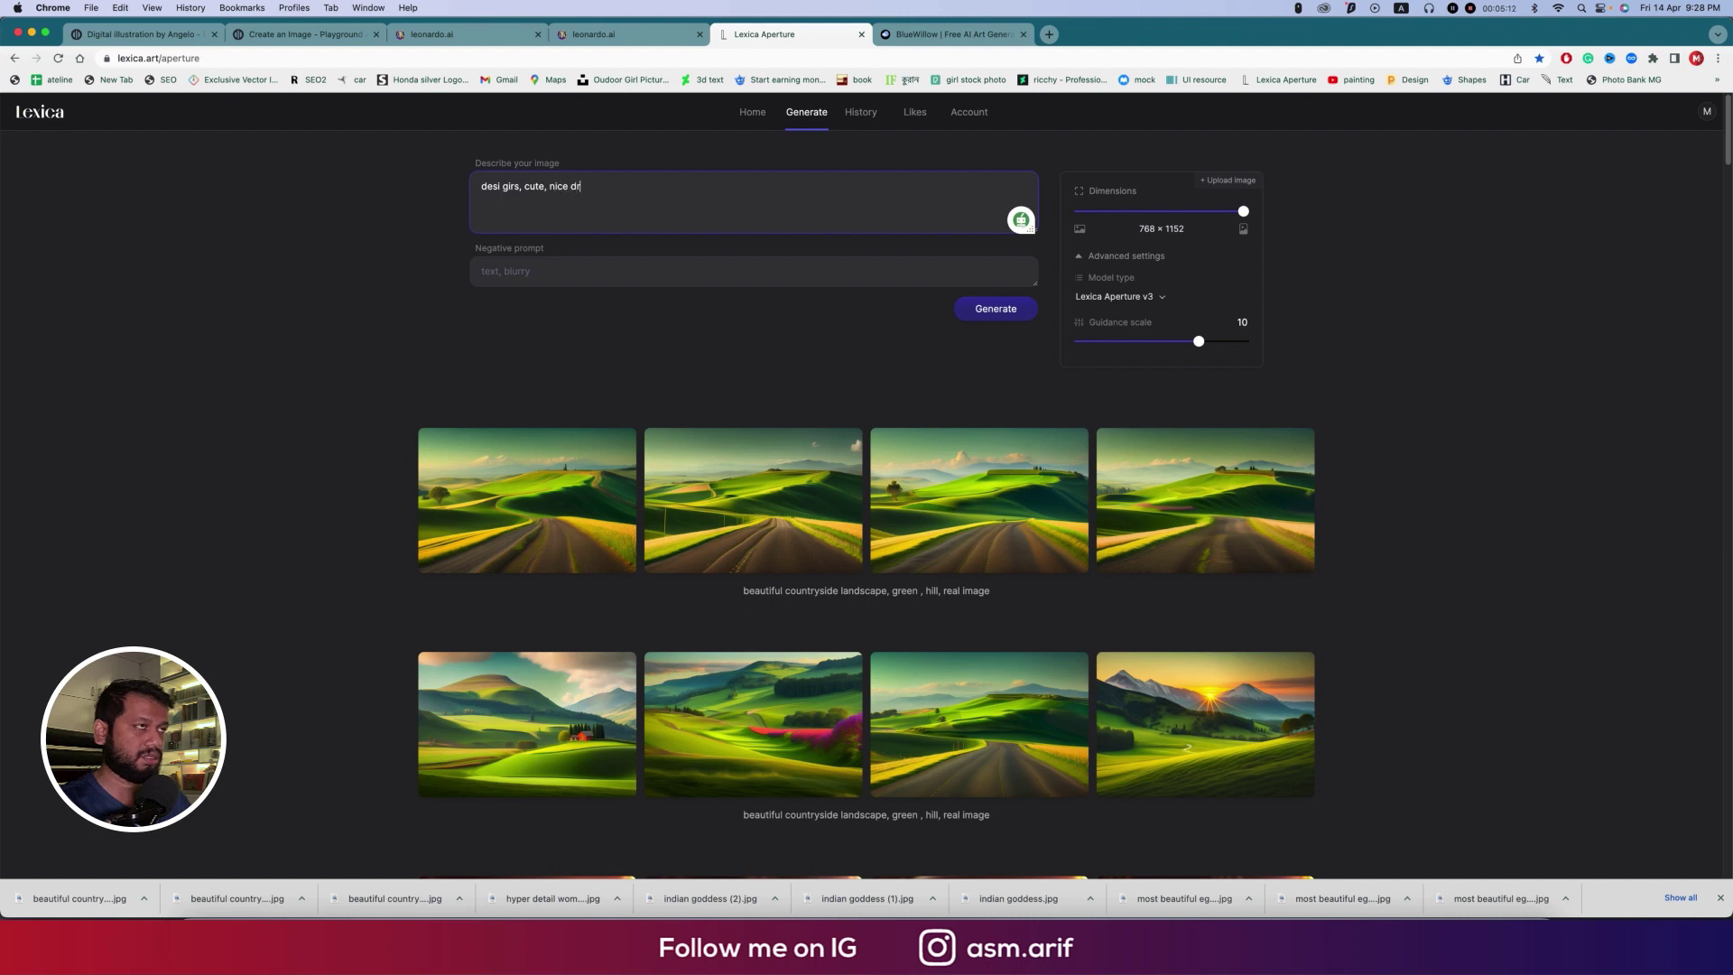
text(ess)
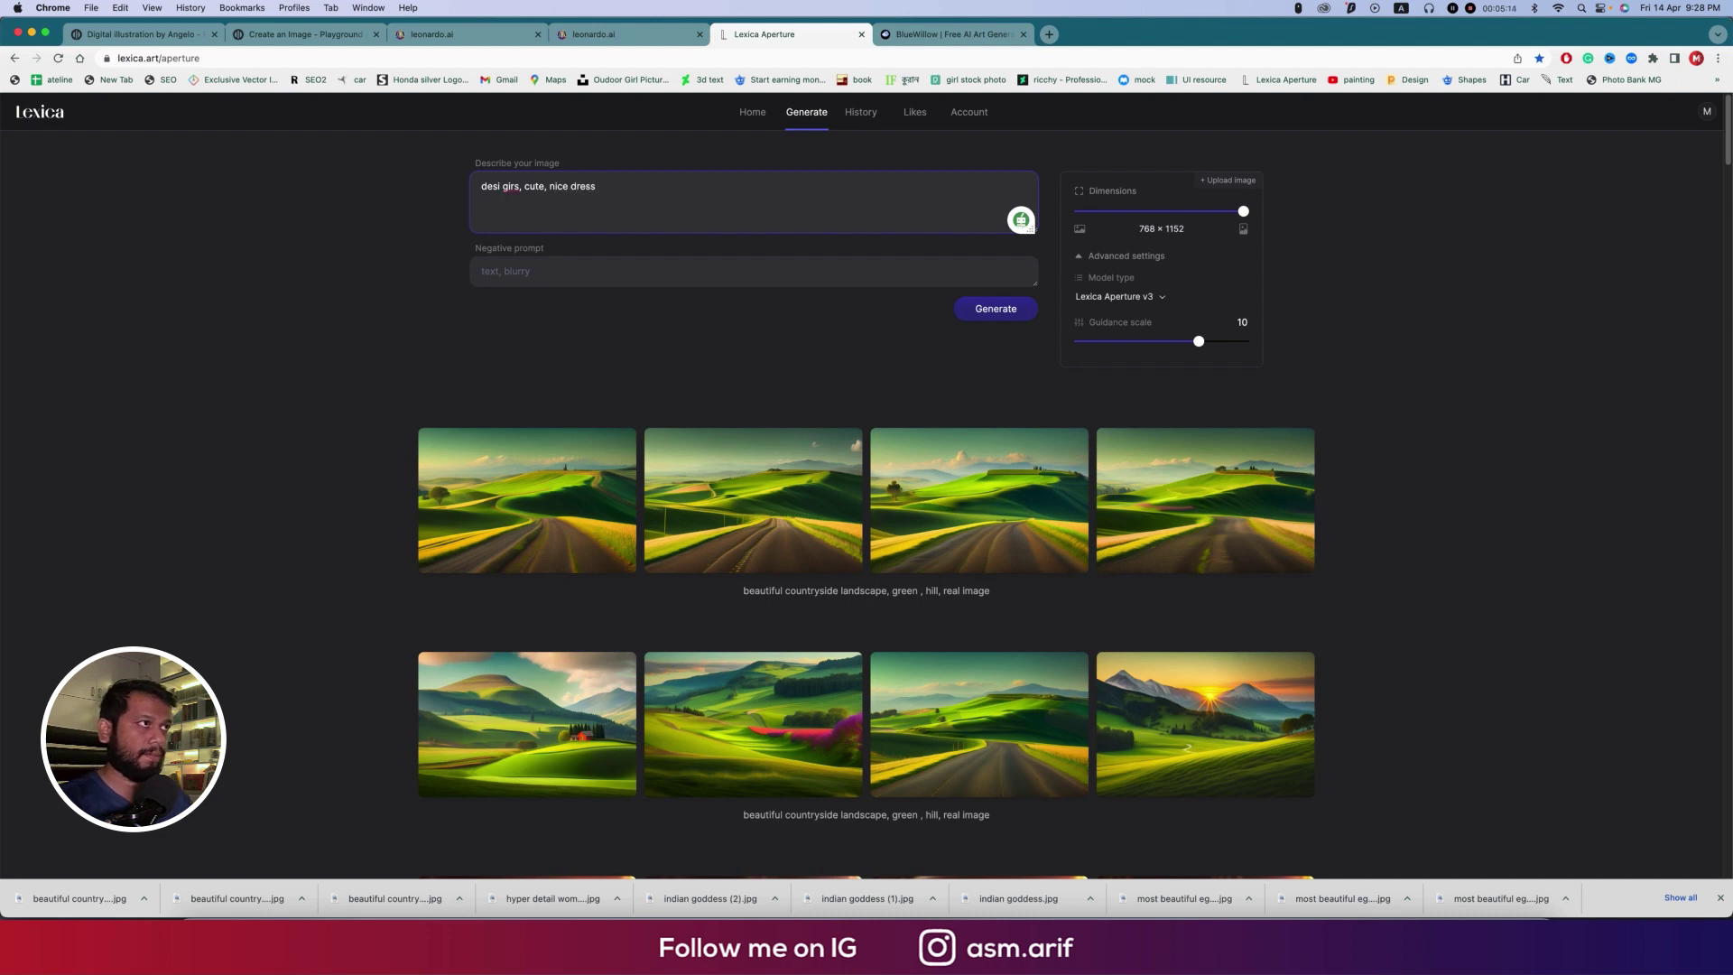
click(518, 187)
key(BackSpace)
click(605, 189)
text(, real image)
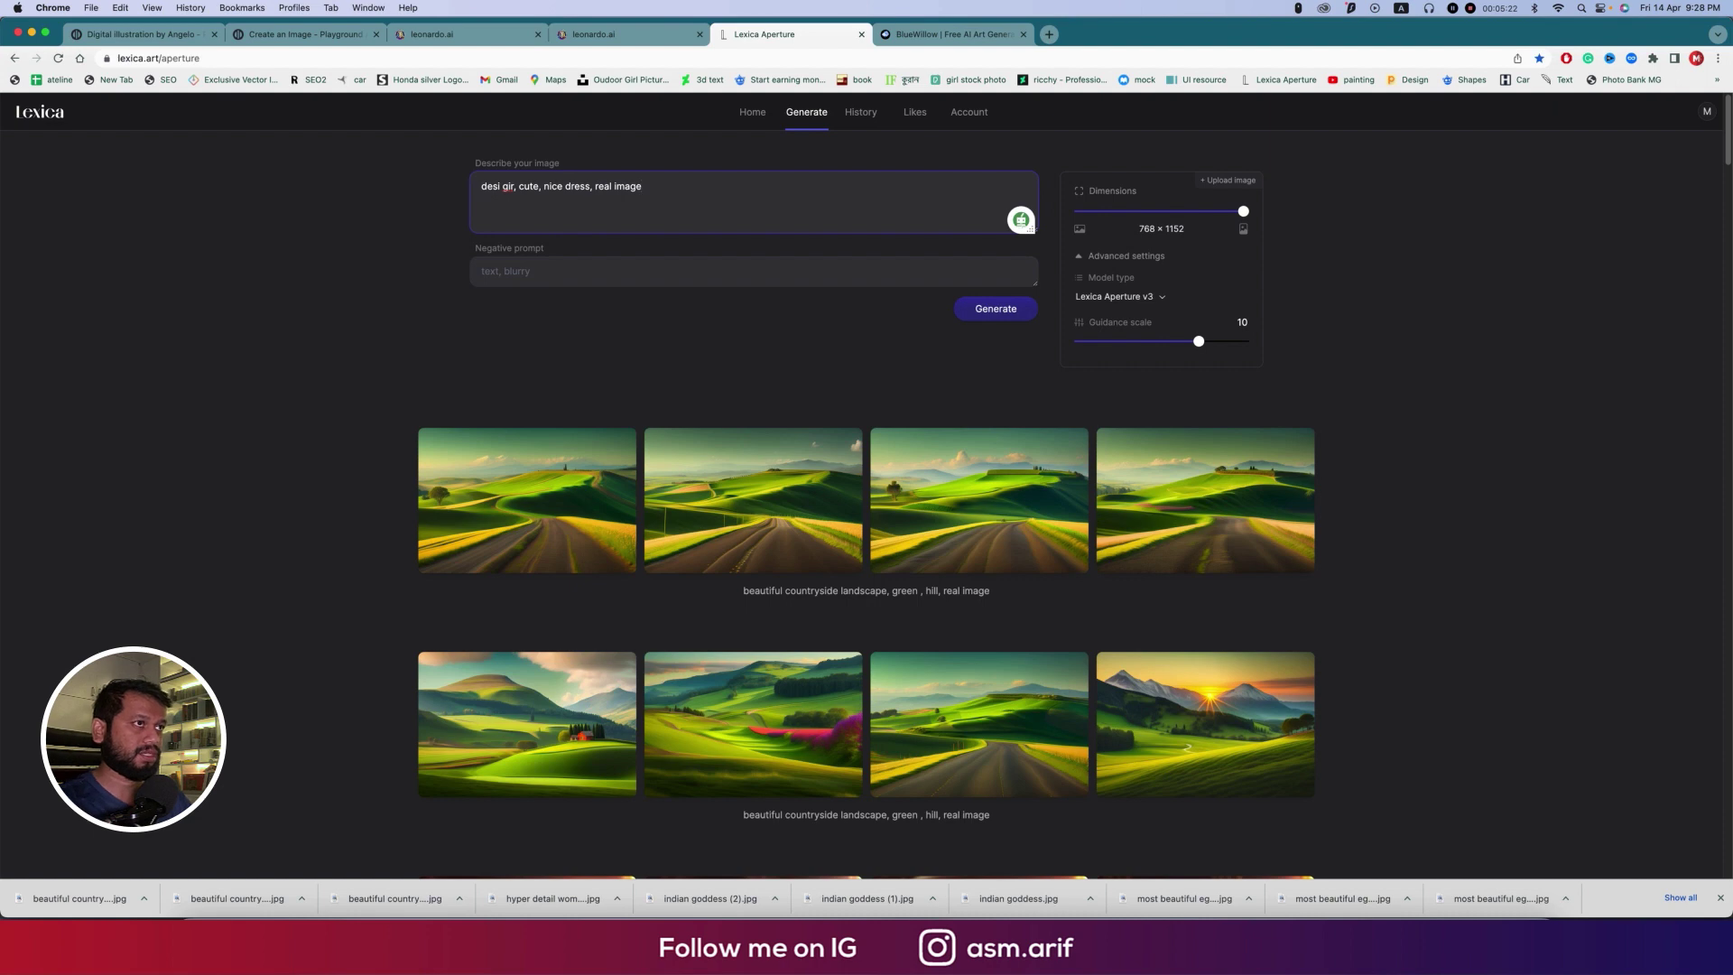
Generate from the 'desi gir' prompt, correct it to 'desi girl', and generate again
click(975, 311)
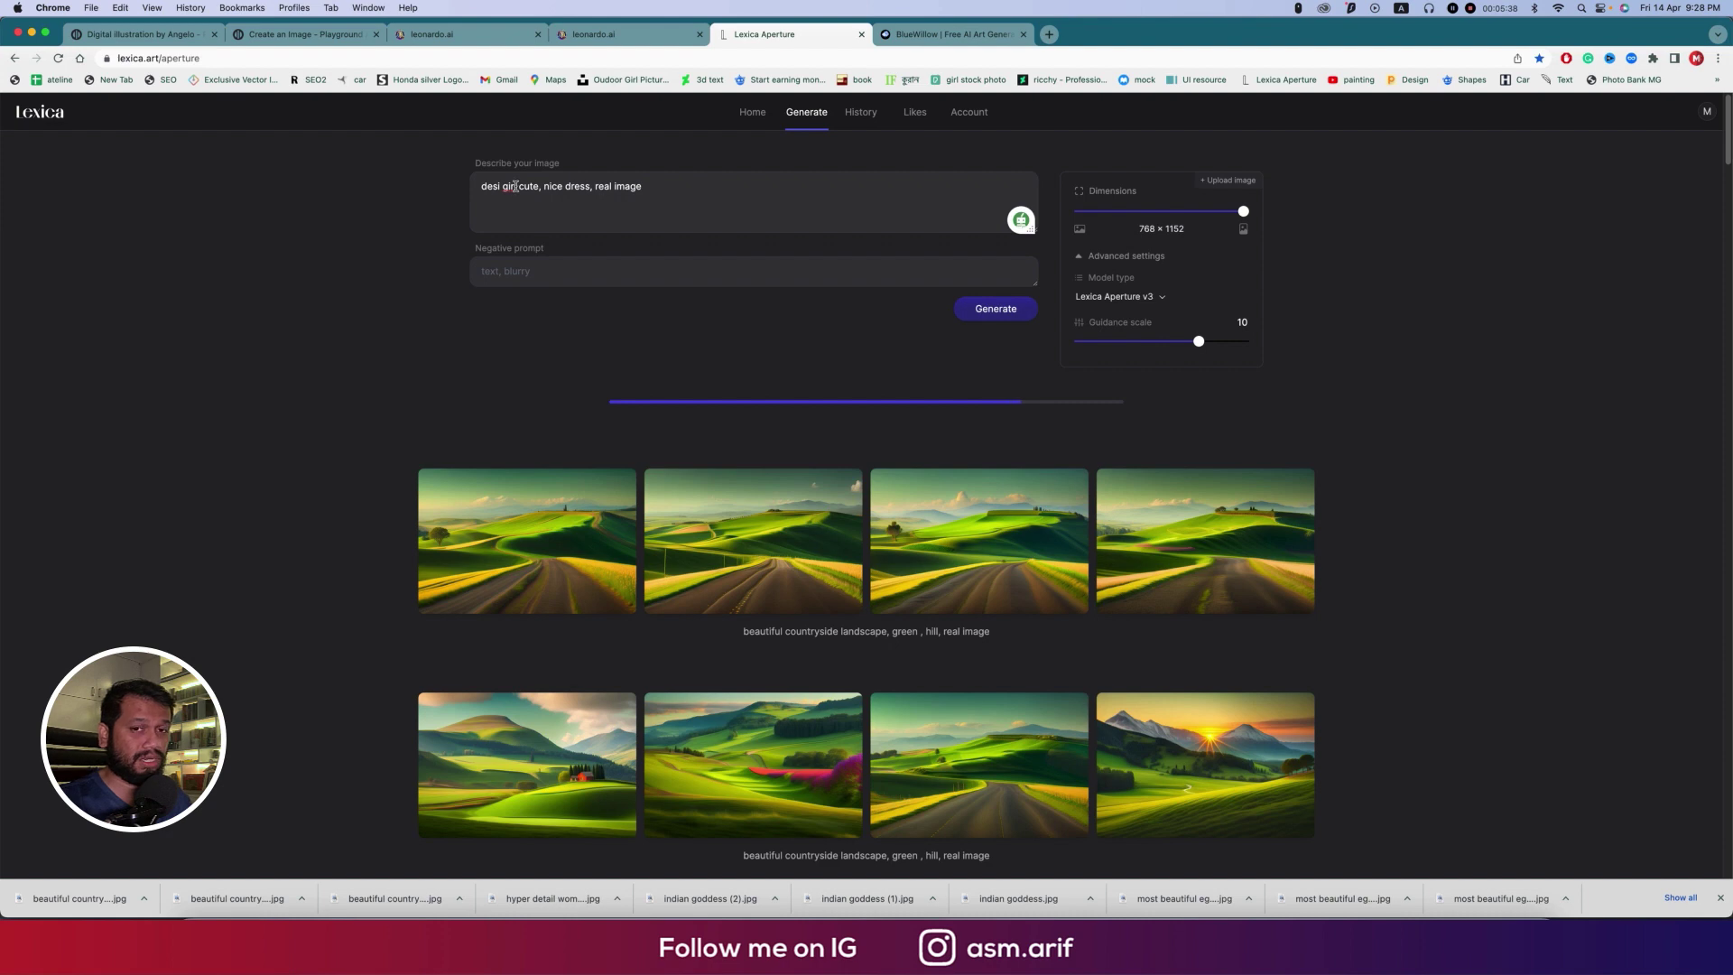
click(515, 187)
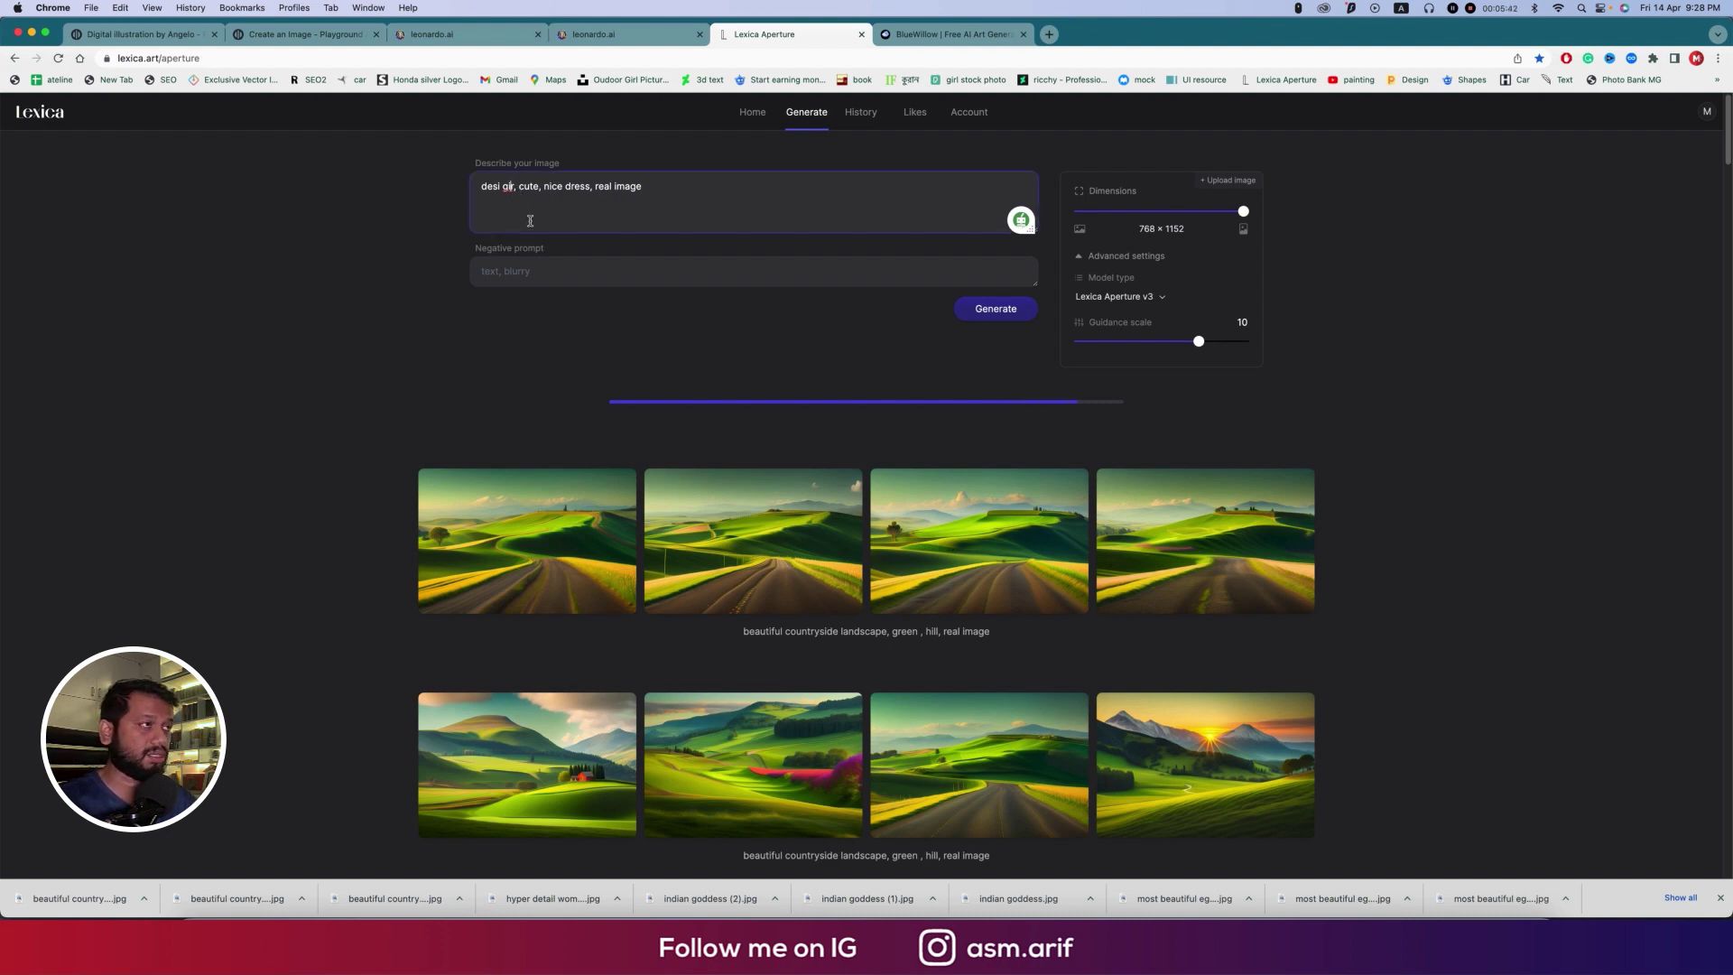
text(l)
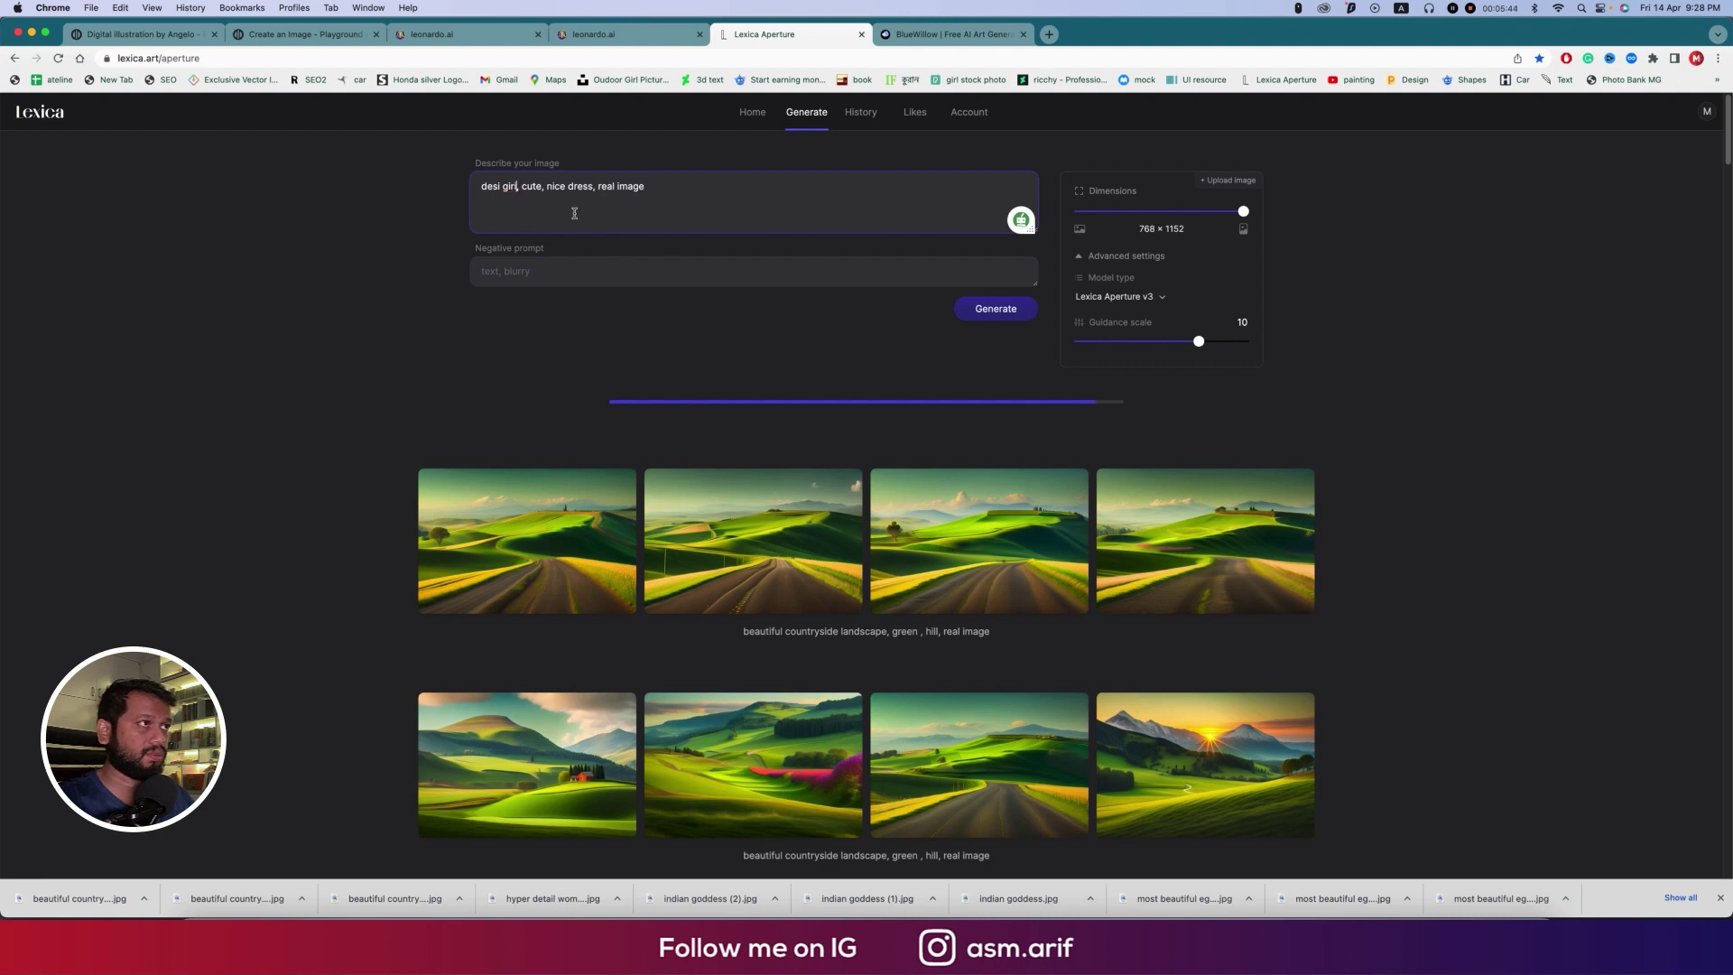
click(667, 193)
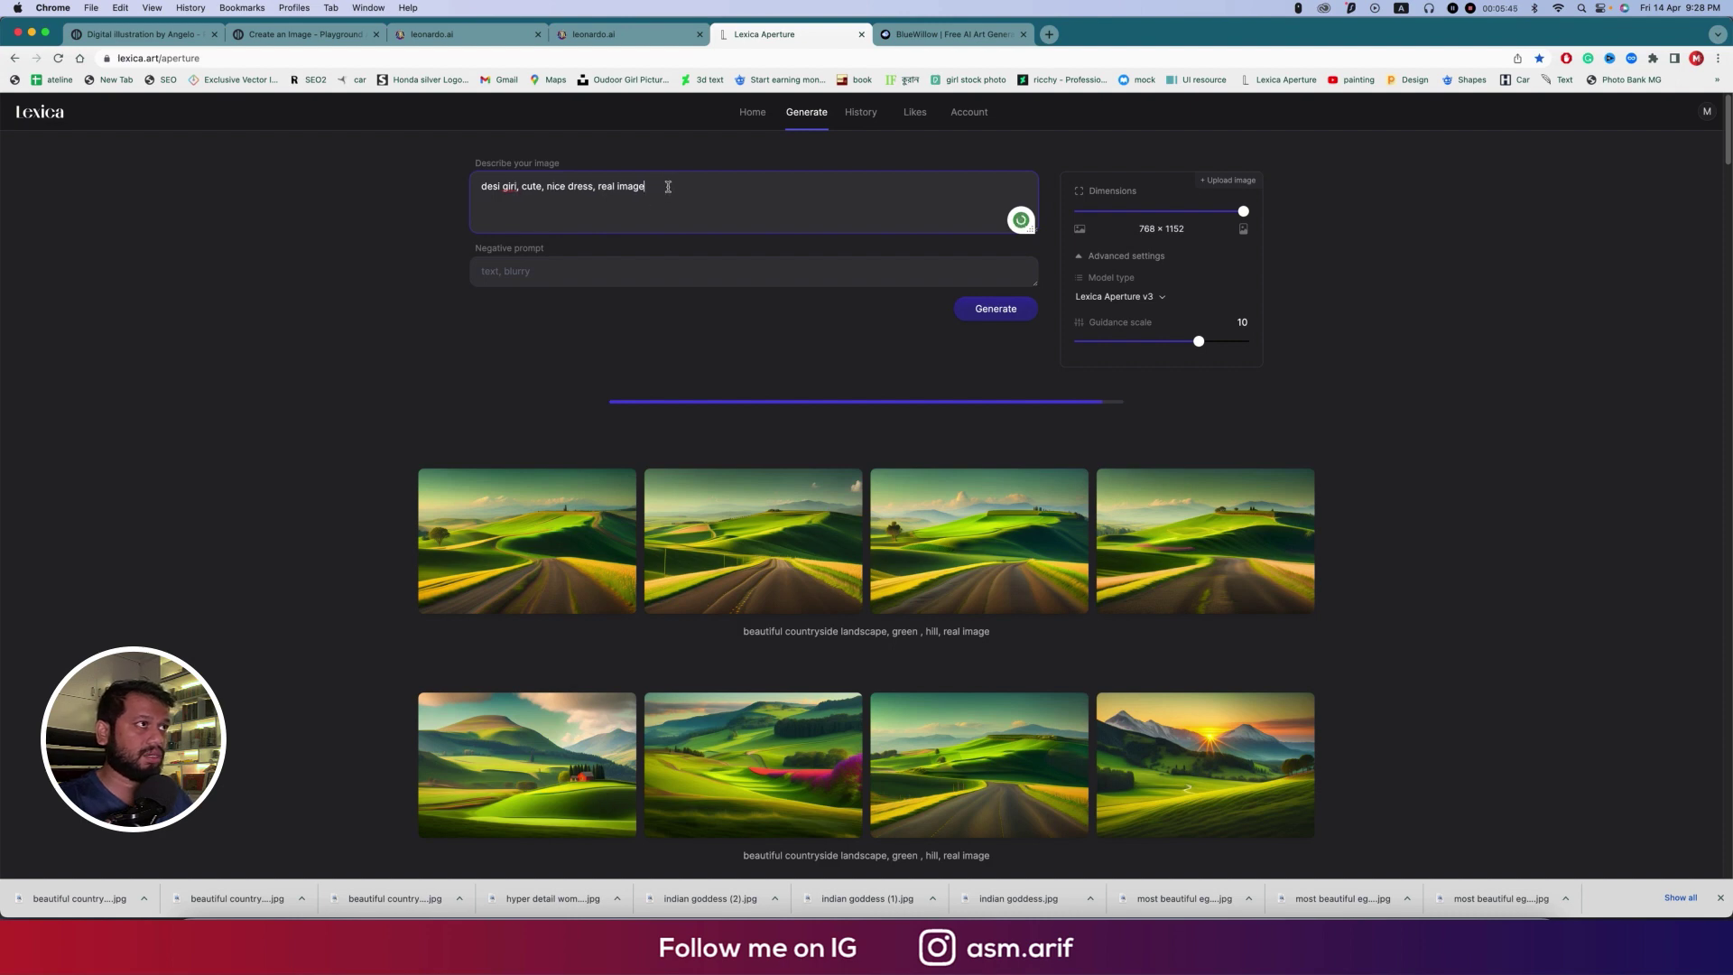
click(1008, 312)
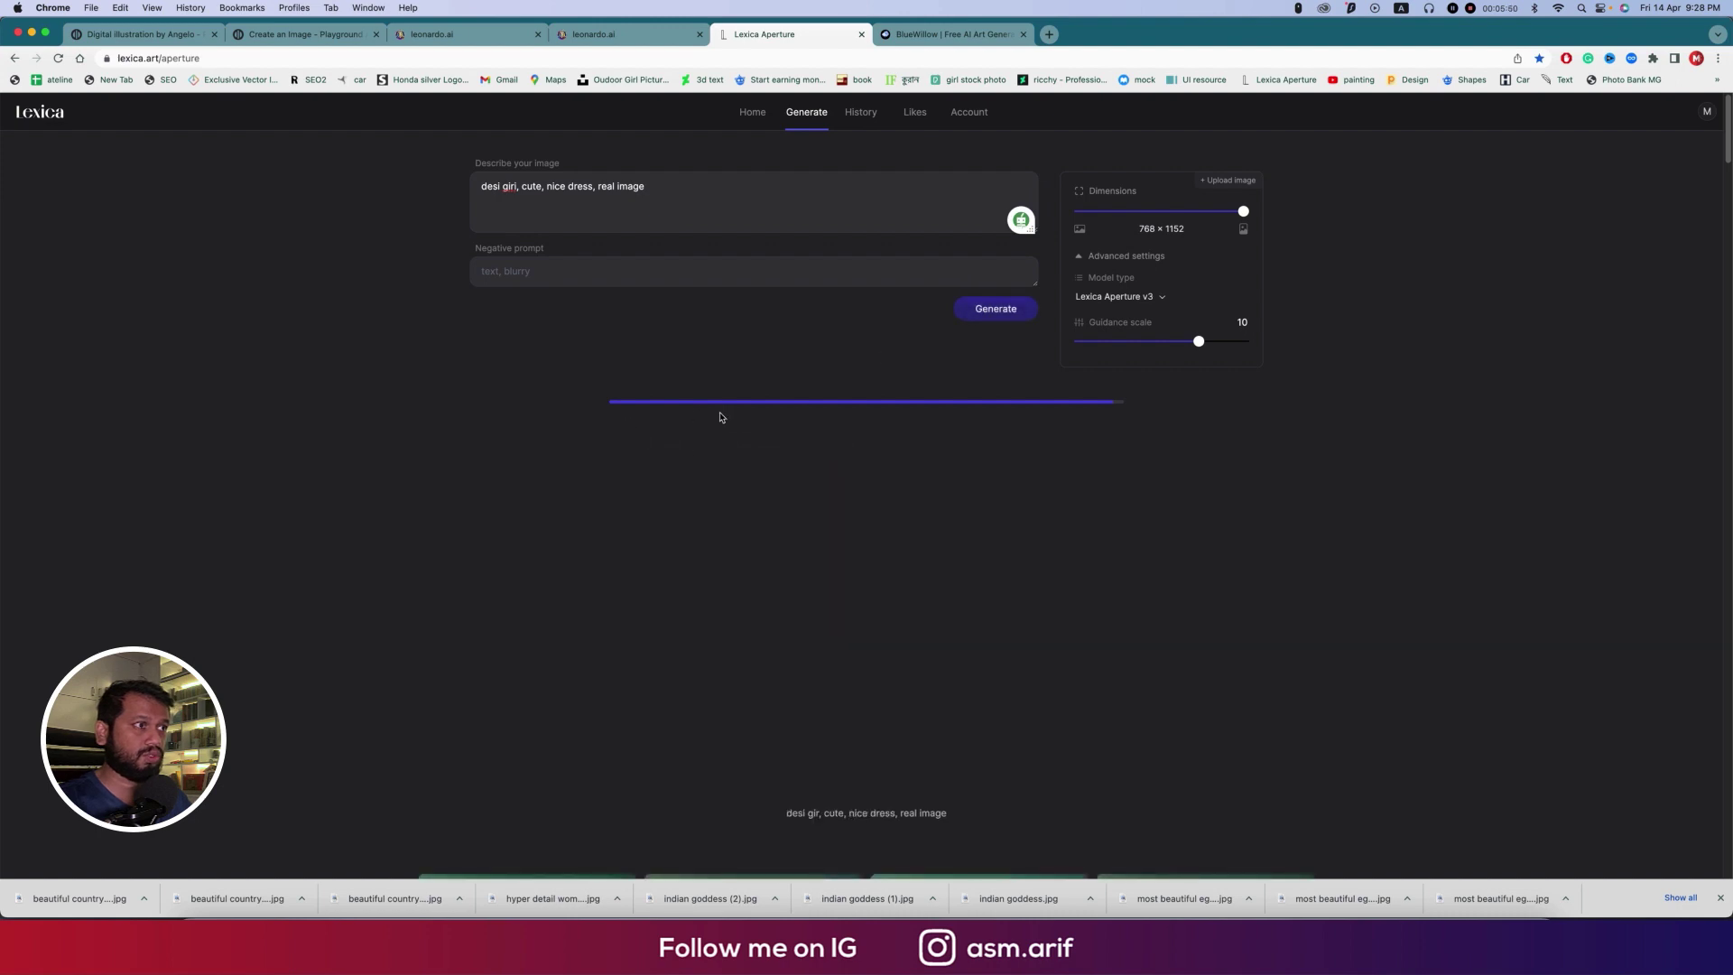
scroll(800, 413, down, 5)
scroll(800, 413, up, 3)
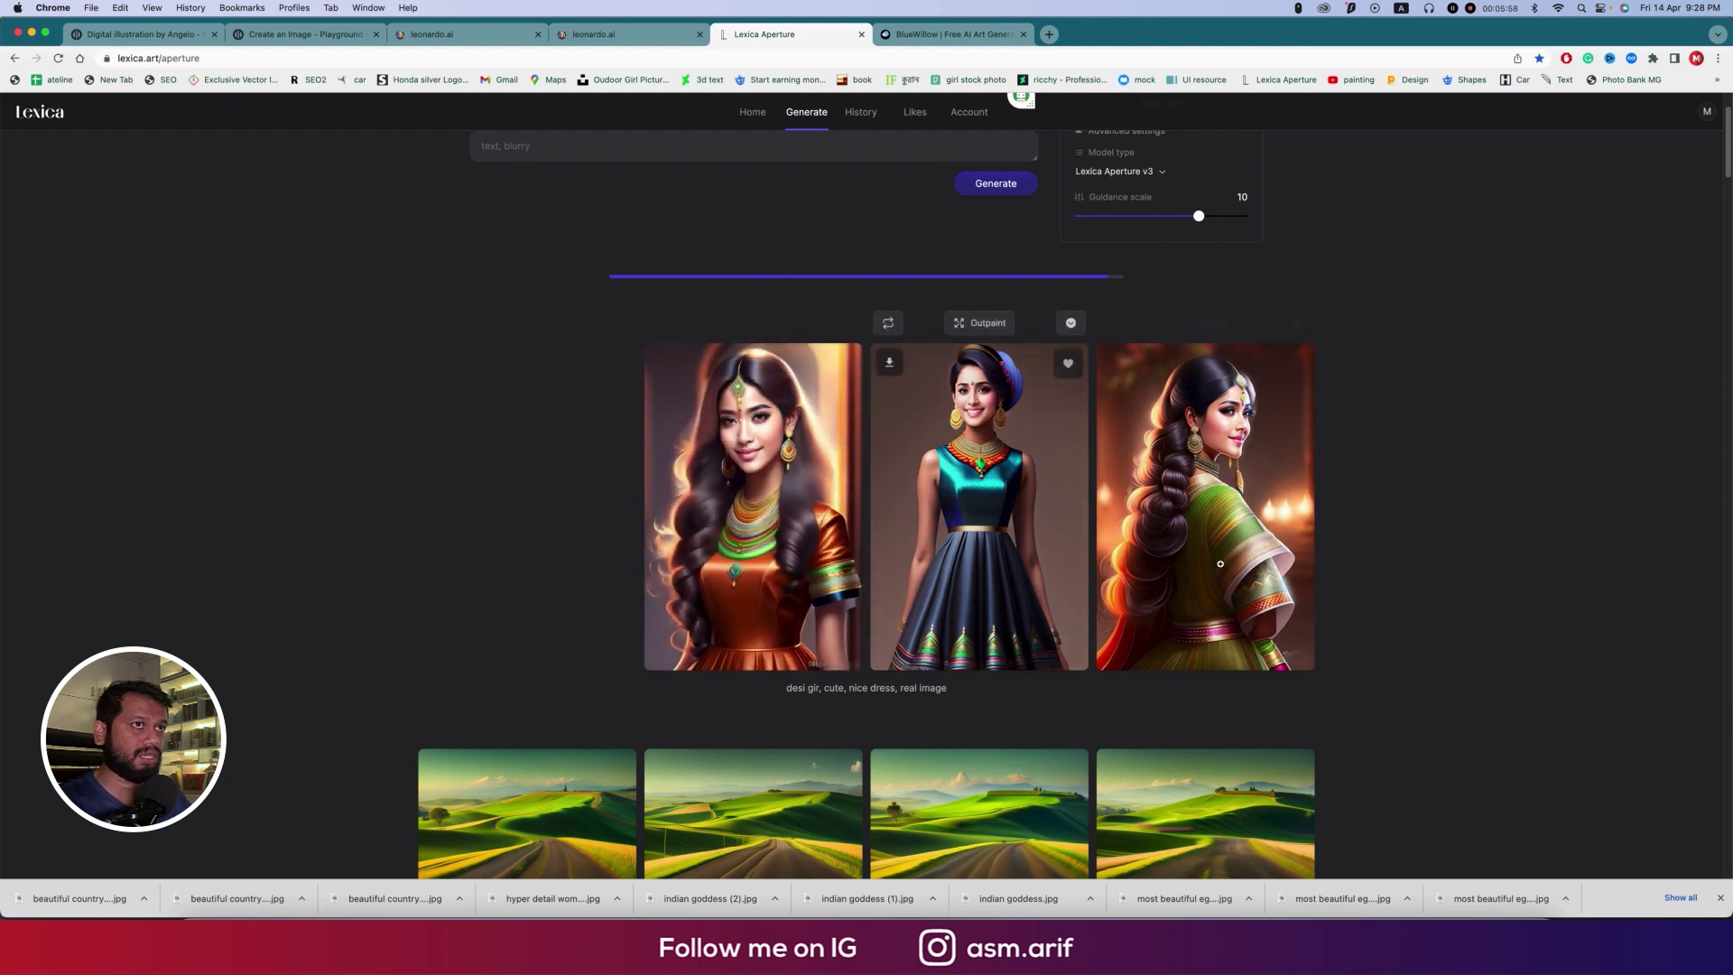
scroll(1295, 656, up, 3)
scroll(1295, 656, down, 15)
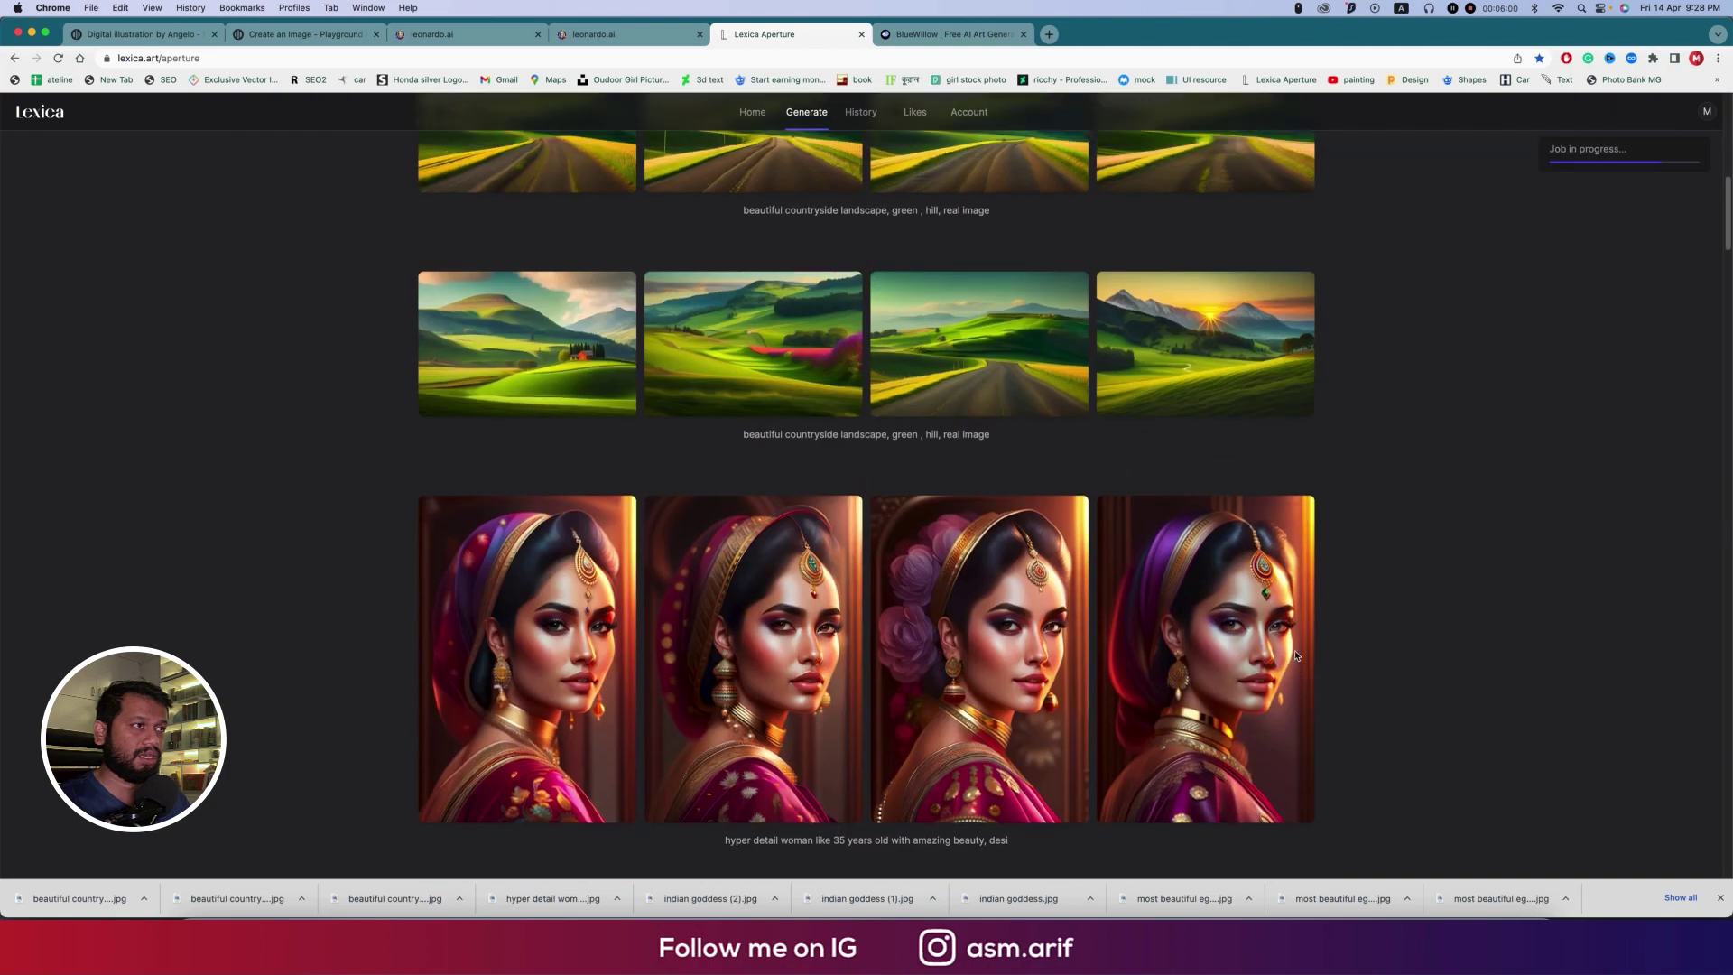
scroll(1295, 656, down, 20)
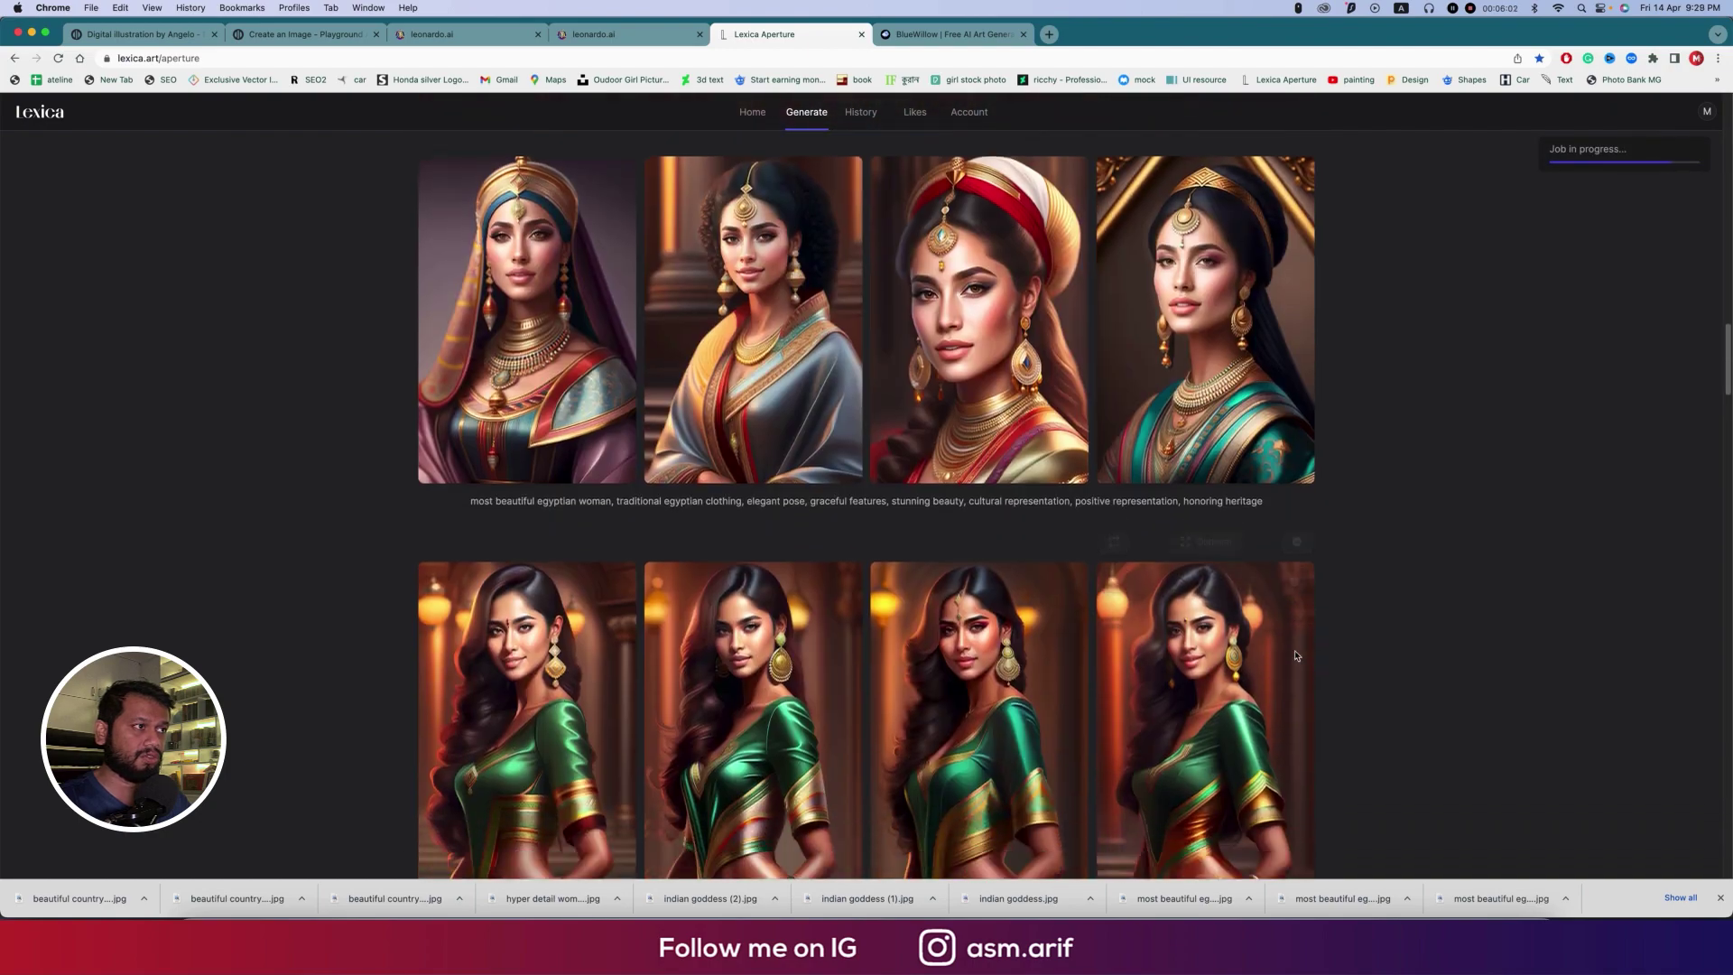
scroll(1295, 656, down, 5)
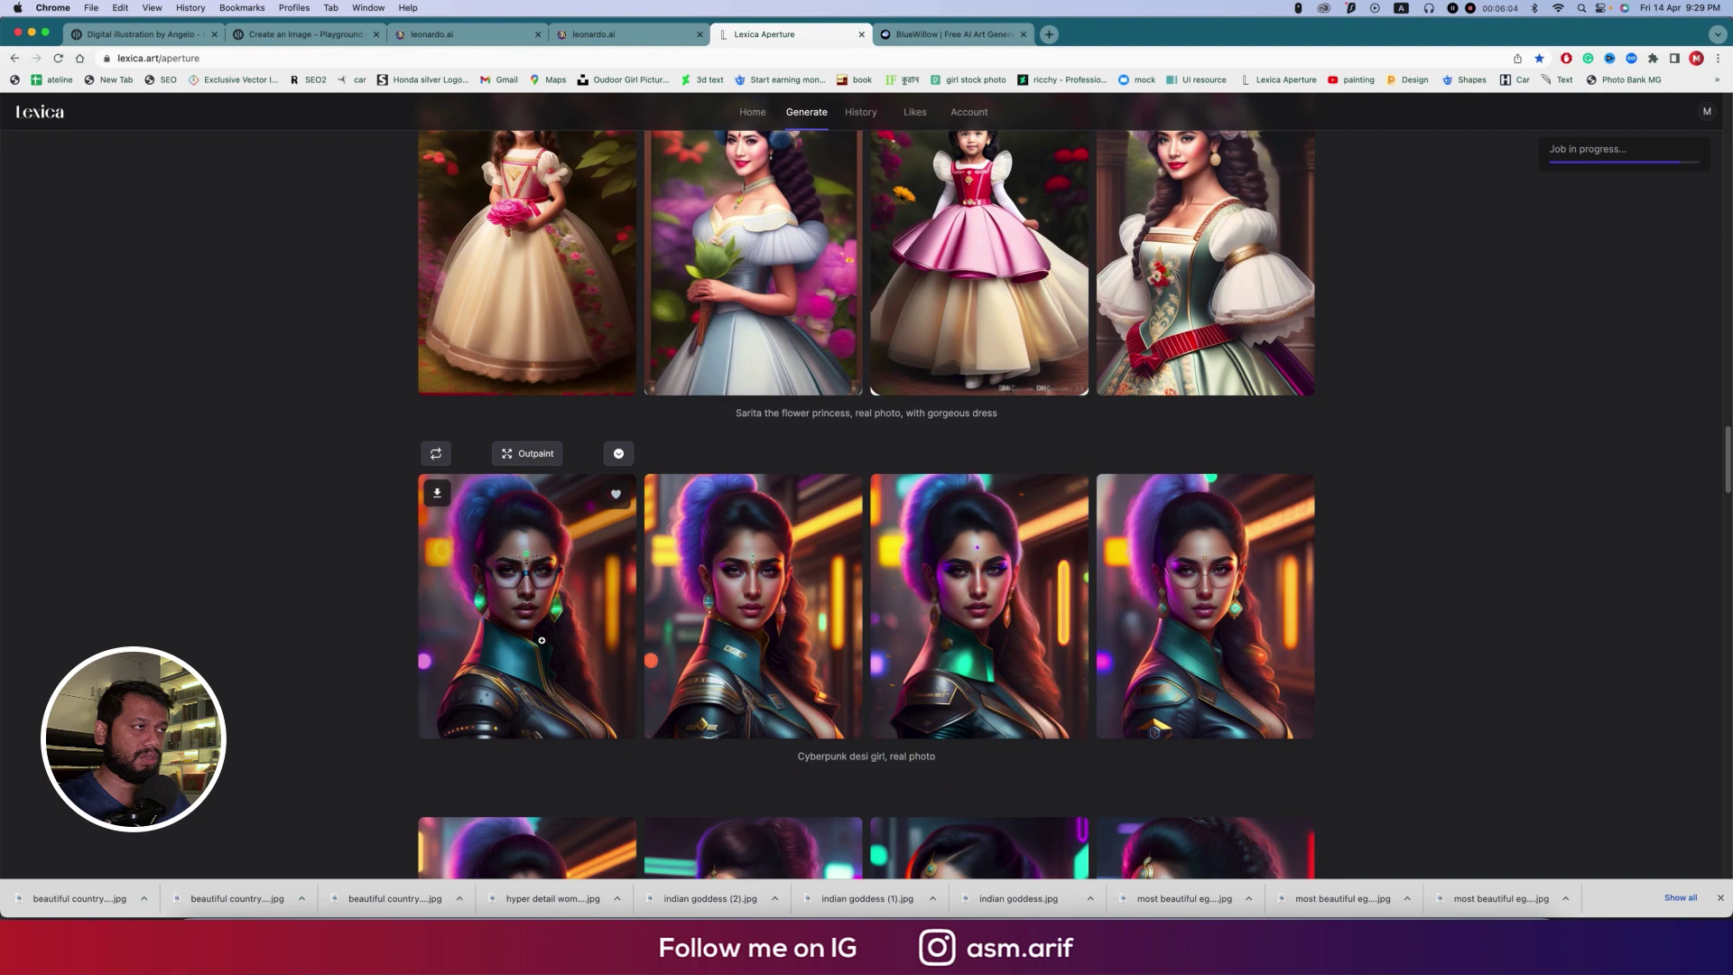
scroll(541, 640, down, 5)
scroll(913, 686, down, 5)
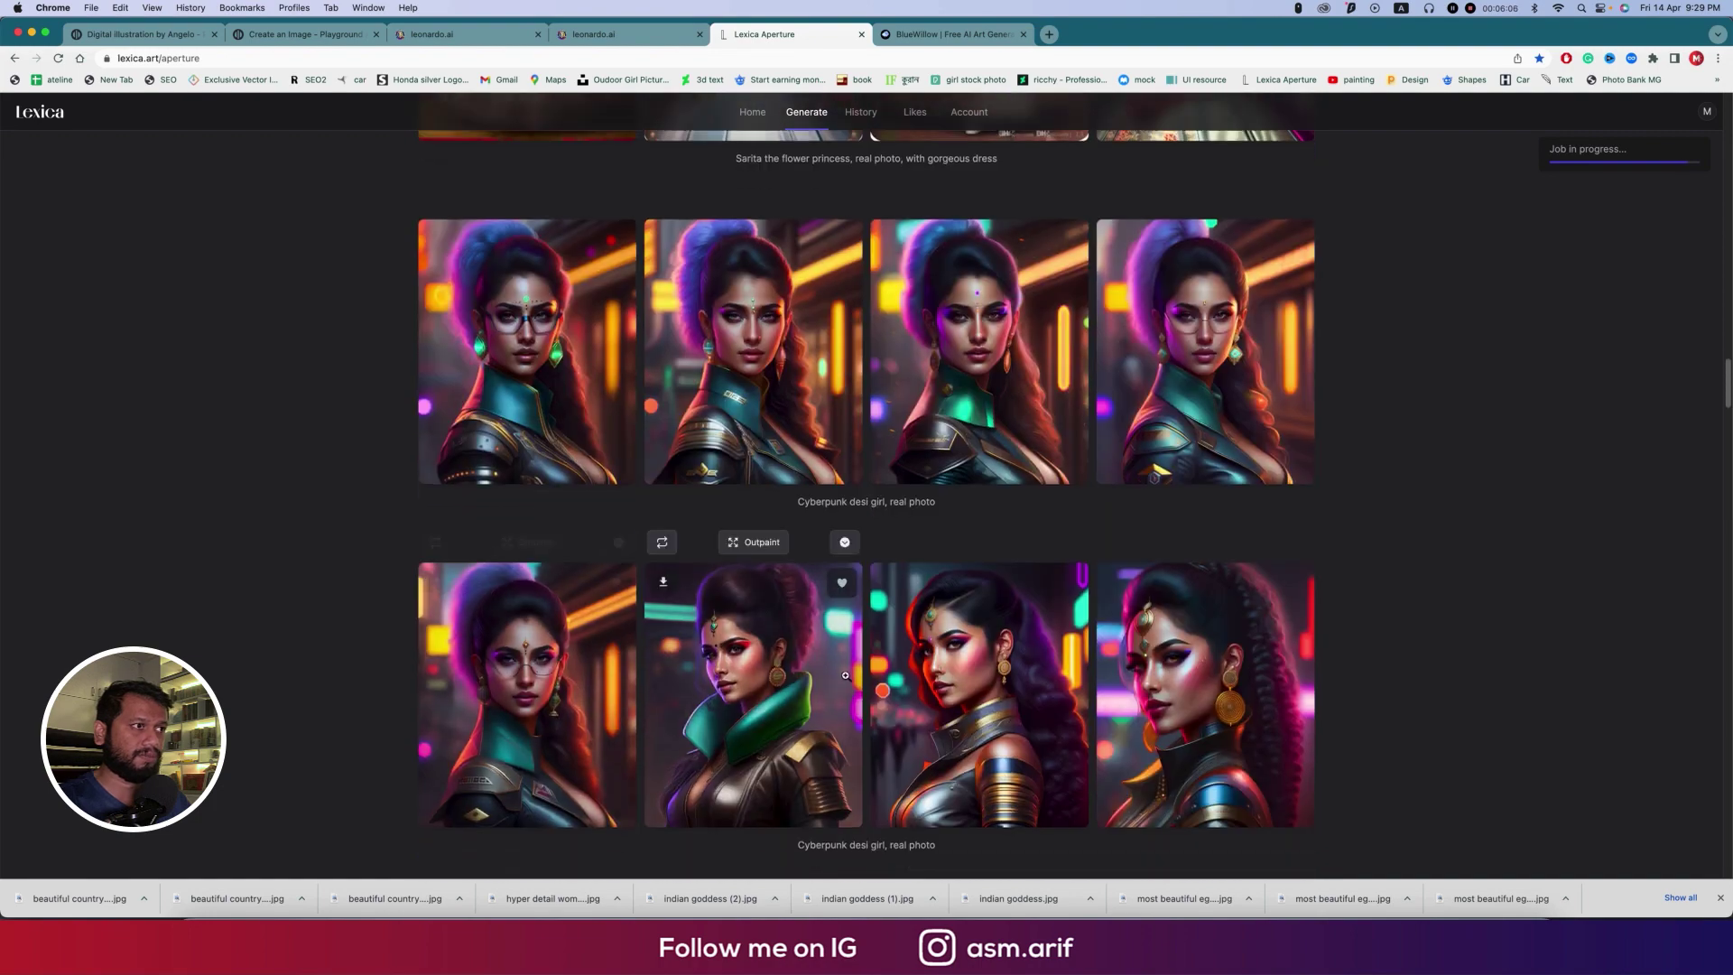
scroll(946, 482, down, 5)
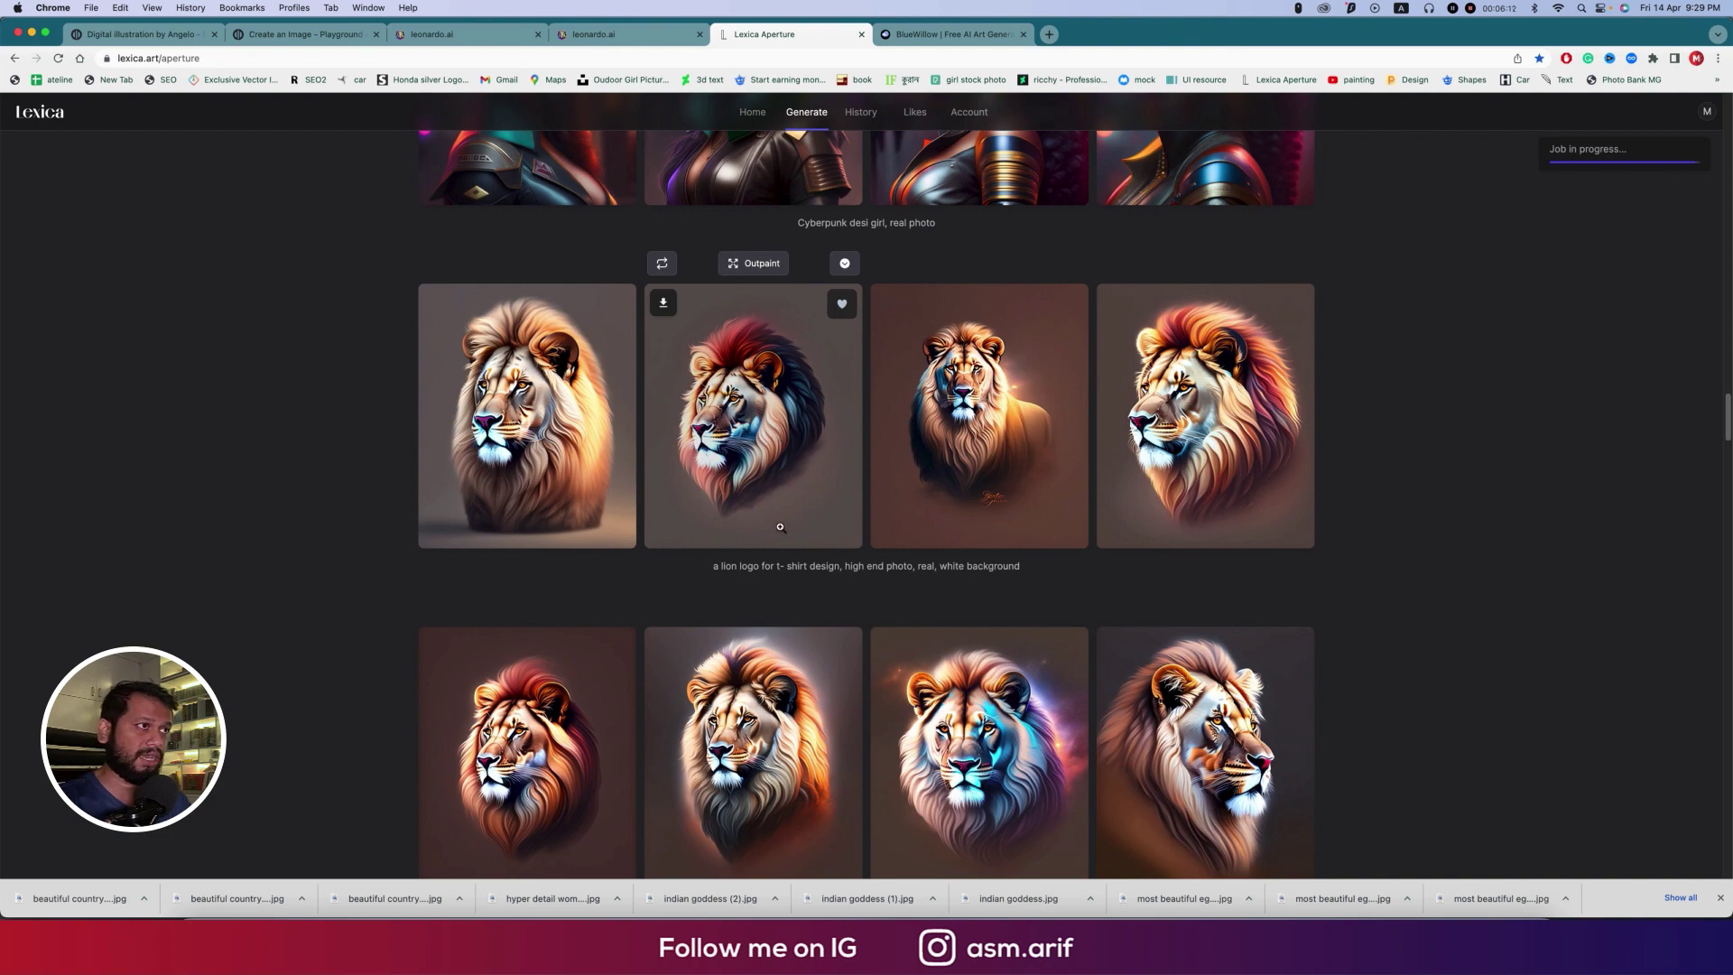
scroll(724, 586, up, 4)
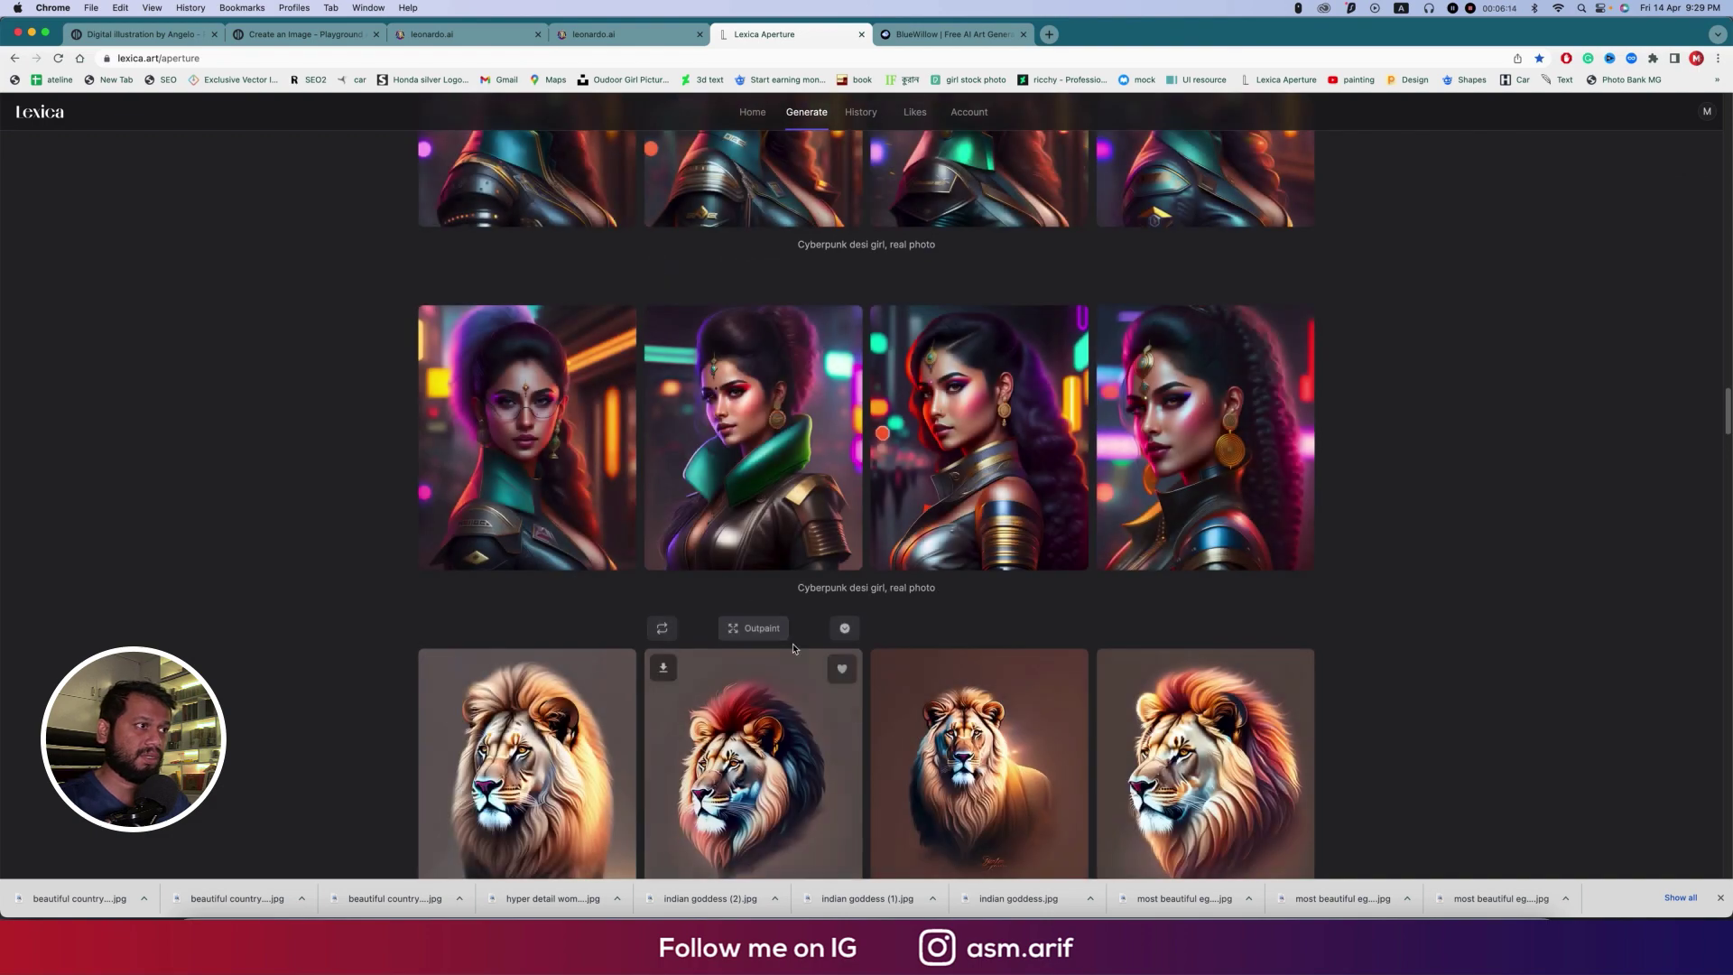
scroll(723, 585, down, 5)
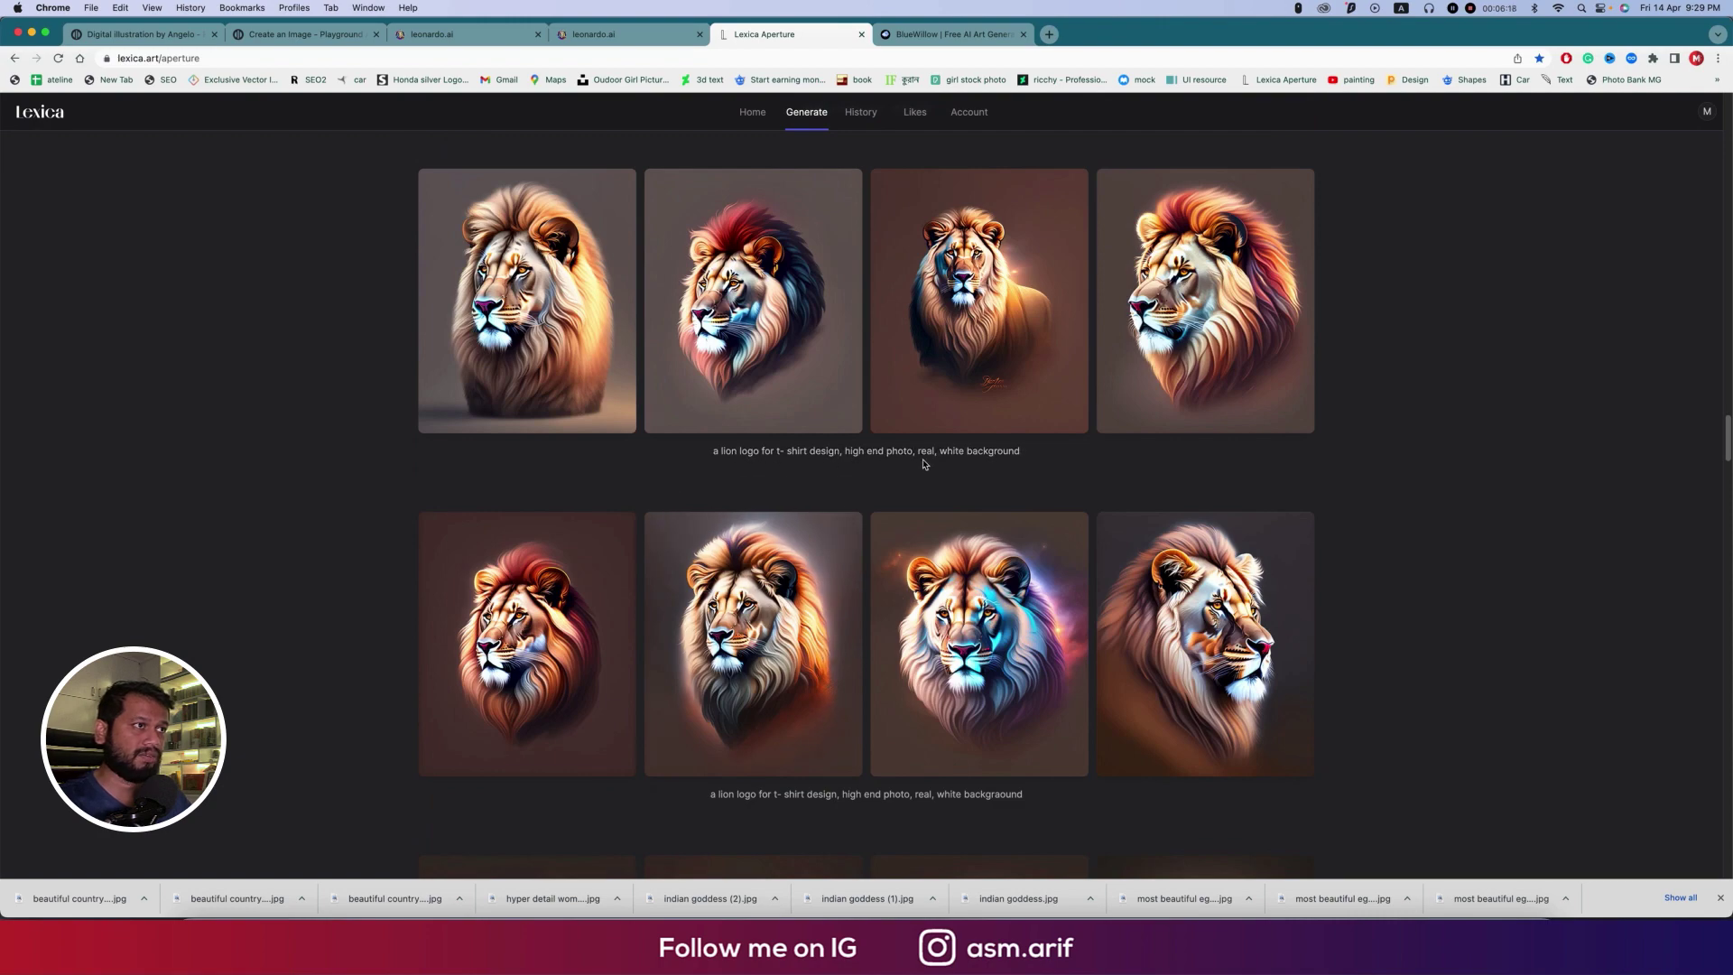
scroll(1038, 478, up, 7)
scroll(1046, 498, up, 20)
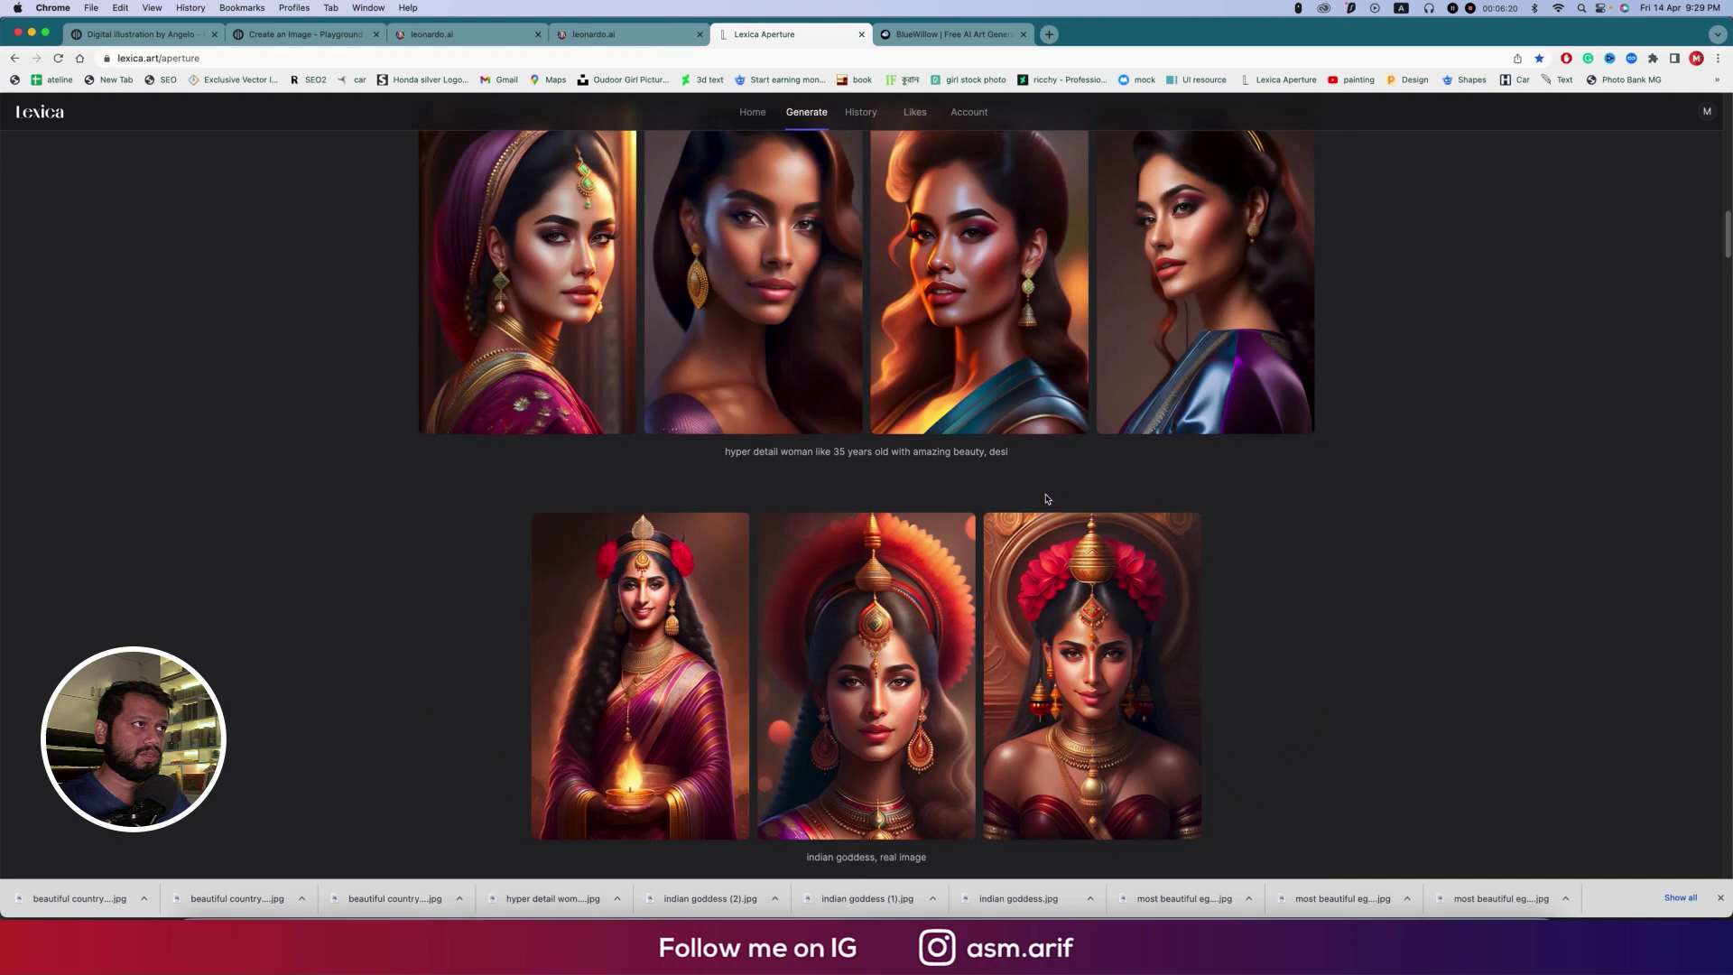
scroll(1045, 494, down, 5)
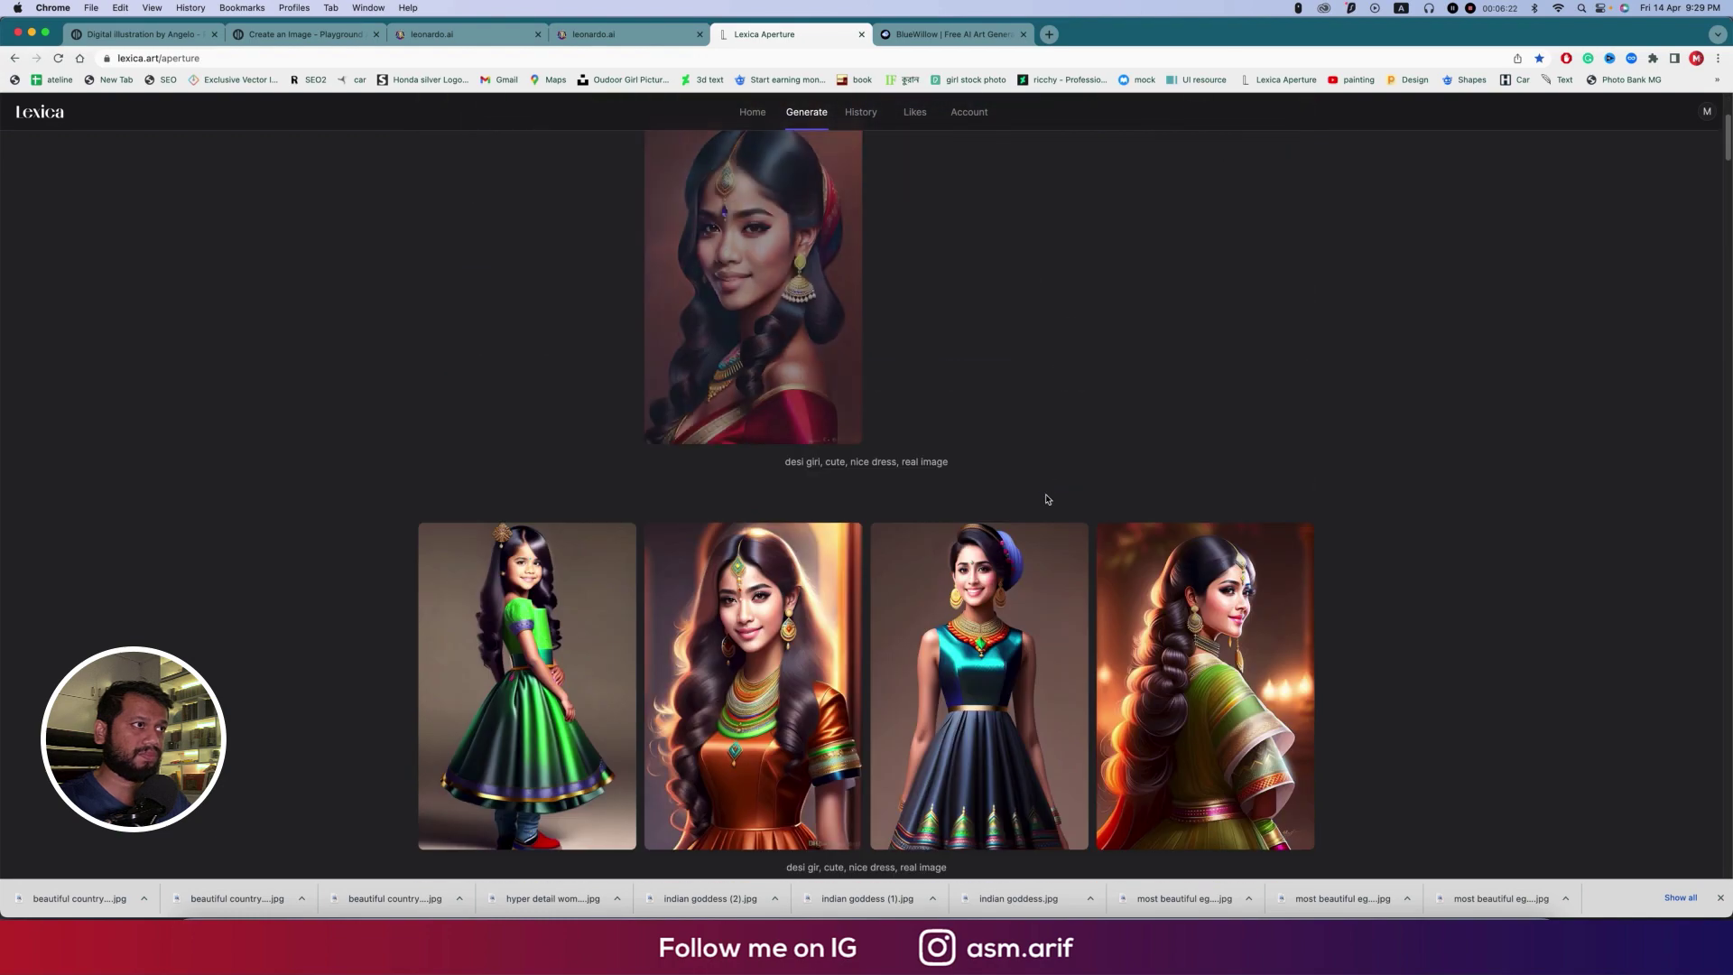
scroll(1045, 494, up, 2)
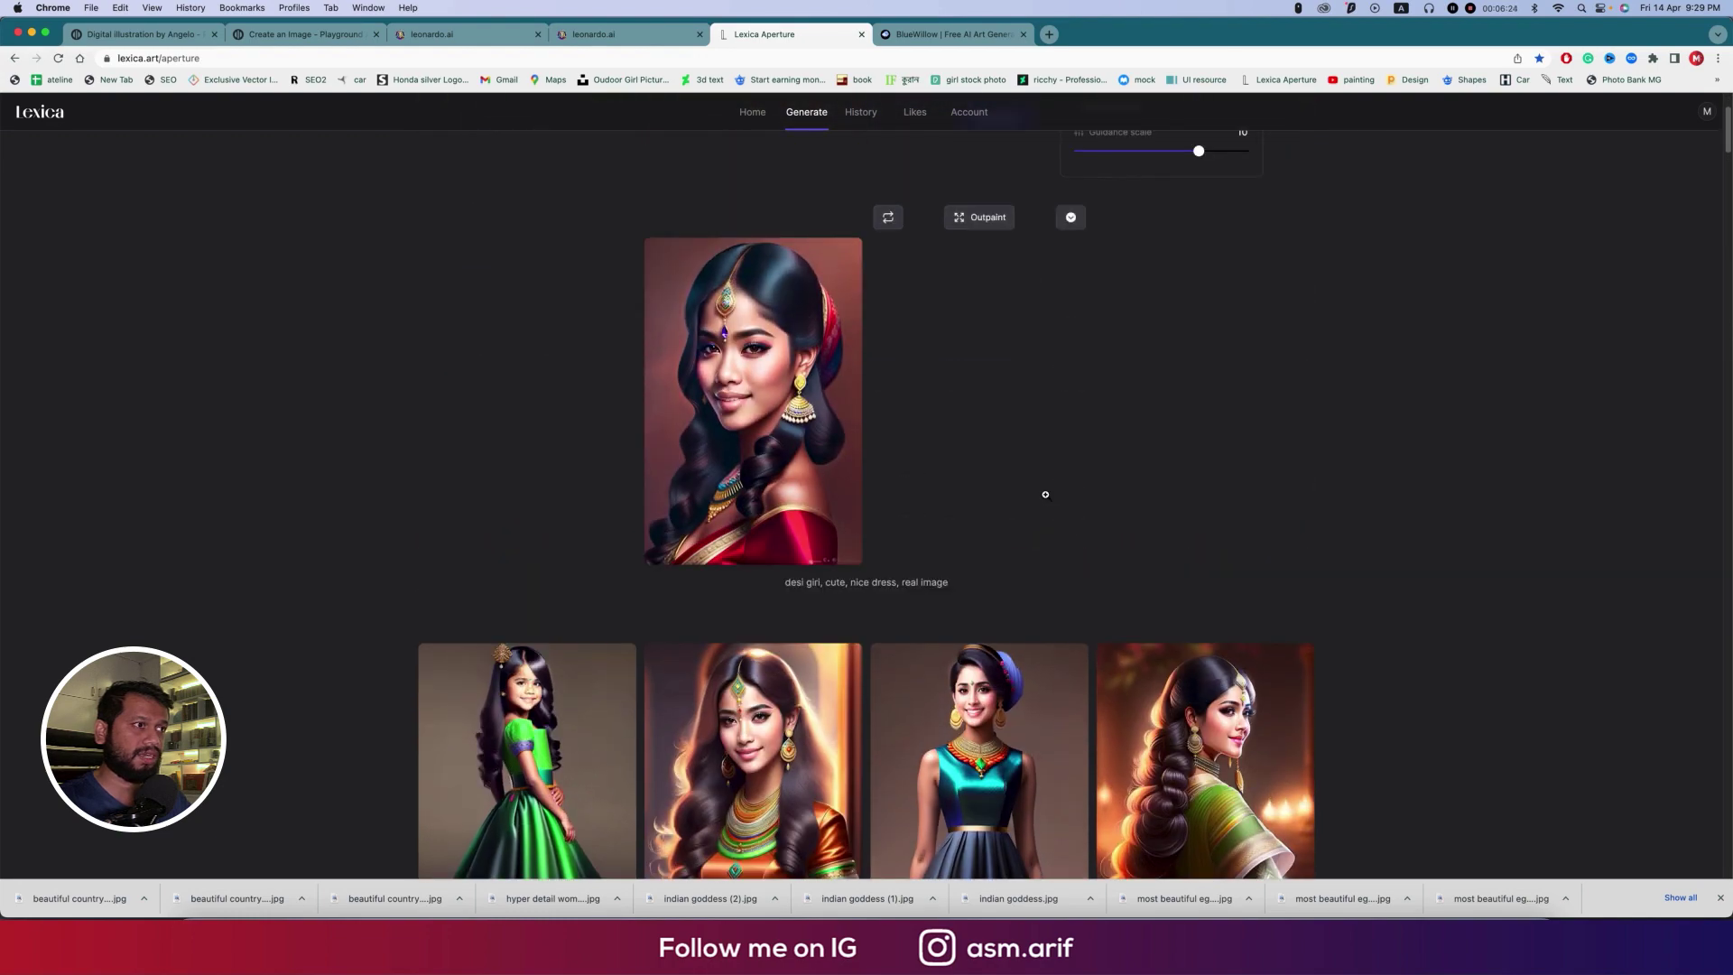
scroll(1045, 493, down, 2)
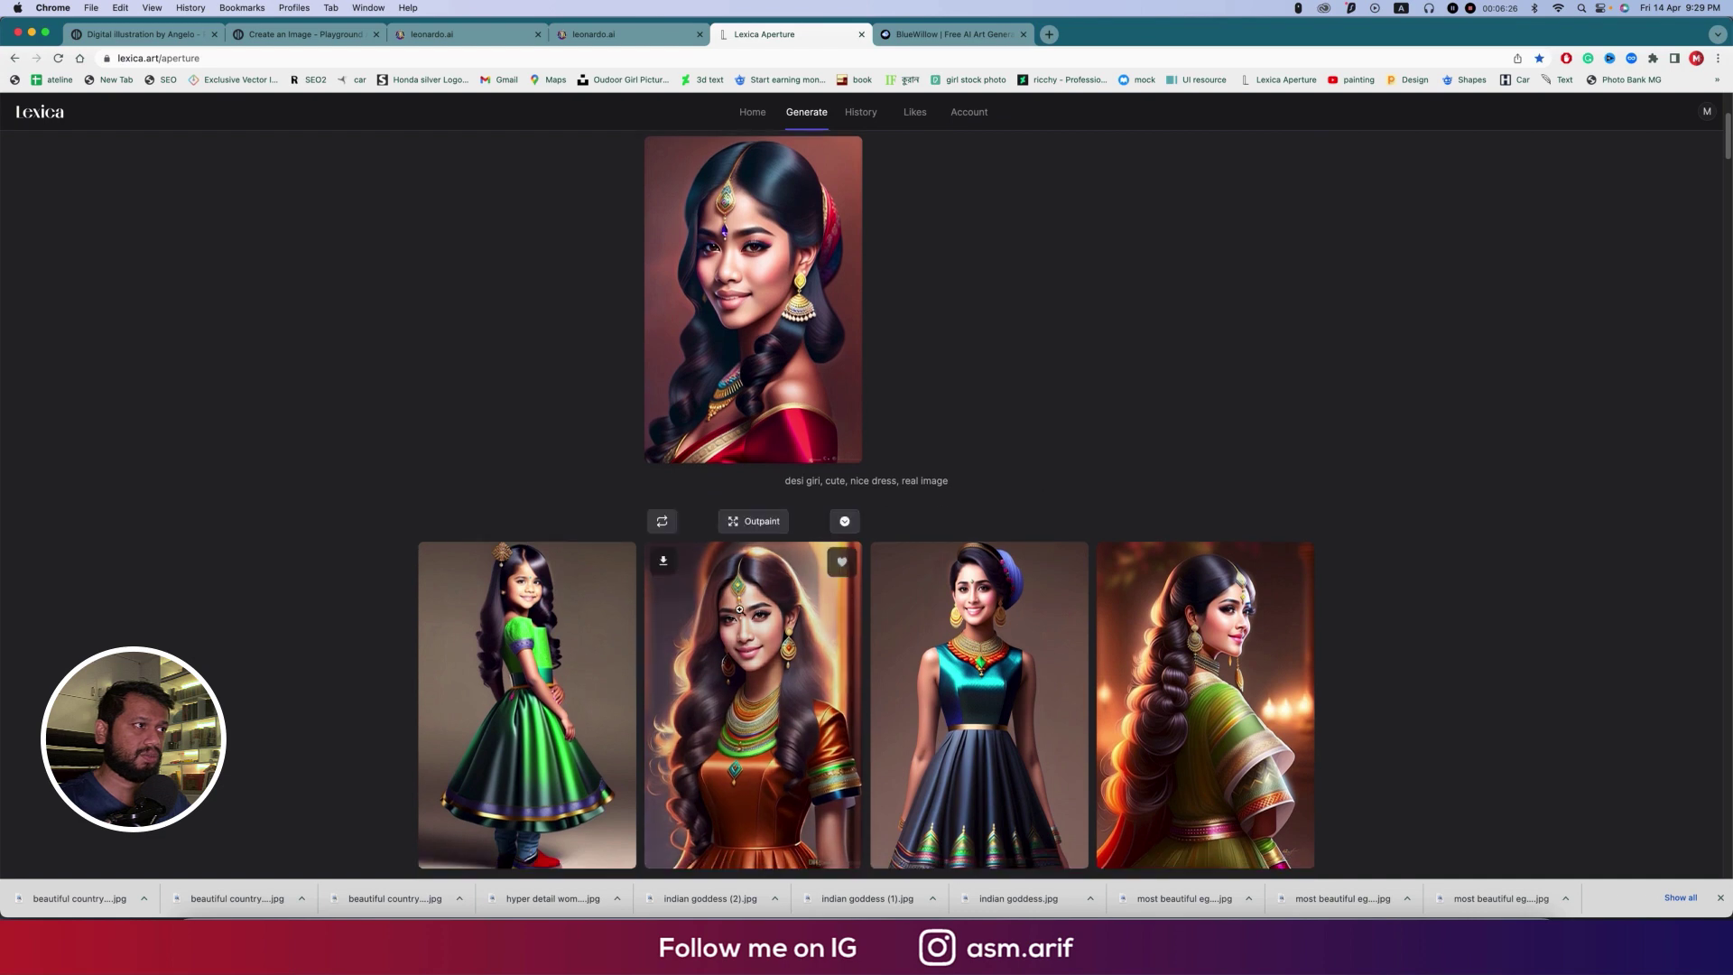
click(739, 609)
click(1148, 579)
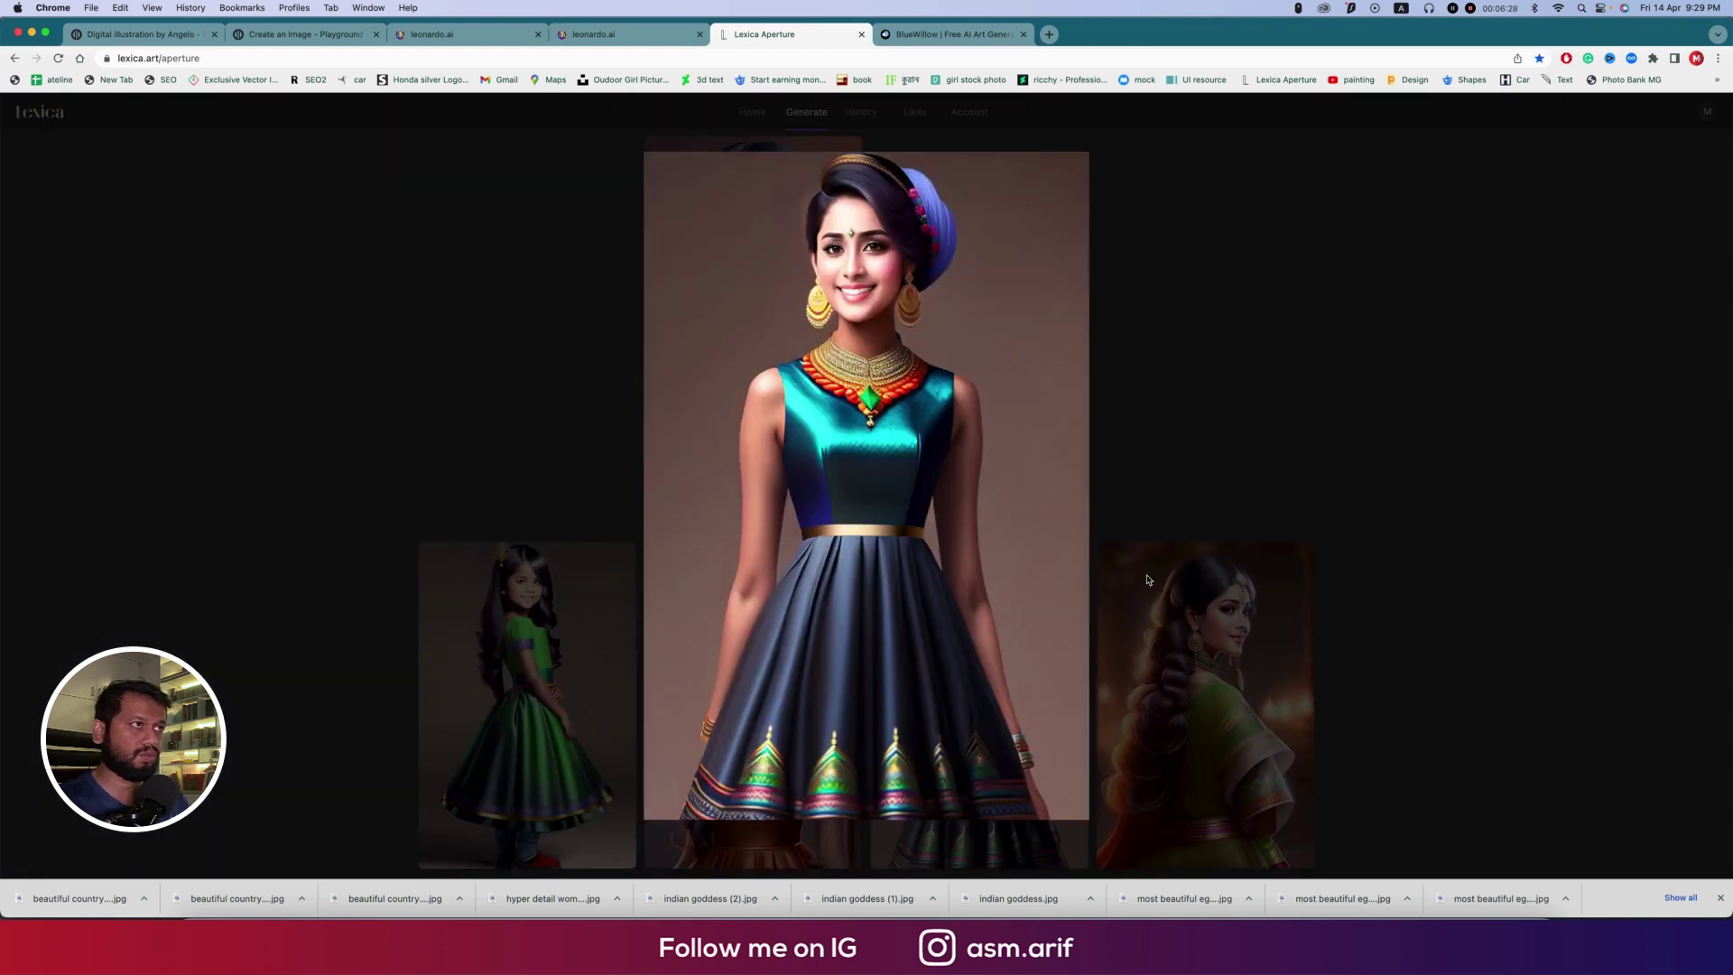
click(1148, 579)
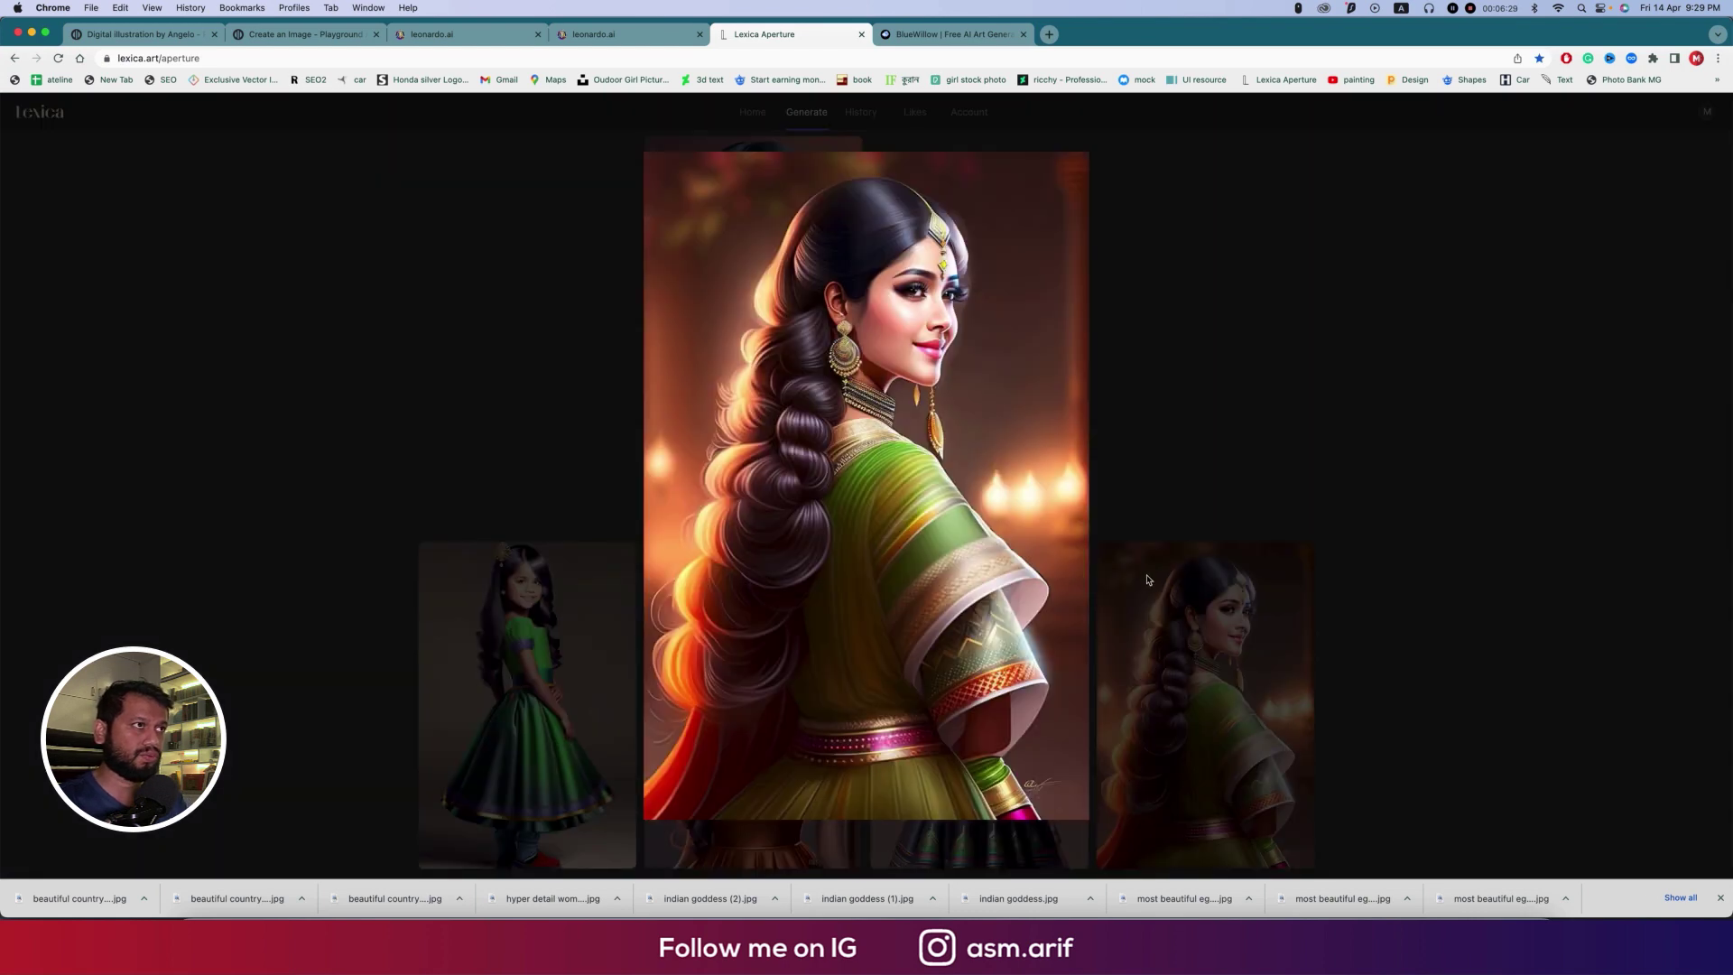
click(1315, 554)
scroll(1319, 555, down, 5)
scroll(1319, 555, down, 10)
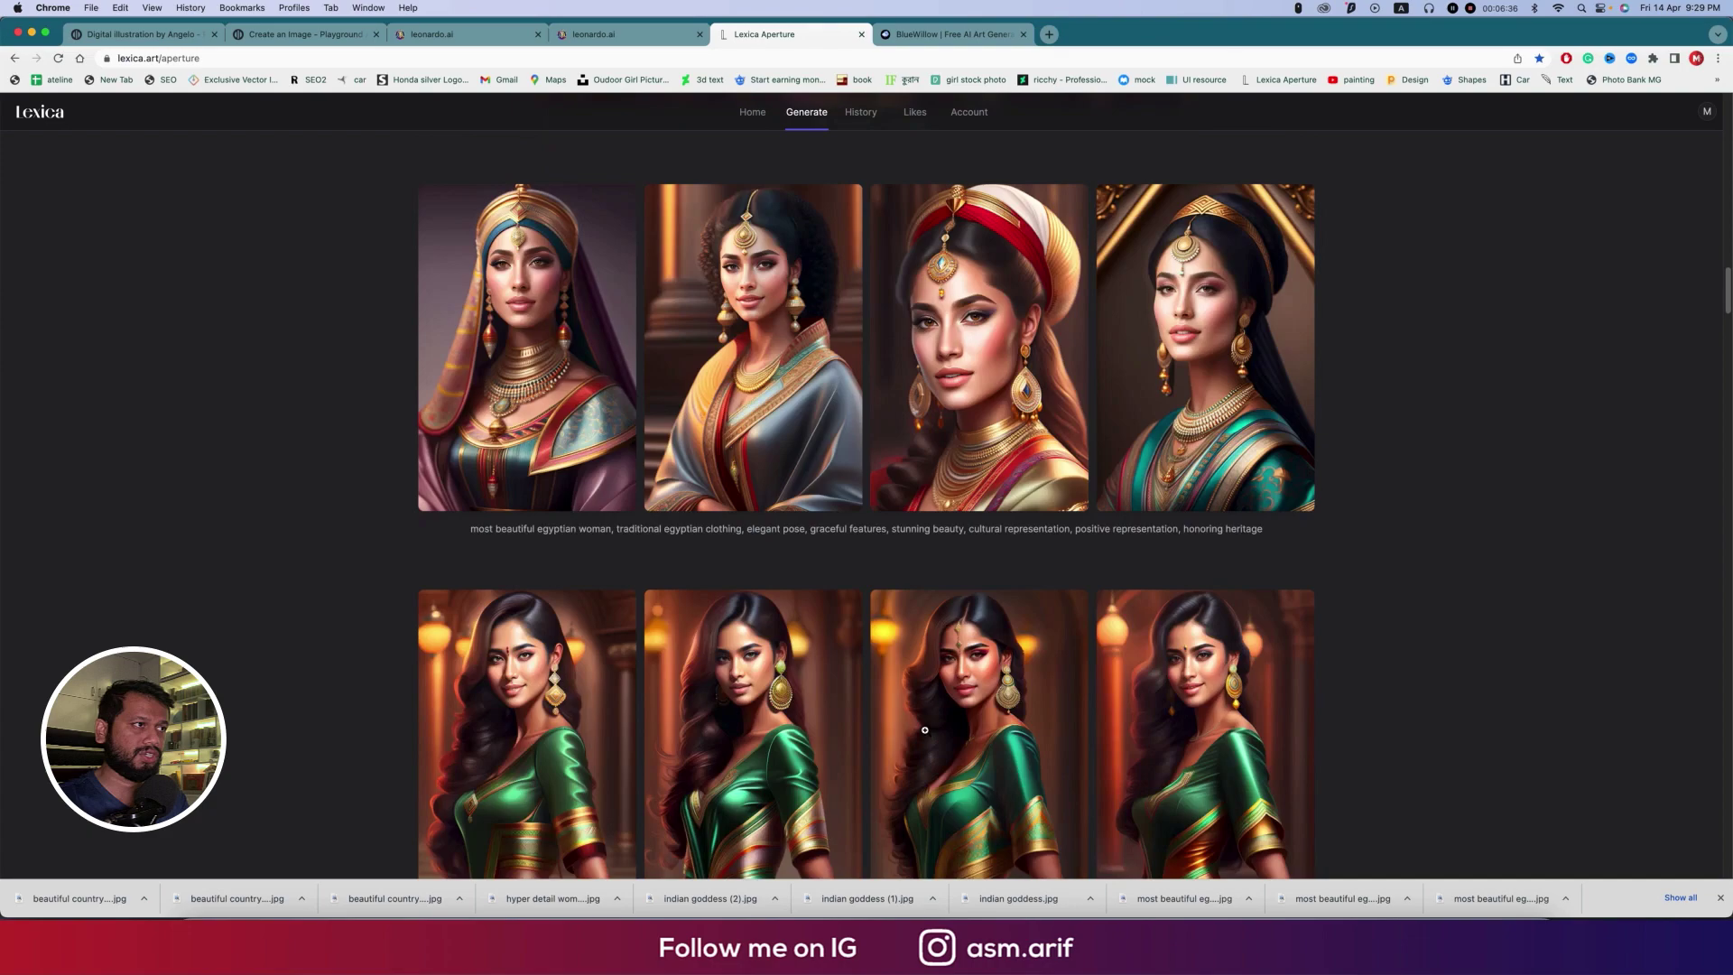
scroll(924, 729, down, 10)
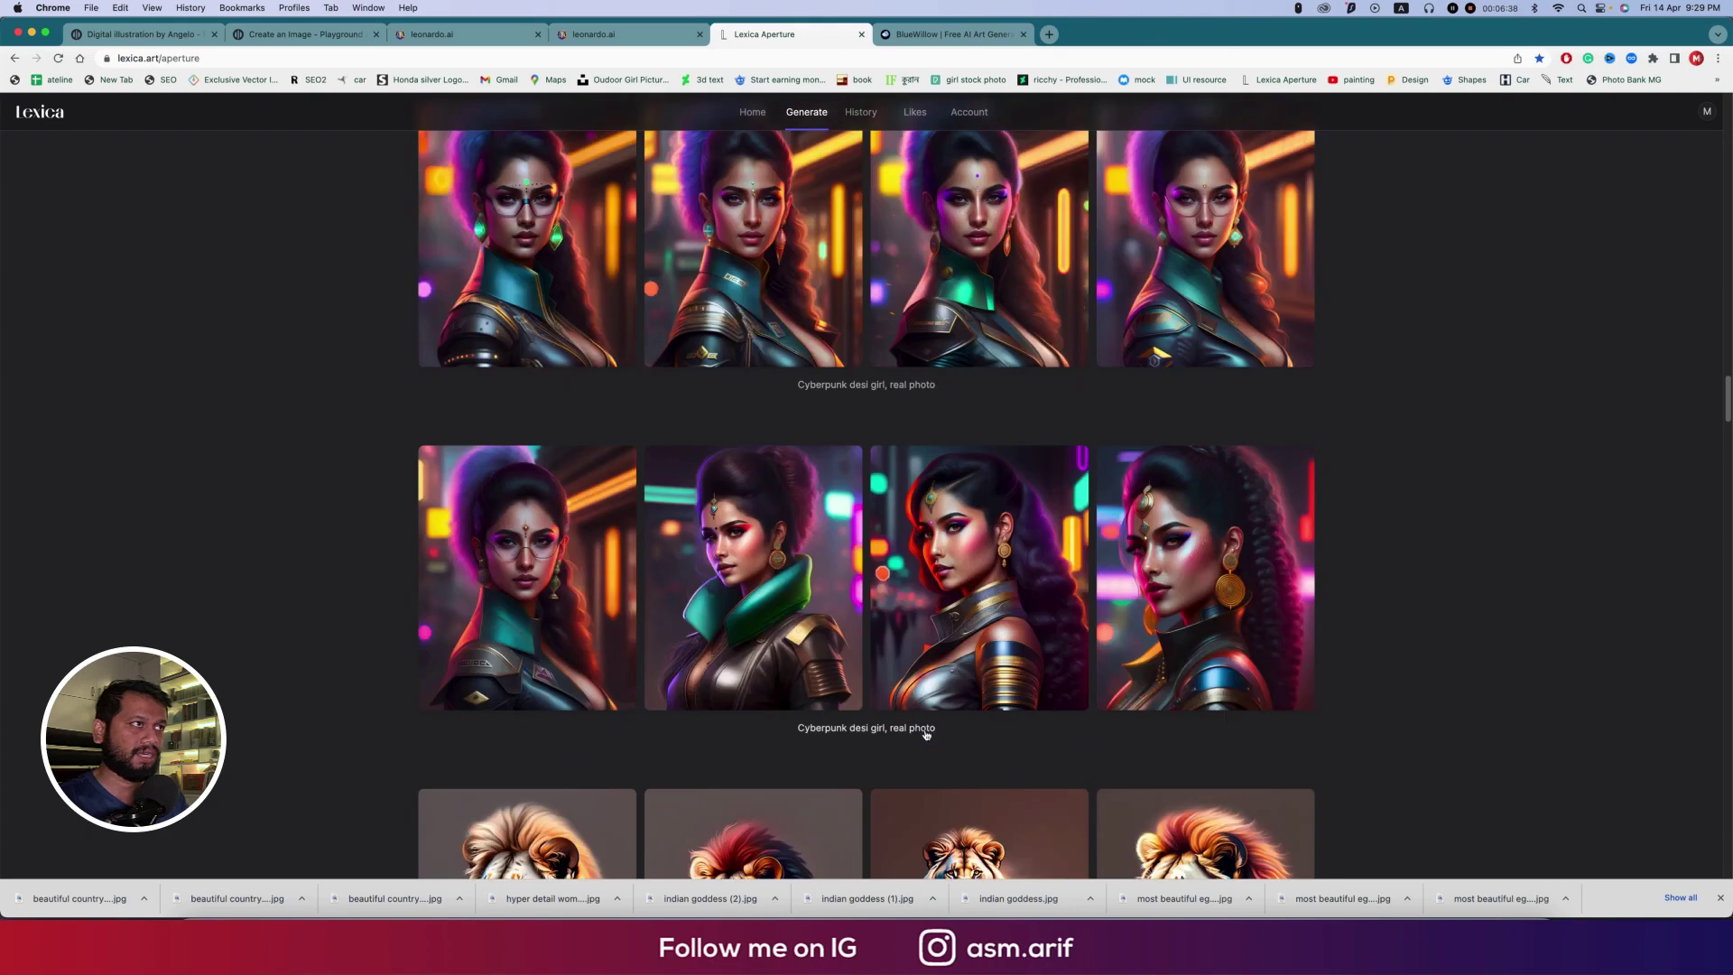
scroll(925, 733, up, 10)
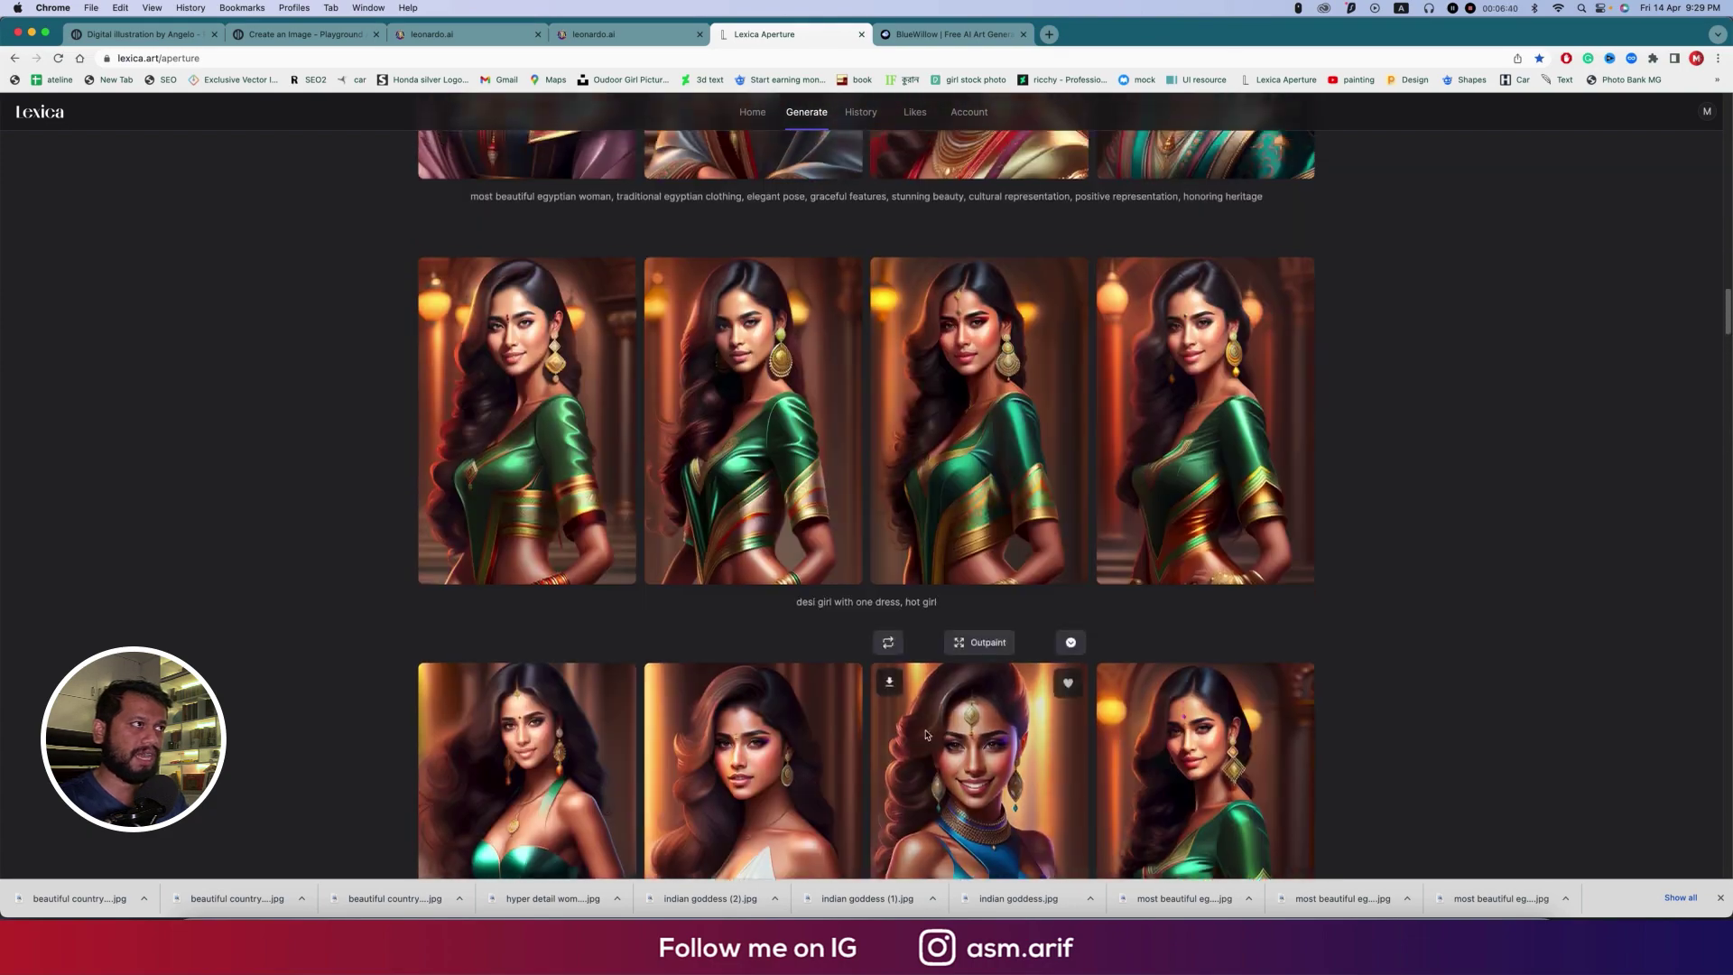
scroll(927, 734, up, 5)
click(496, 435)
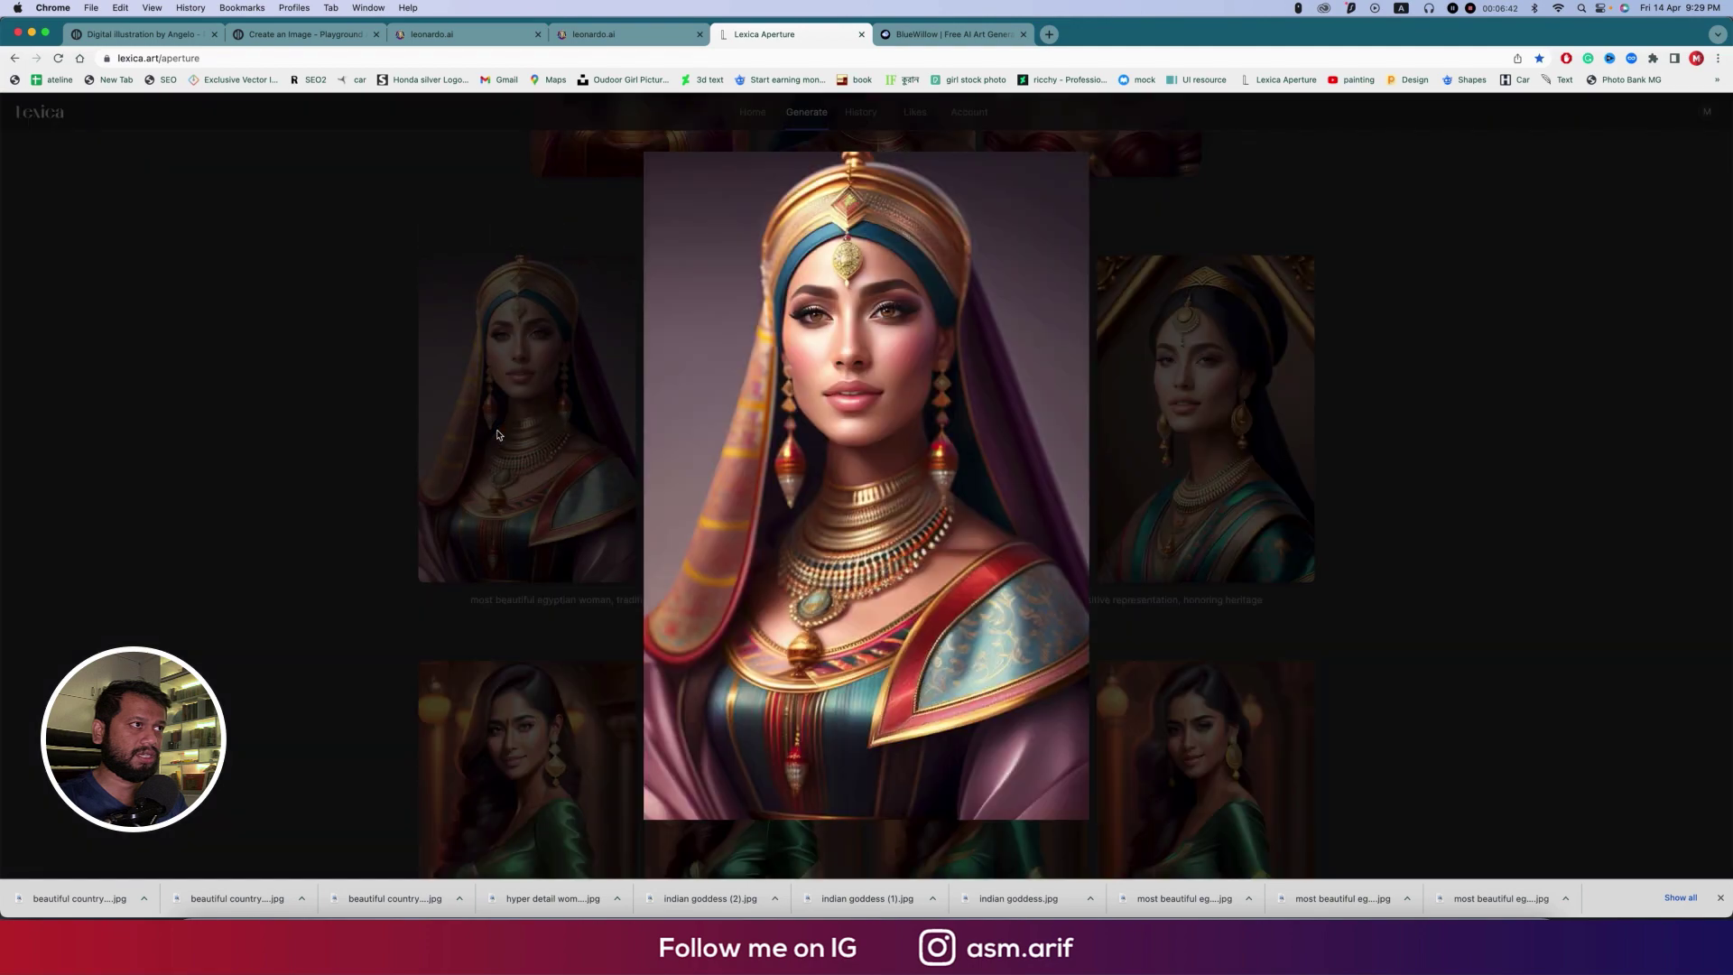
click(1303, 529)
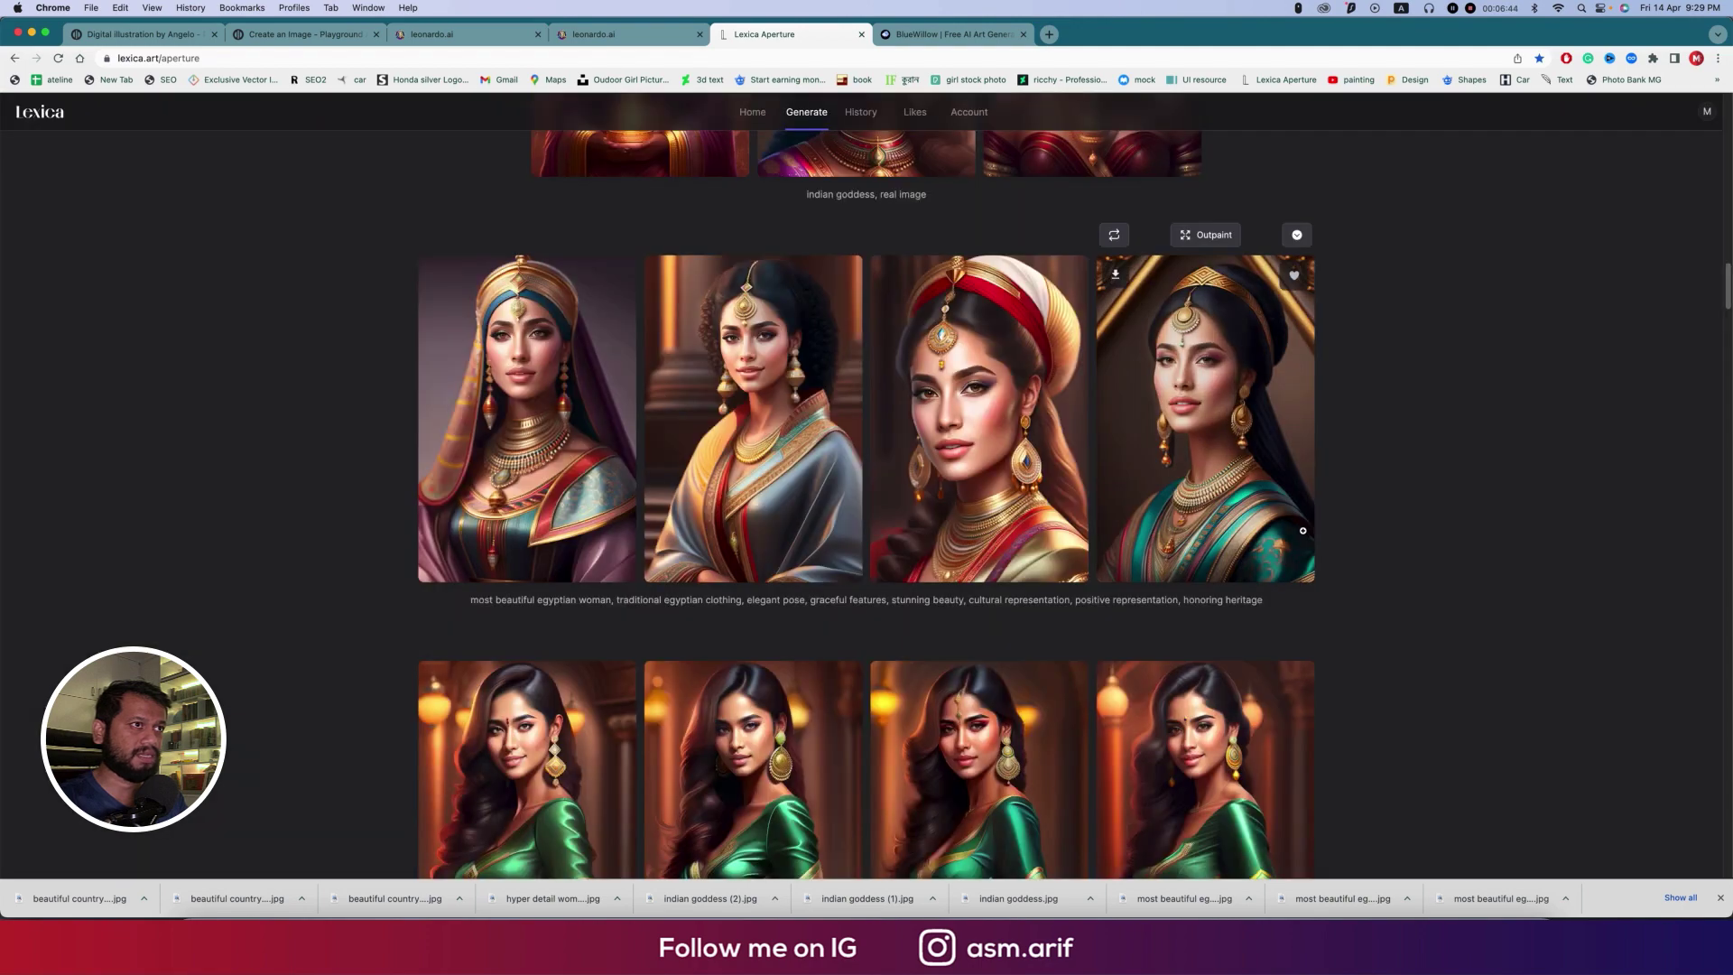
click(1299, 527)
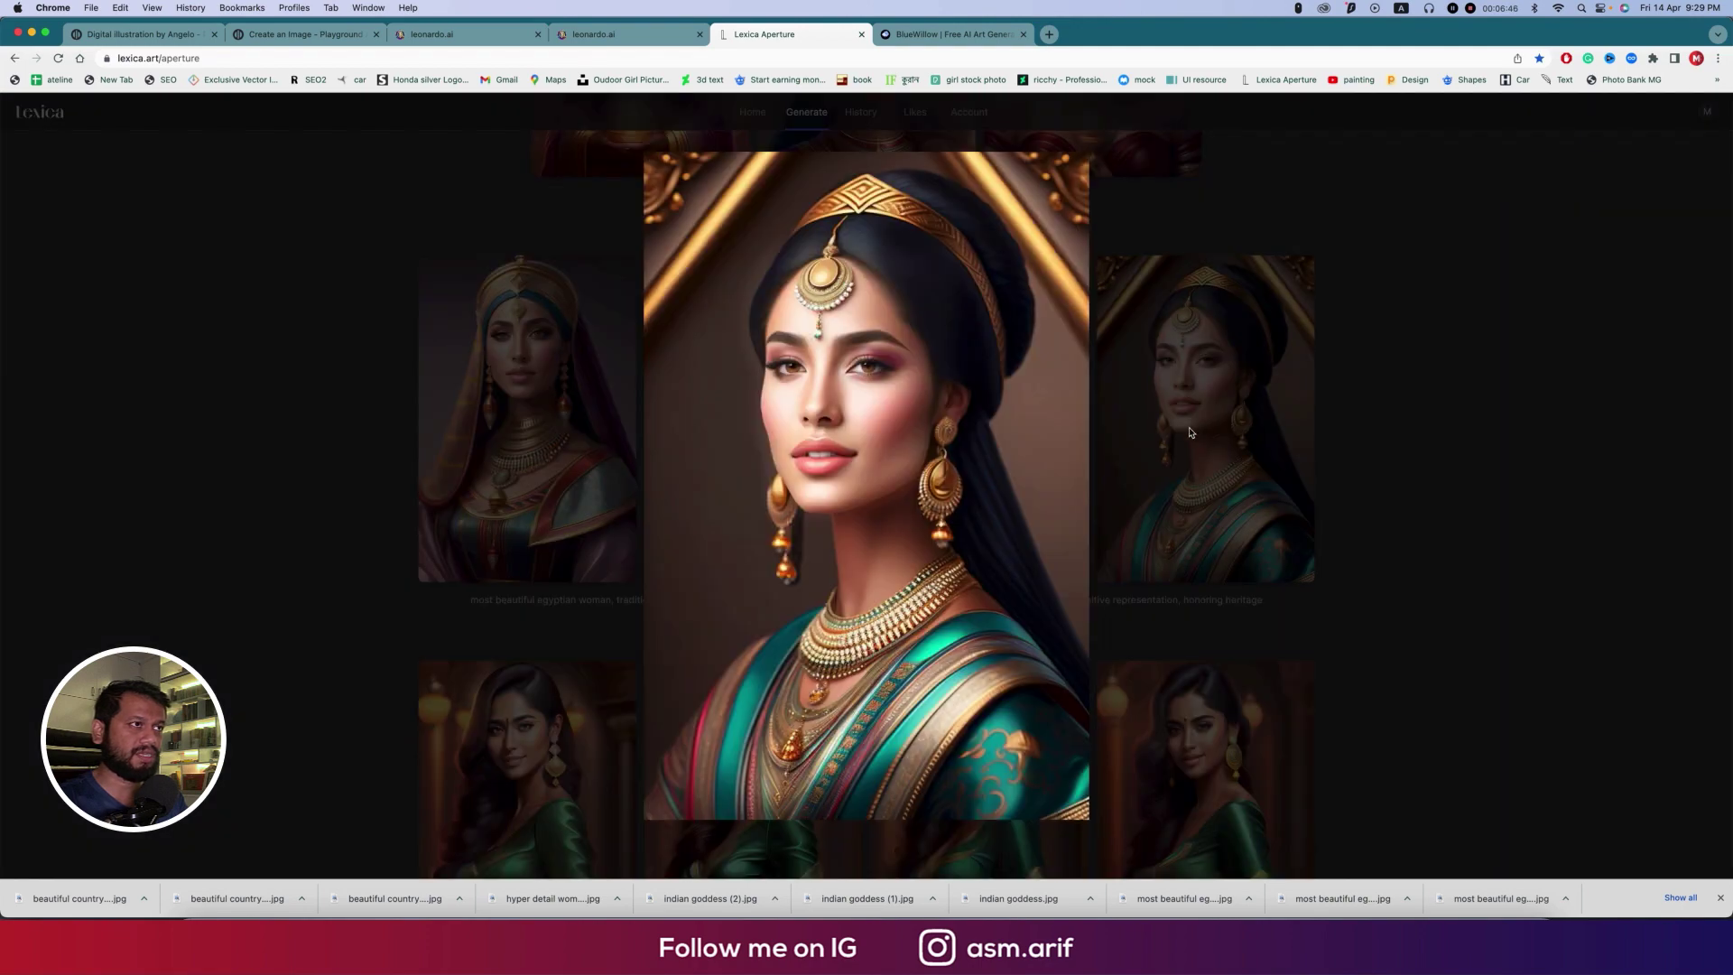
click(1319, 472)
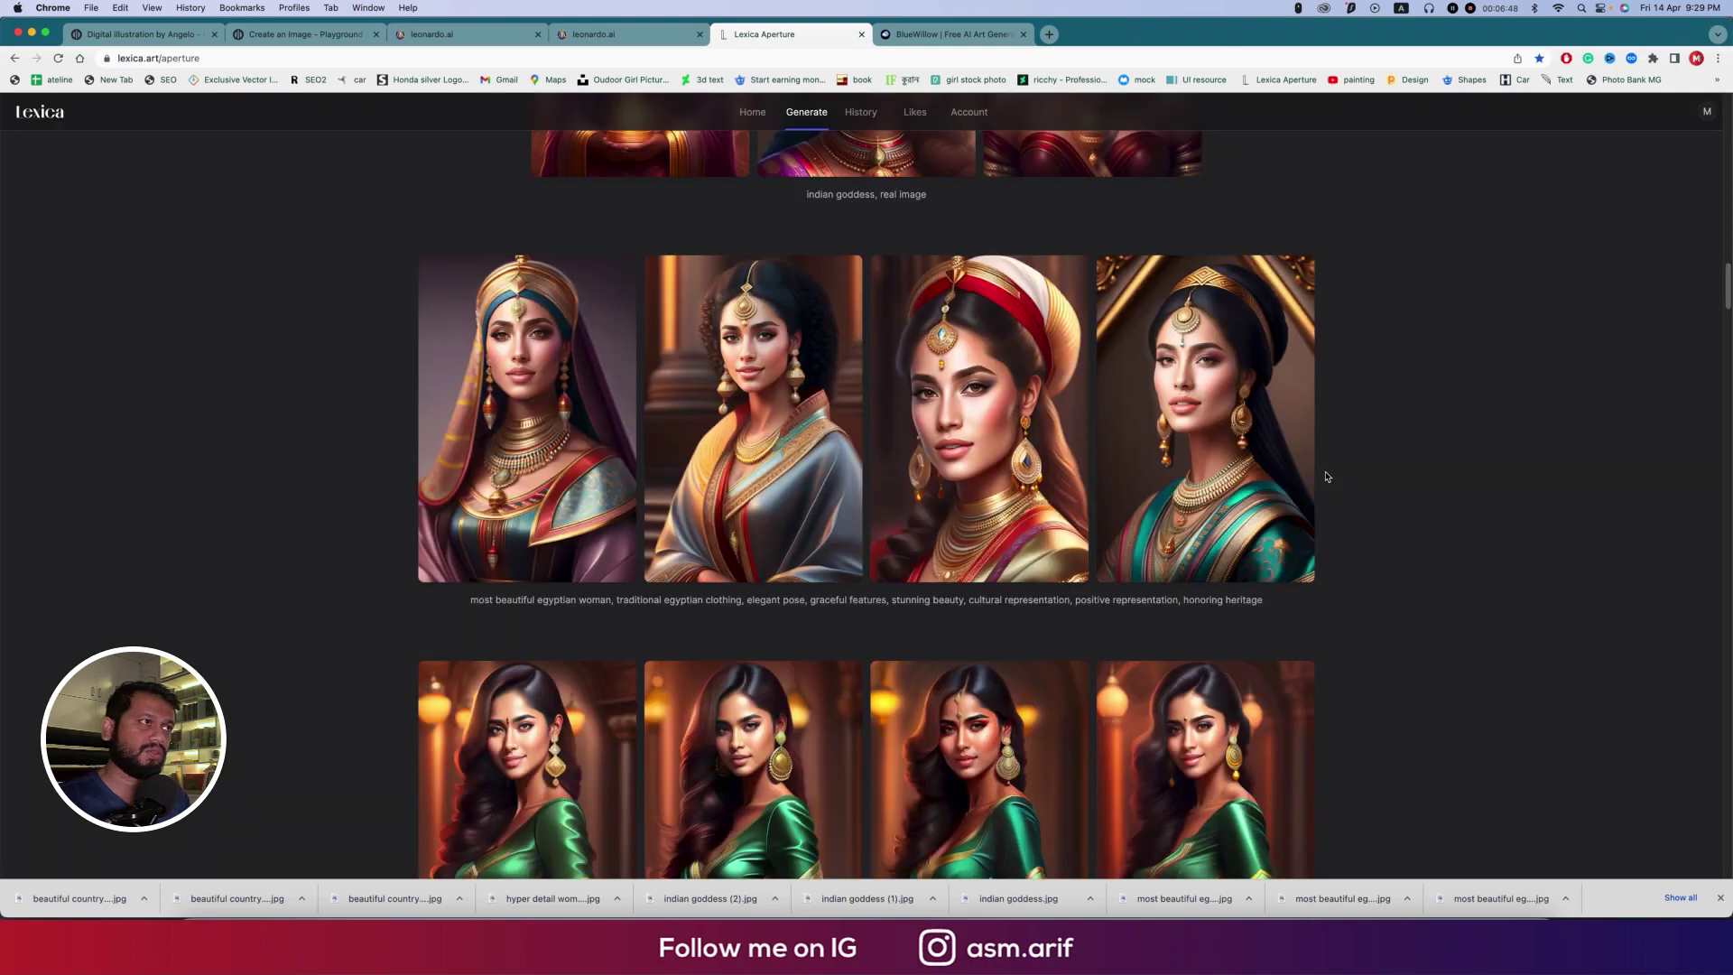
scroll(1303, 544, down, 10)
scroll(1304, 544, up, 15)
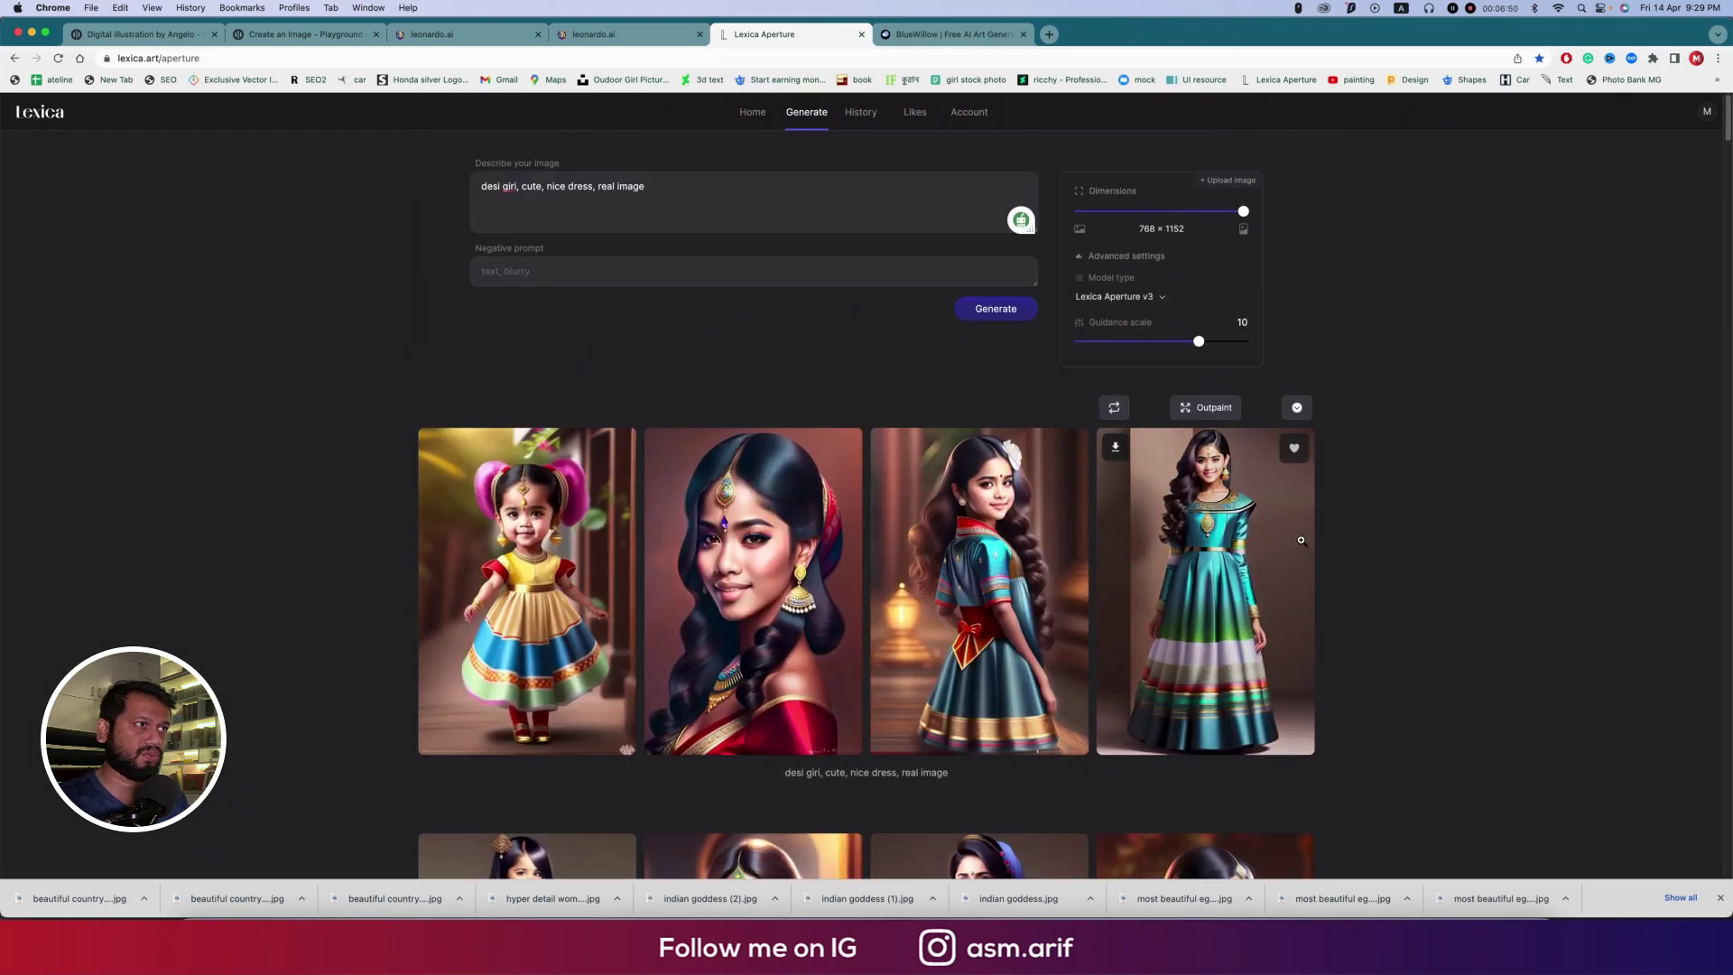
click(1017, 510)
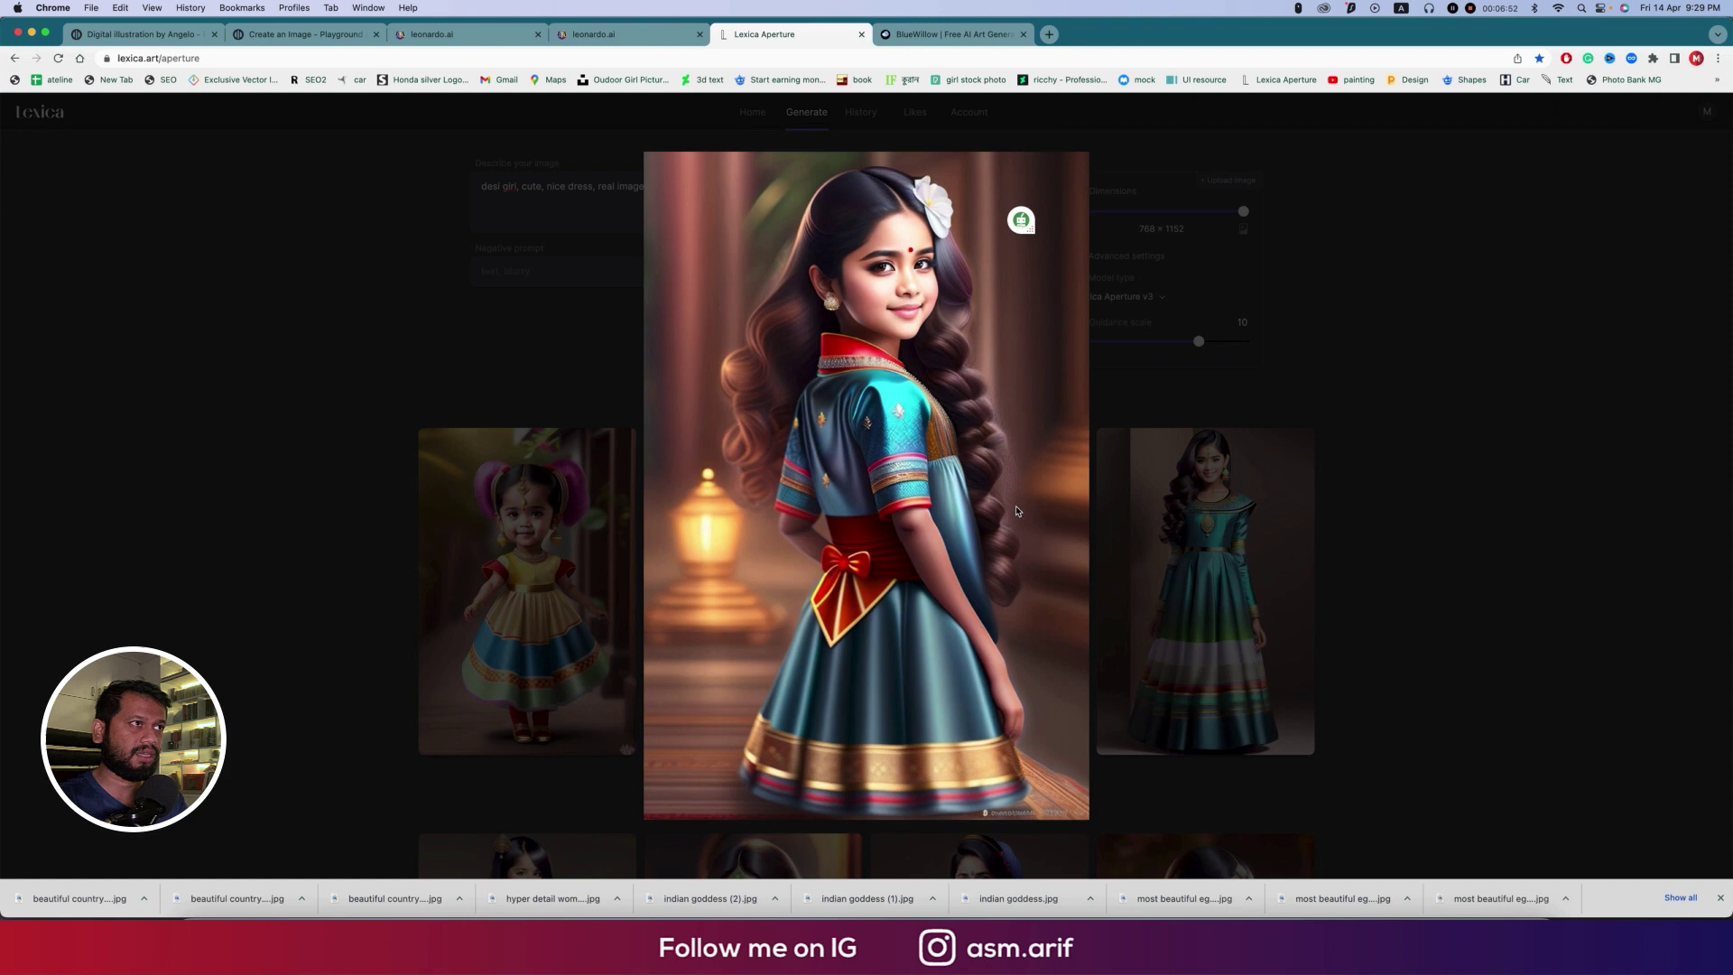
click(1277, 534)
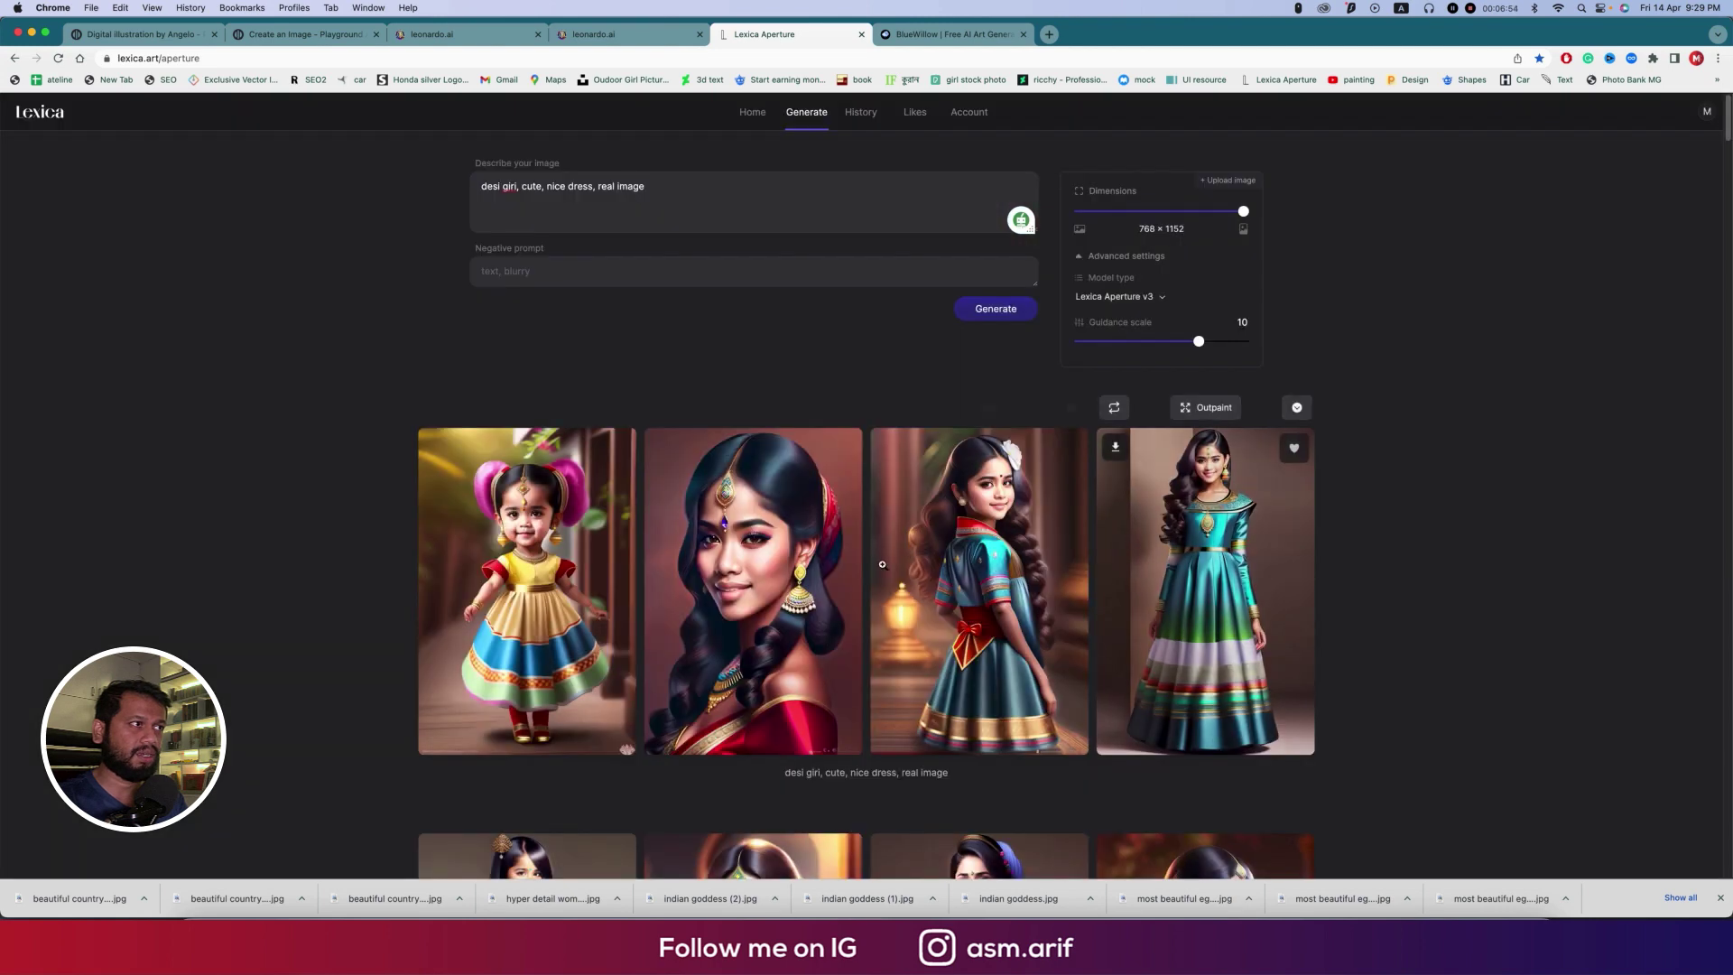
Change 'girl' to 'woman' and 'cute' to 'beautiful' in the prompt, then generate
click(803, 582)
click(1174, 511)
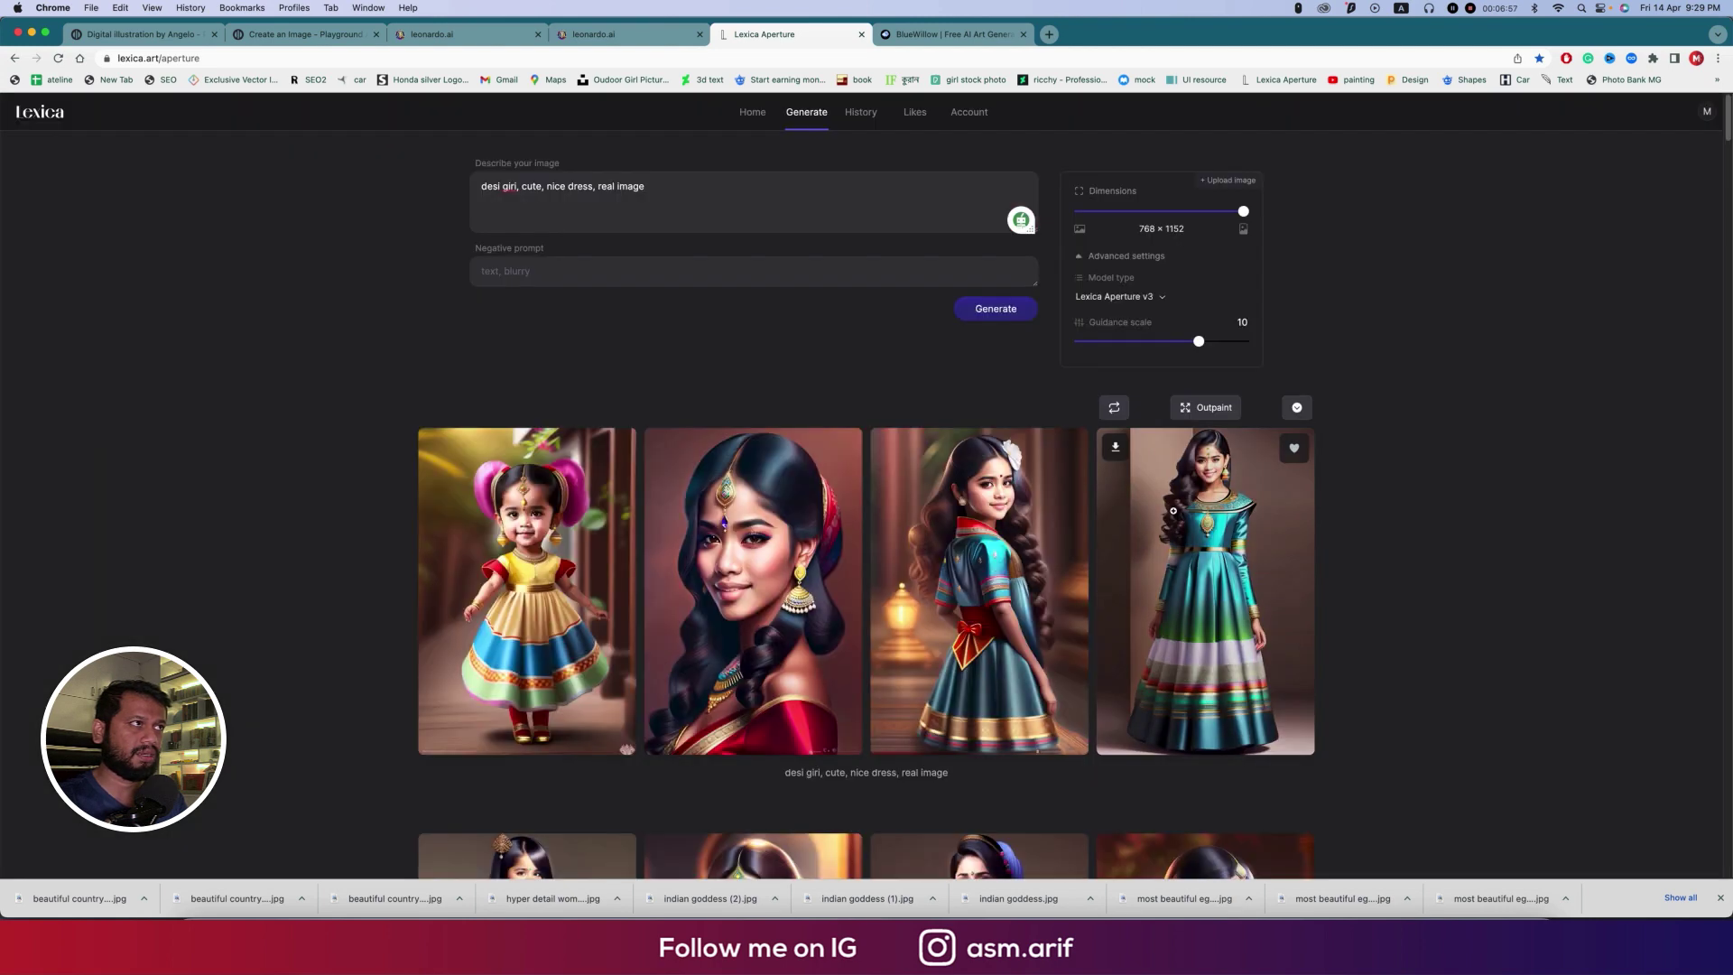
click(515, 186)
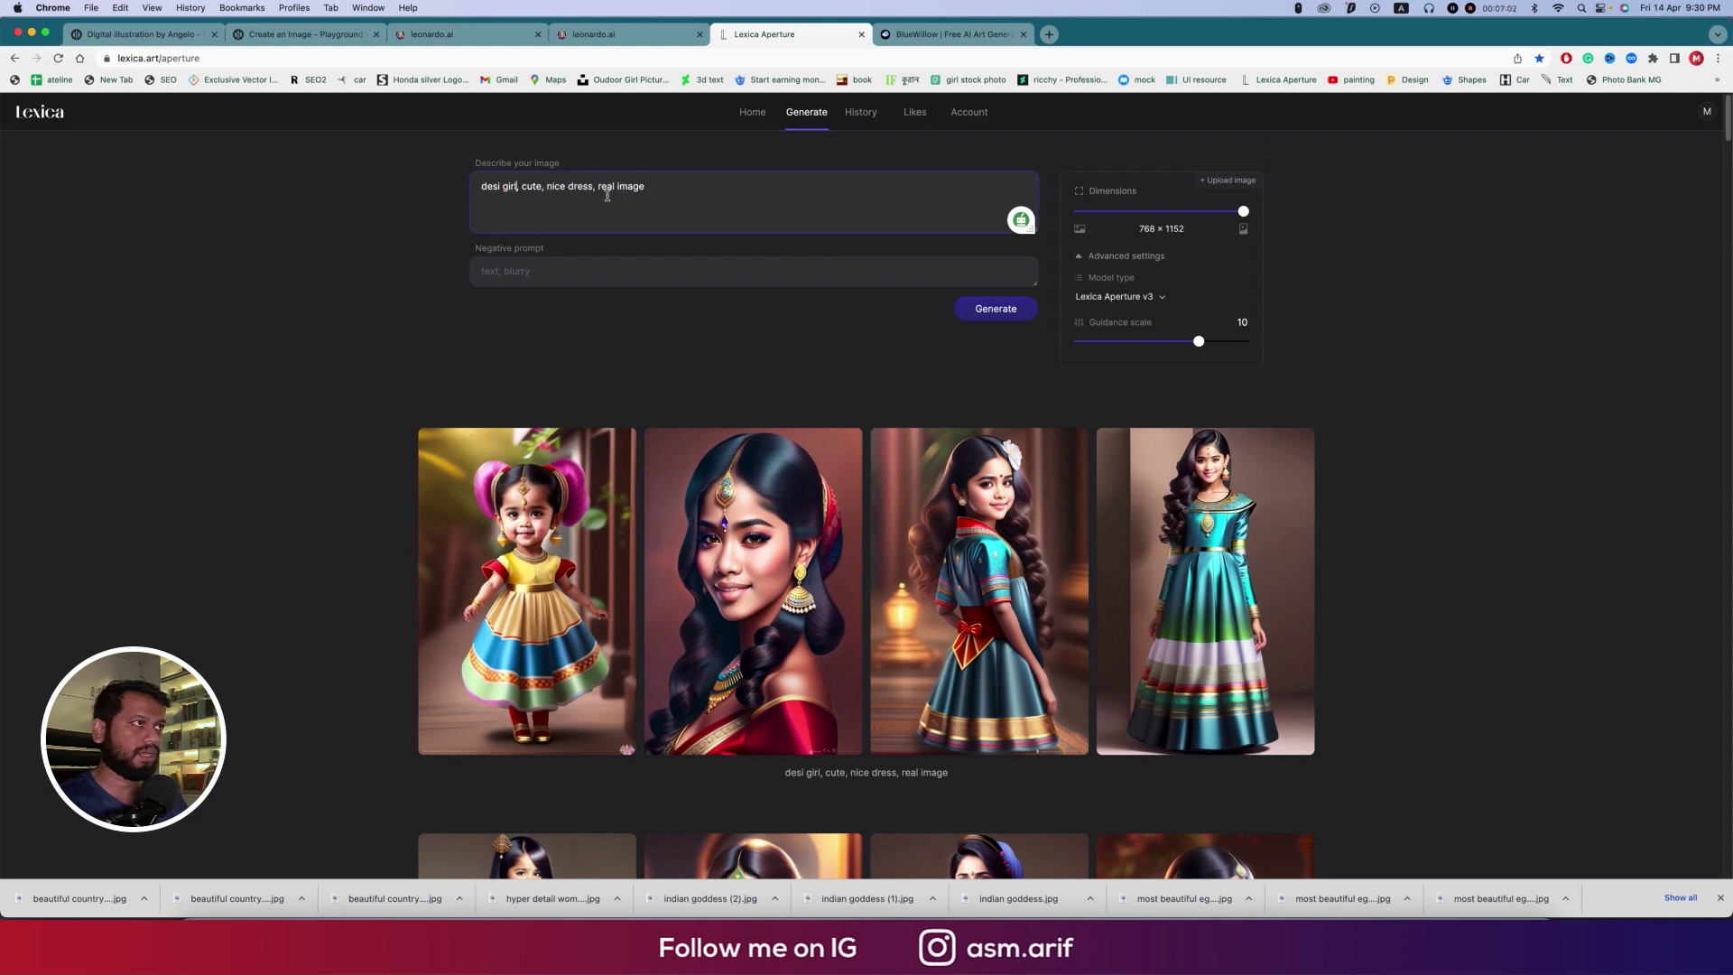
key(BackSpace)
key(BackSpace)
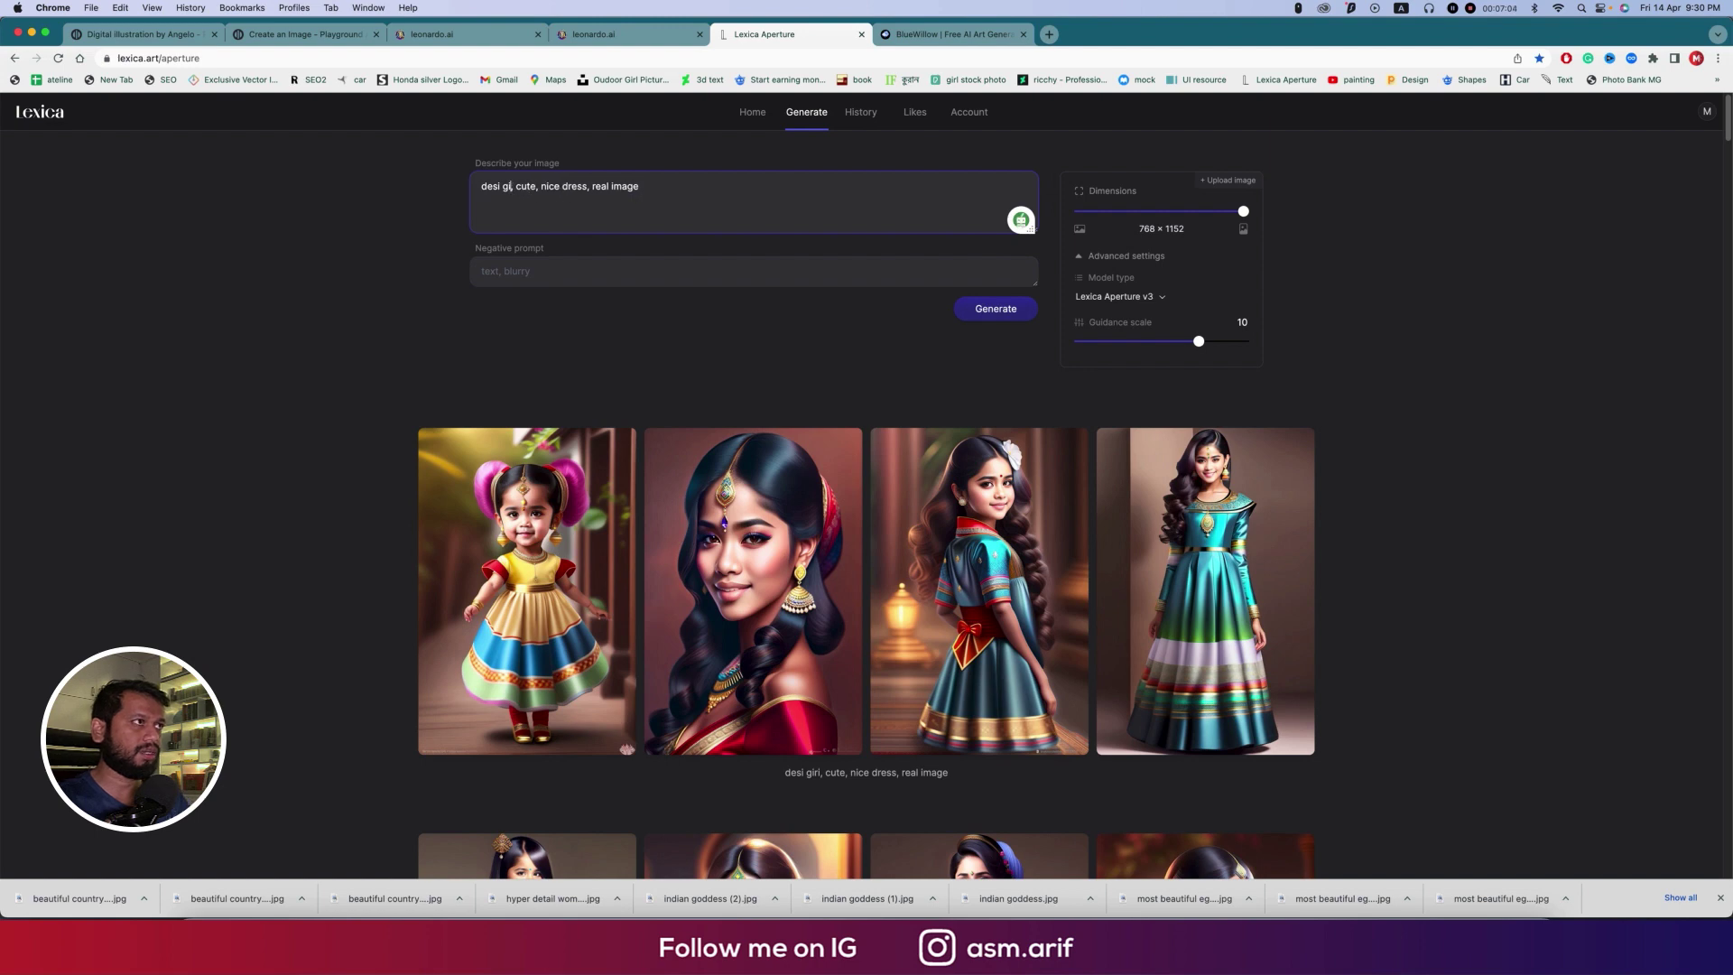
key(BackSpace)
key(BackSpace)
text(woman)
click(546, 188)
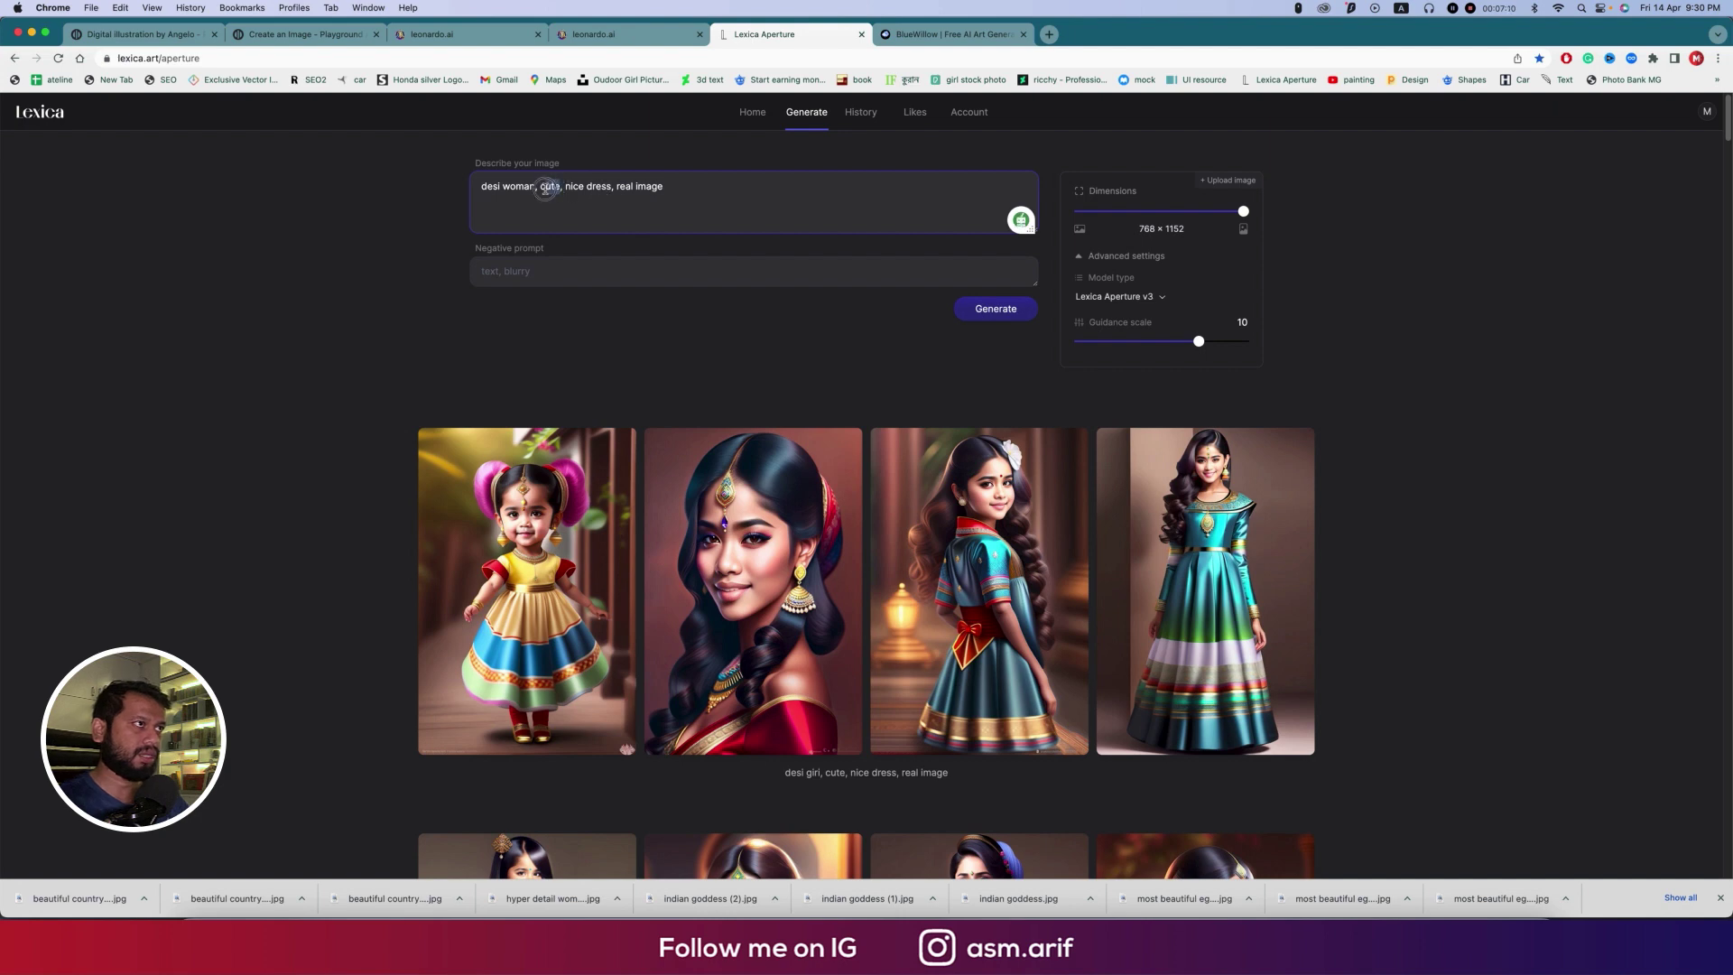
double_click(545, 186)
text(beau)
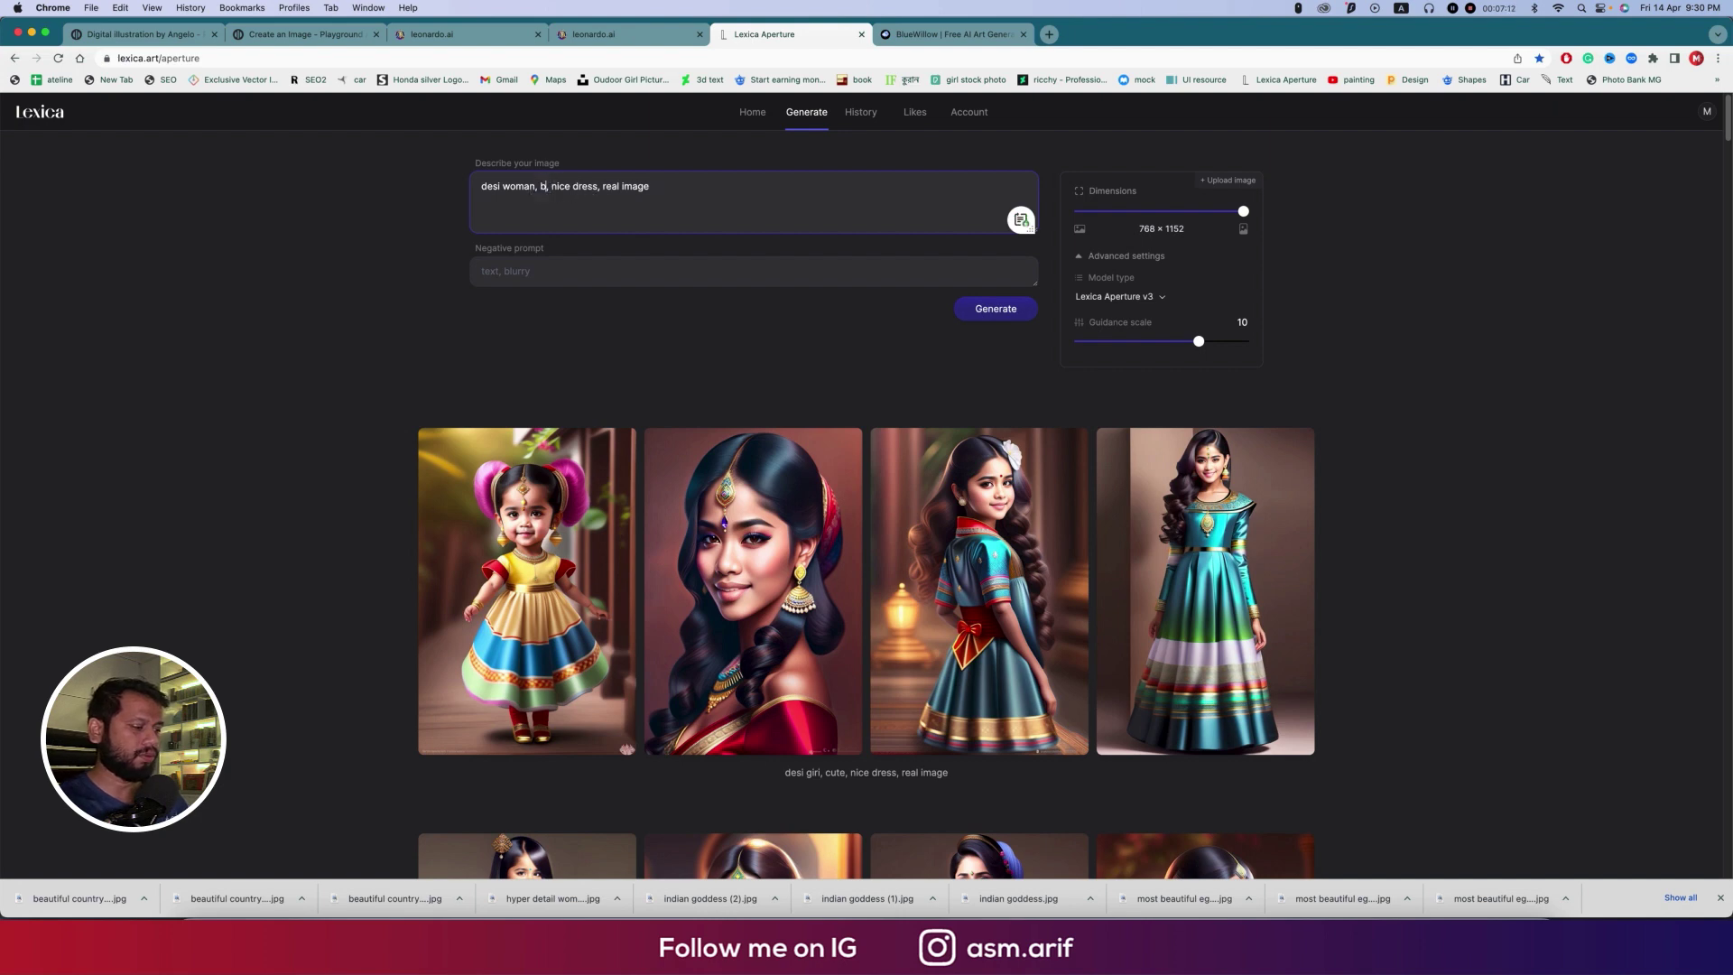
text(tiful)
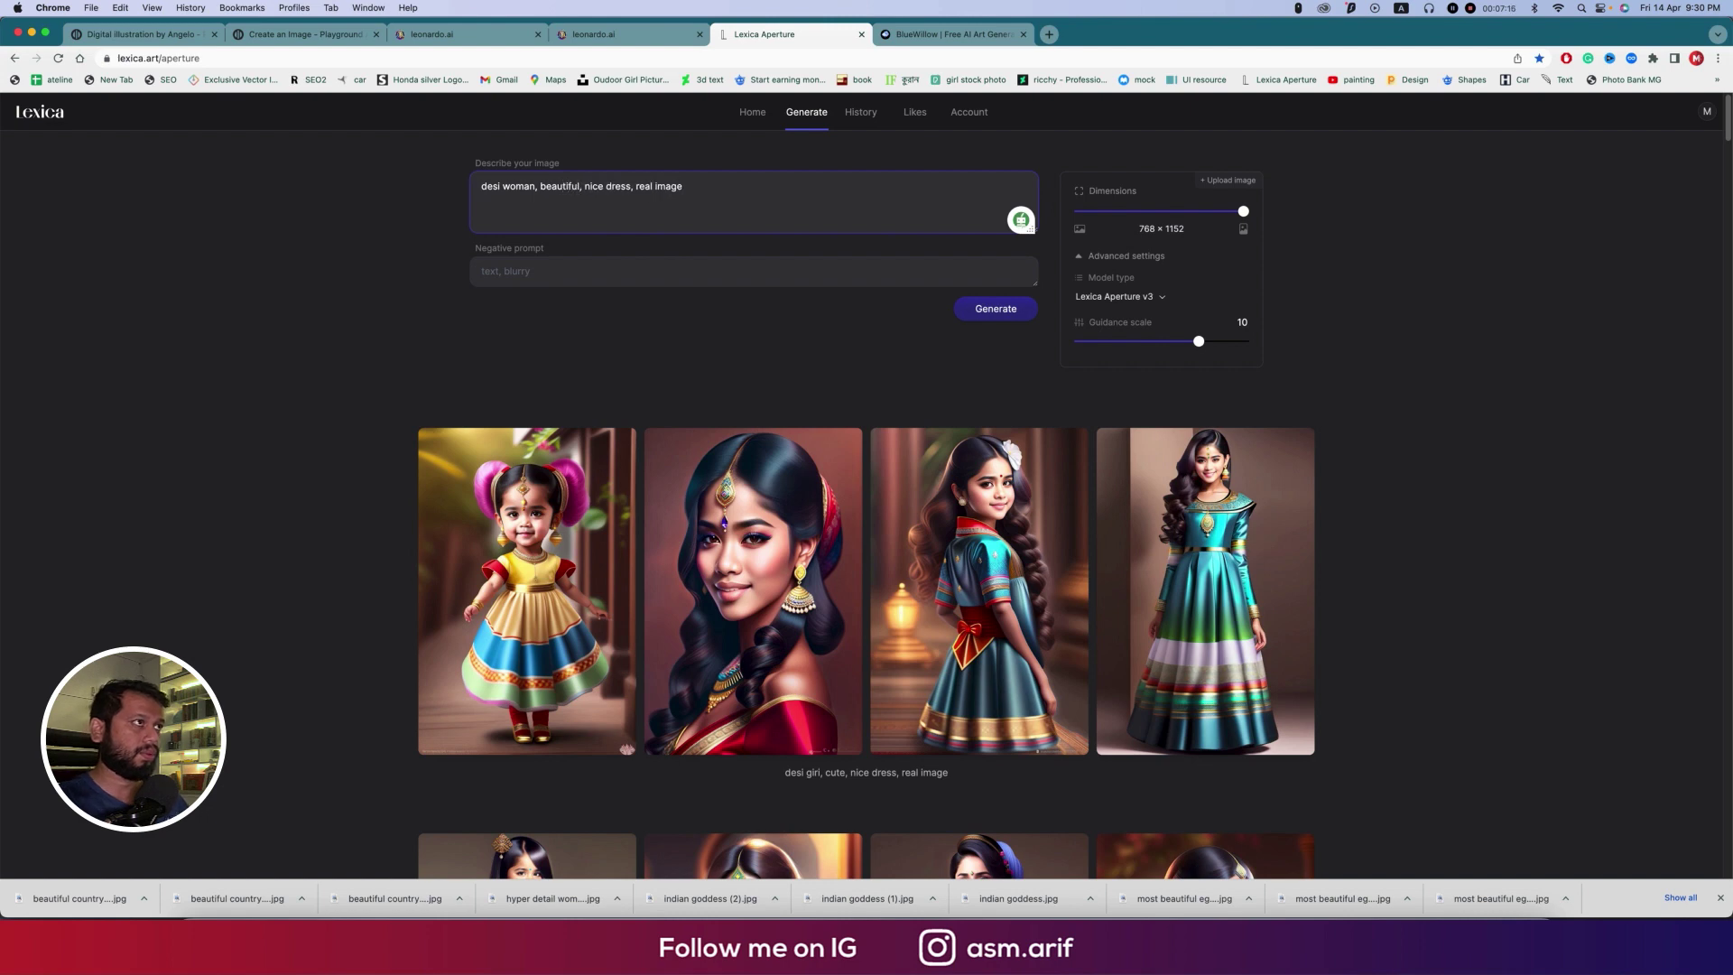
click(997, 311)
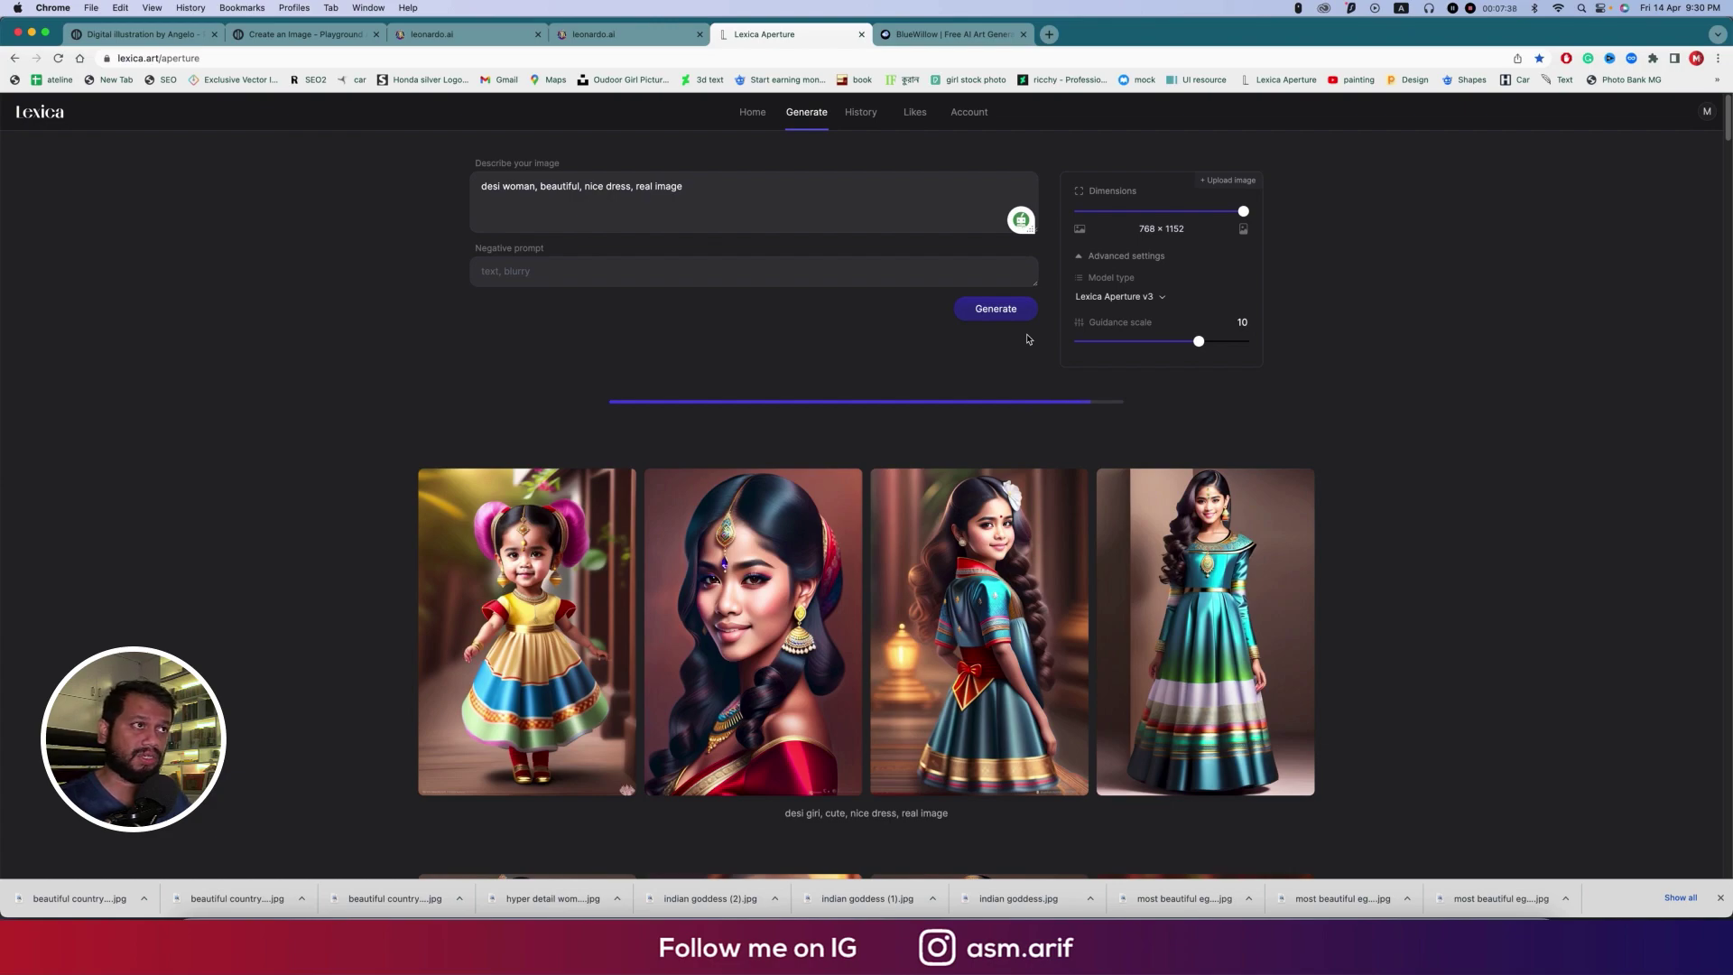
Scroll through older results, then back to the top to see the three new desi woman portraits
scroll(1232, 489, down, 20)
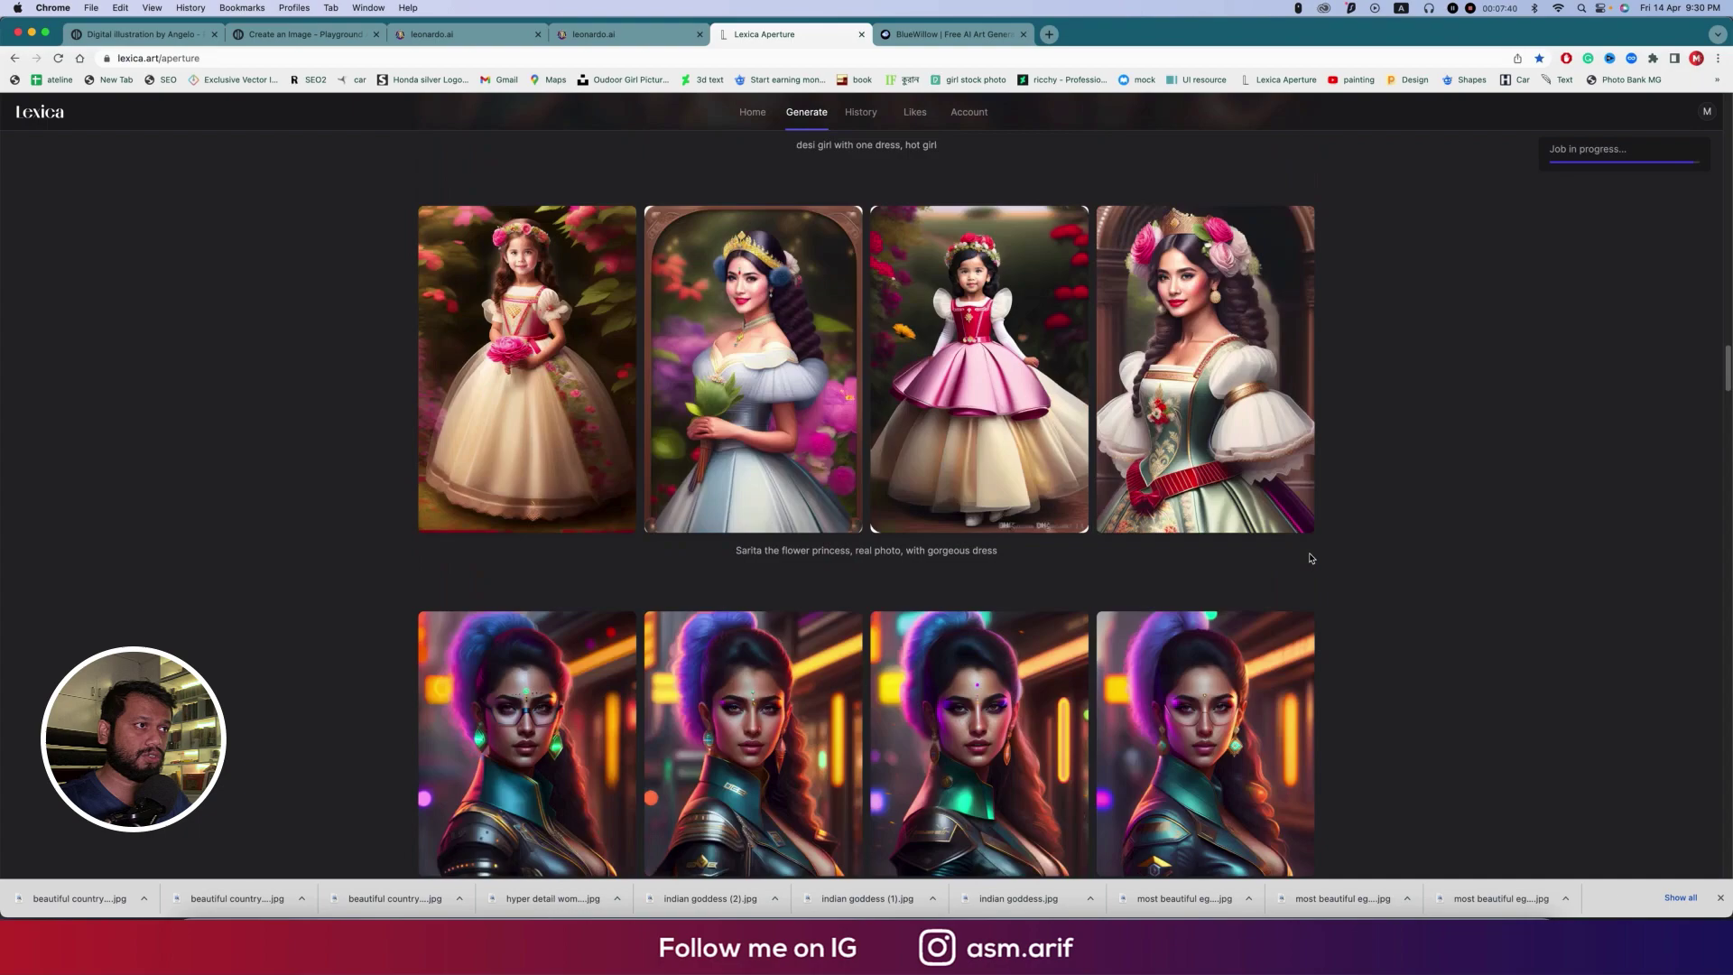
scroll(1309, 554, down, 10)
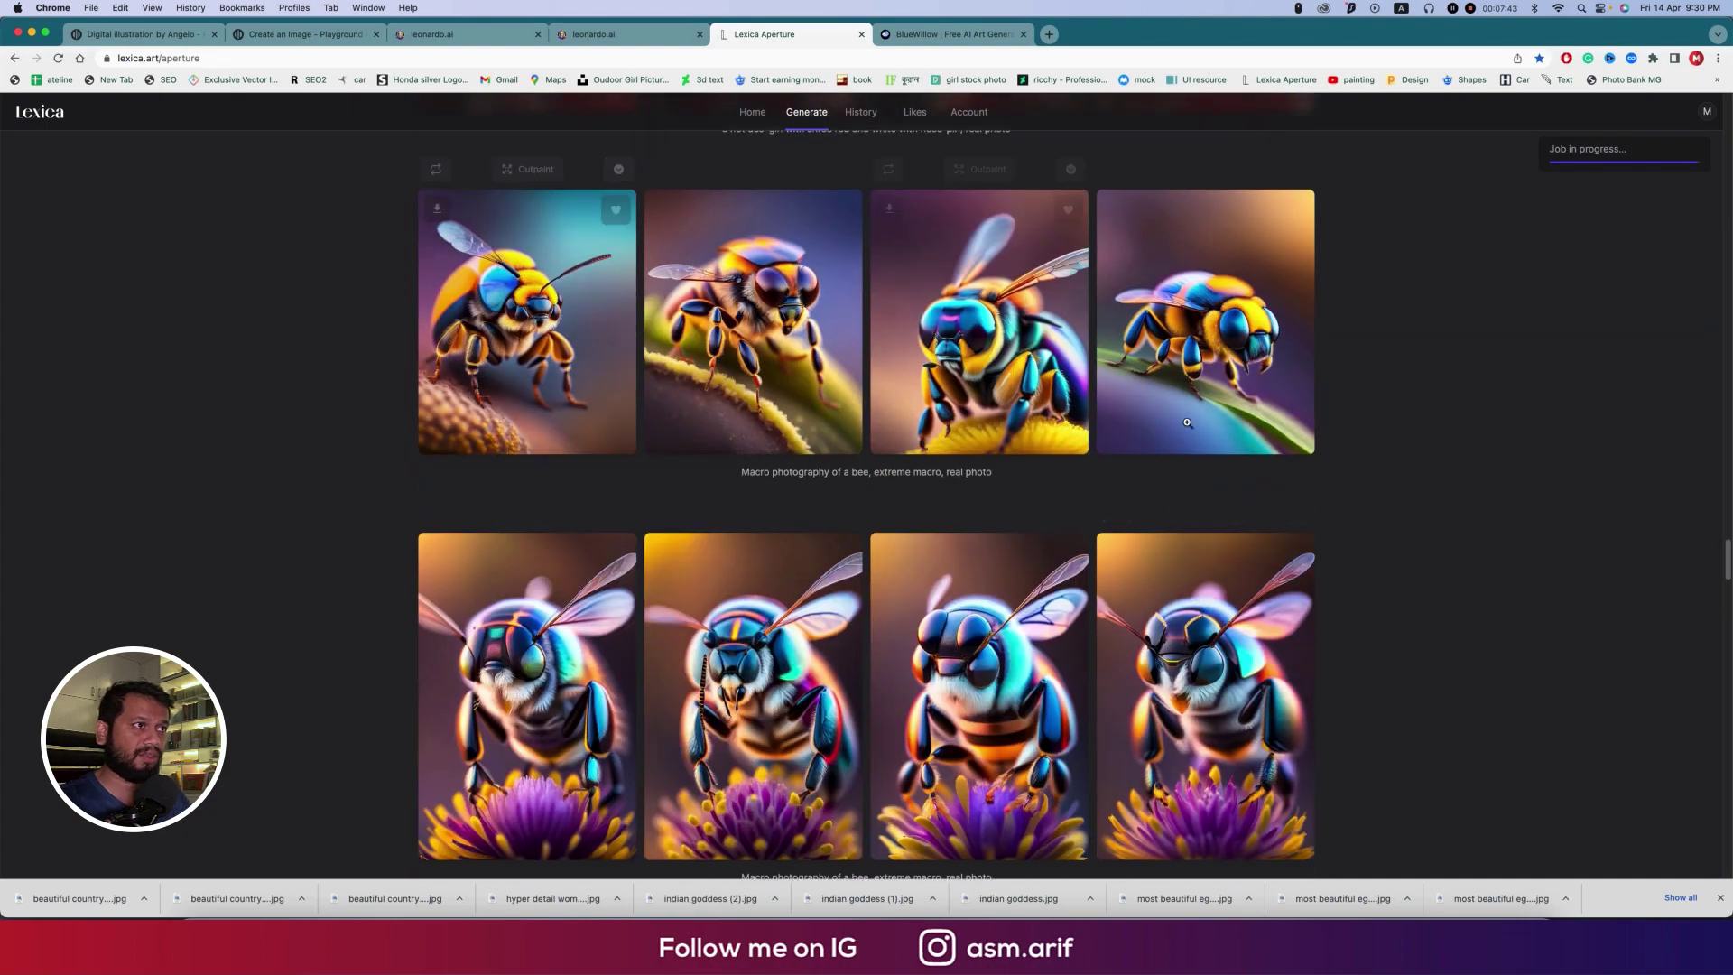
scroll(1383, 614, down, 5)
scroll(935, 567, down, 5)
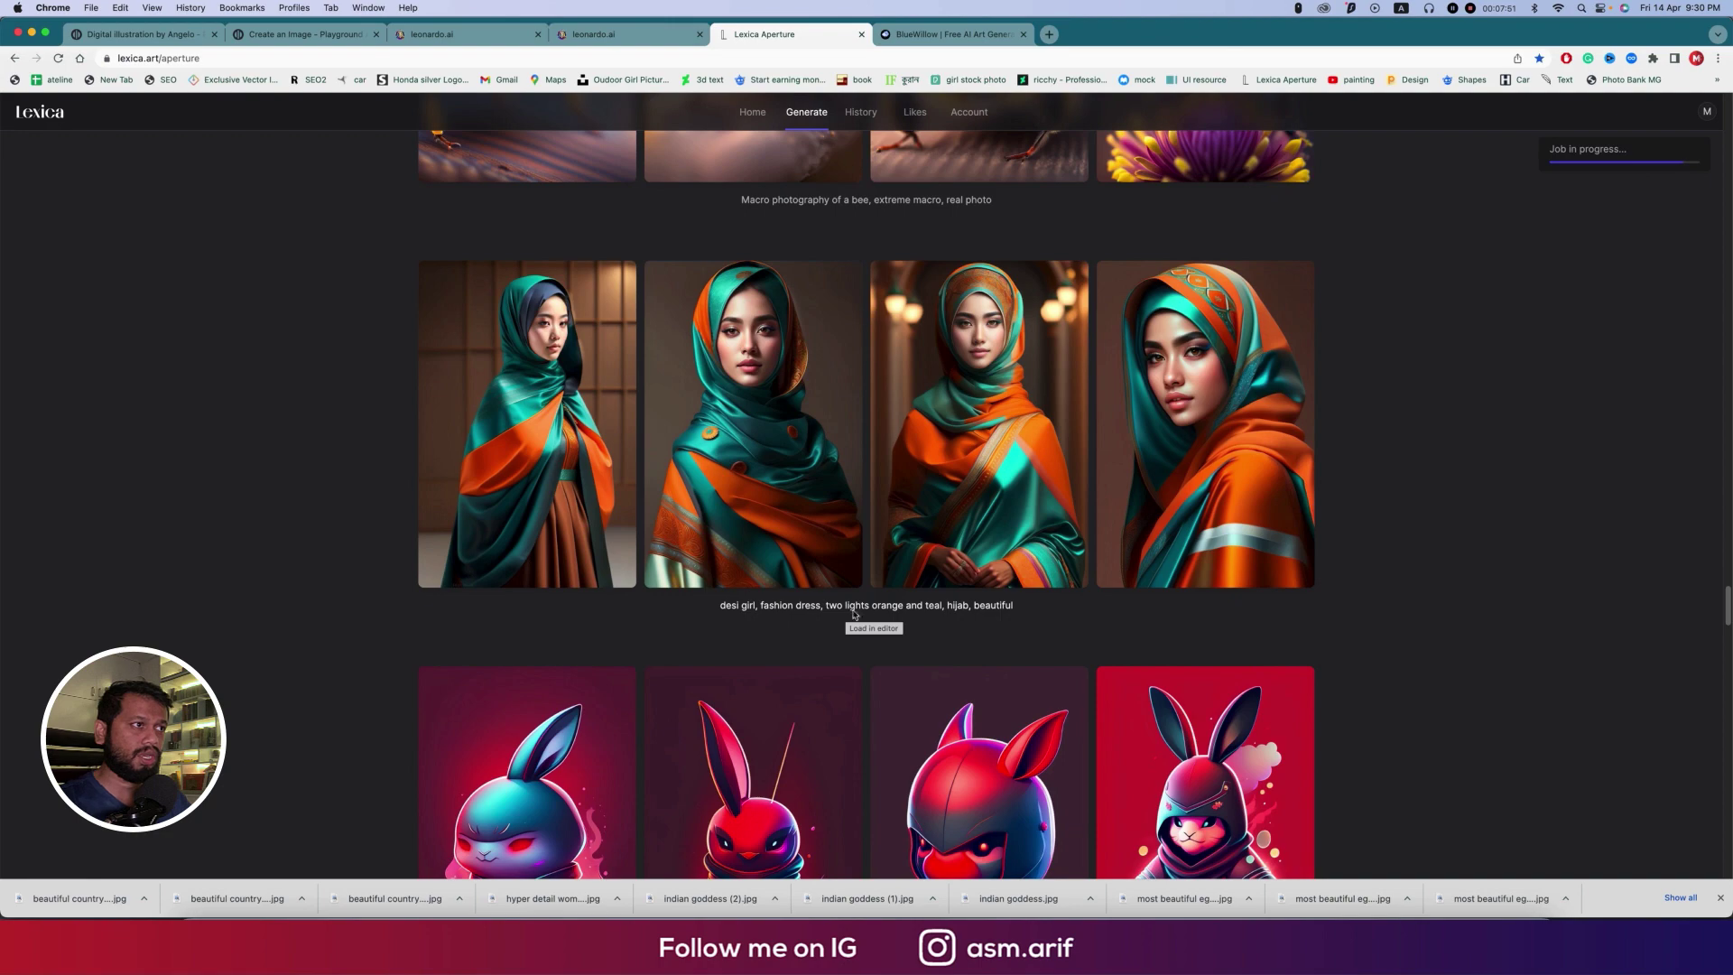
scroll(880, 614, up, 3)
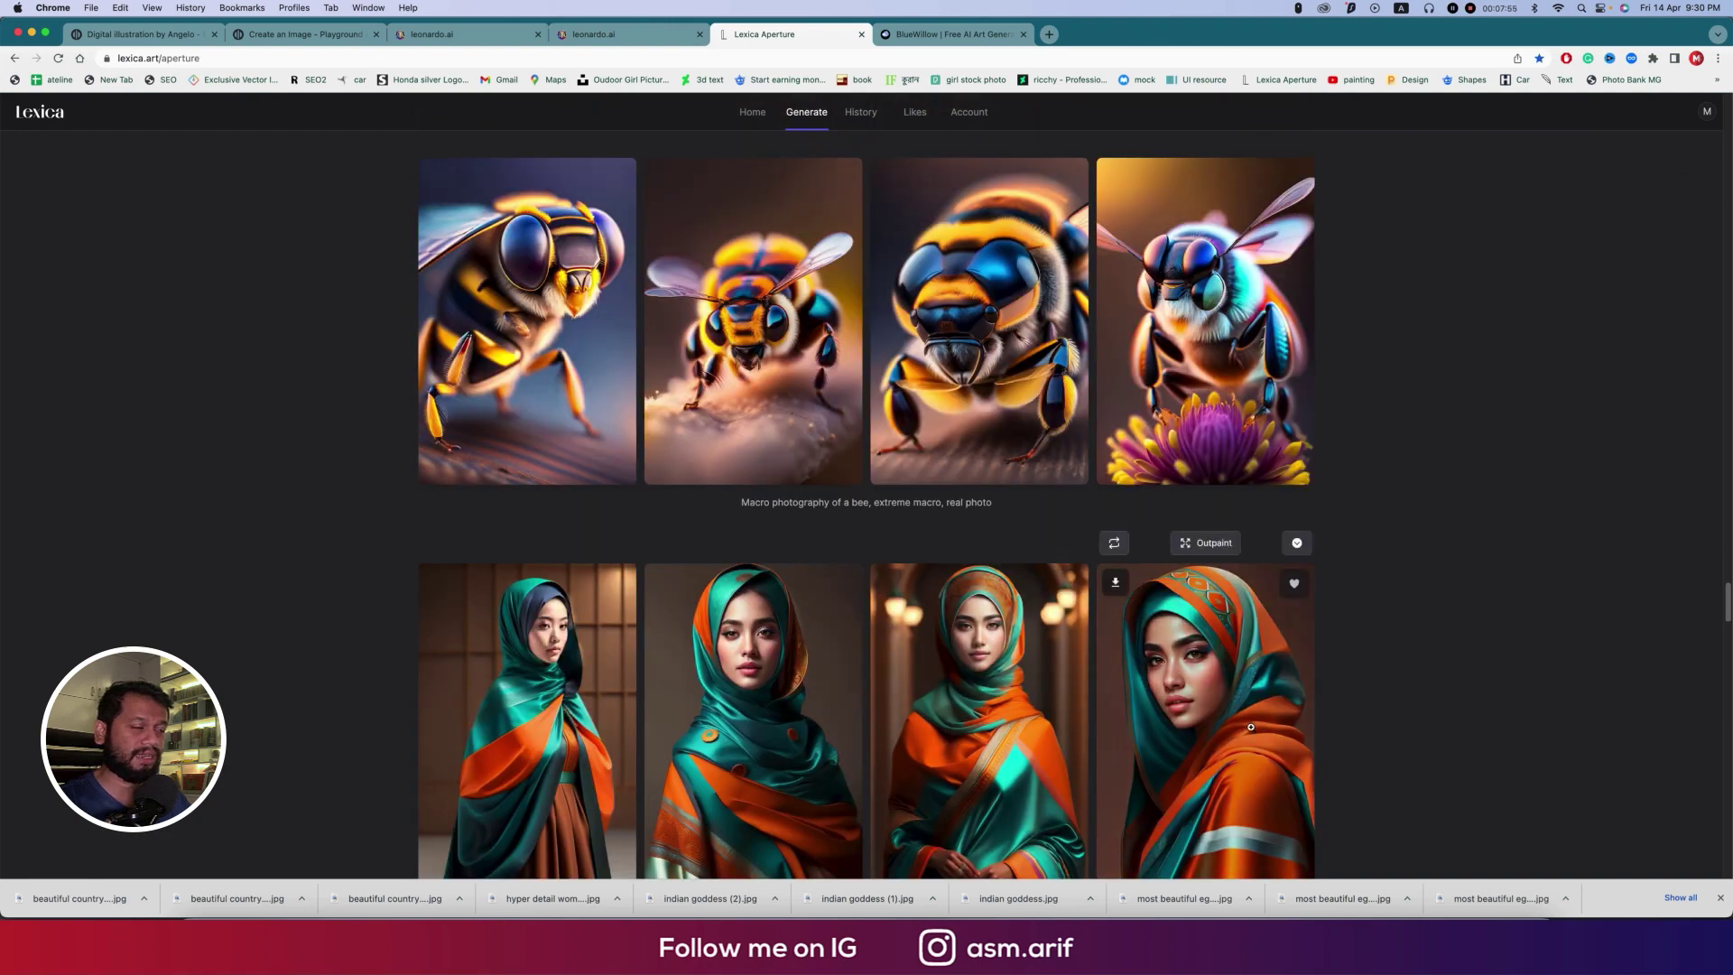
scroll(1255, 725, down, 4)
mouse_move(1252, 721)
scroll(1252, 721, up, 20)
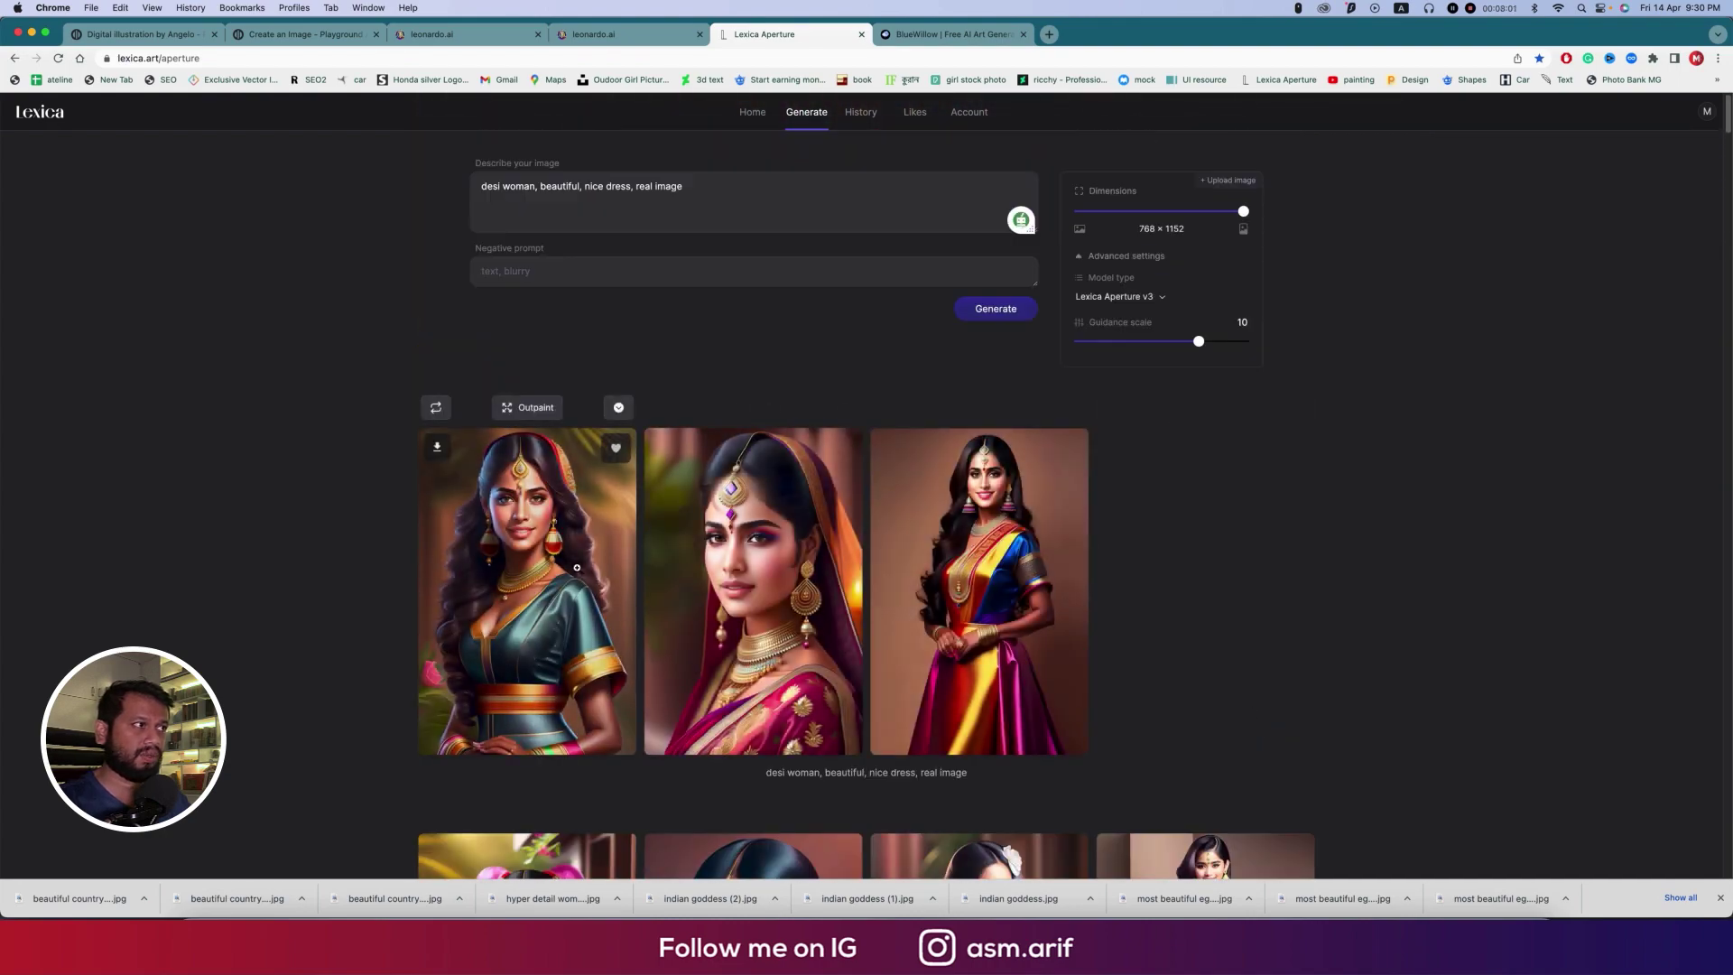
Wait for the fourth portrait, a woman in a red saree with gold jewellery, to finish generating
mouse_move(809, 582)
mouse_move(929, 593)
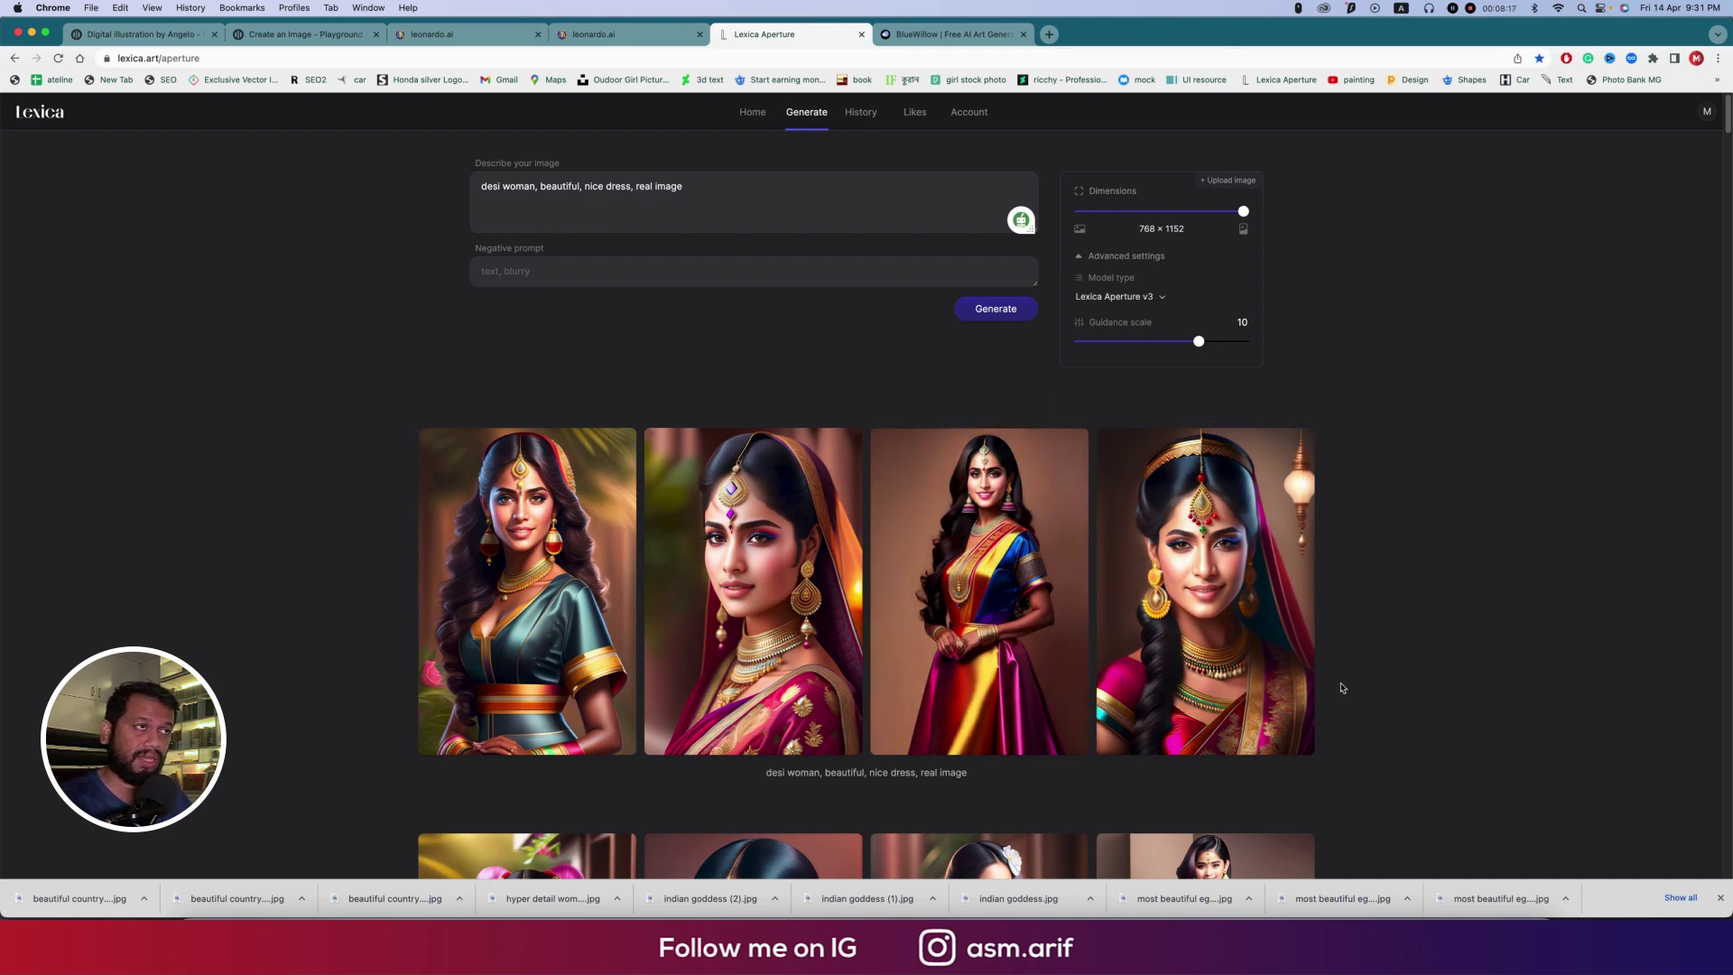
Copy the prompt of the astronaut-on-Mars beach chair image from the home gallery
click(862, 112)
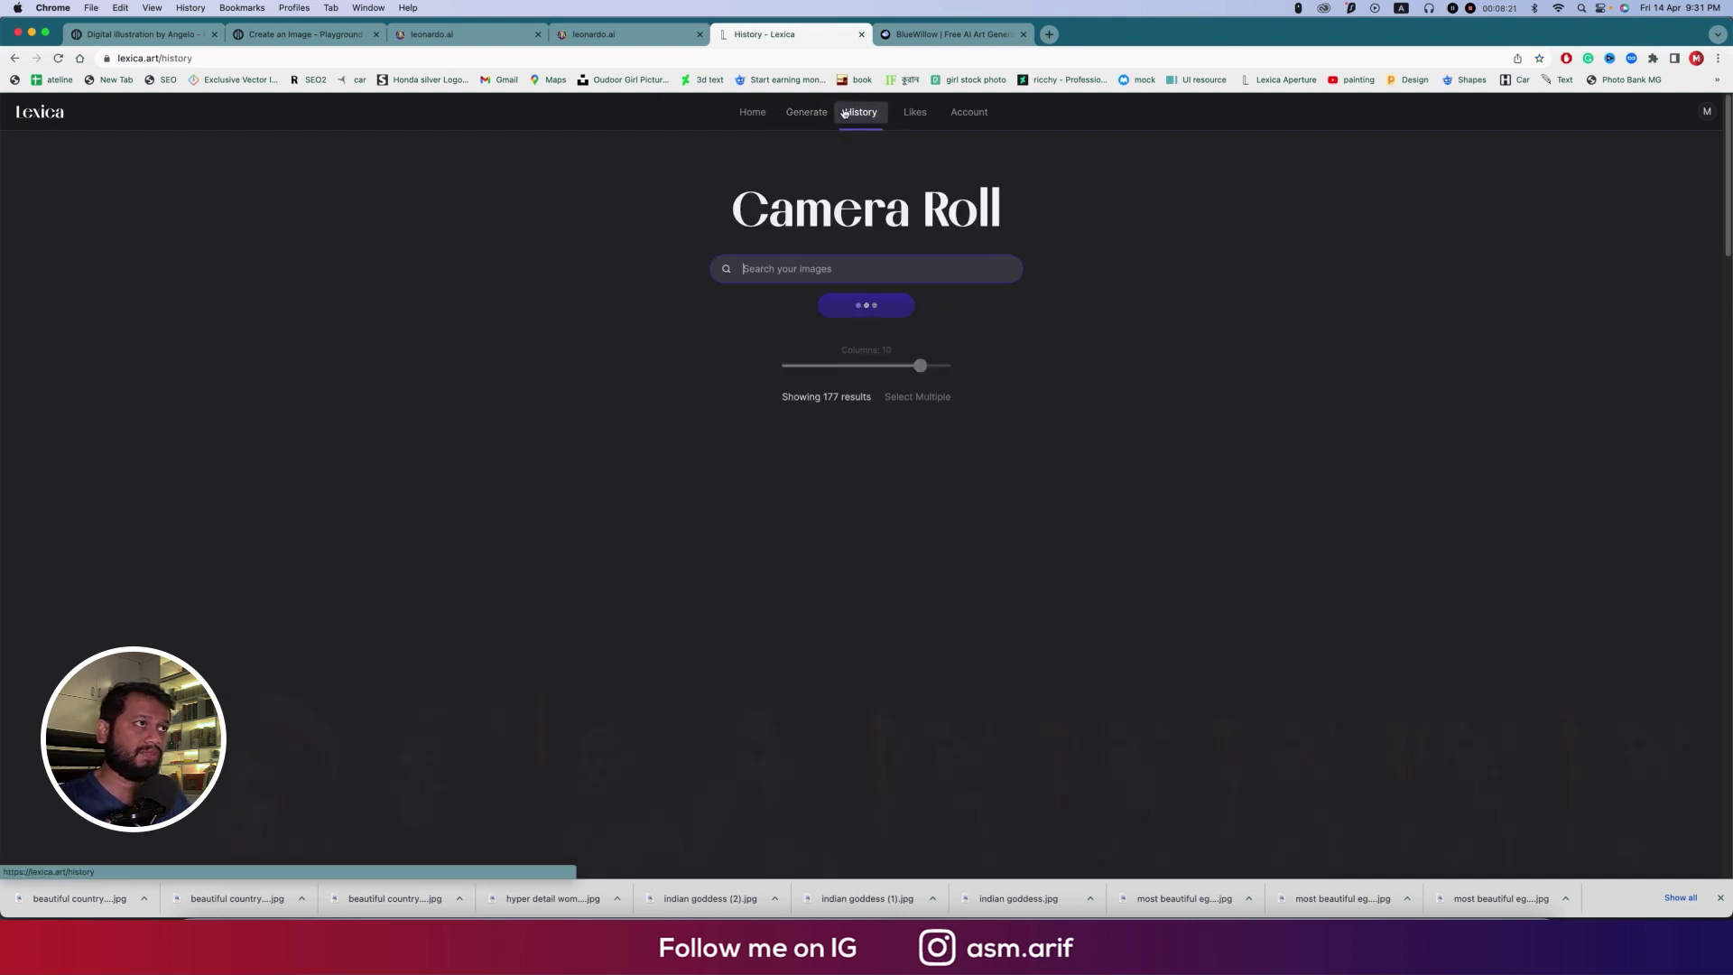
click(794, 113)
click(754, 112)
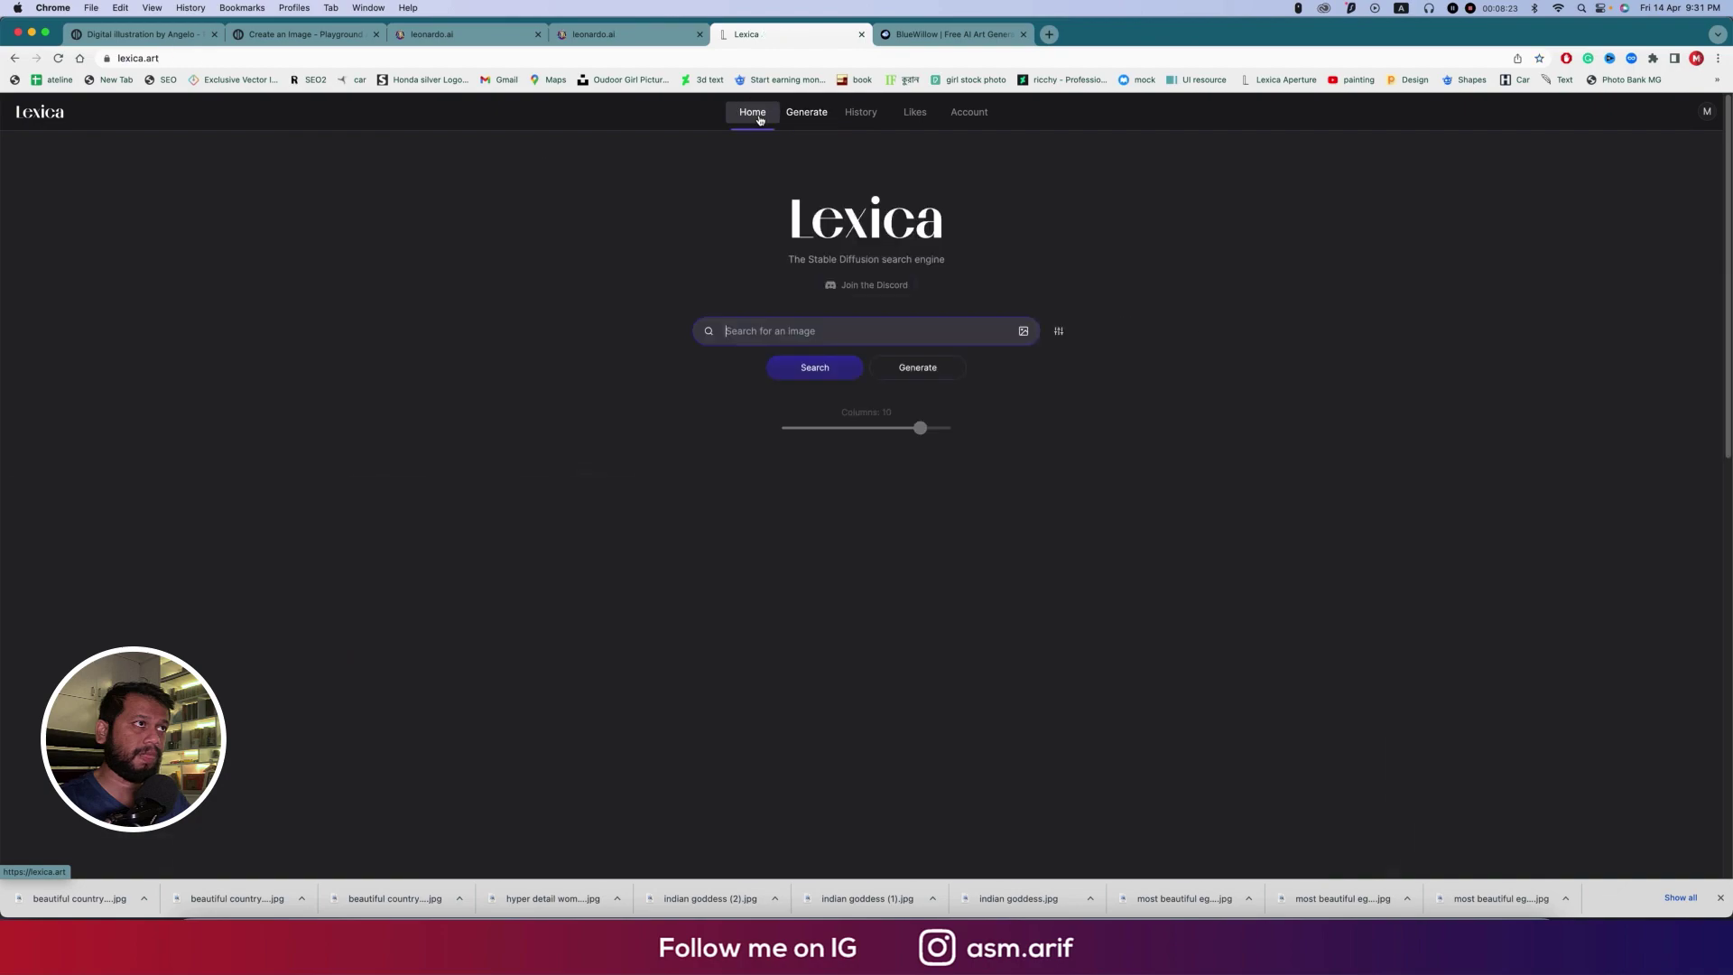
scroll(1242, 554, down, 7)
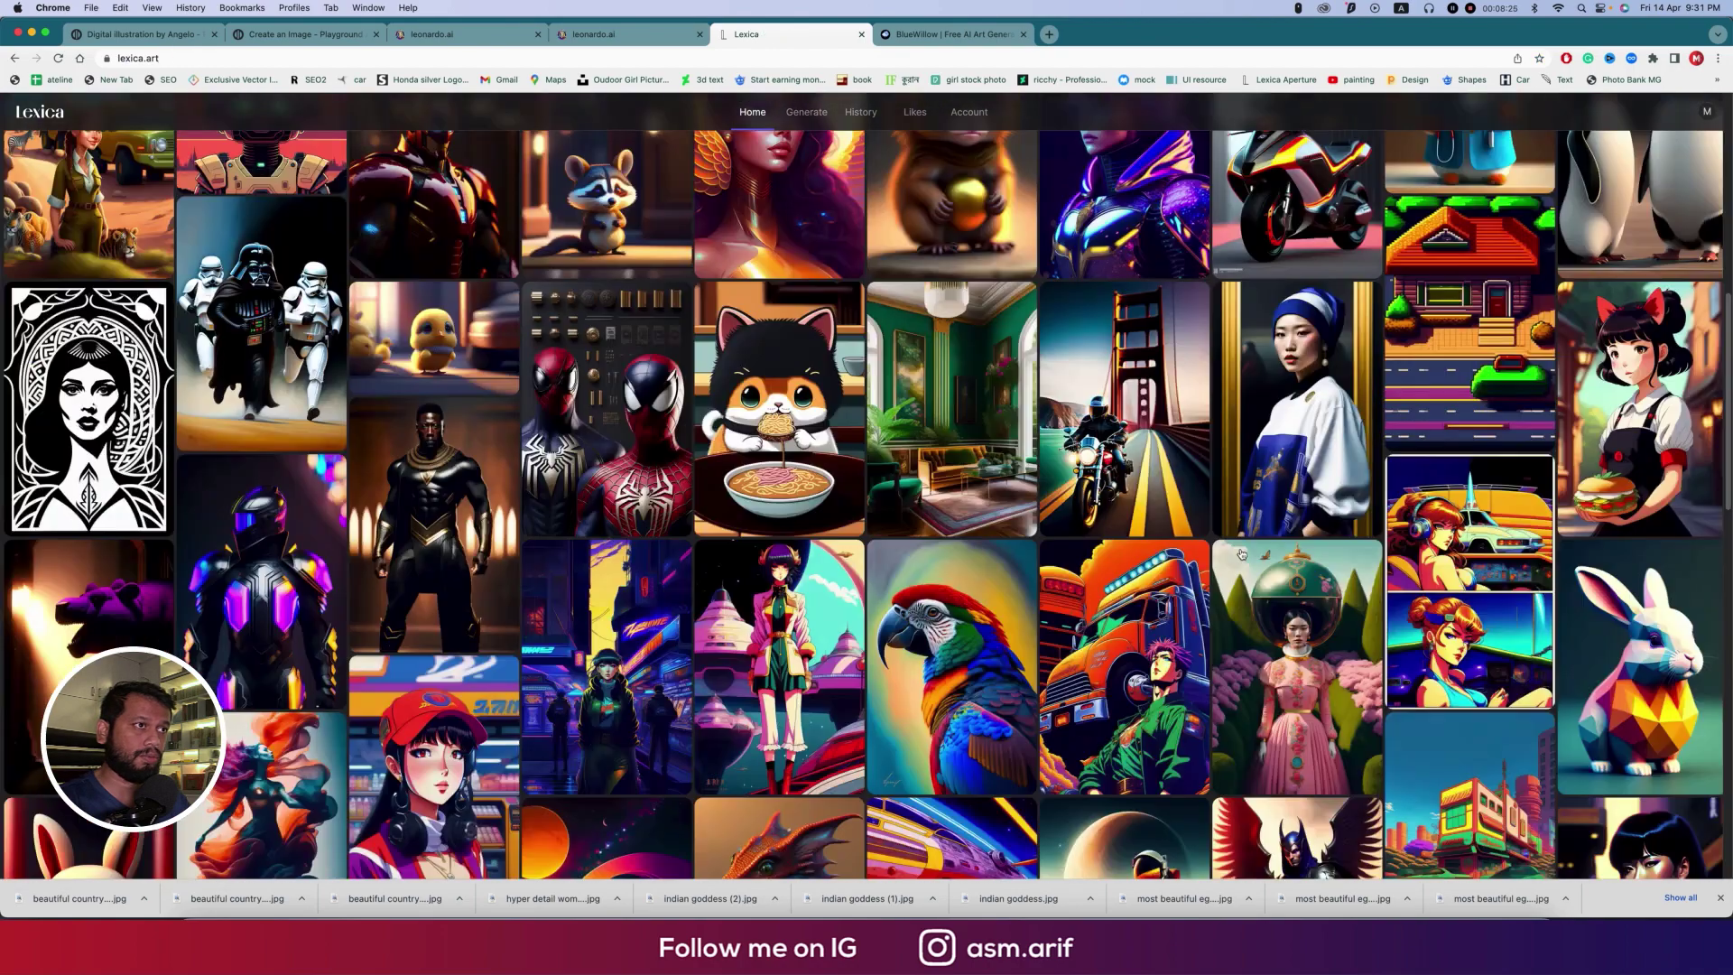
scroll(1242, 554, down, 1)
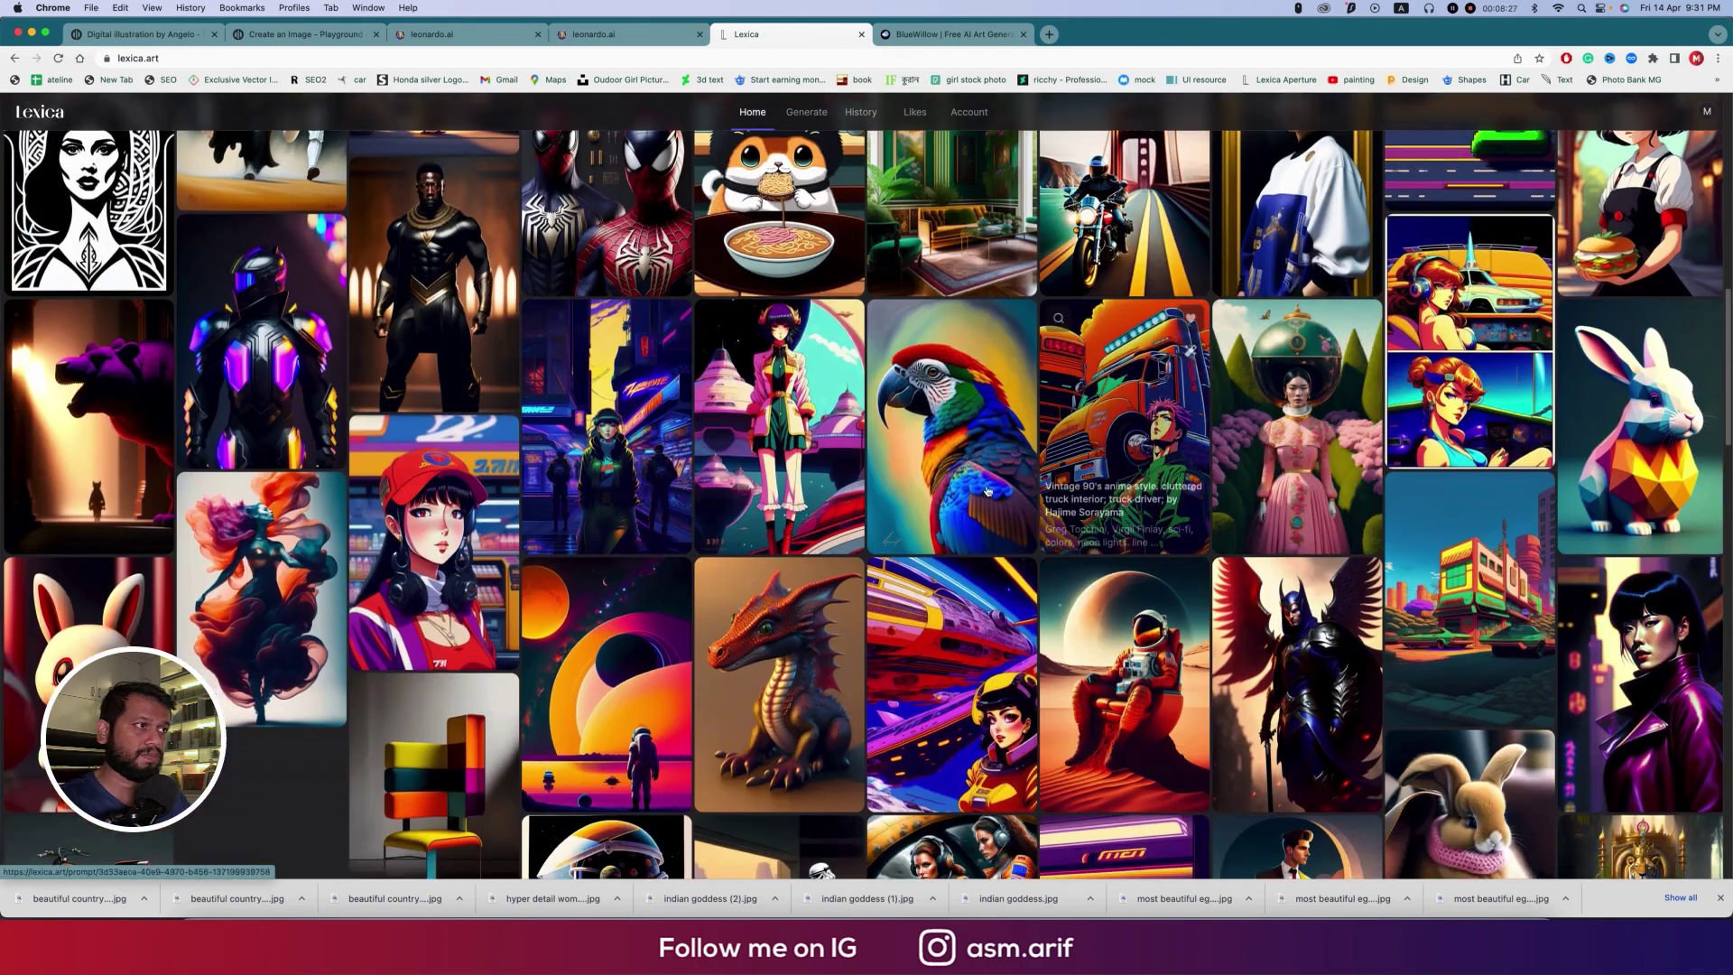
click(1128, 686)
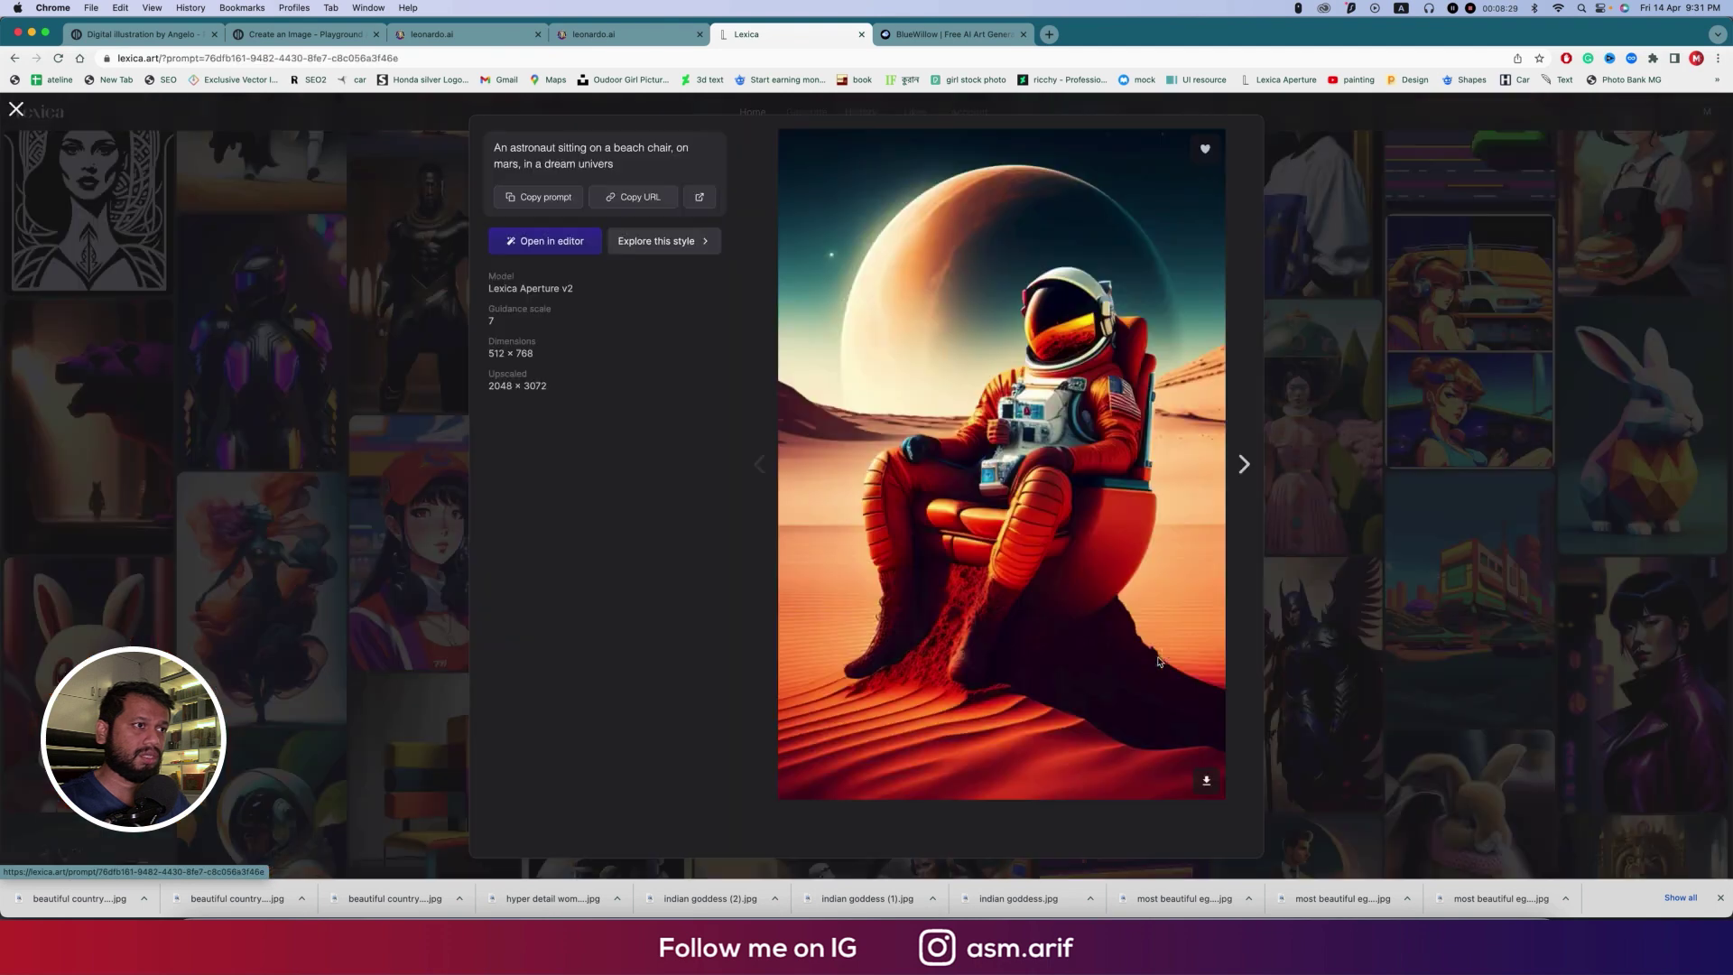
click(539, 197)
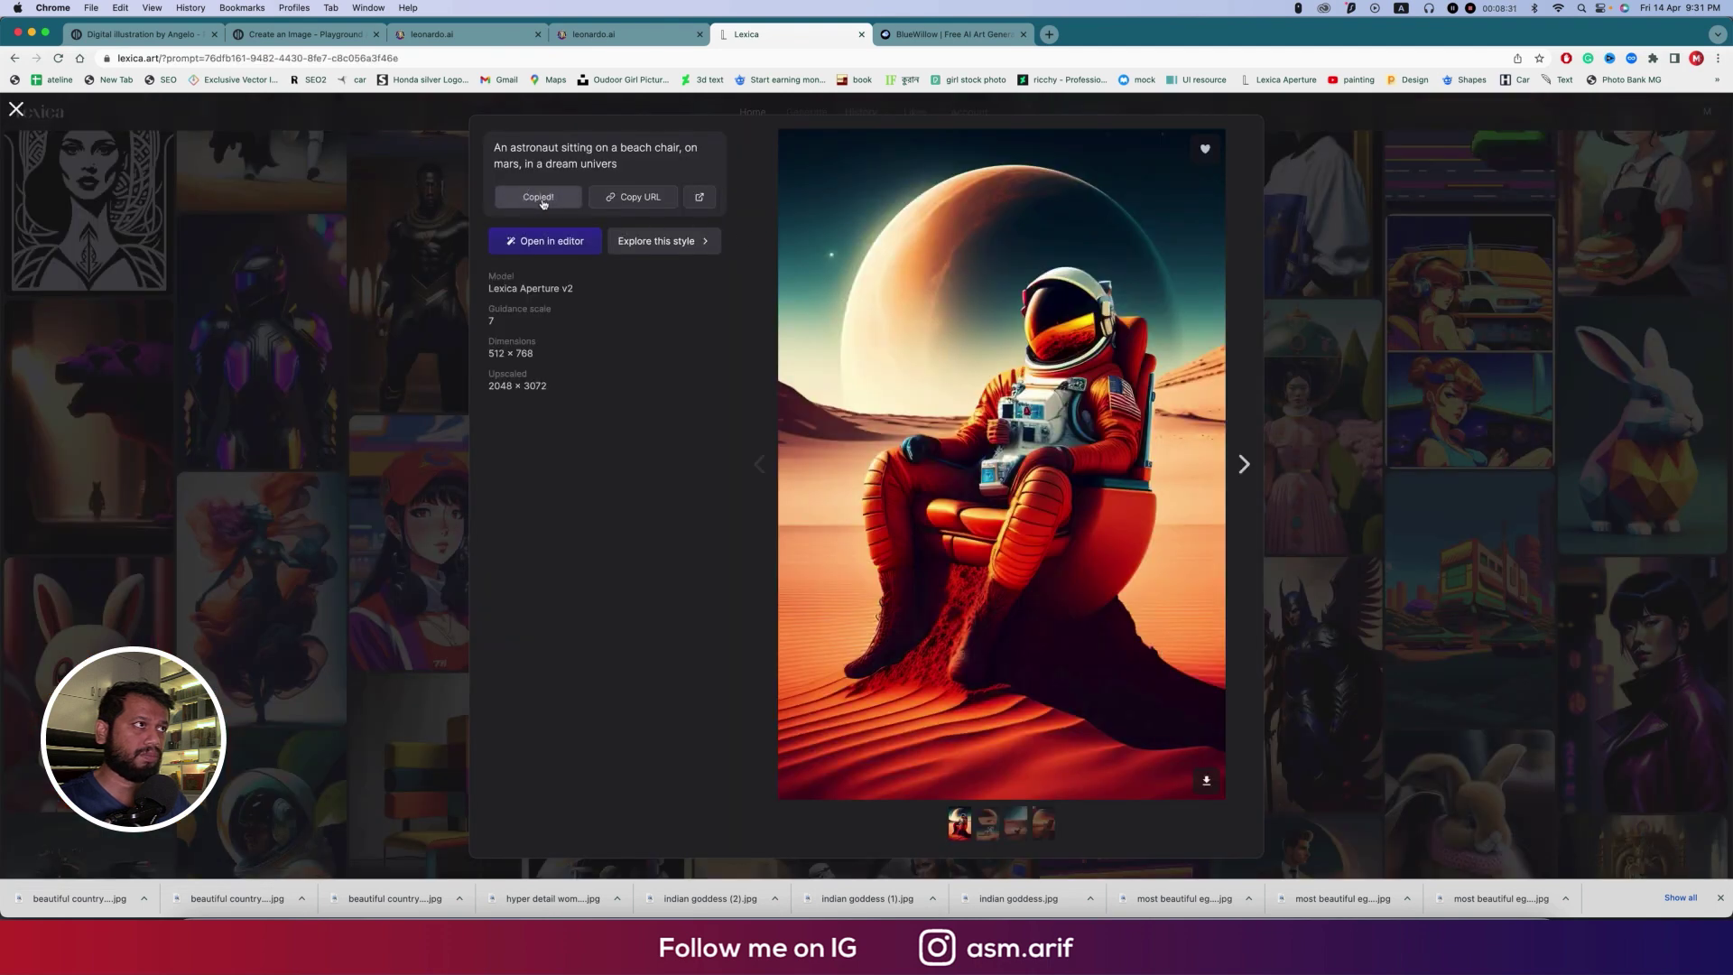
click(1299, 448)
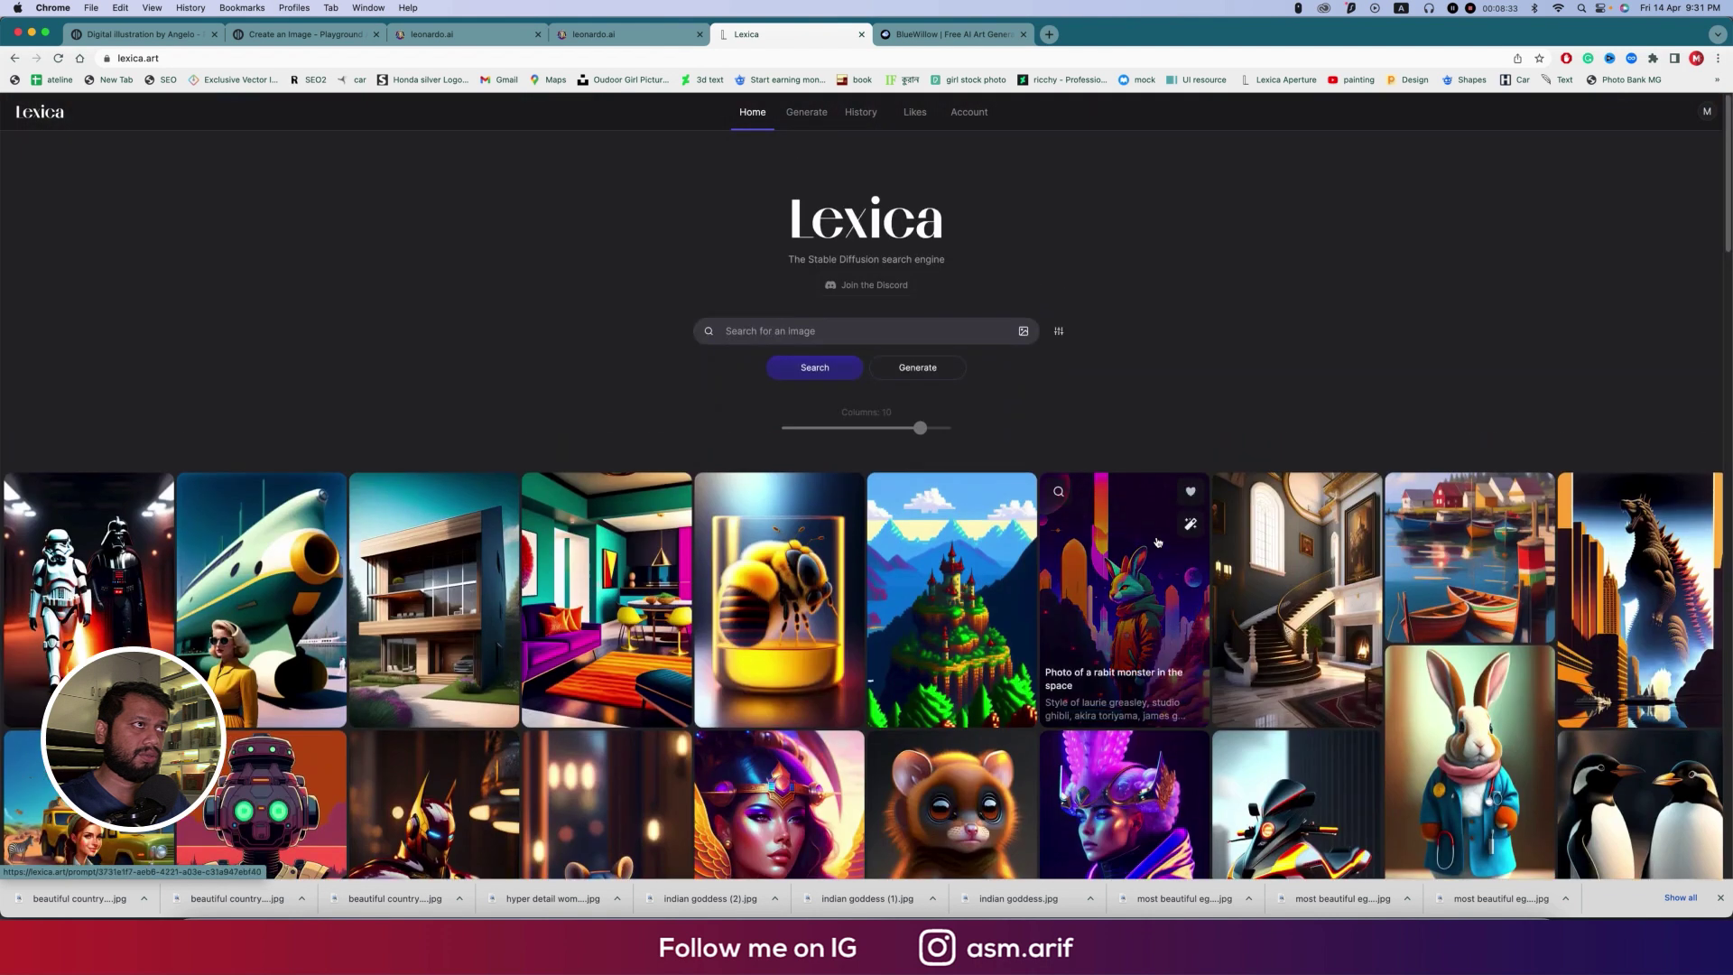
Replace the desi woman prompt with the astronaut-on-Mars prompt ending in ', moon' and generate
click(809, 112)
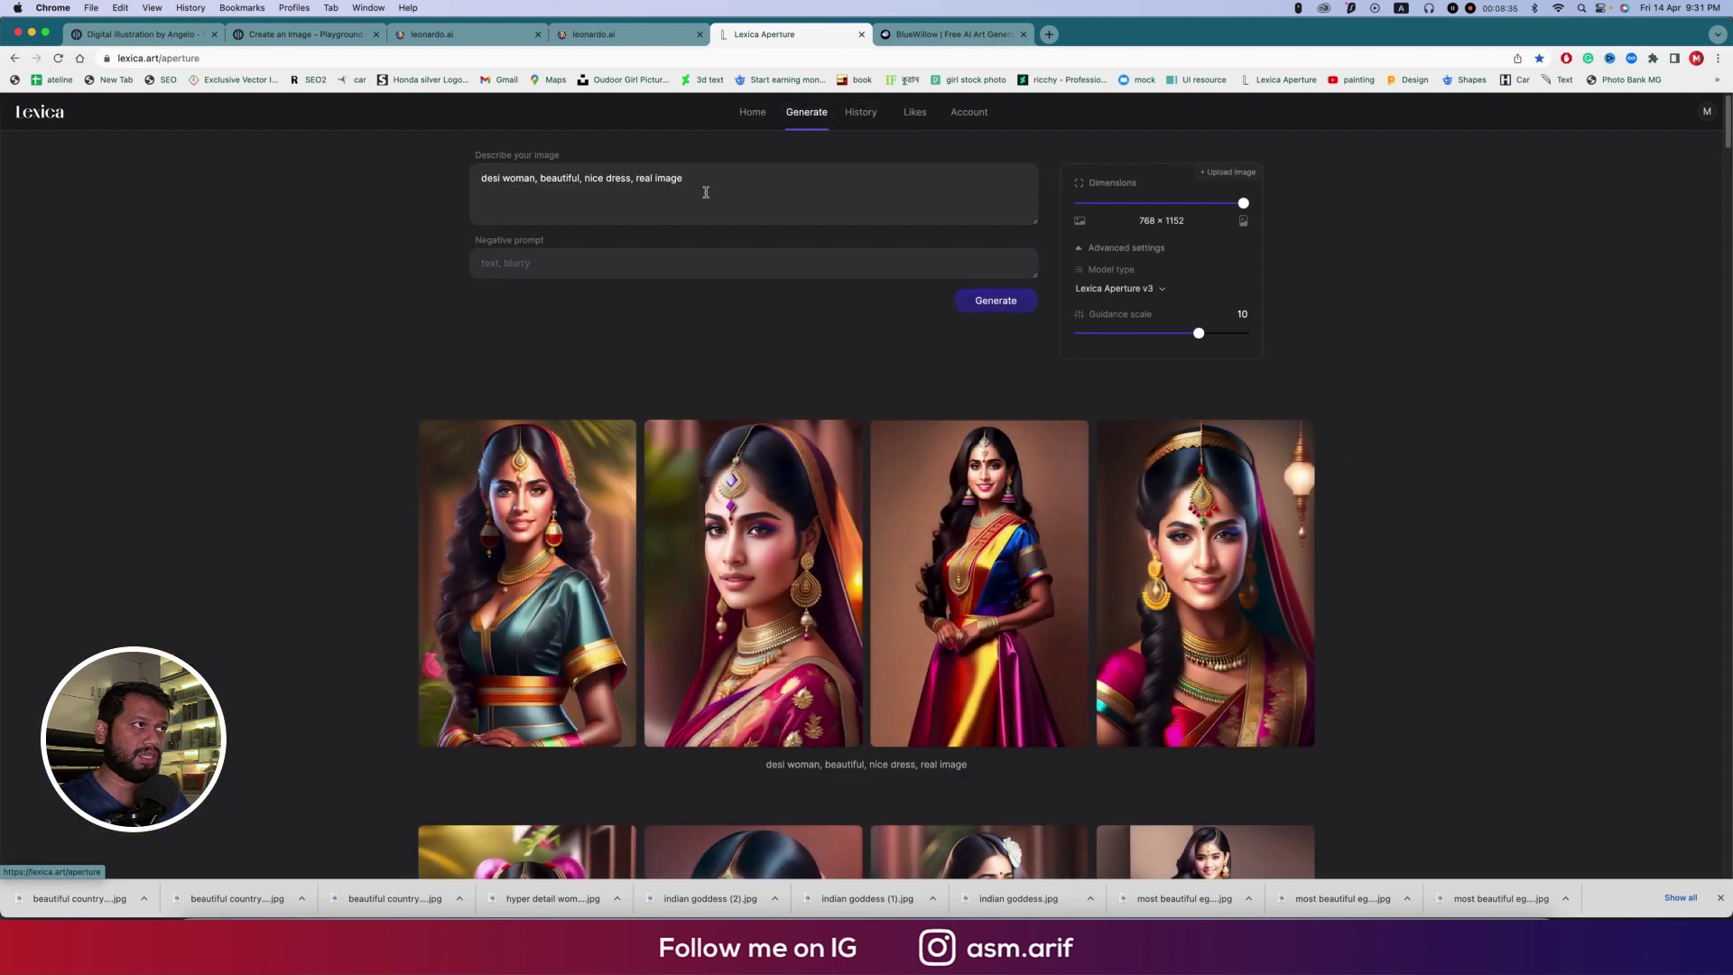
drag(704, 185, 459, 188)
key(super+v)
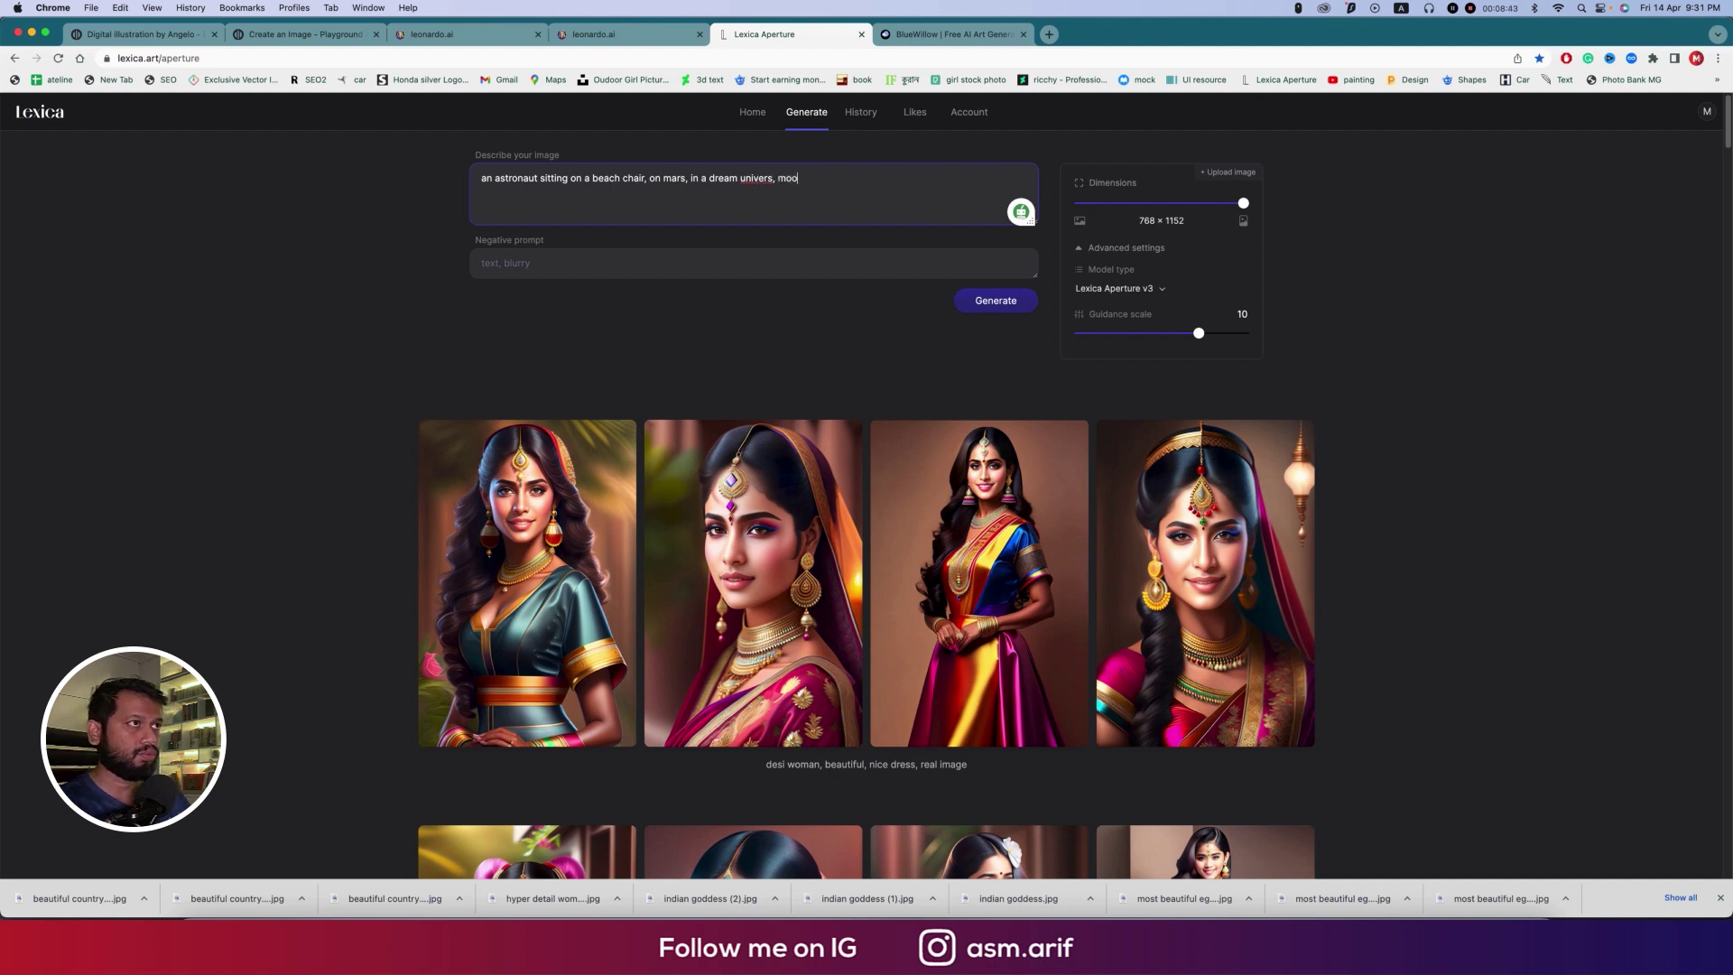
click(1015, 302)
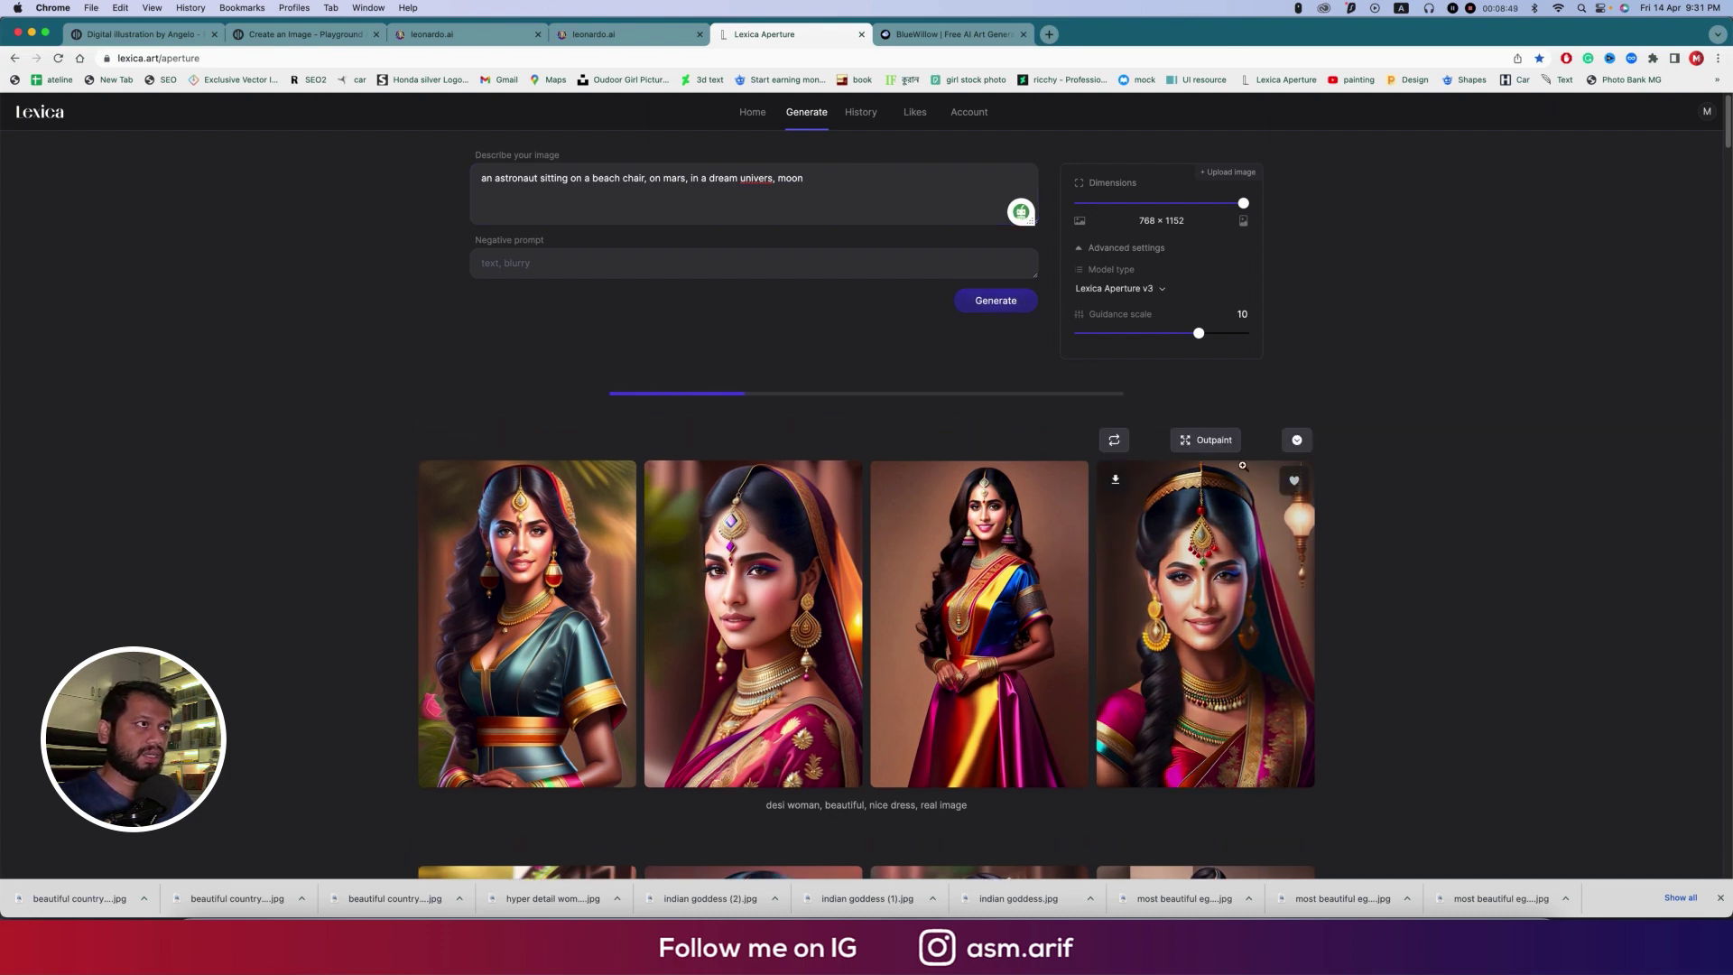
scroll(1243, 466, down, 10)
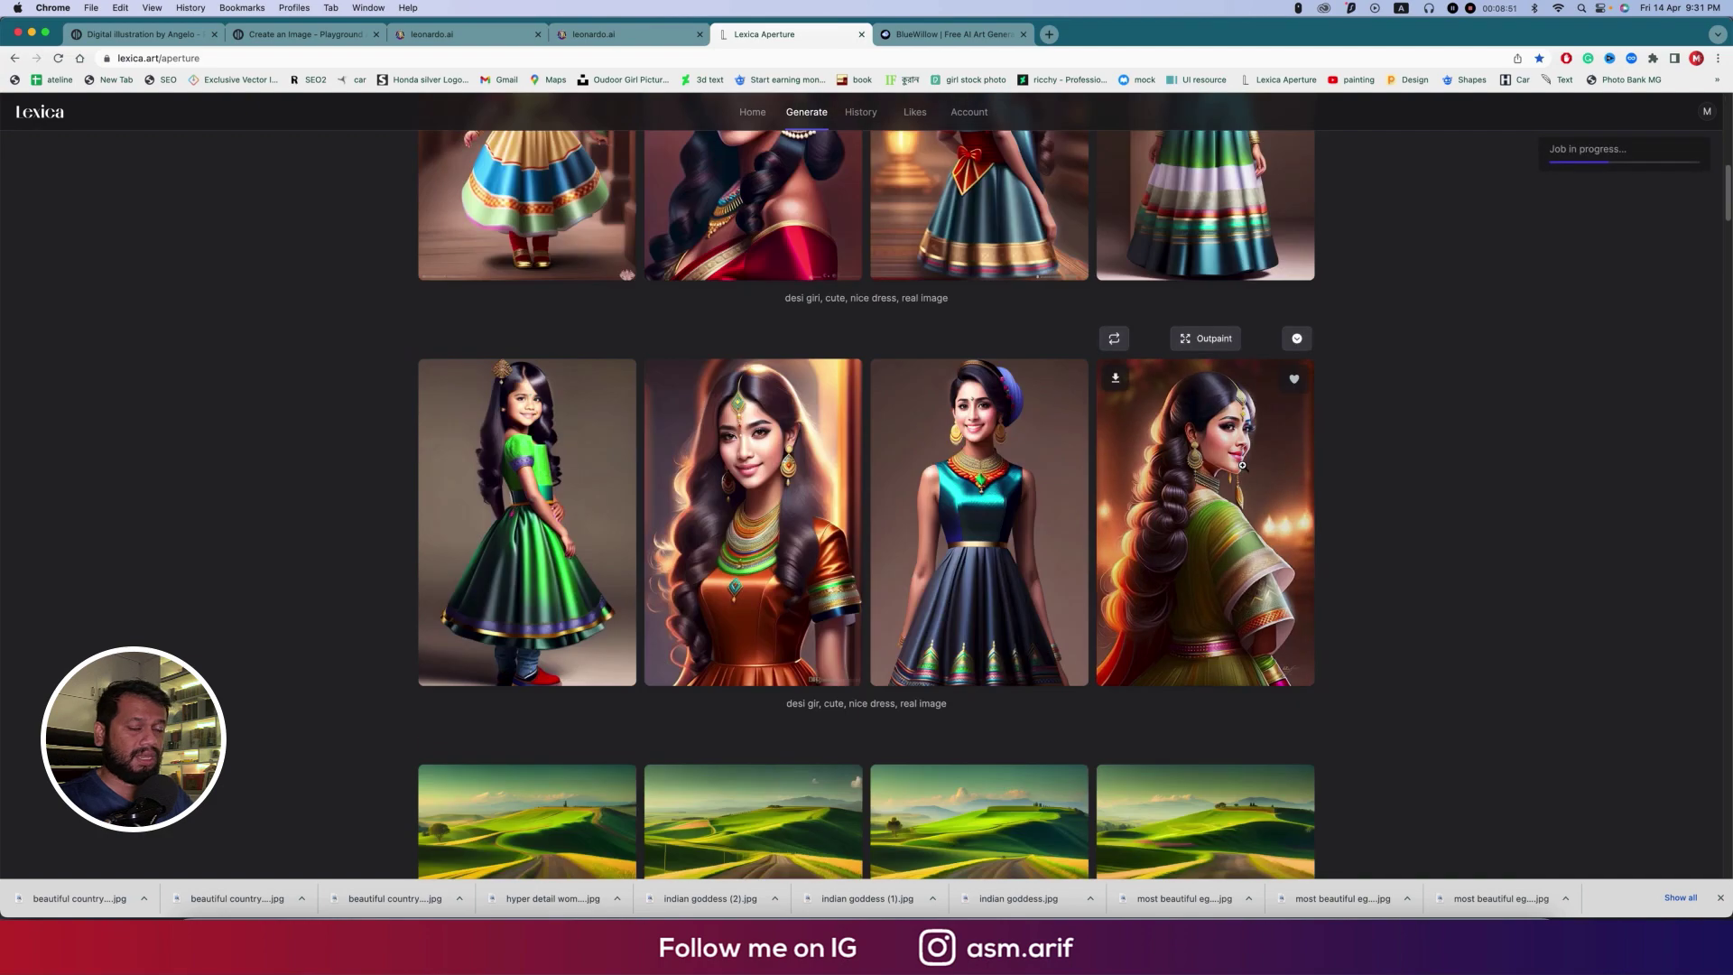
scroll(1243, 468, up, 10)
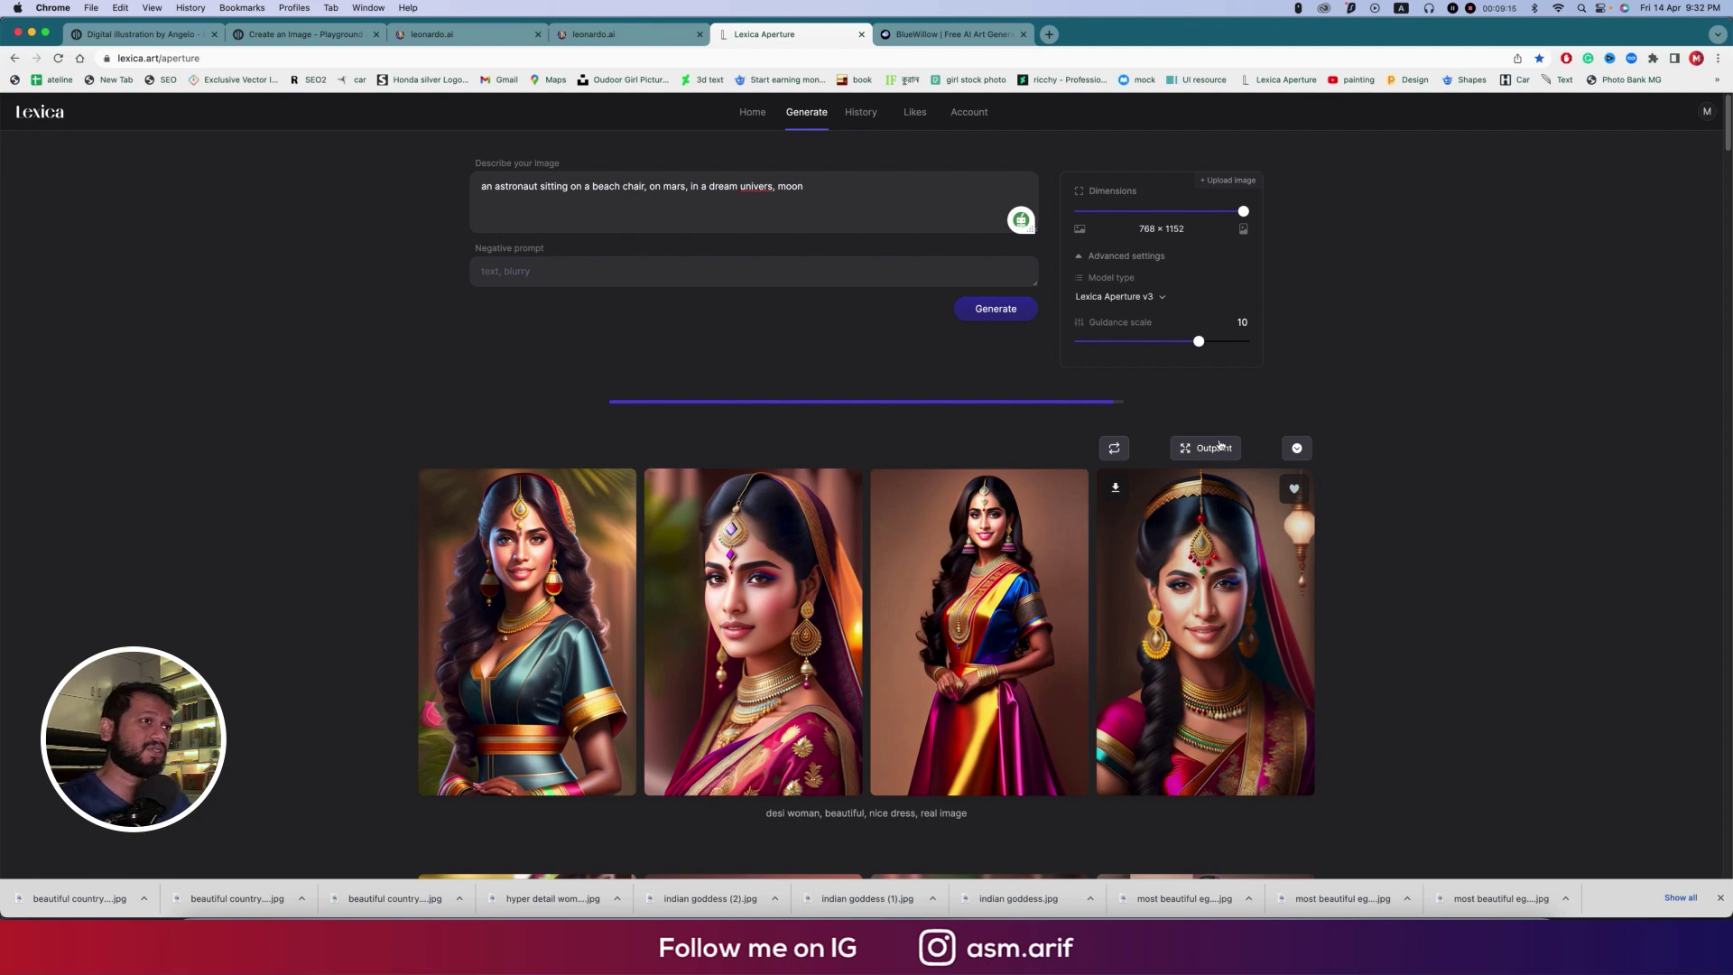
Browse the three new astronaut-on-Mars images in the enlarged viewer, then close it
scroll(1125, 417, down, 5)
scroll(1183, 431, up, 5)
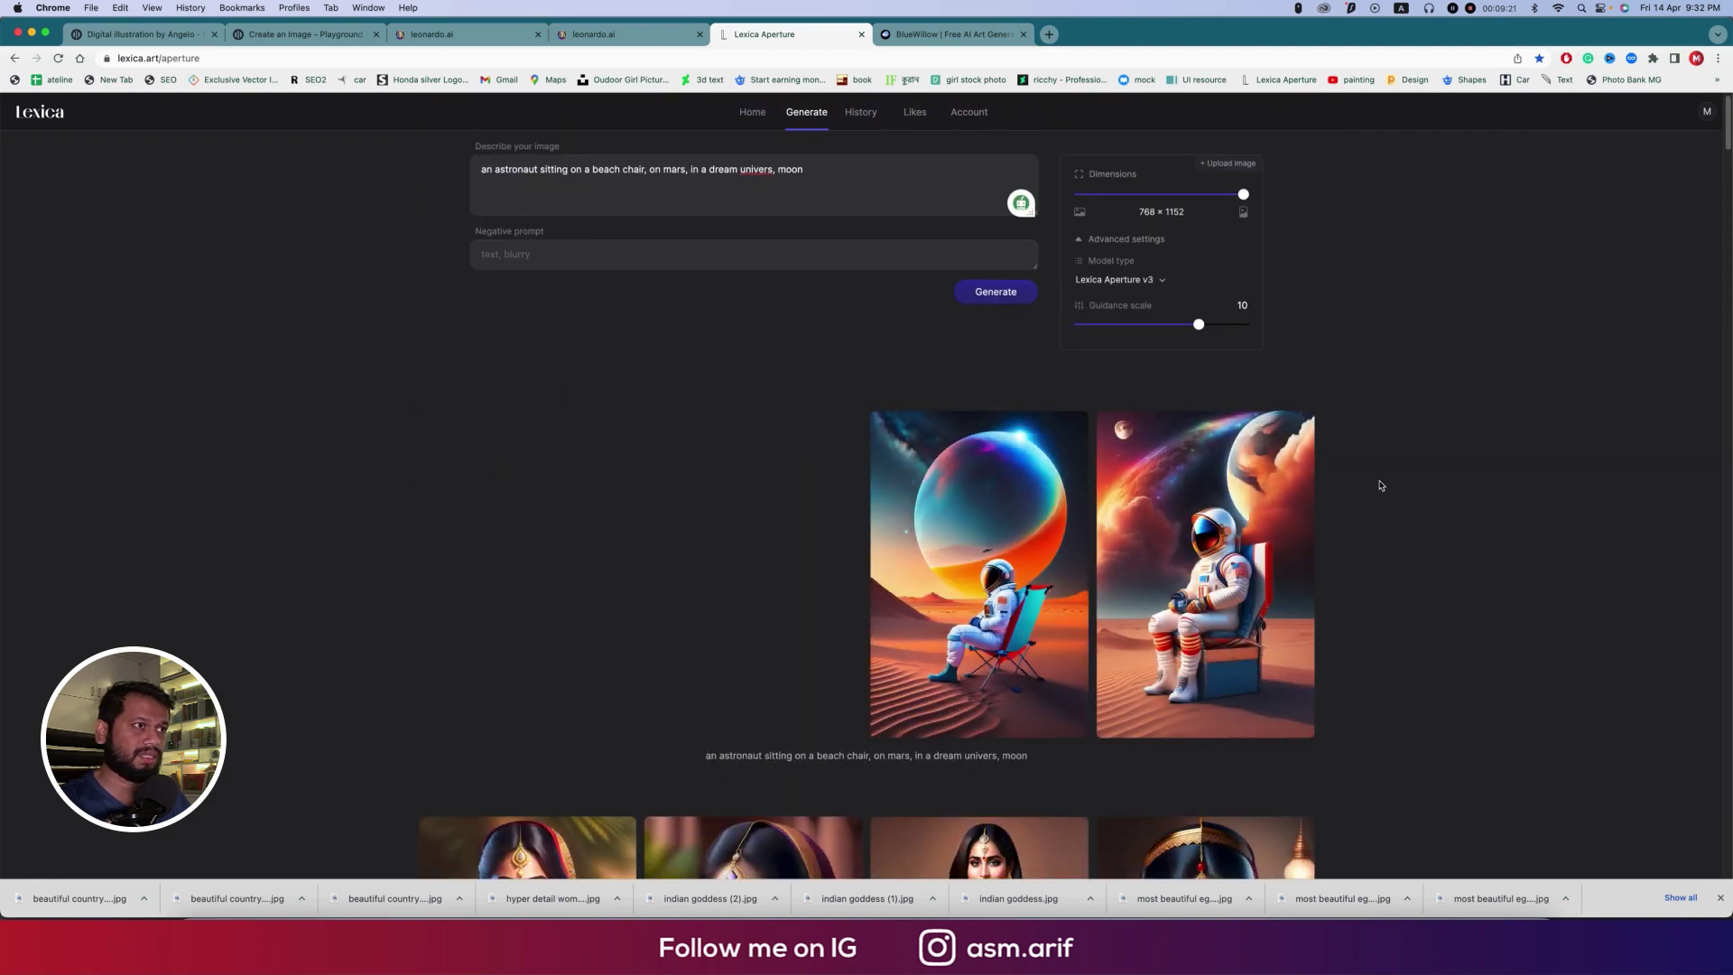
click(1220, 505)
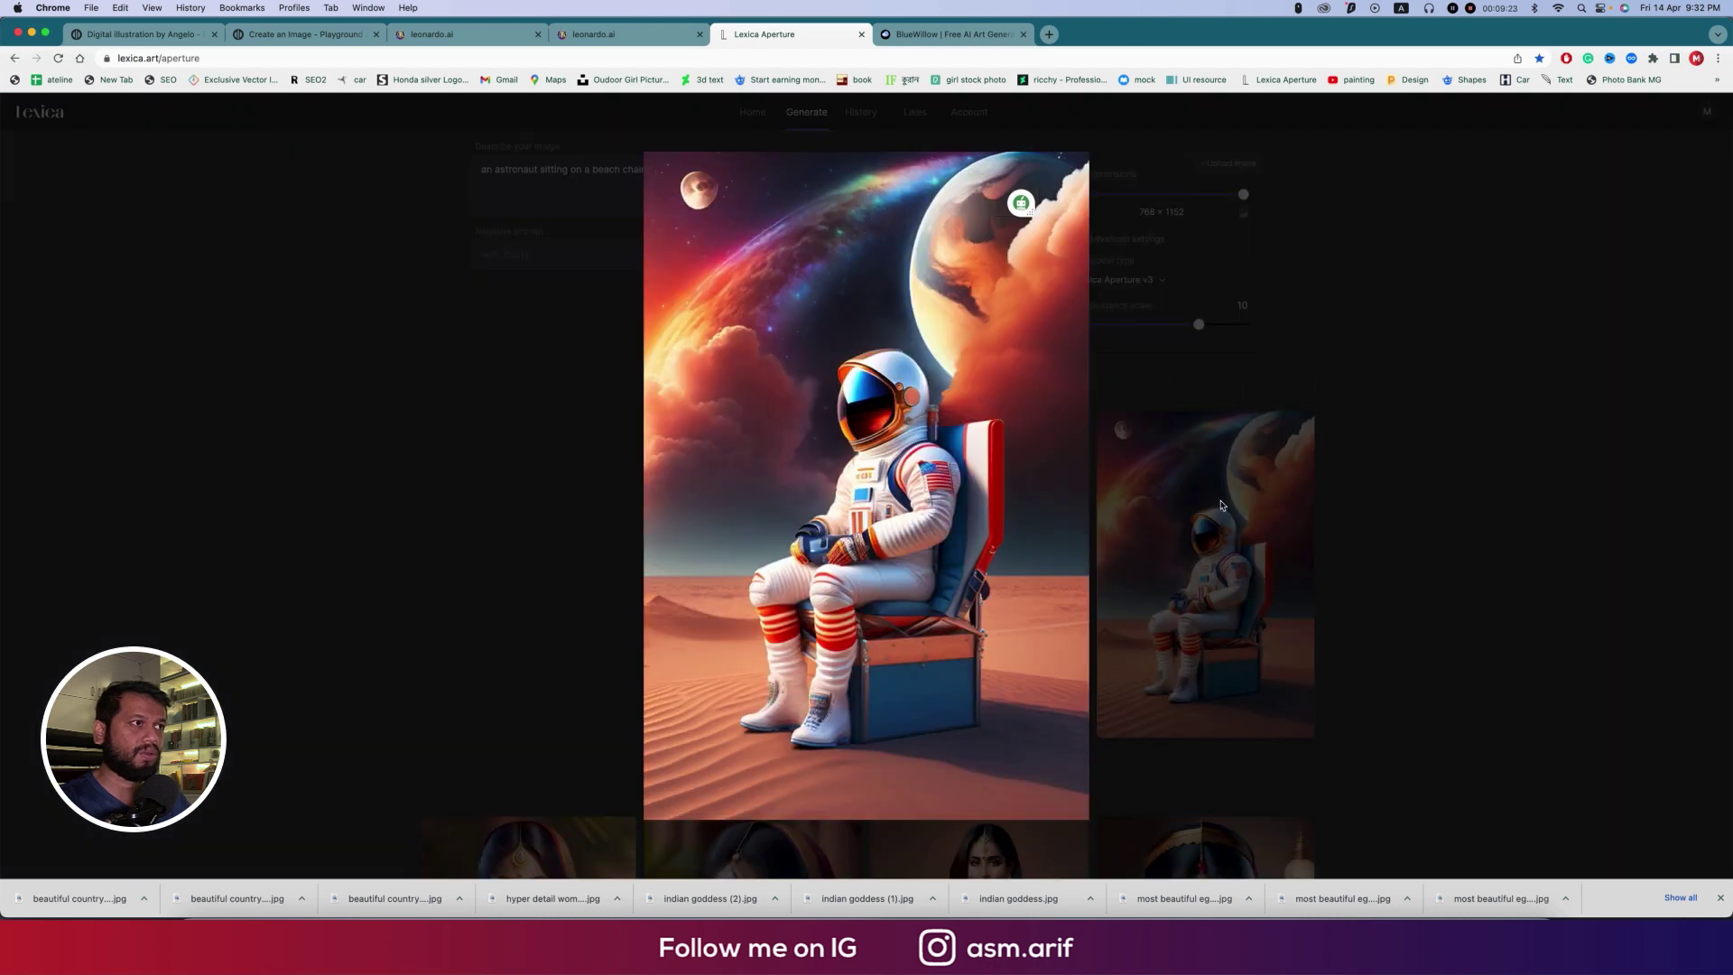
key(Right)
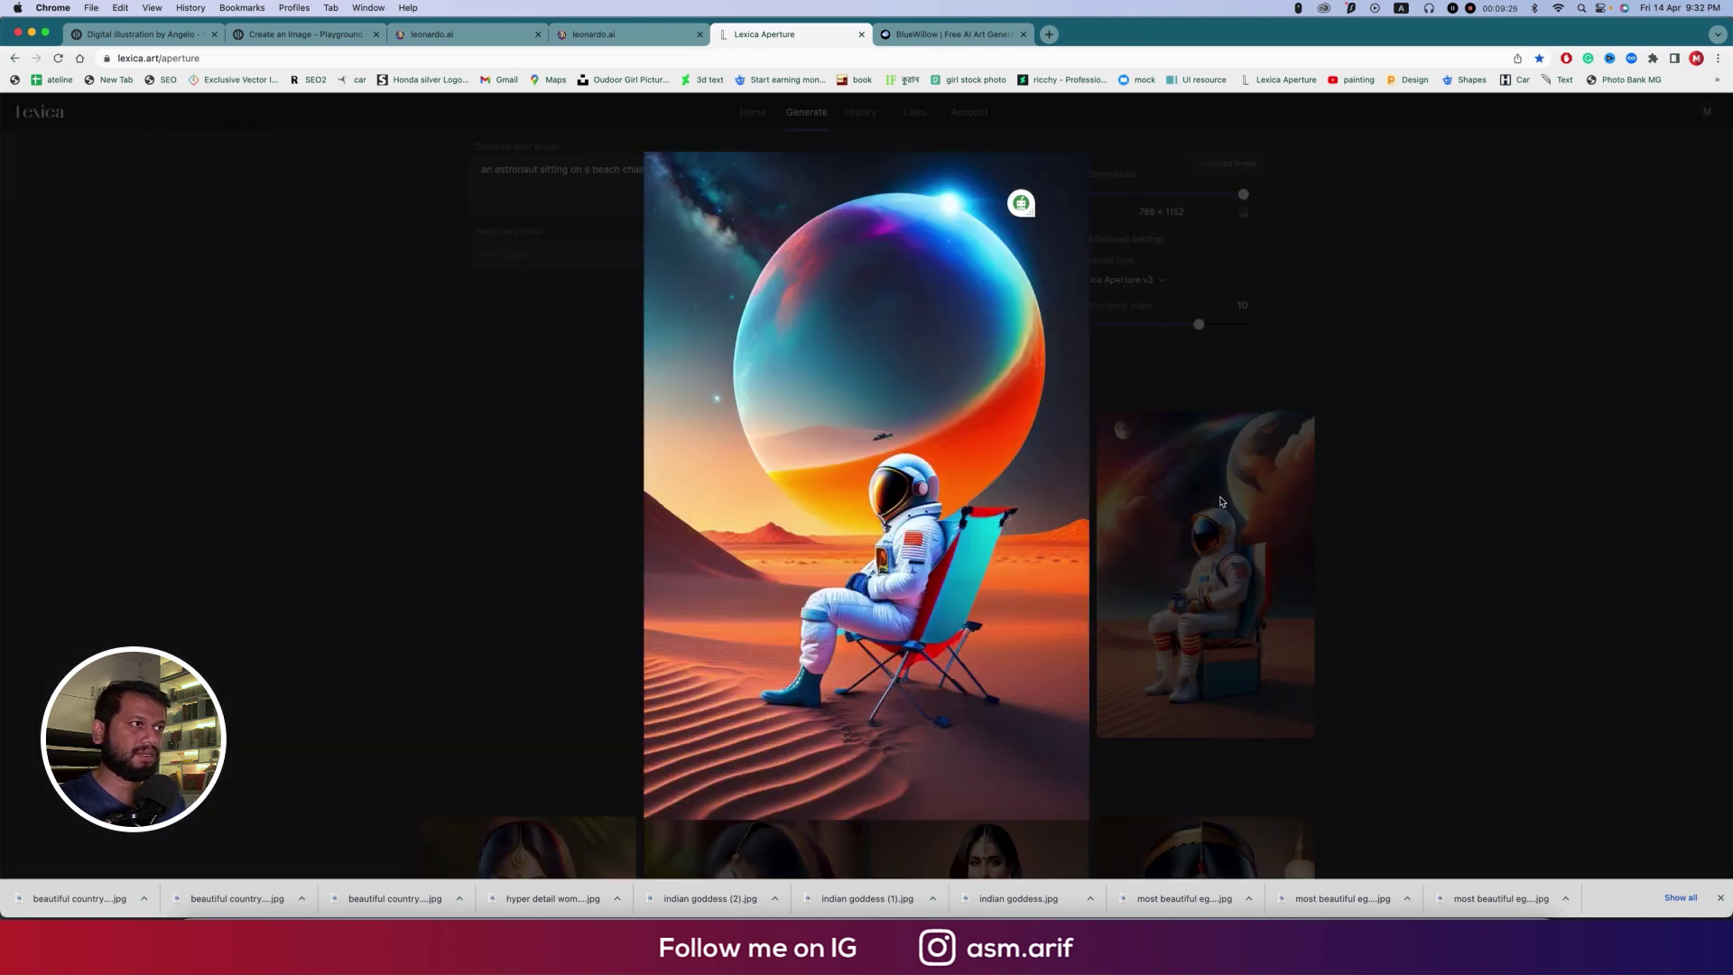
key(Right)
key(Escape)
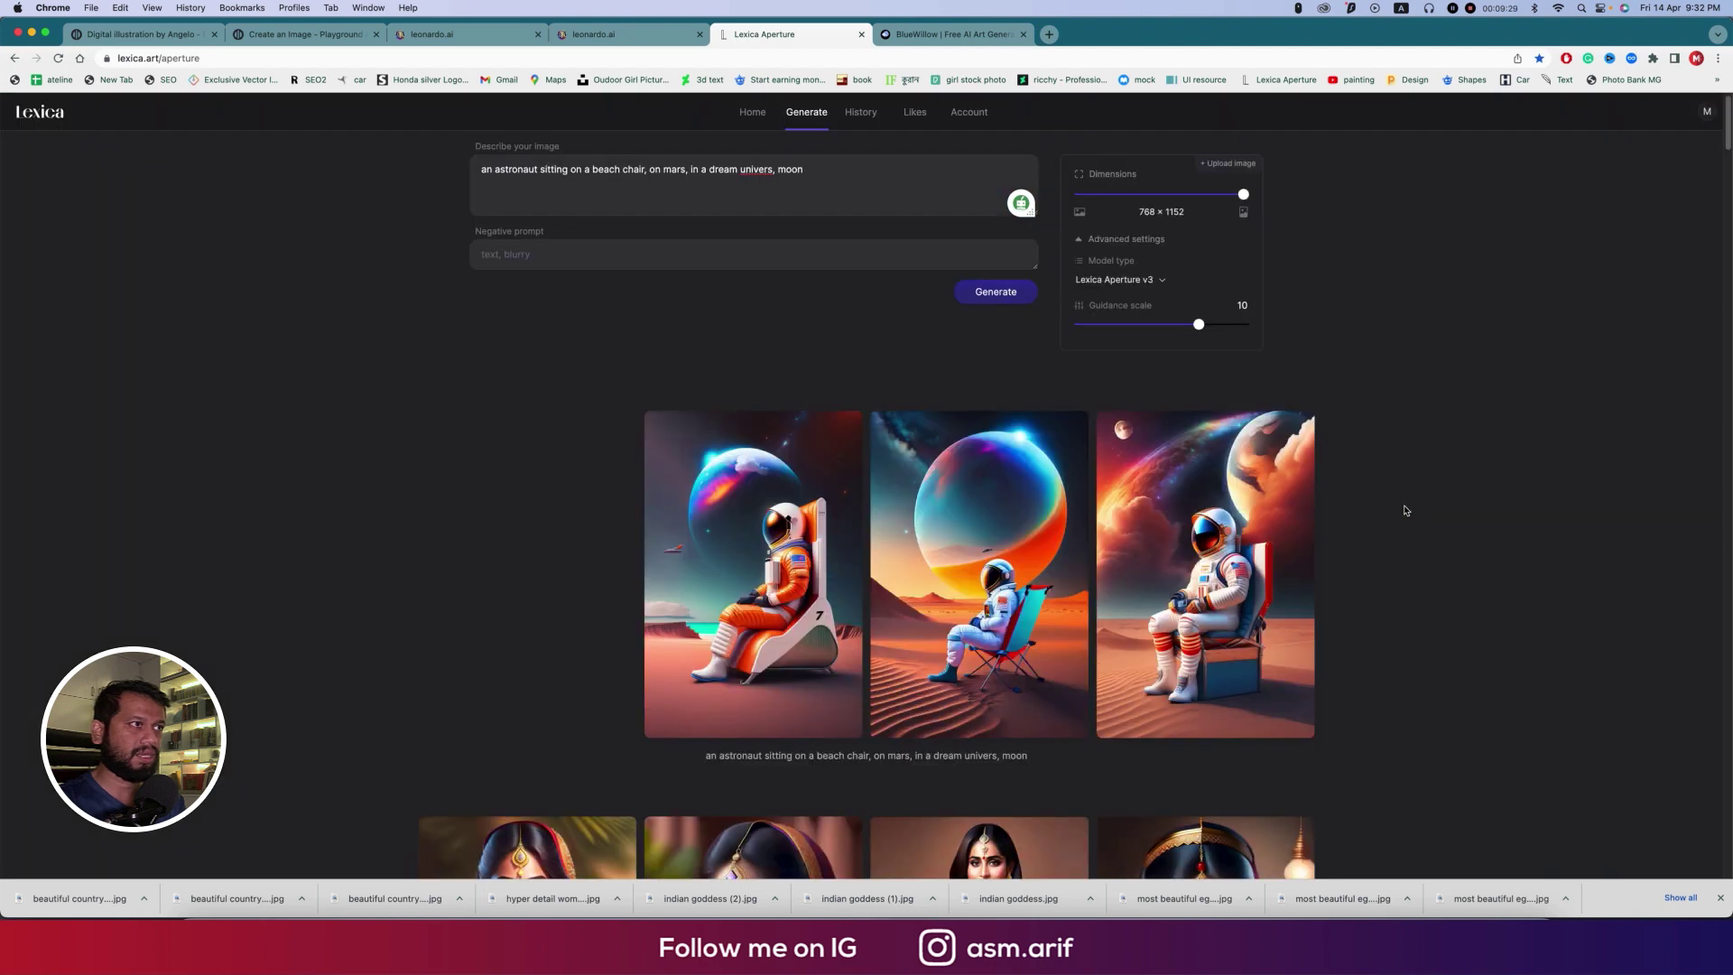
mouse_move(1169, 595)
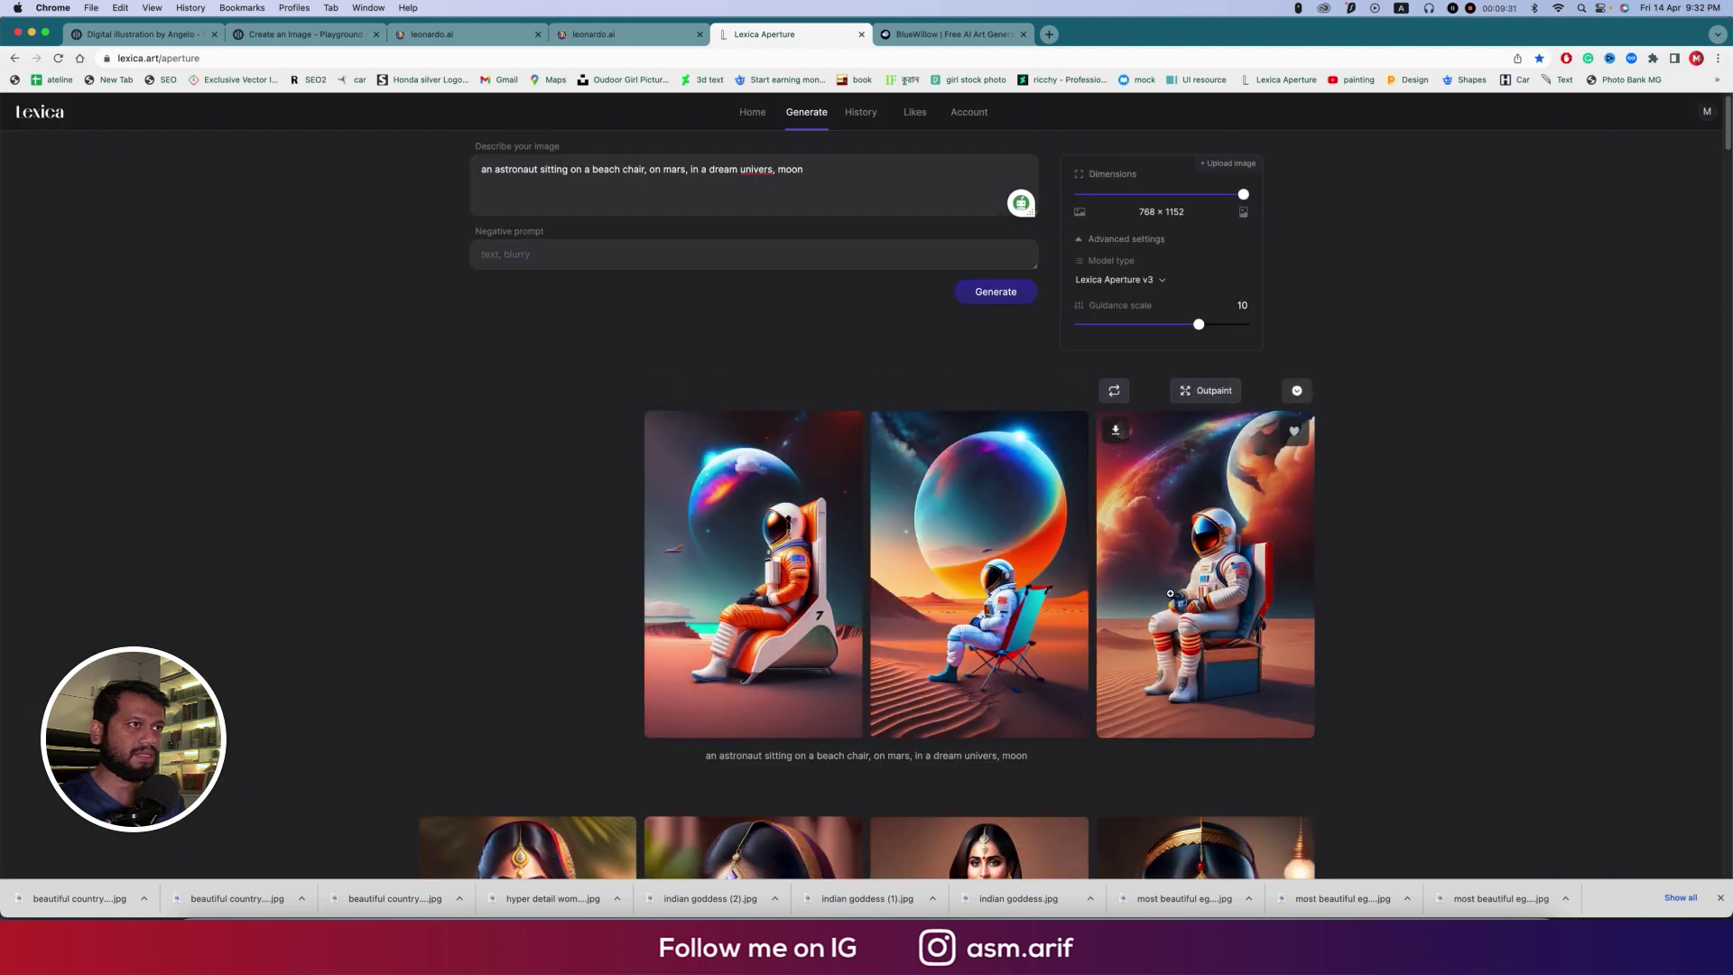
Download the astronaut-on-Mars images as JPGs and view the Camera Roll history of 197 results
click(1117, 431)
key(Return)
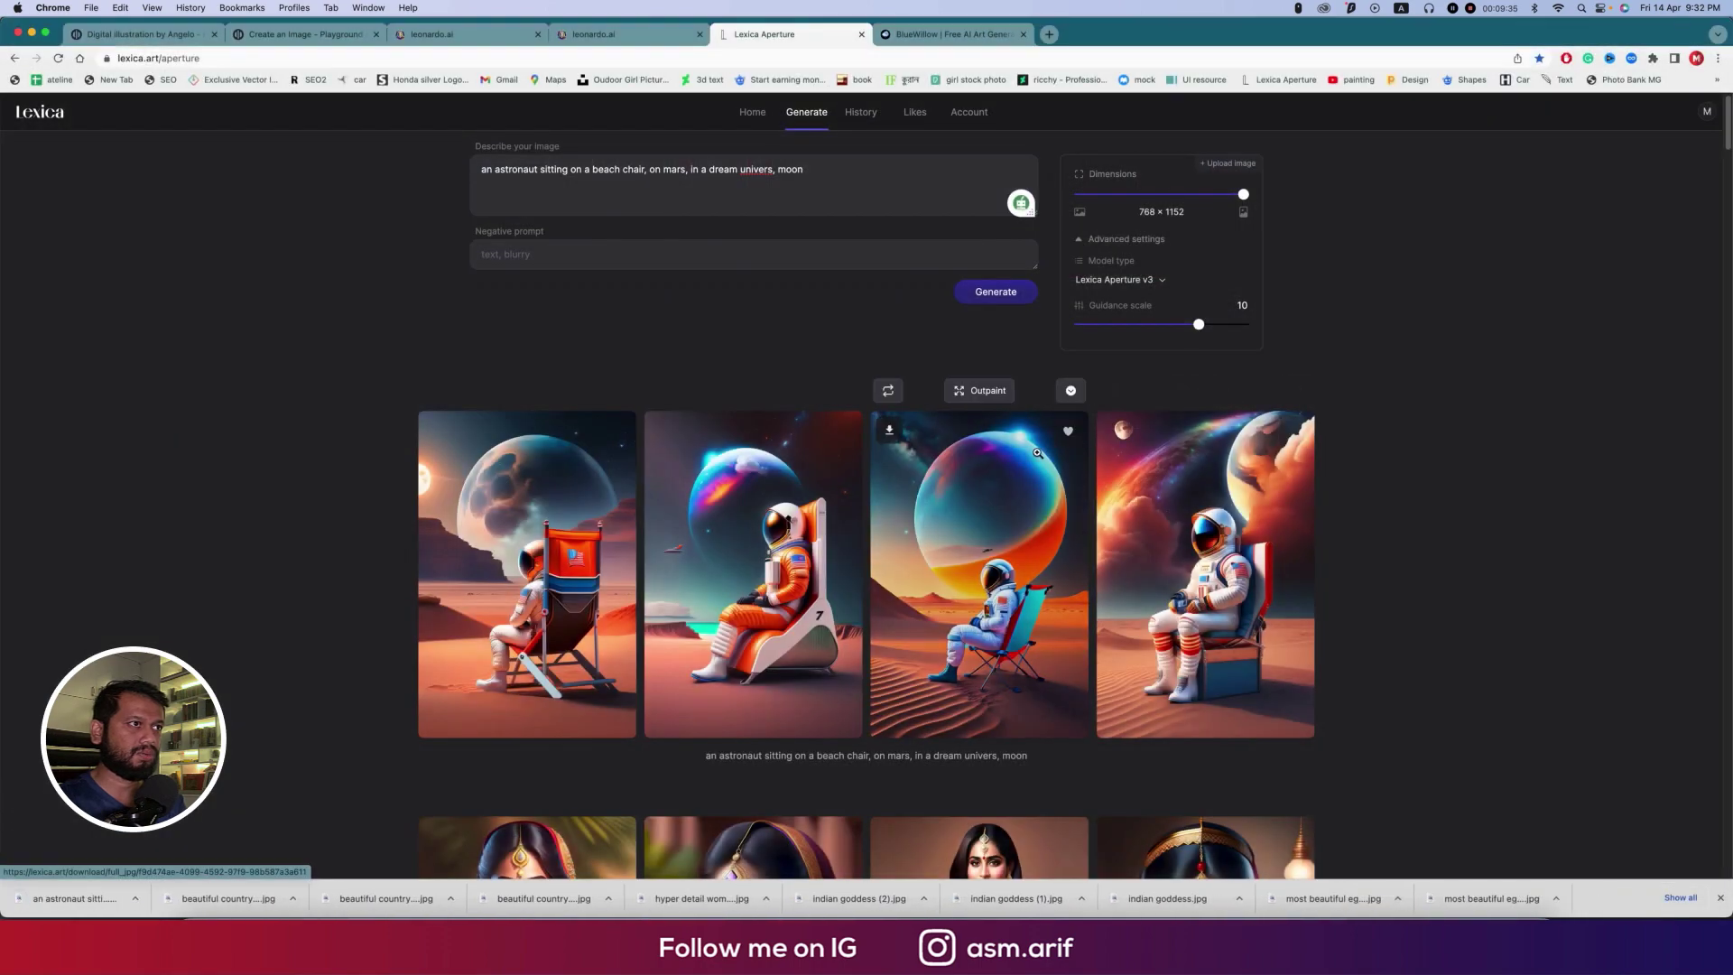
click(898, 439)
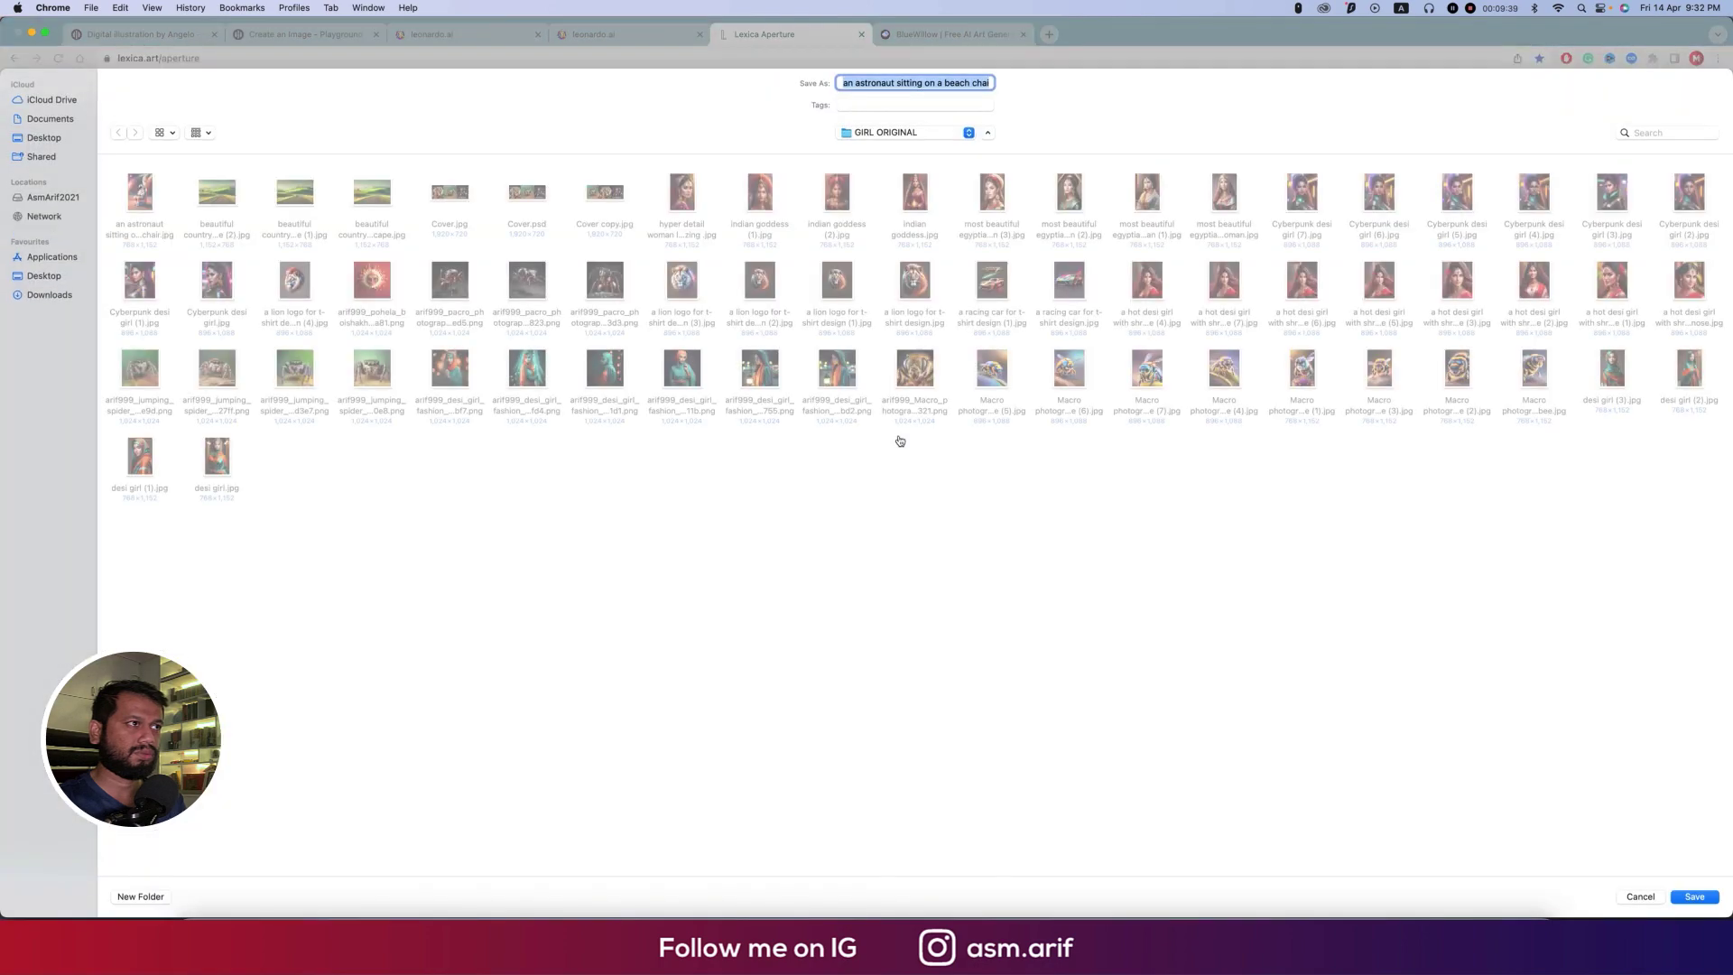
key(Return)
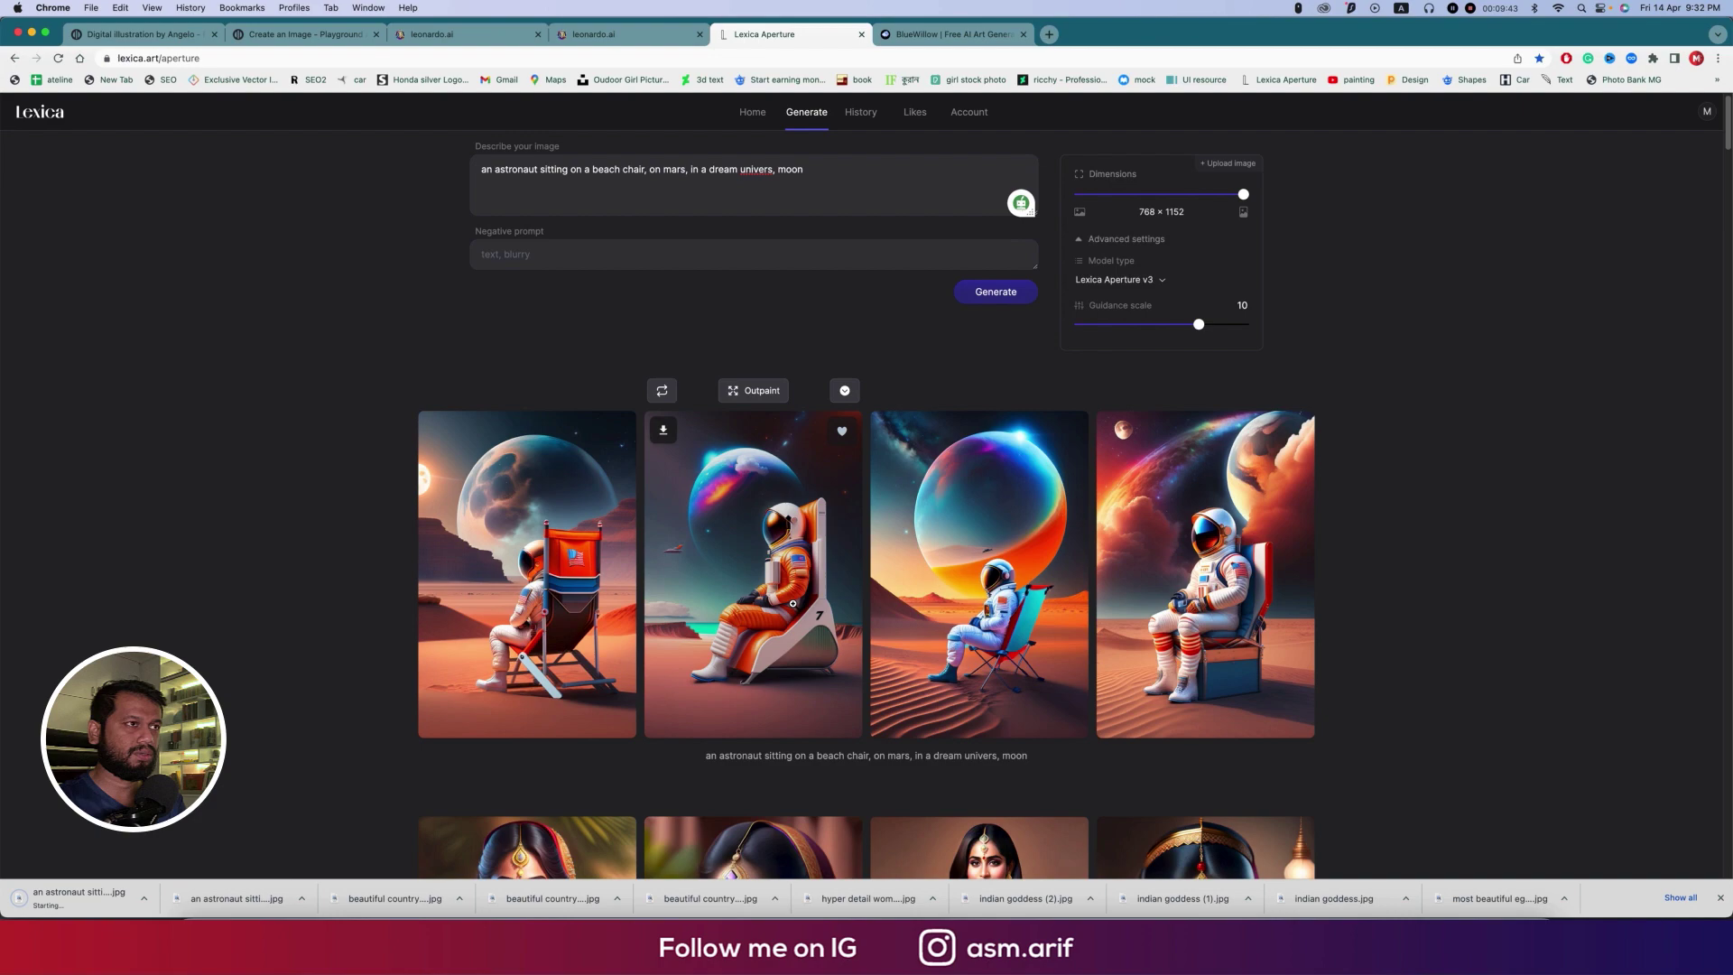
key(Return)
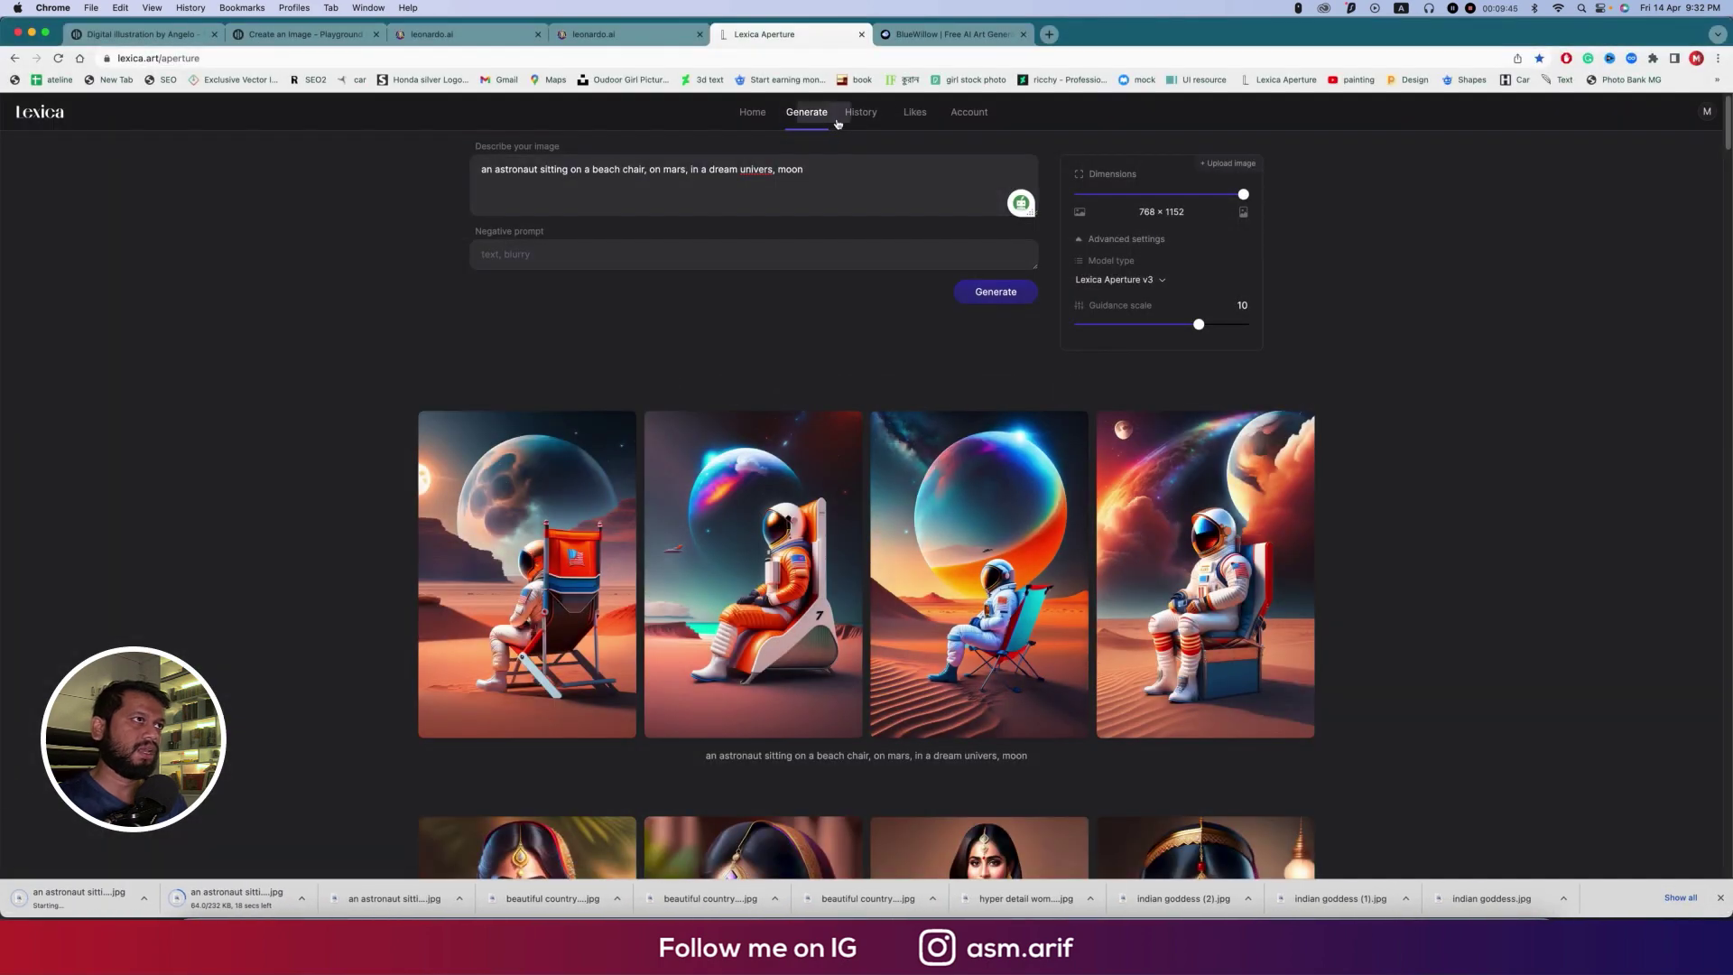
click(857, 116)
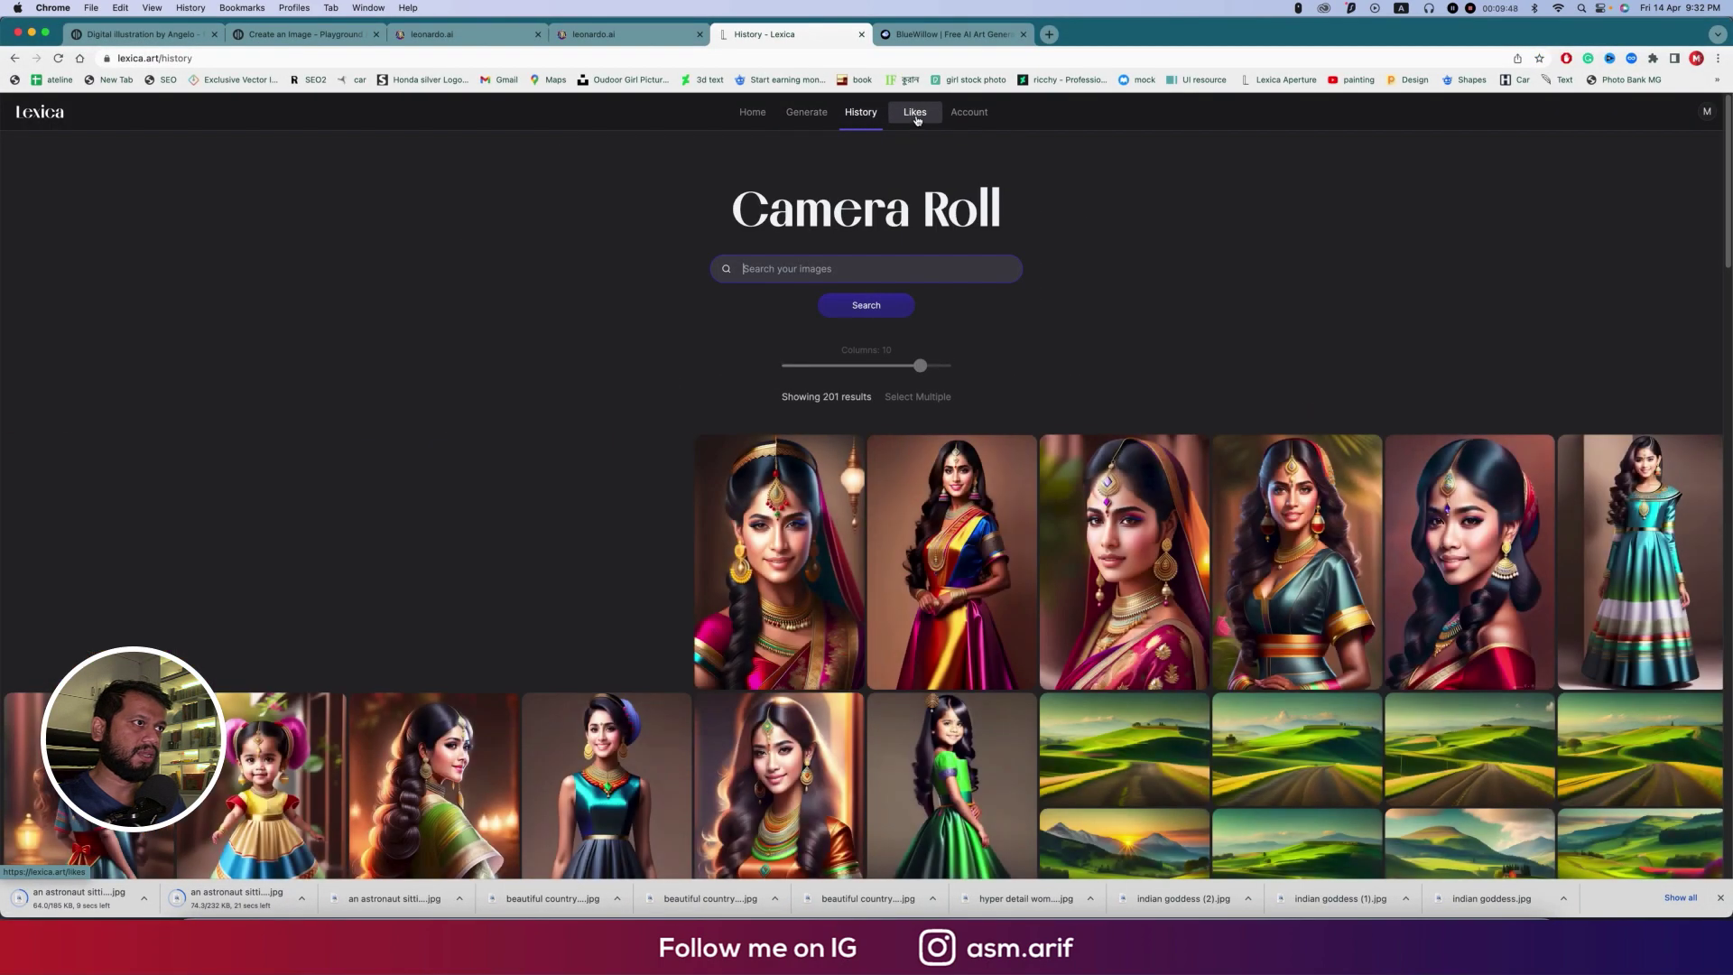
Look over the liked images and membership plans pages, then return to the home gallery
click(912, 123)
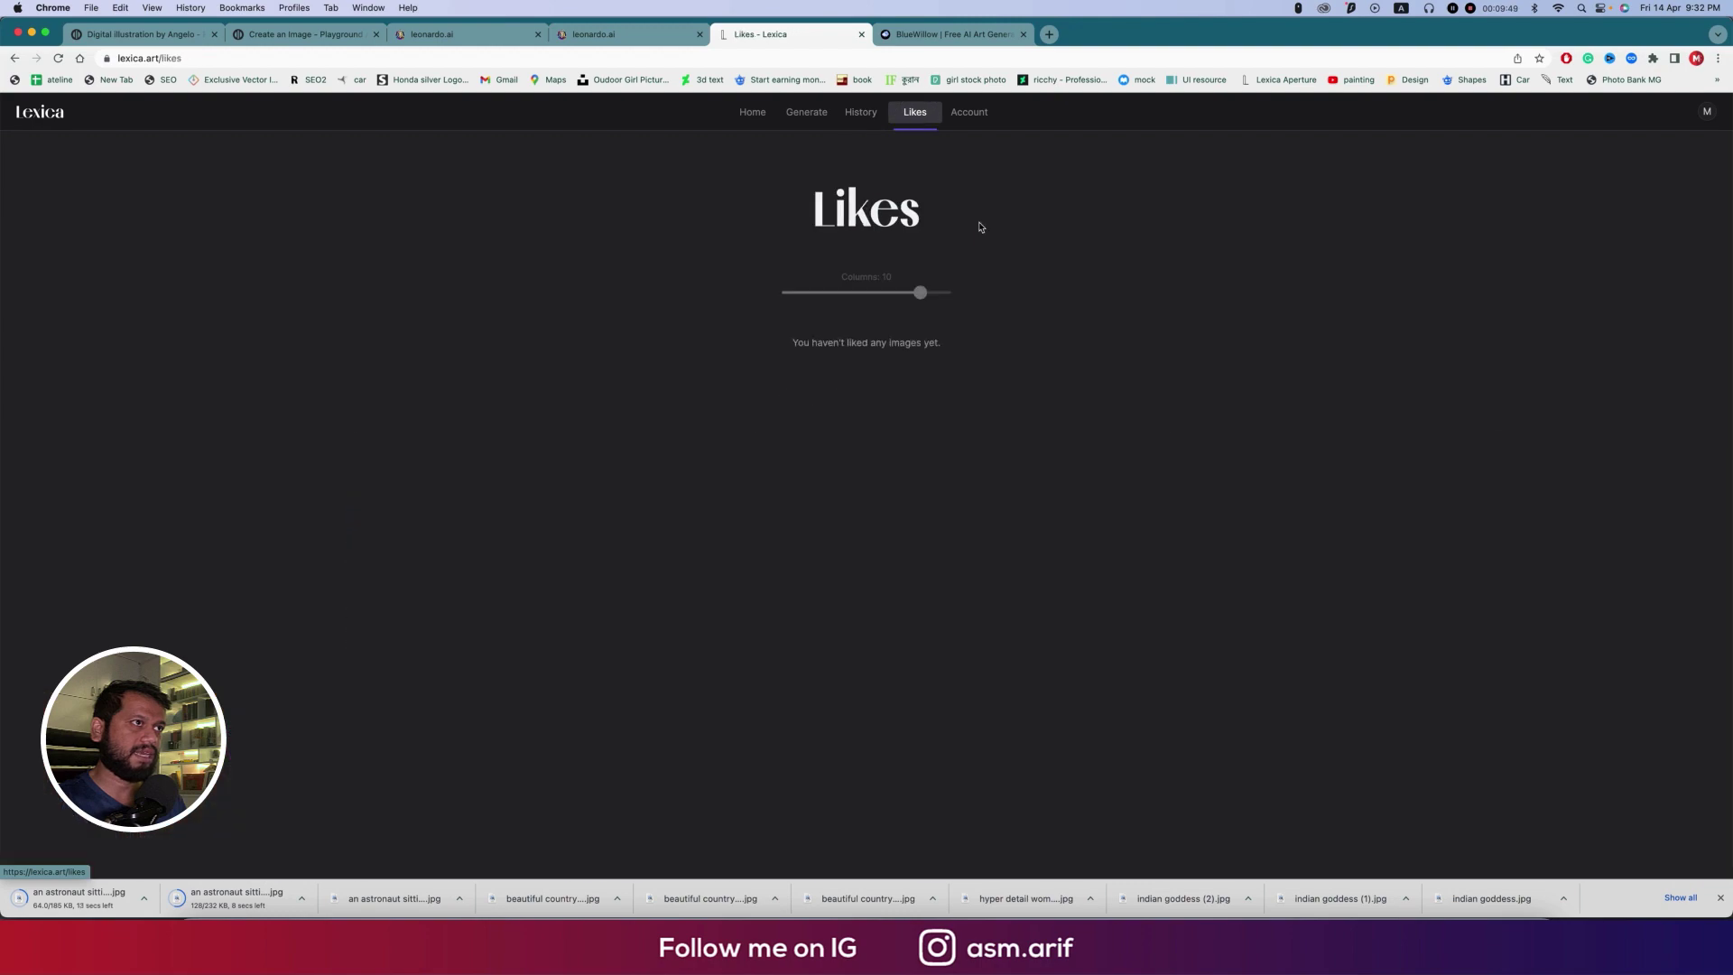
click(971, 114)
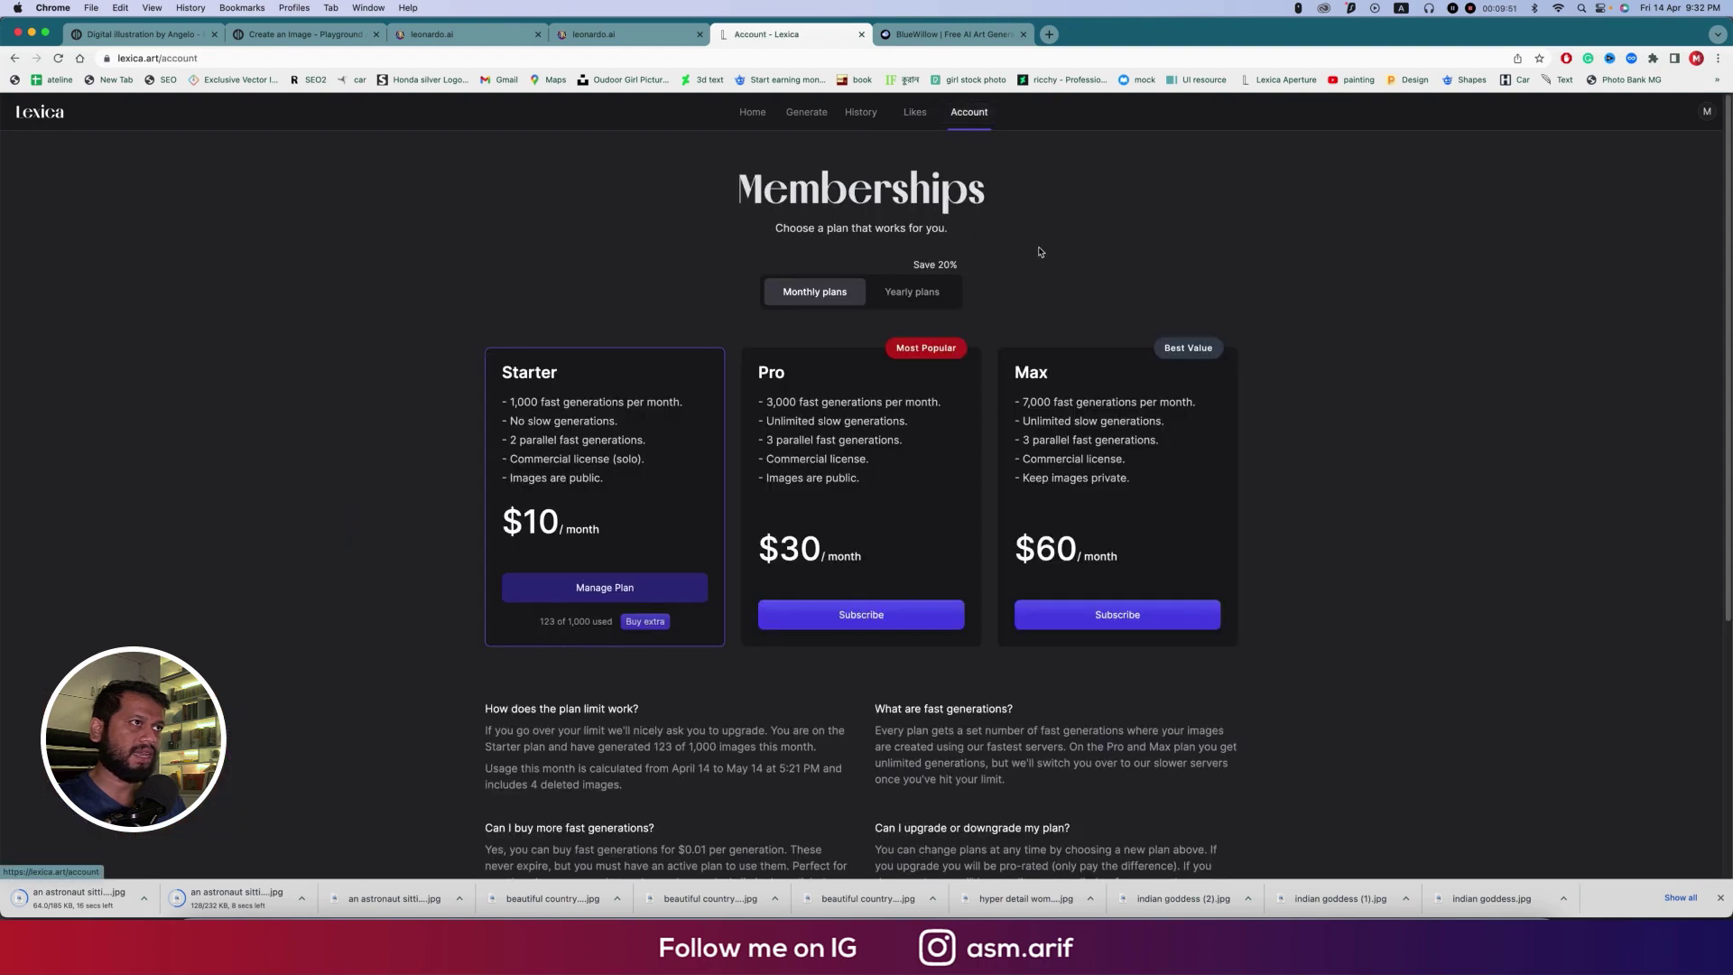
click(756, 114)
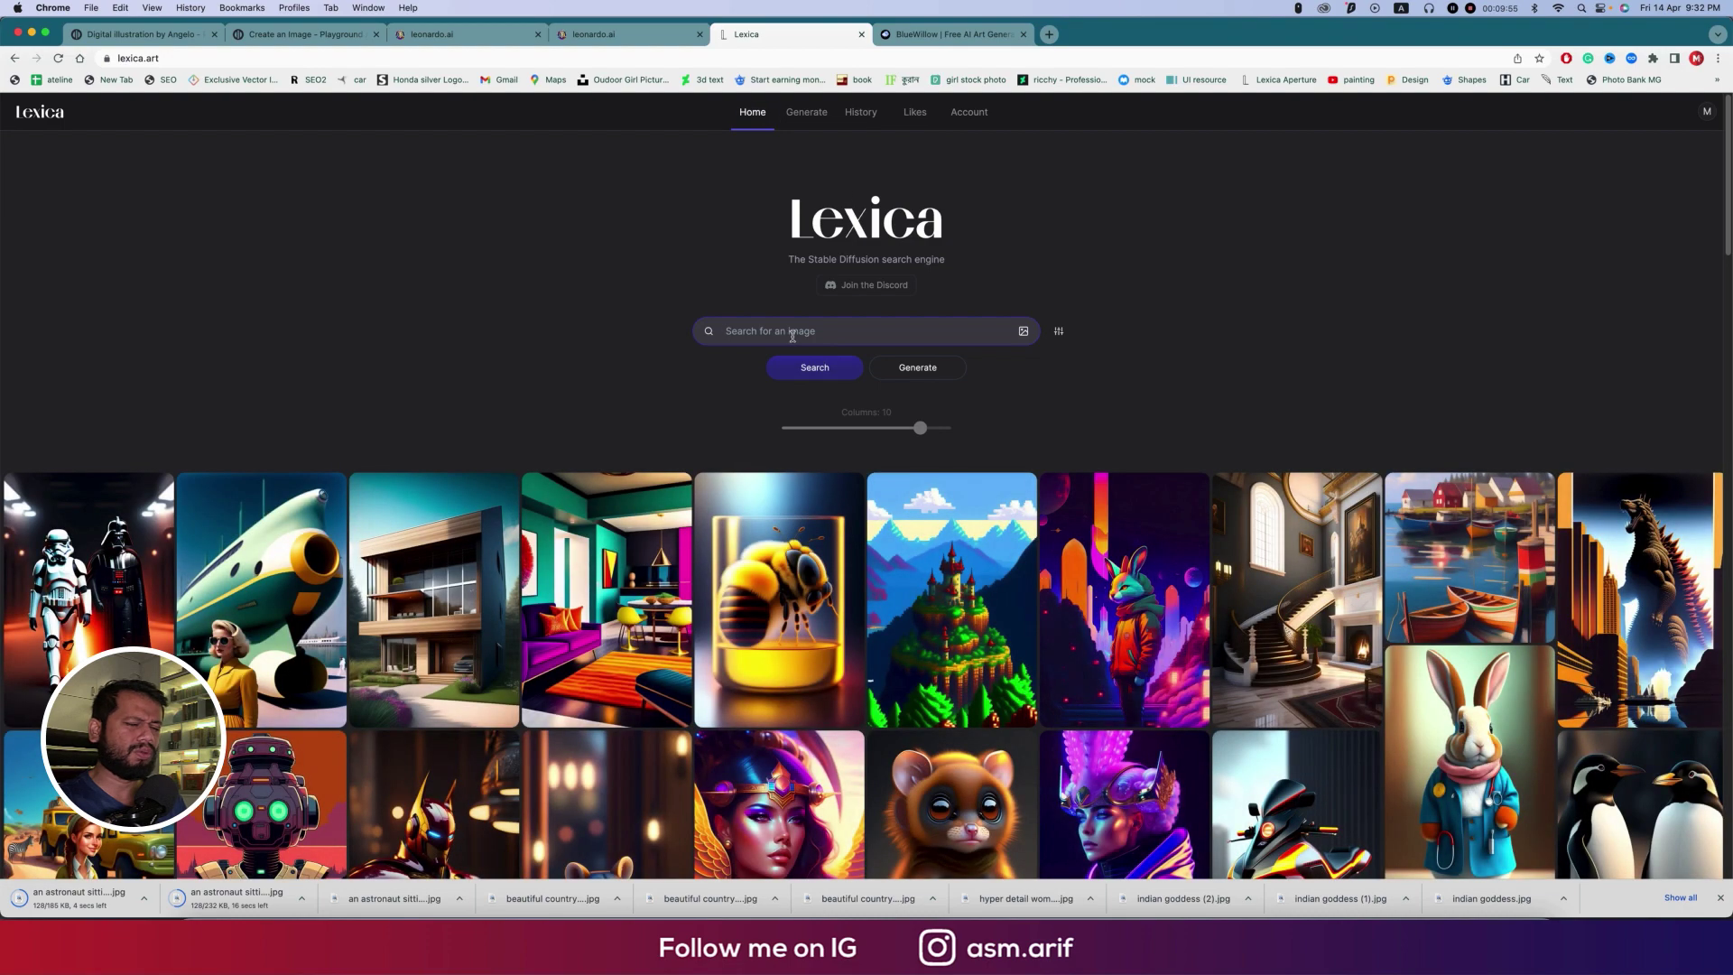
Search the gallery for 'landcape' and scroll through the 1,969 results
click(792, 336)
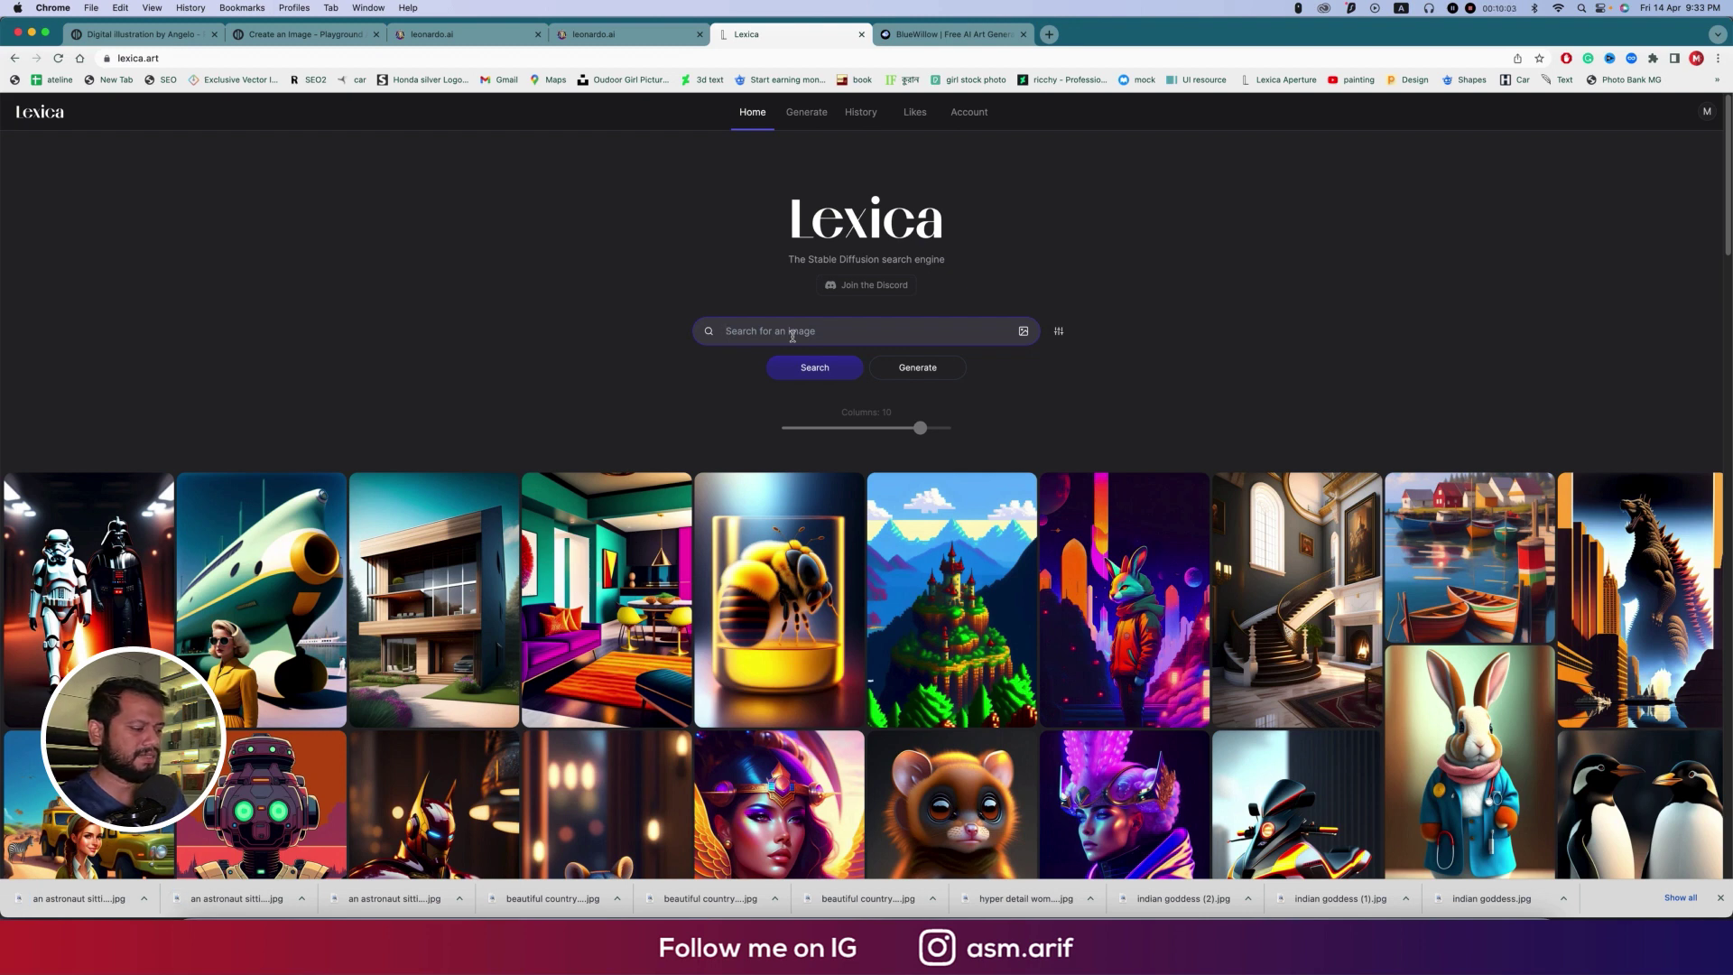
text(landcap)
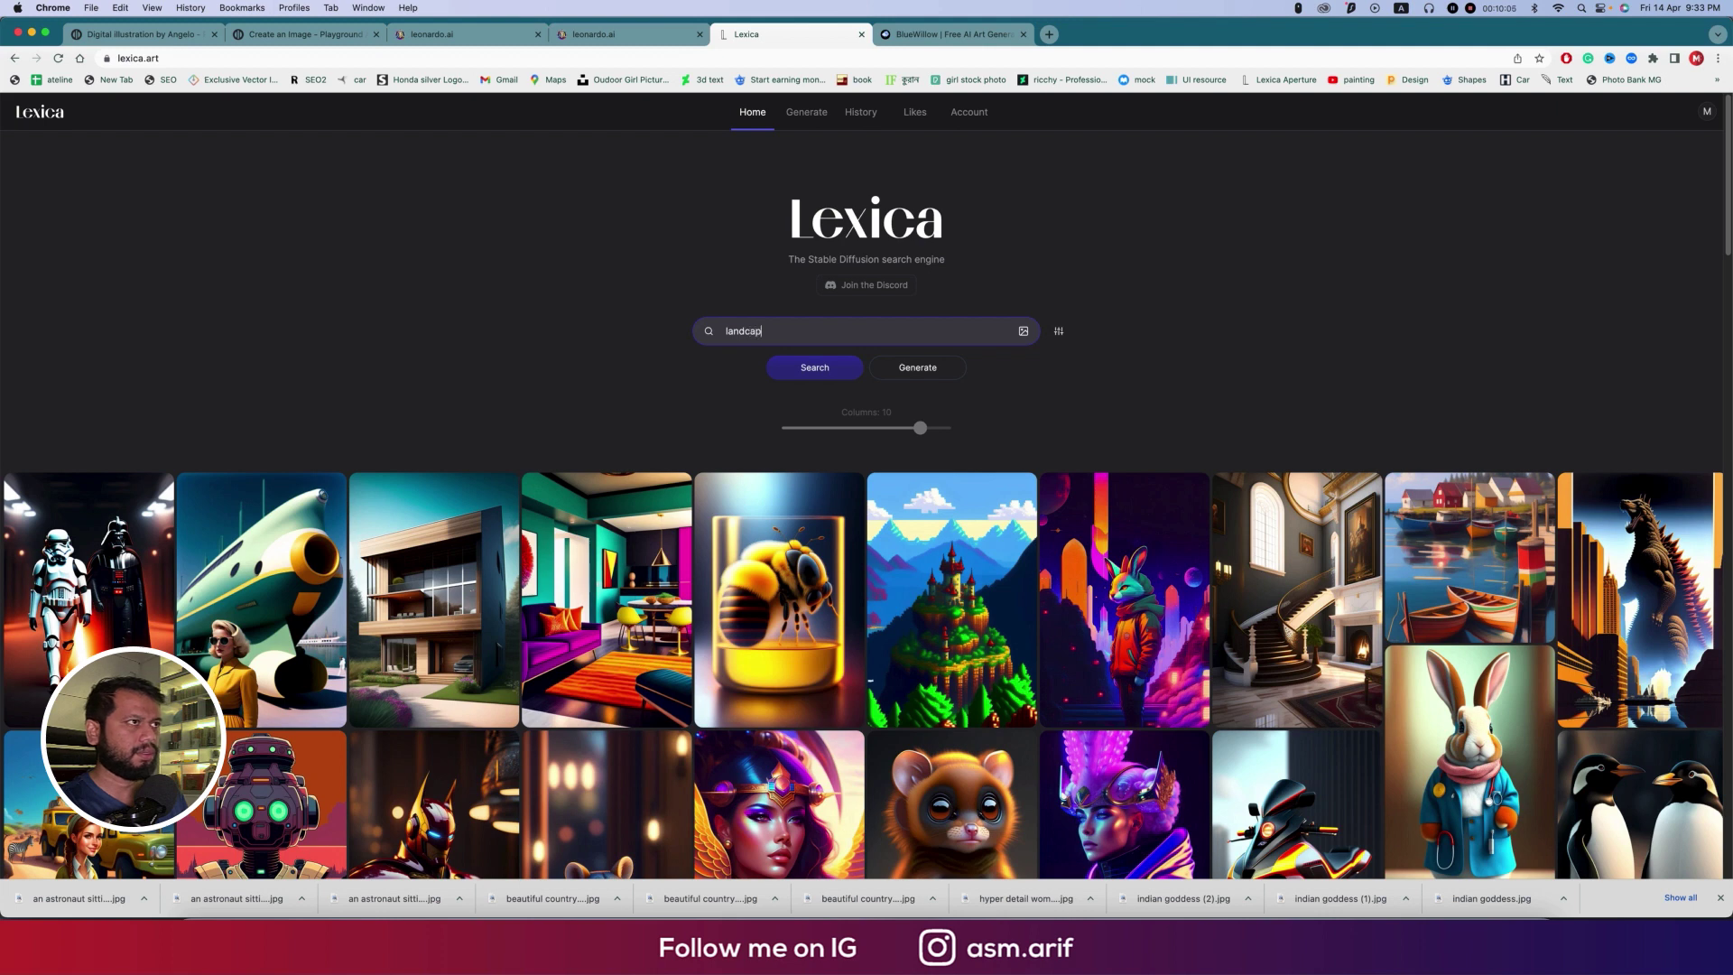
text(e)
key(Return)
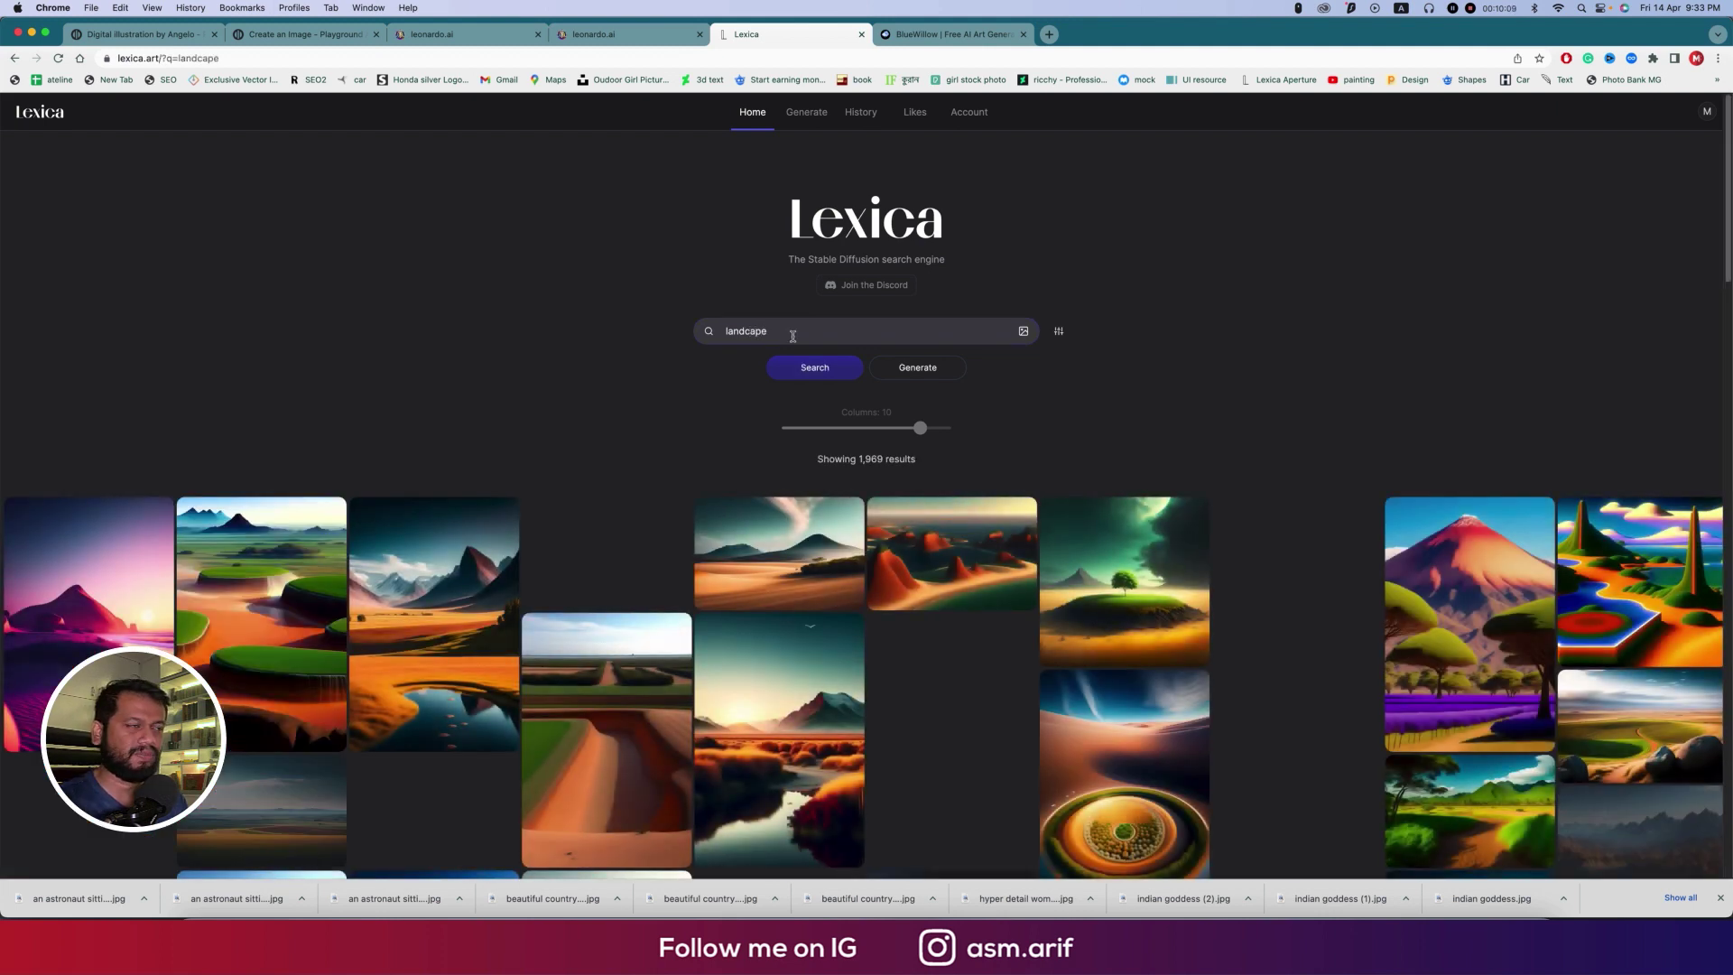
scroll(793, 339, down, 5)
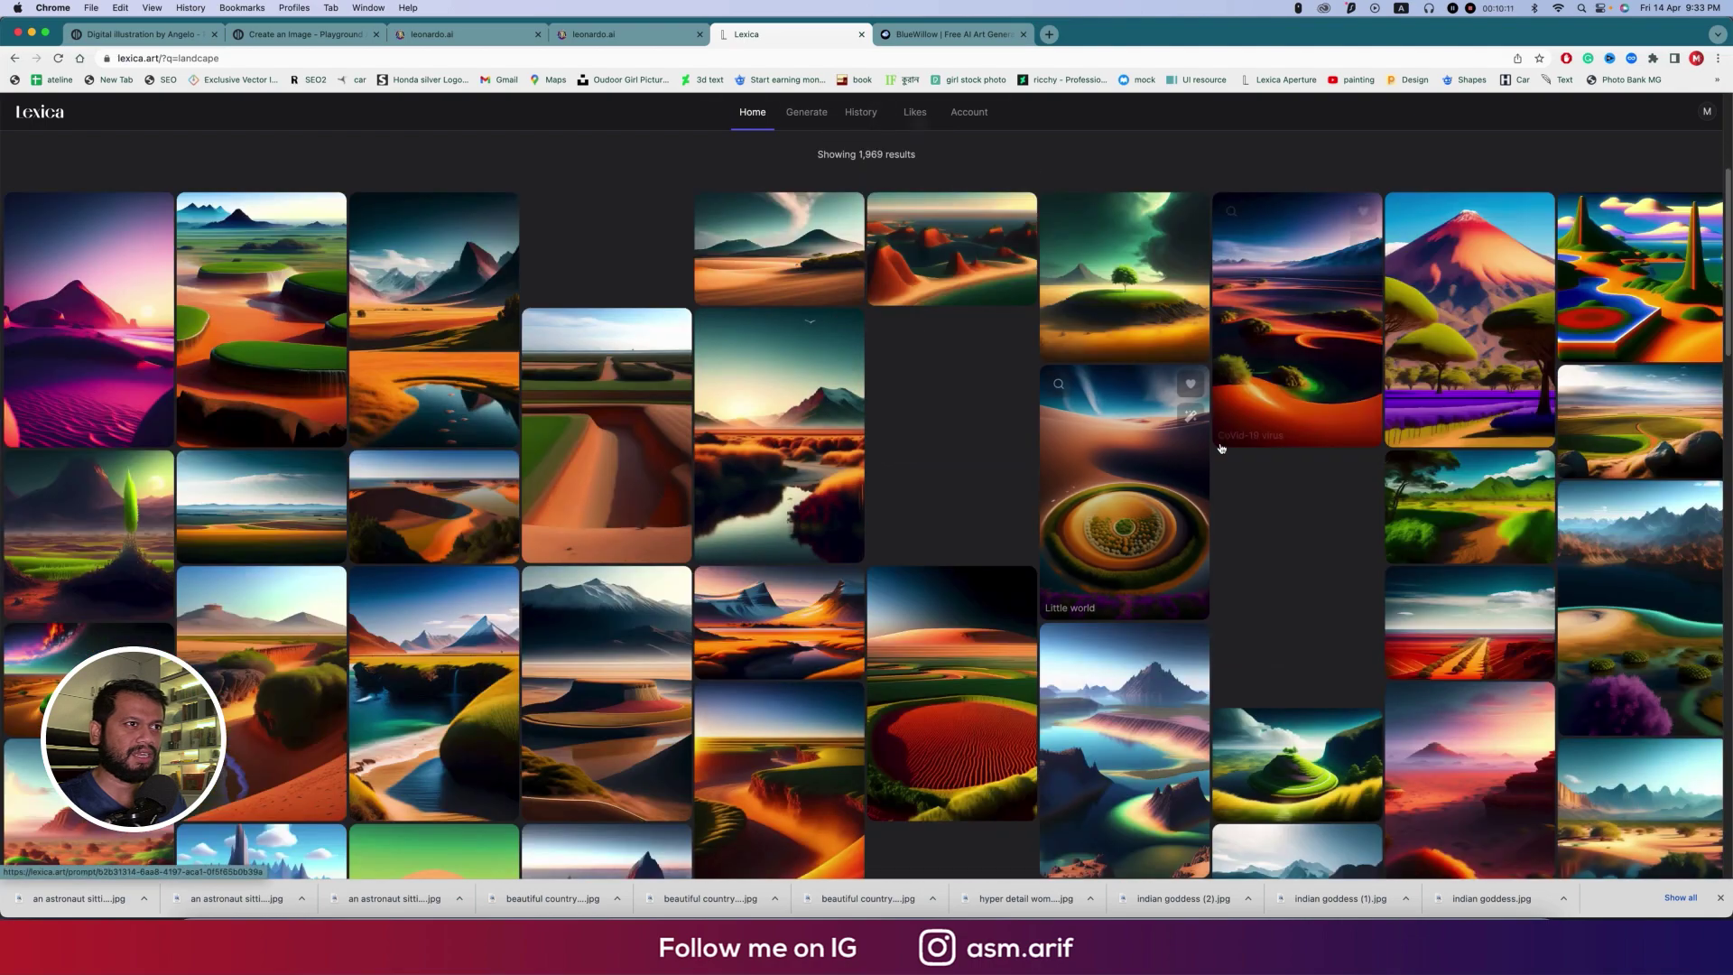
scroll(1220, 449, down, 15)
scroll(1220, 449, down, 15)
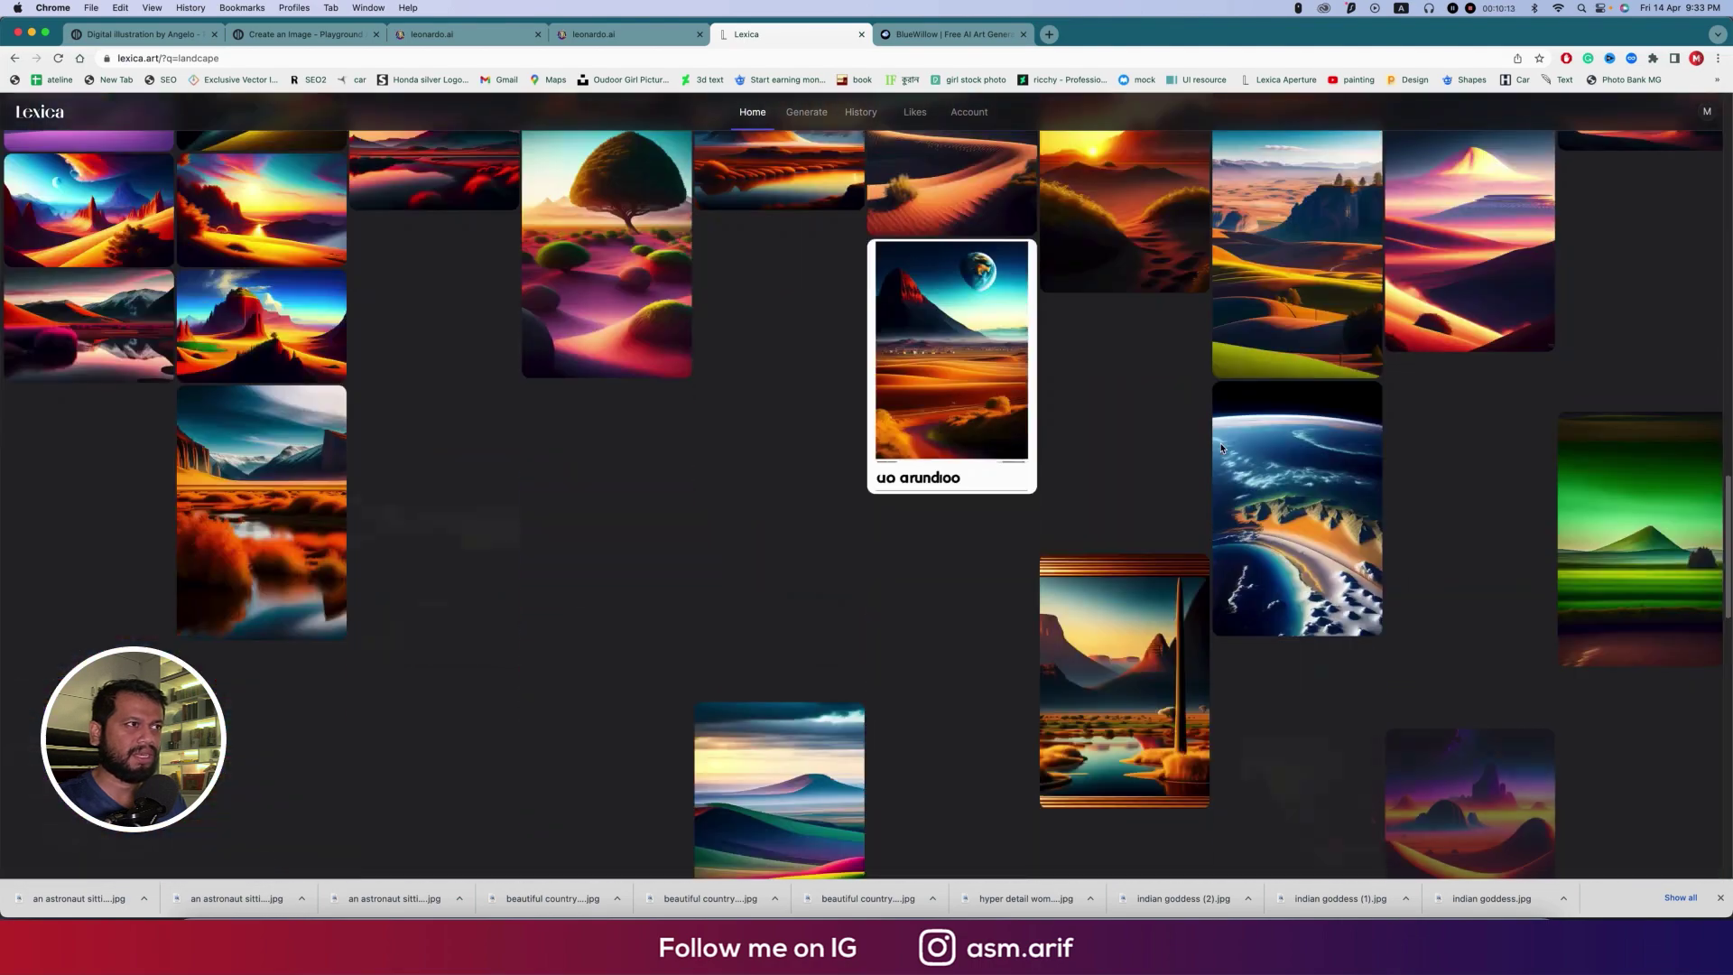
scroll(1294, 479, down, 15)
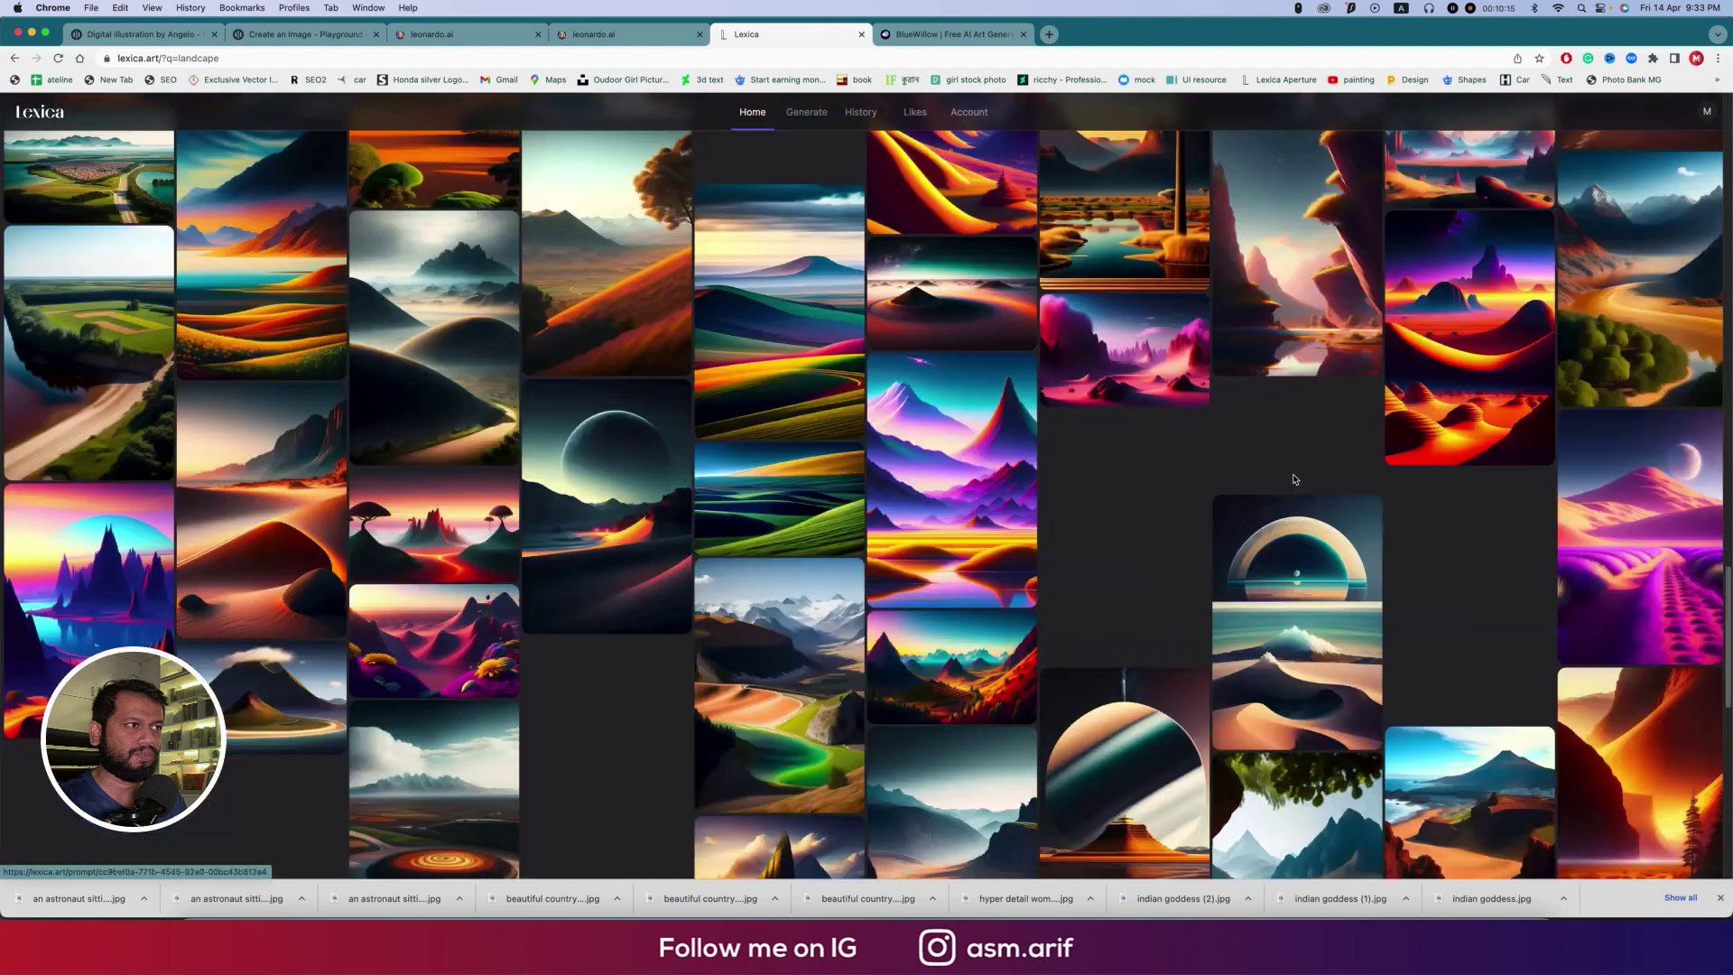
scroll(1294, 479, up, 20)
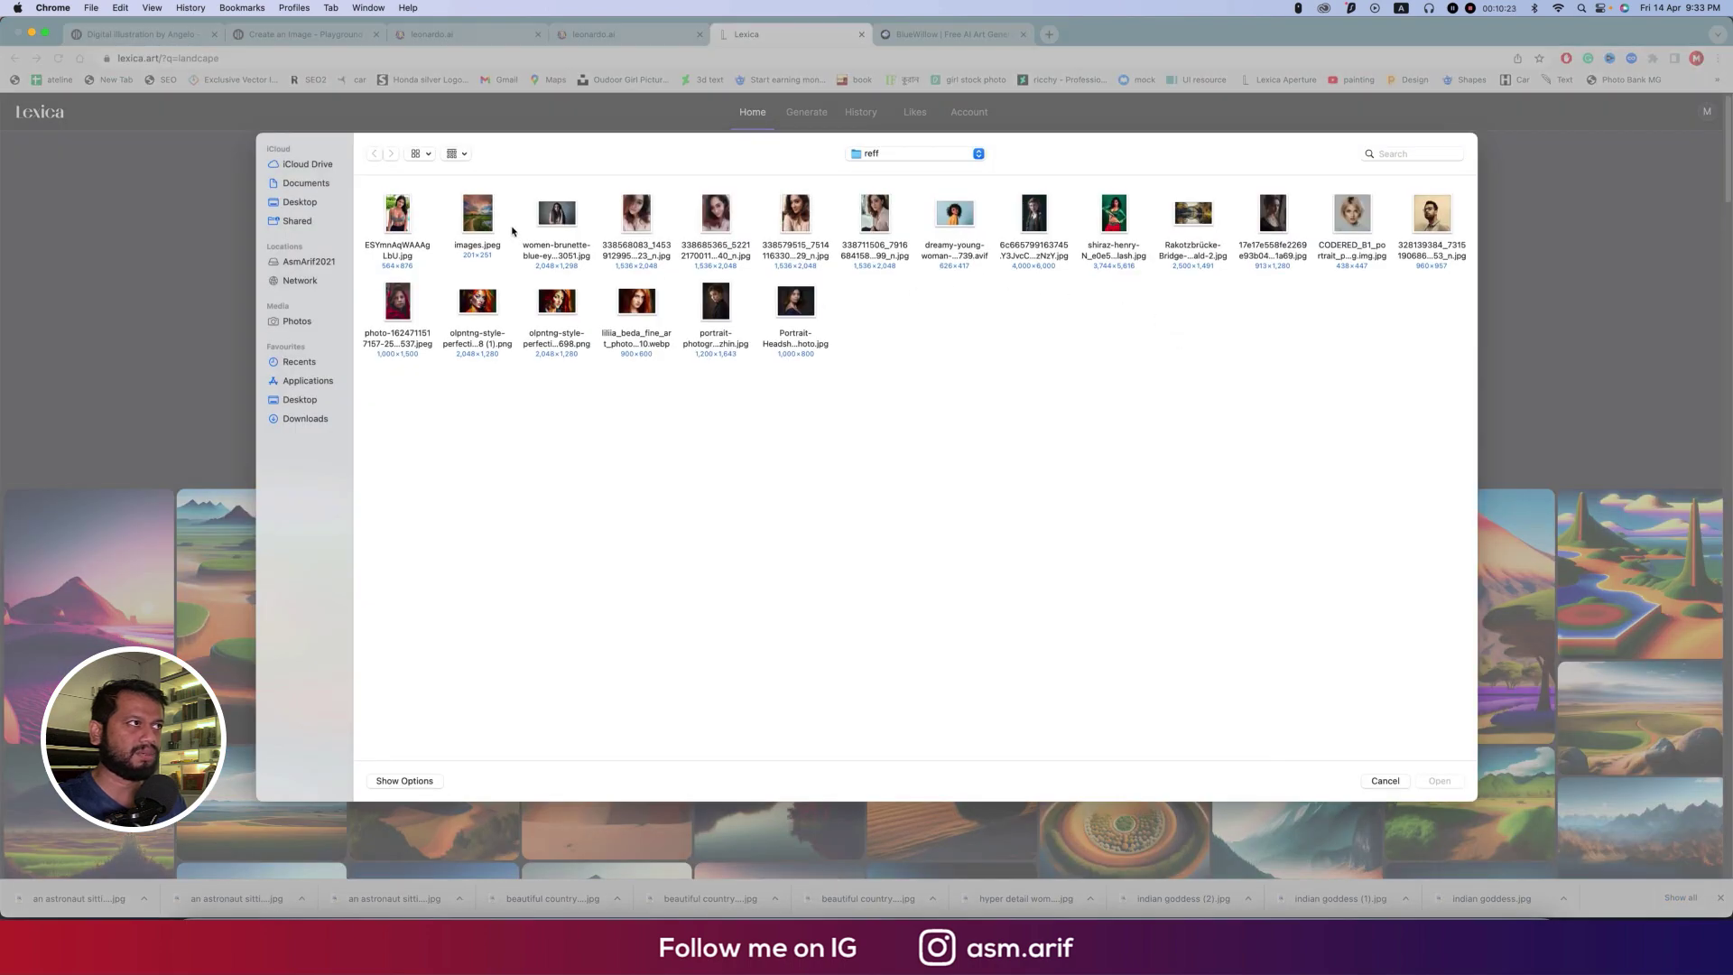
Search by the images.jpeg landscape photo, then return to the Generate page with the astronaut prompt
double_click(477, 213)
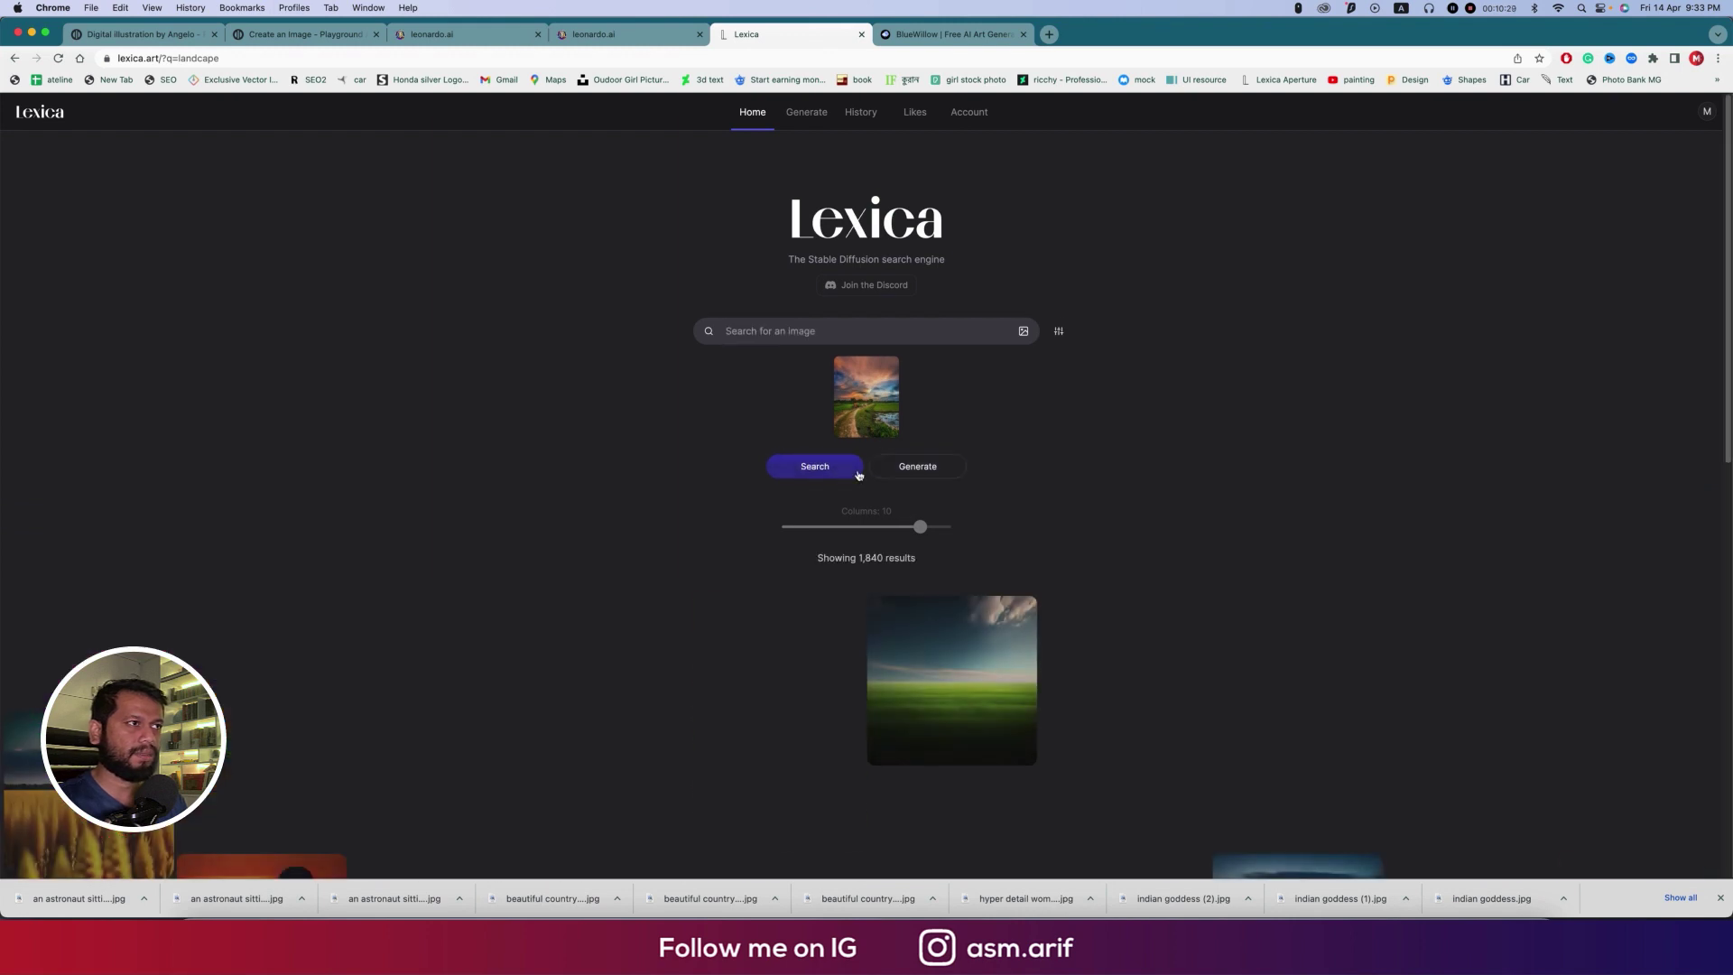
click(934, 474)
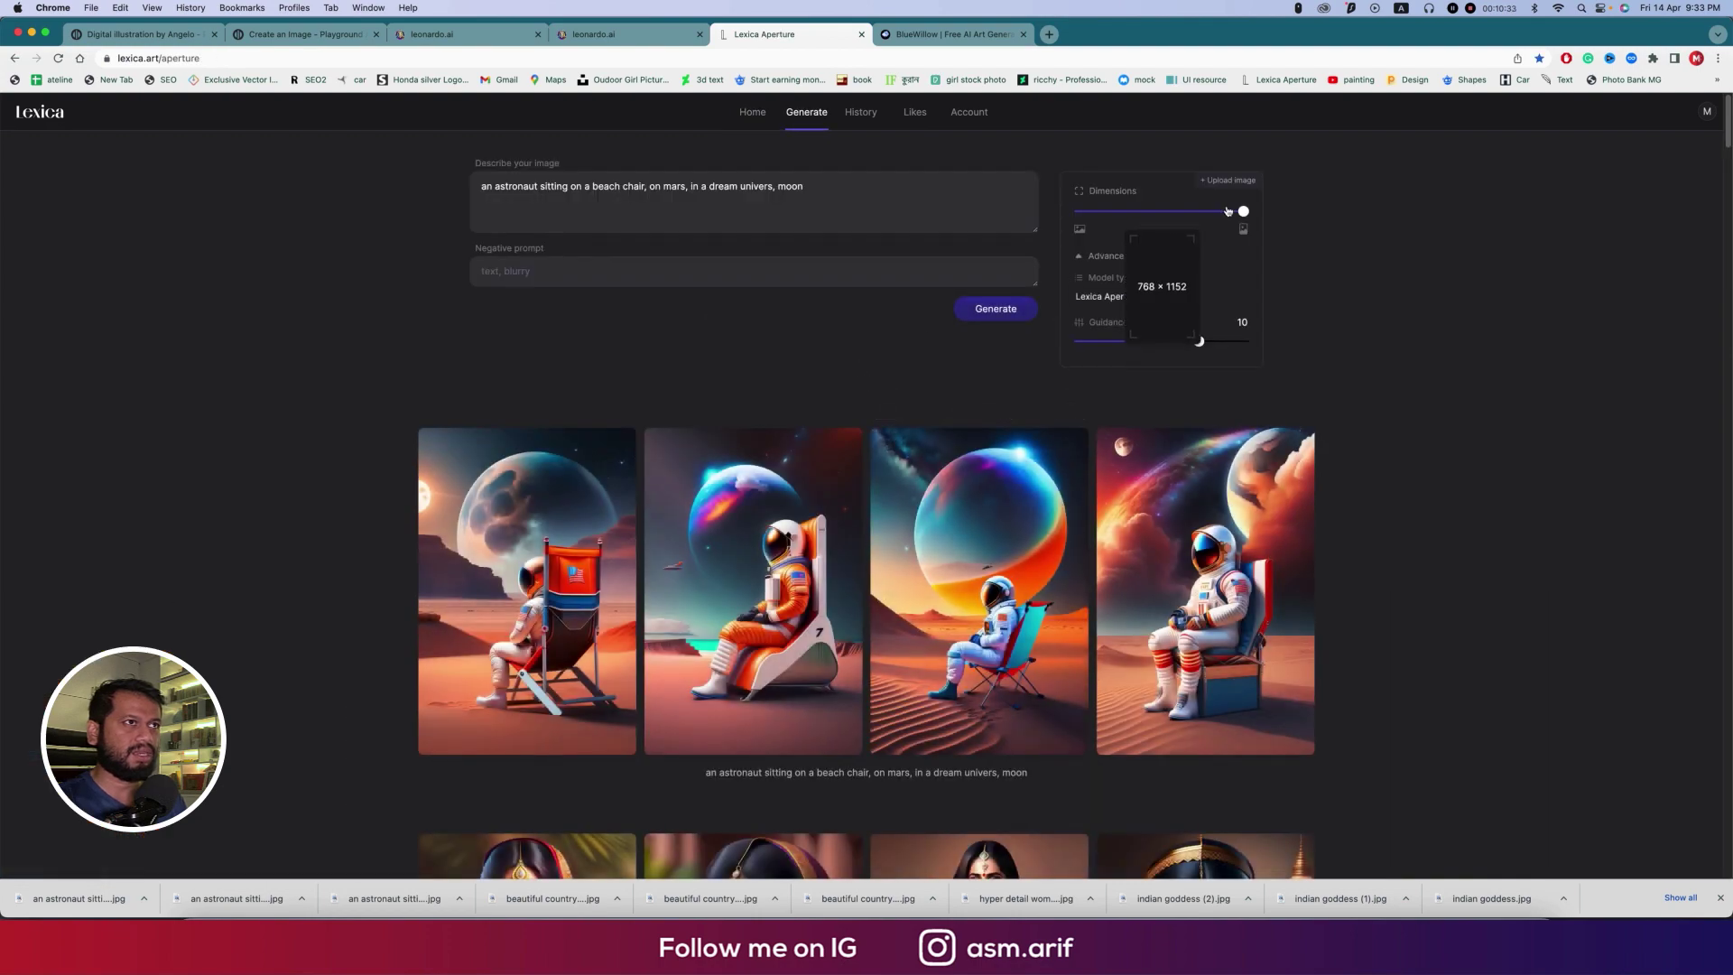
Load the Portrait-Headshot photo as reference, set the prompt to 'desi girls style', and generate
click(1248, 186)
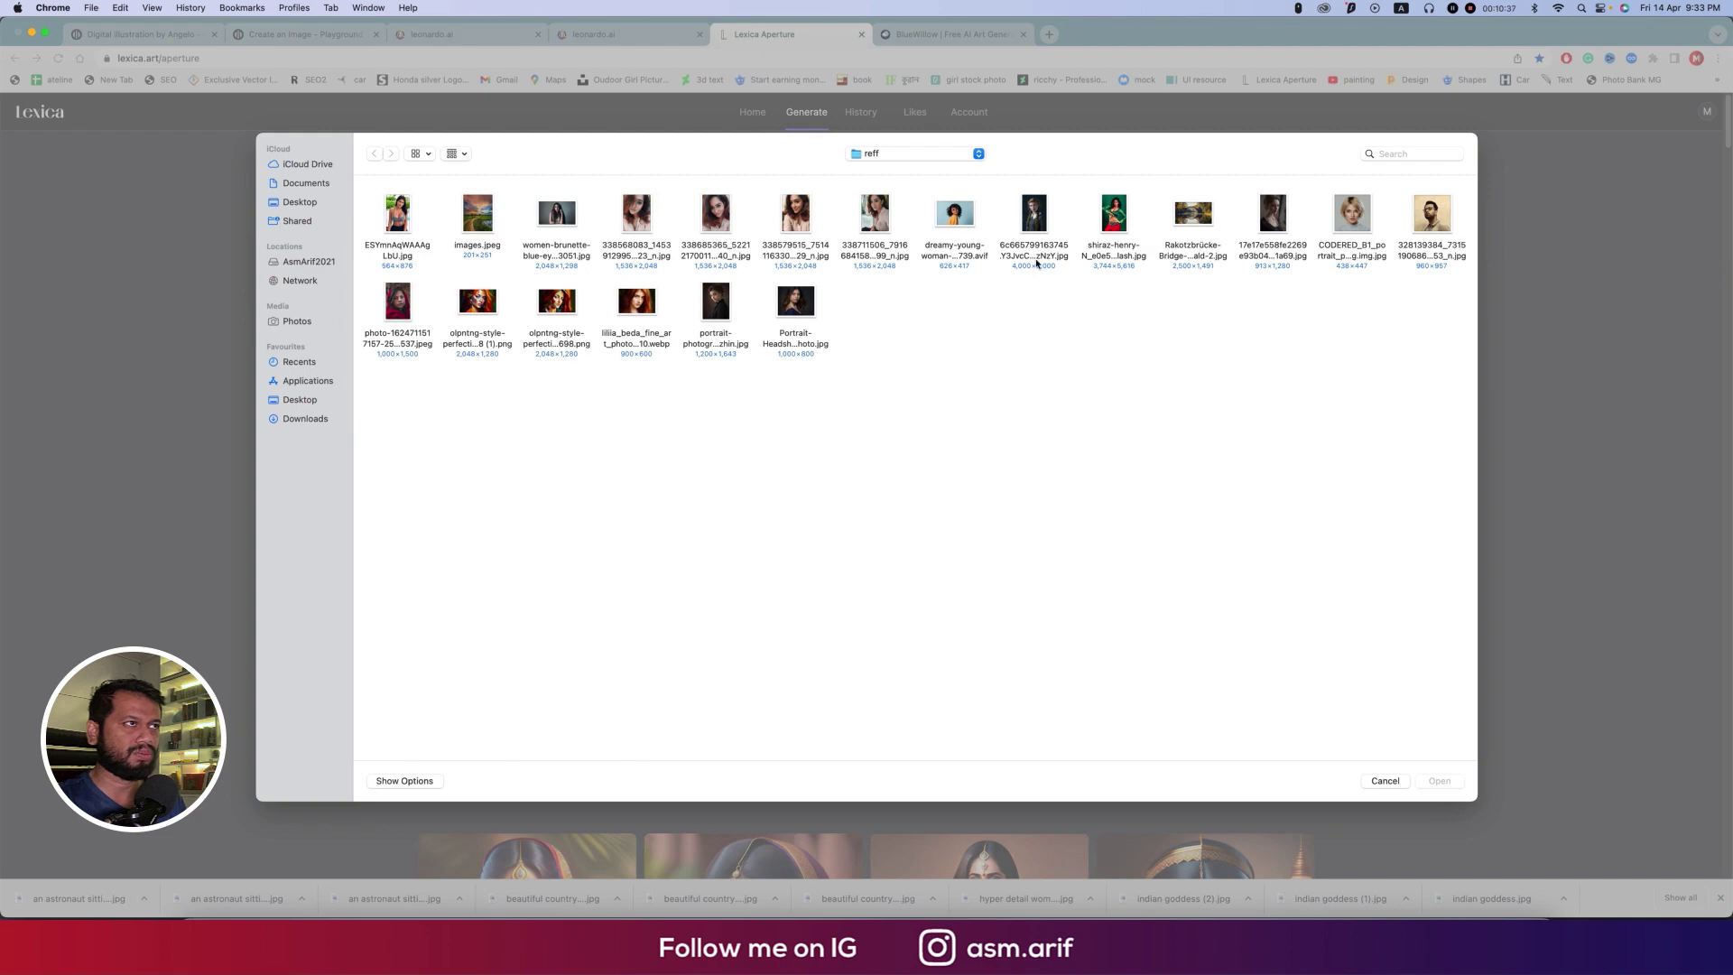
double_click(795, 302)
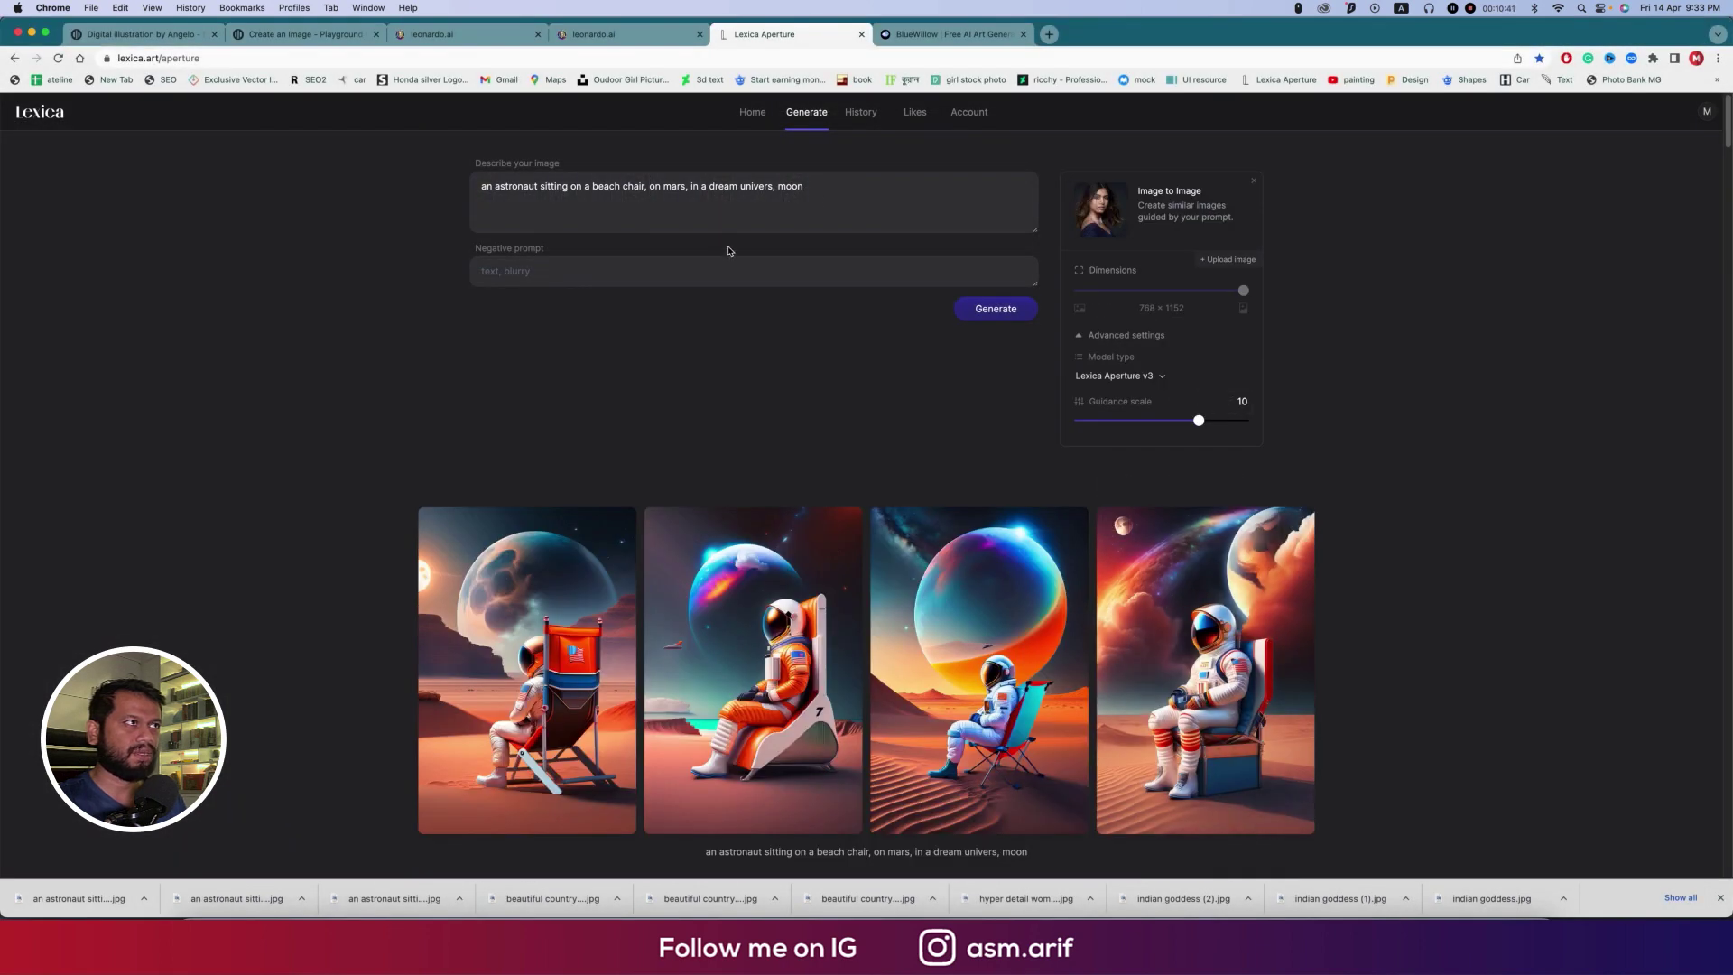
click(794, 190)
key(super+a)
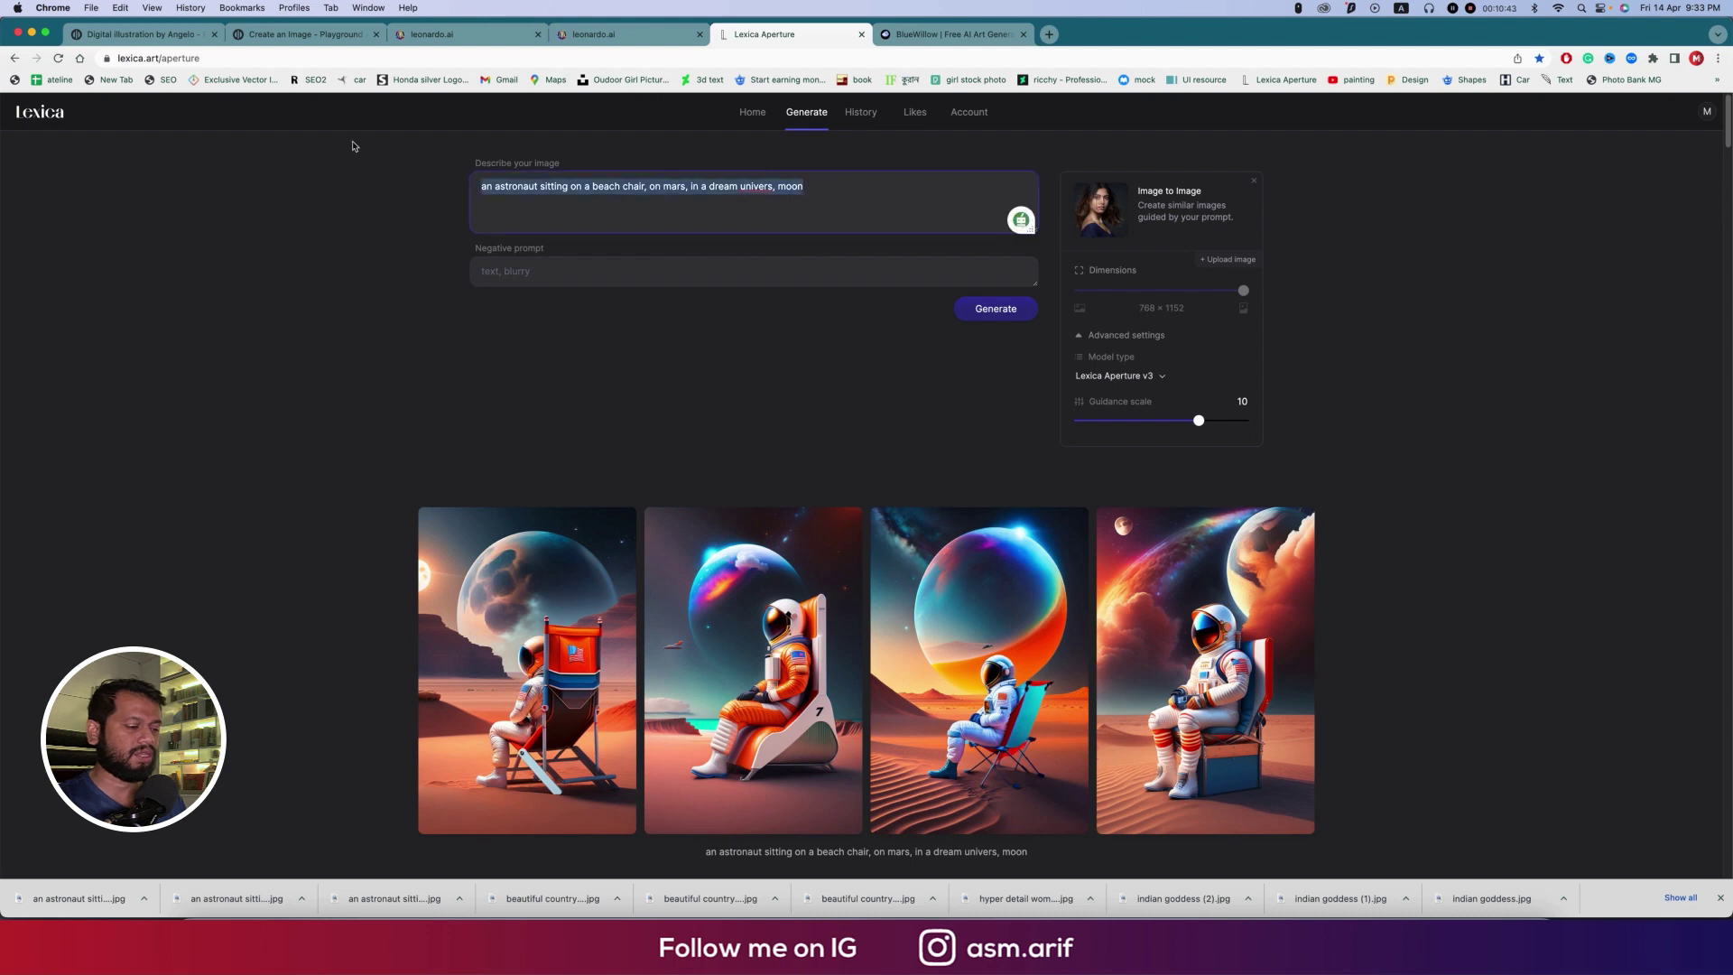
text(desi)
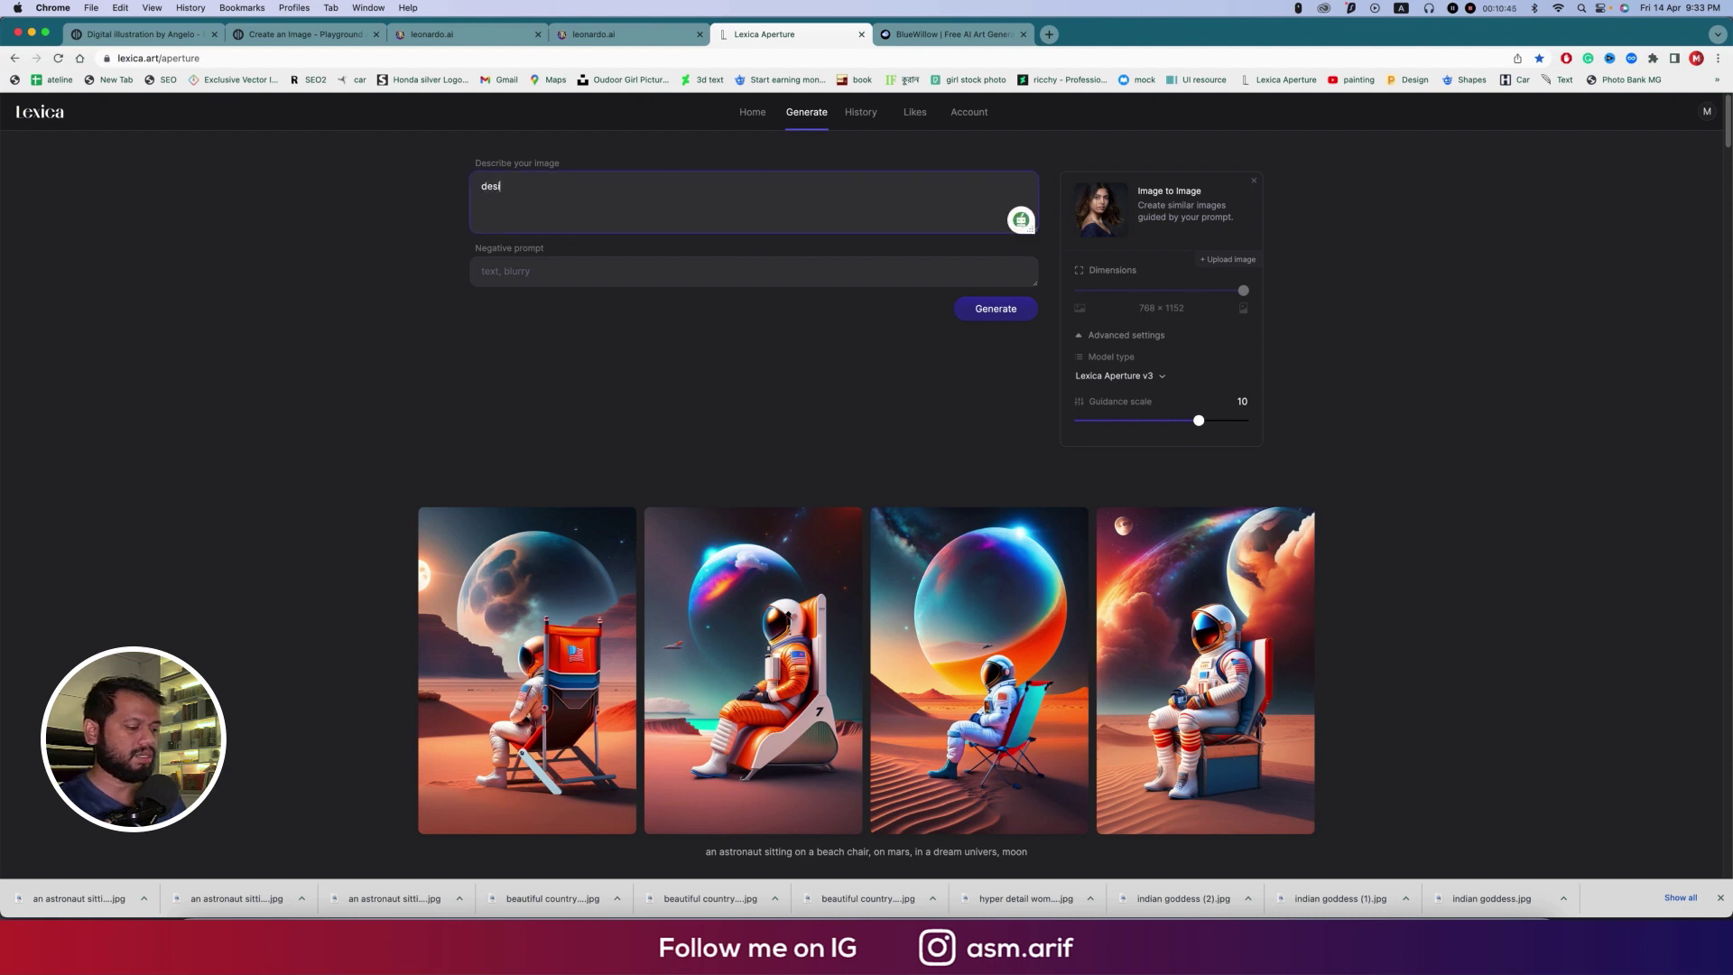
text( girls stype)
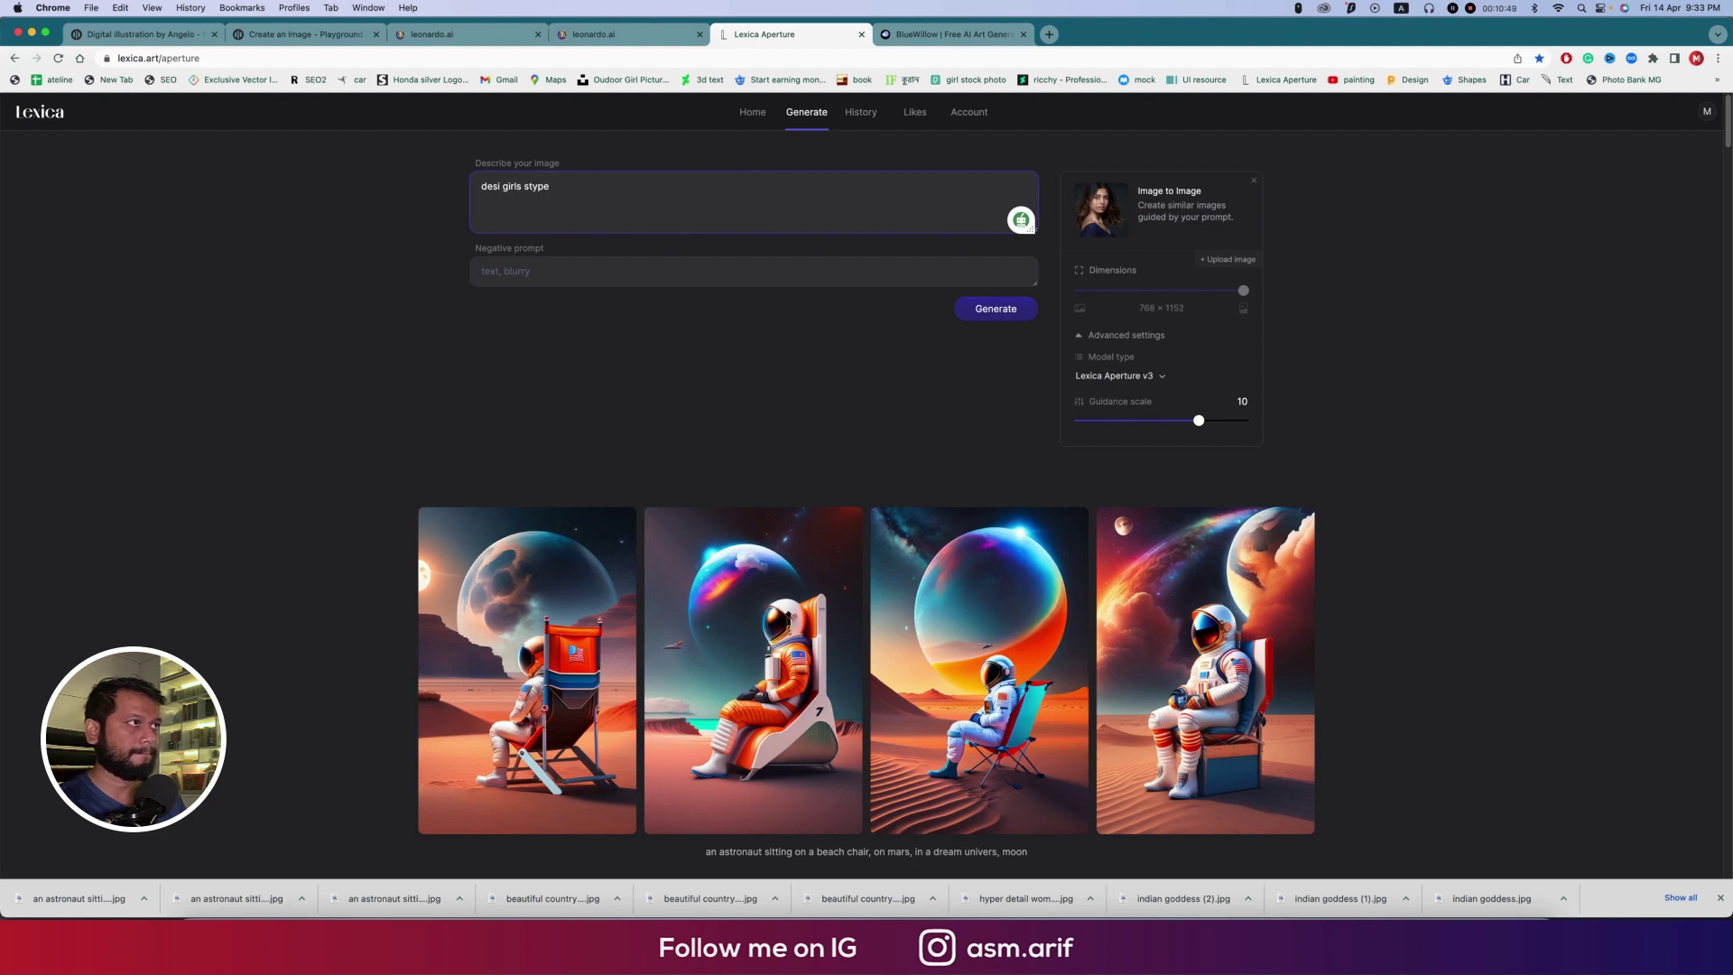
key(BackSpace)
key(BackSpace)
text(le,)
key(BackSpace)
key(BackSpace)
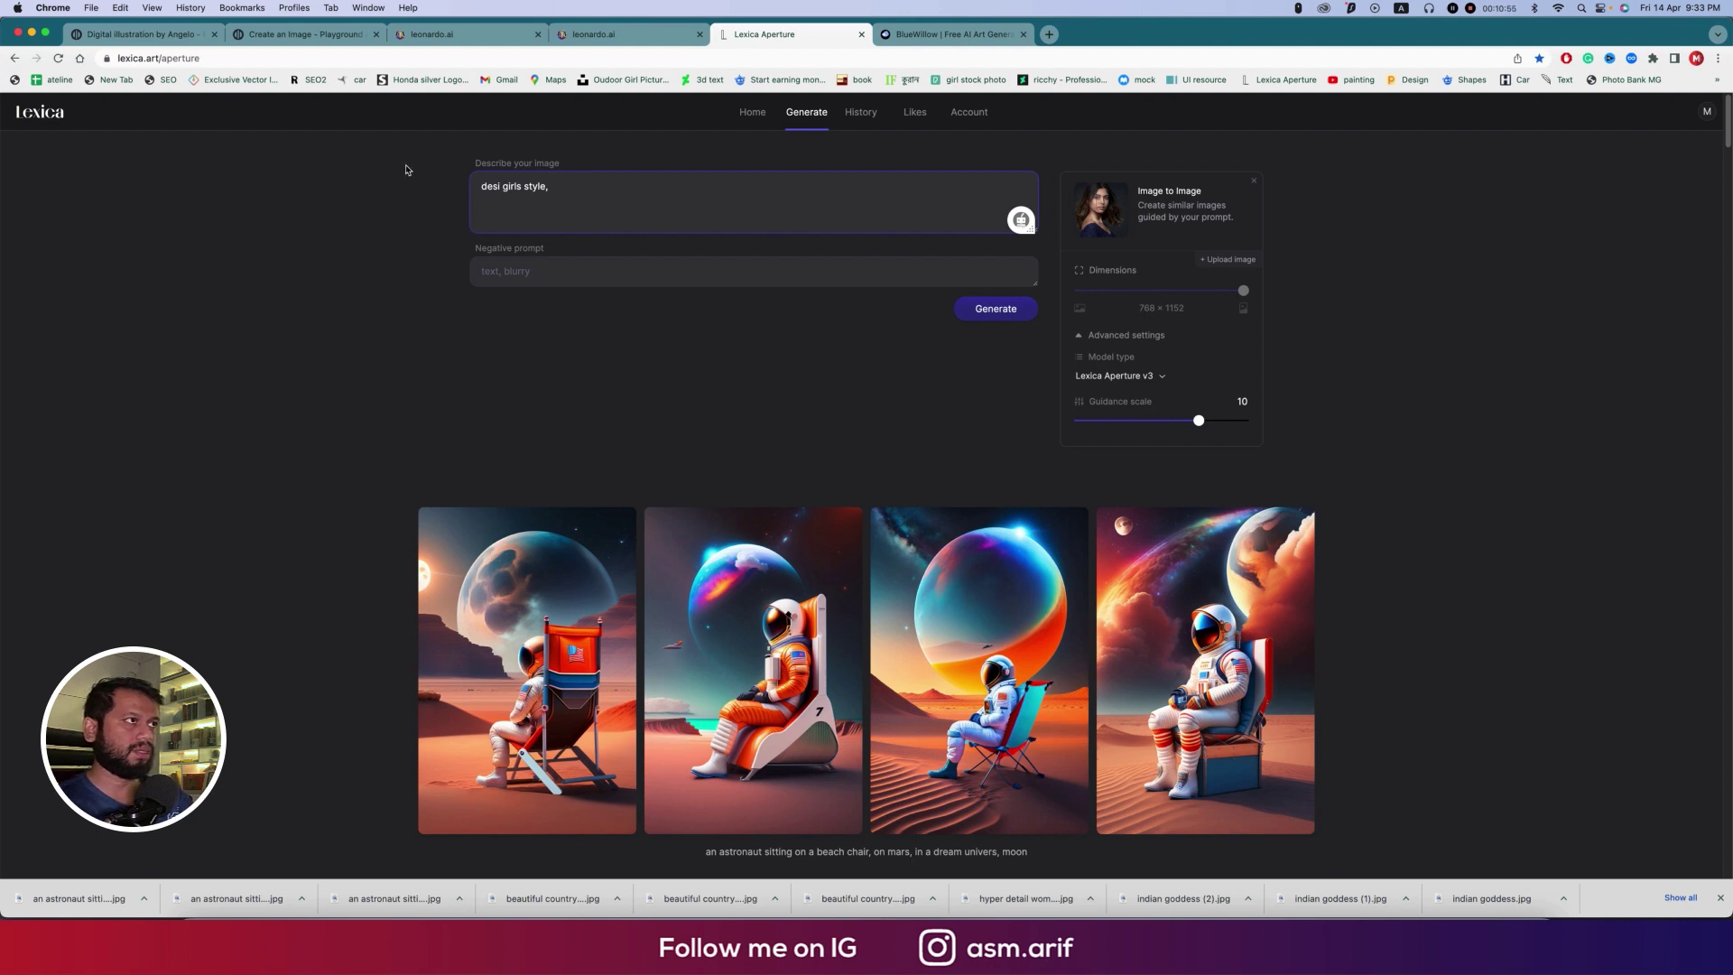
click(993, 311)
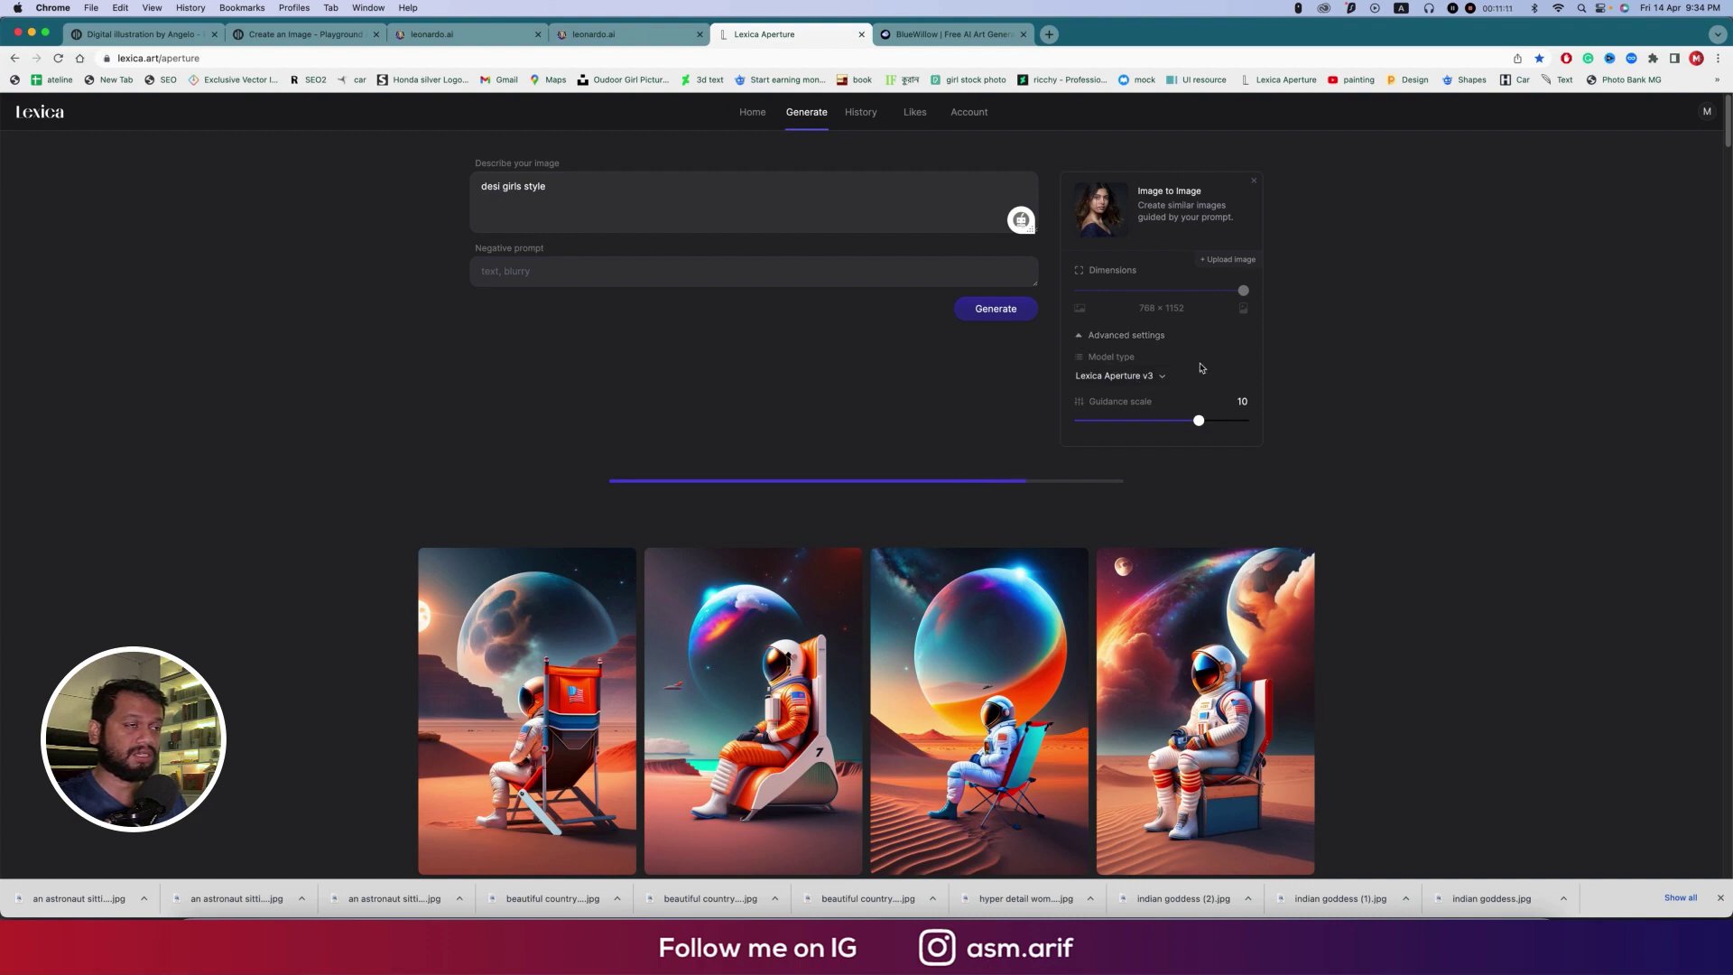
Scroll past the earlier astronaut results and back up to the new desi girls style portraits
scroll(1138, 548, down, 7)
scroll(1138, 548, down, 1)
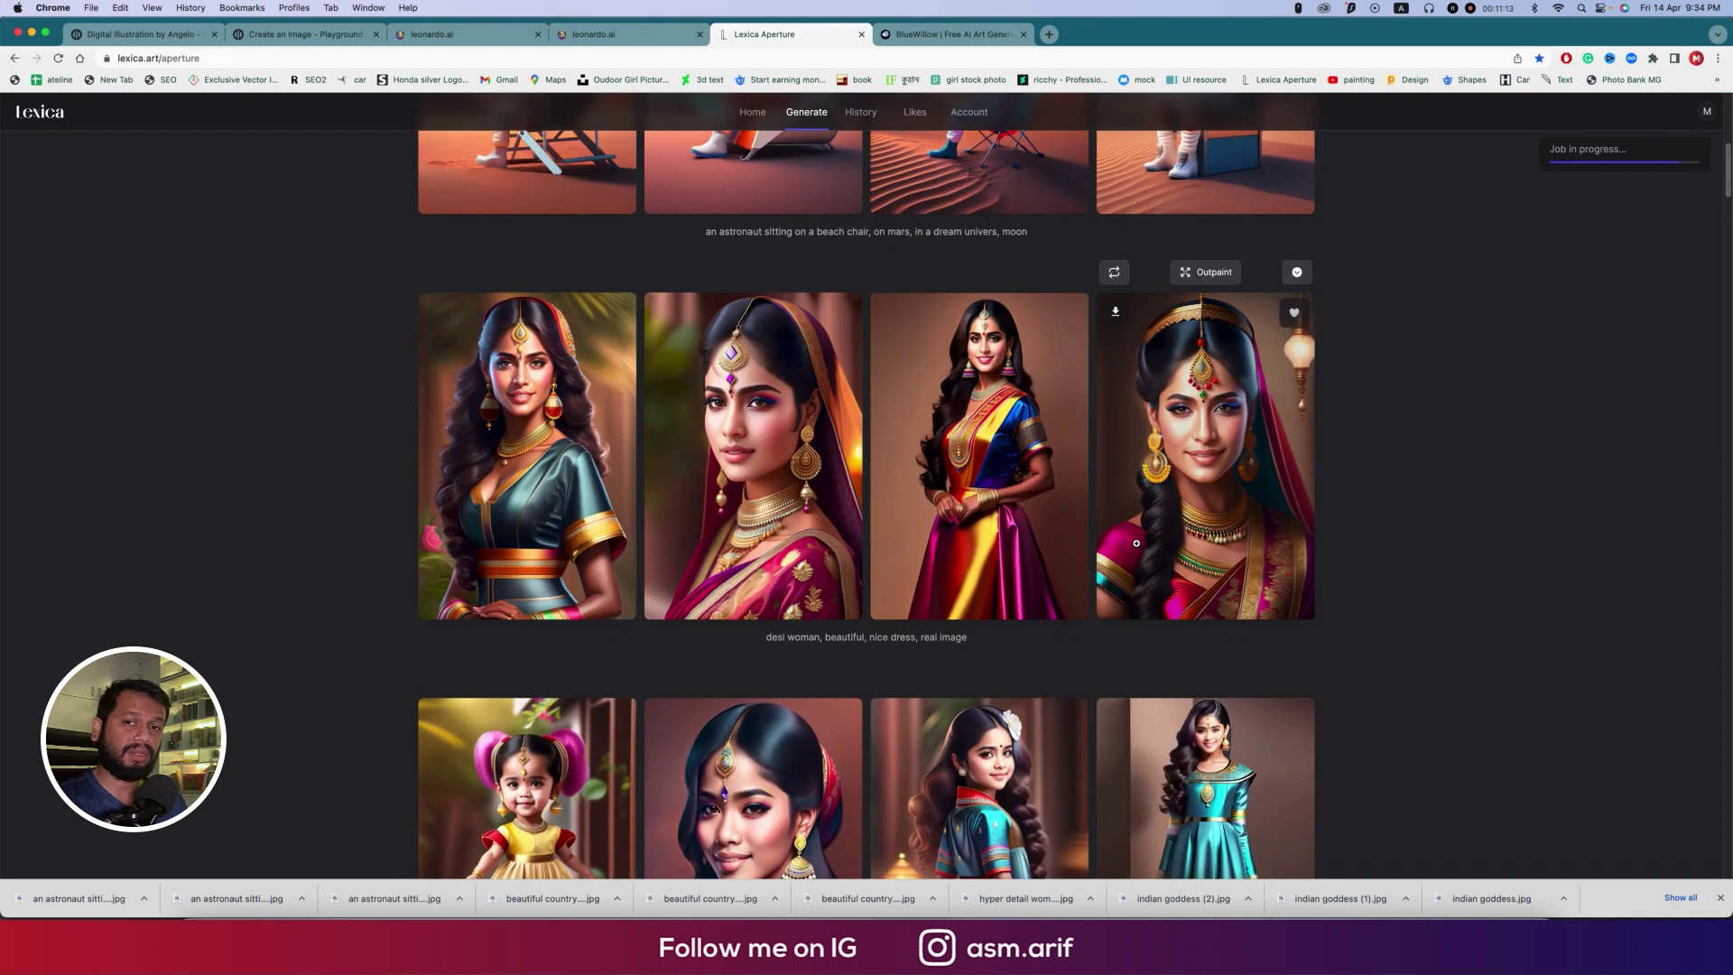
scroll(1136, 543, up, 8)
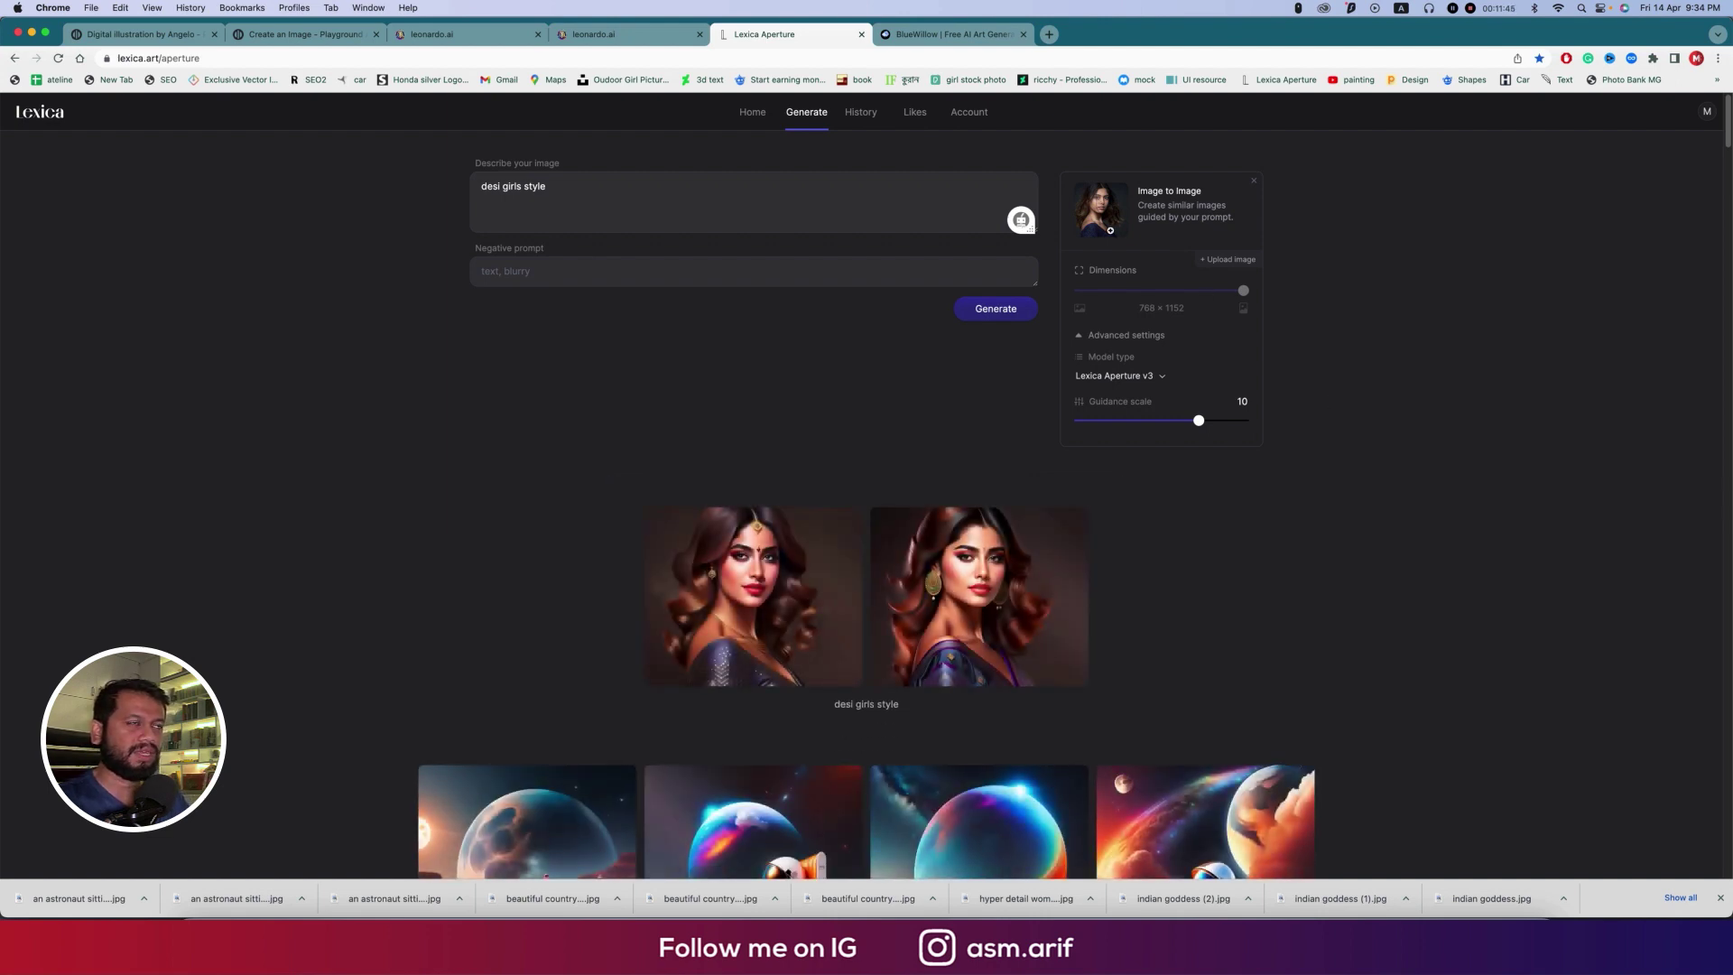
Enlarge the first desi girls style portrait, step to the next one, then close the view
mouse_move(1184, 668)
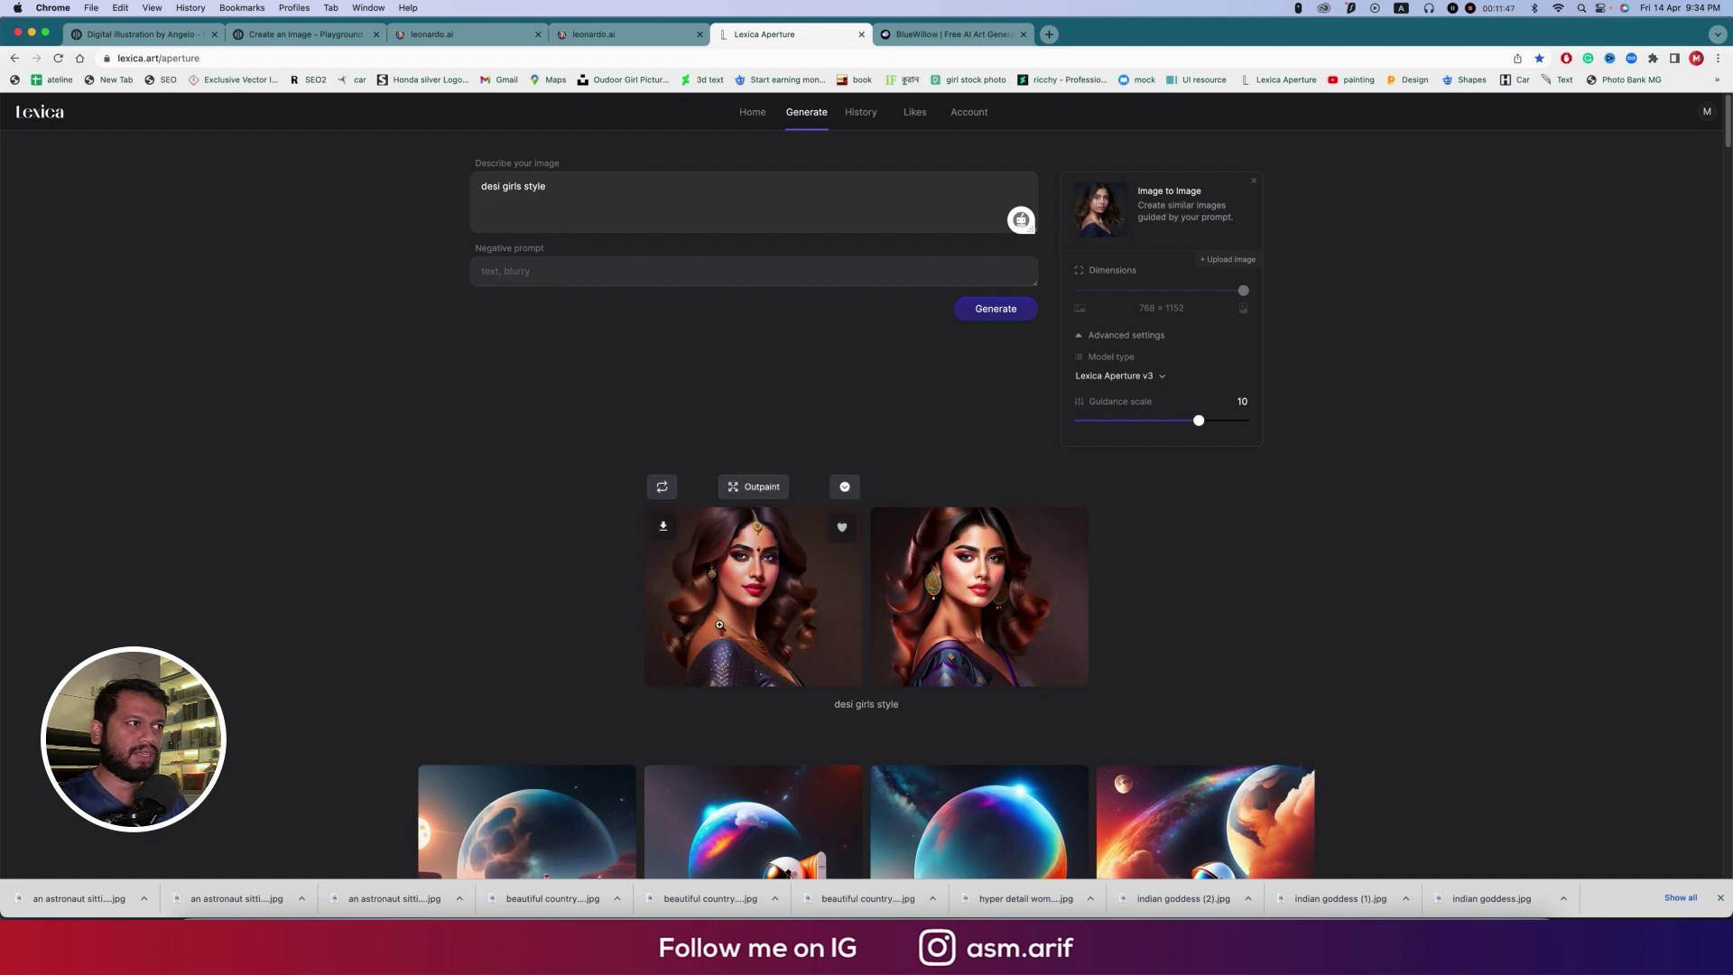
click(751, 610)
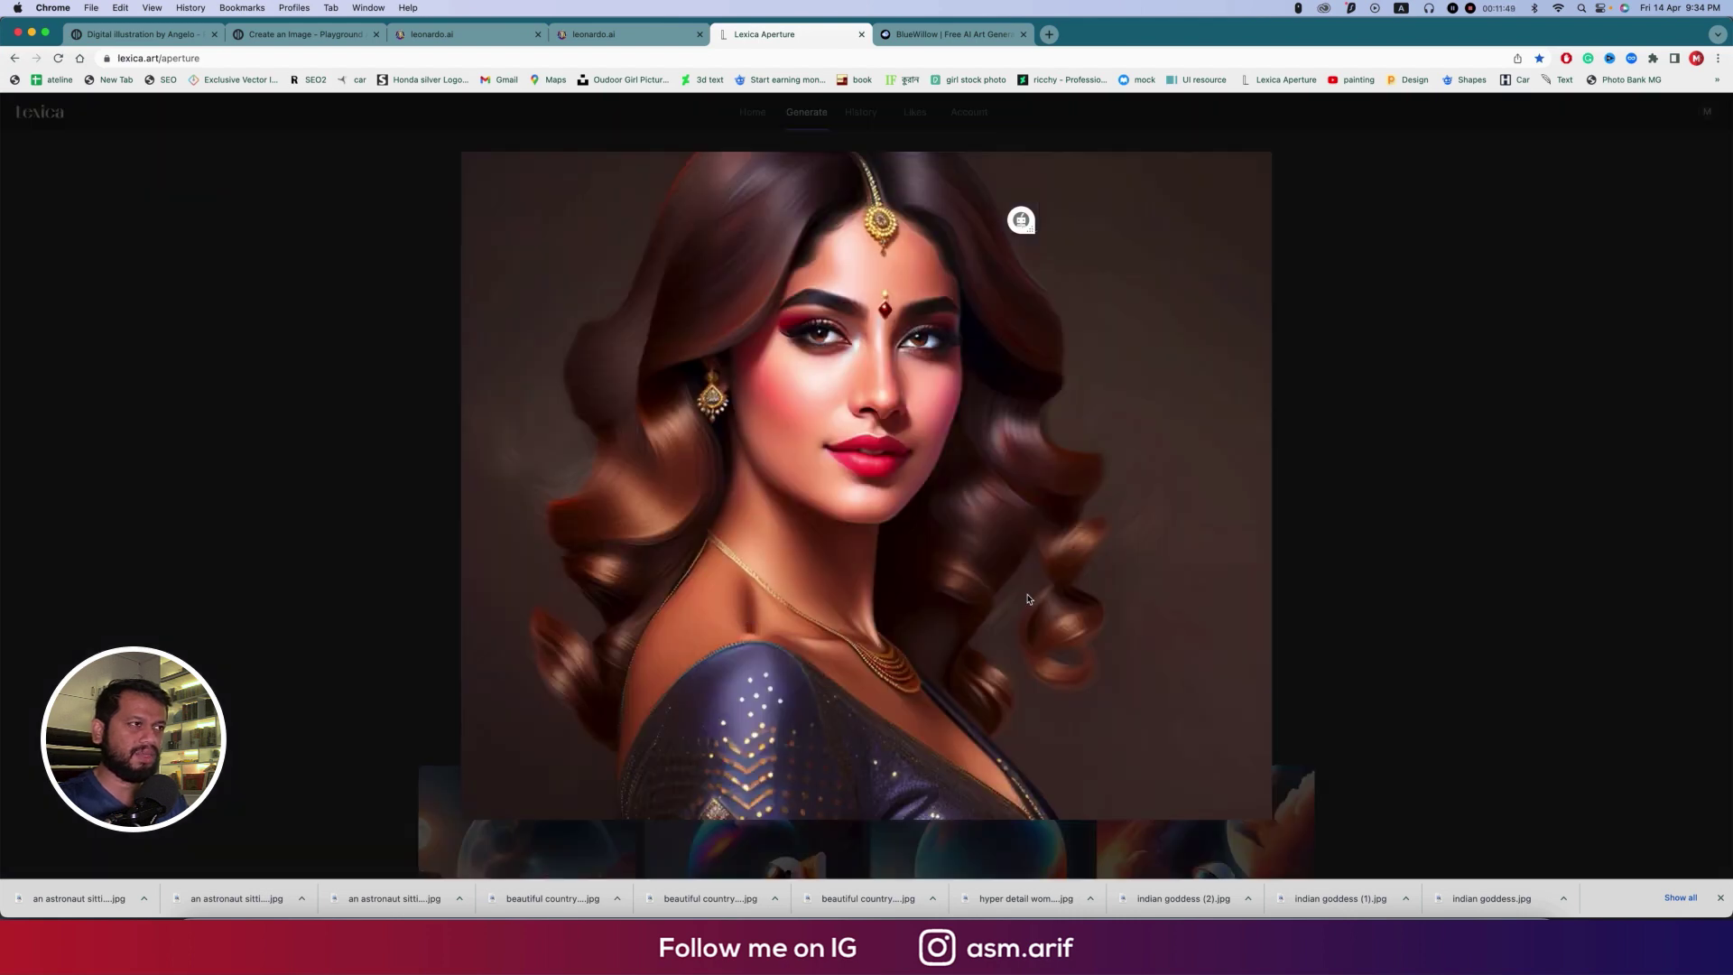
key(Right)
key(Right)
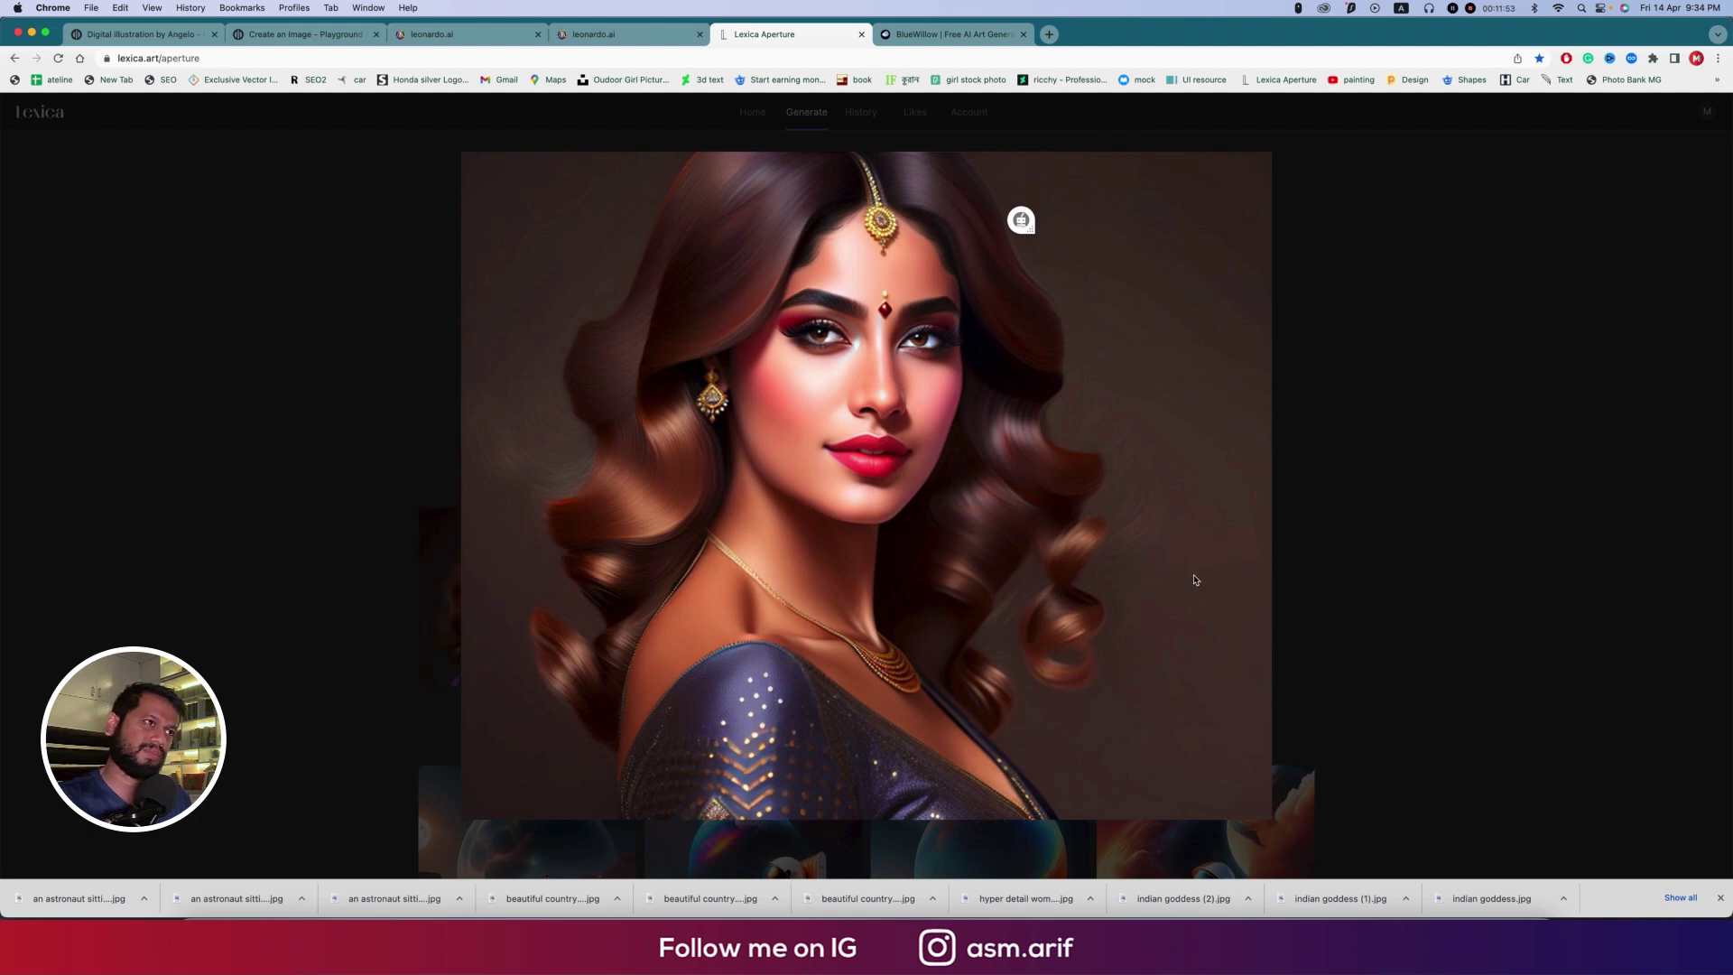
click(1308, 580)
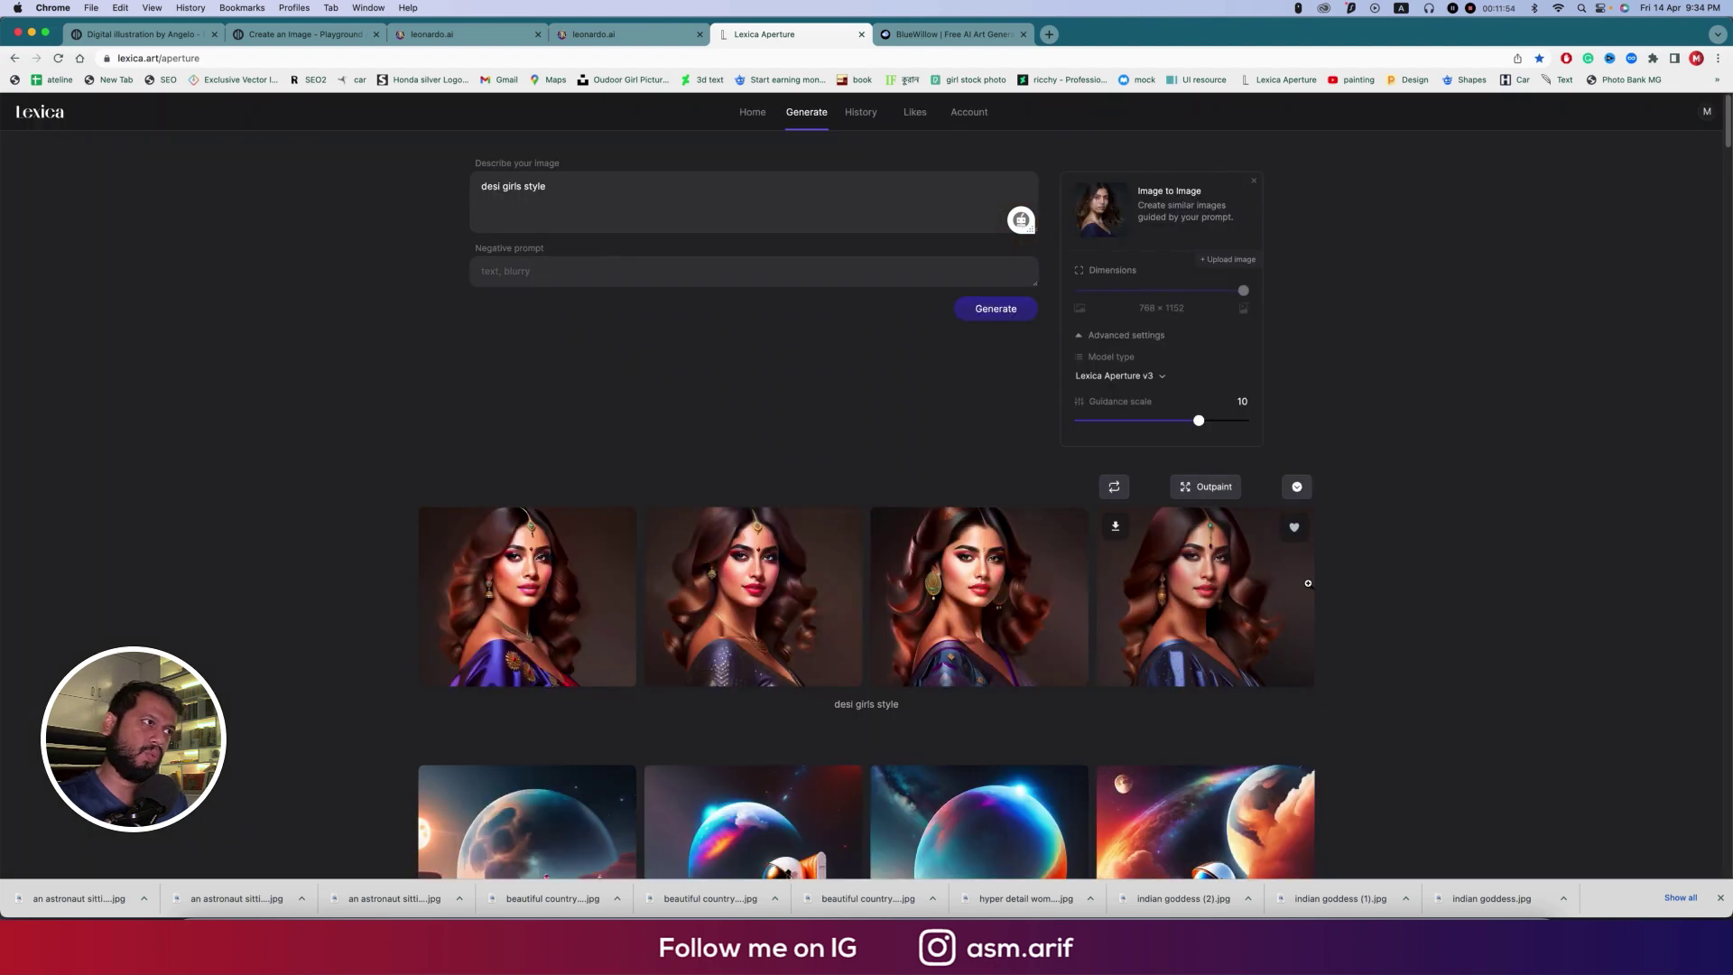
Enlarge the fourth portrait and step back through the earlier ones before closing the view
click(1191, 628)
key(Left)
key(Left)
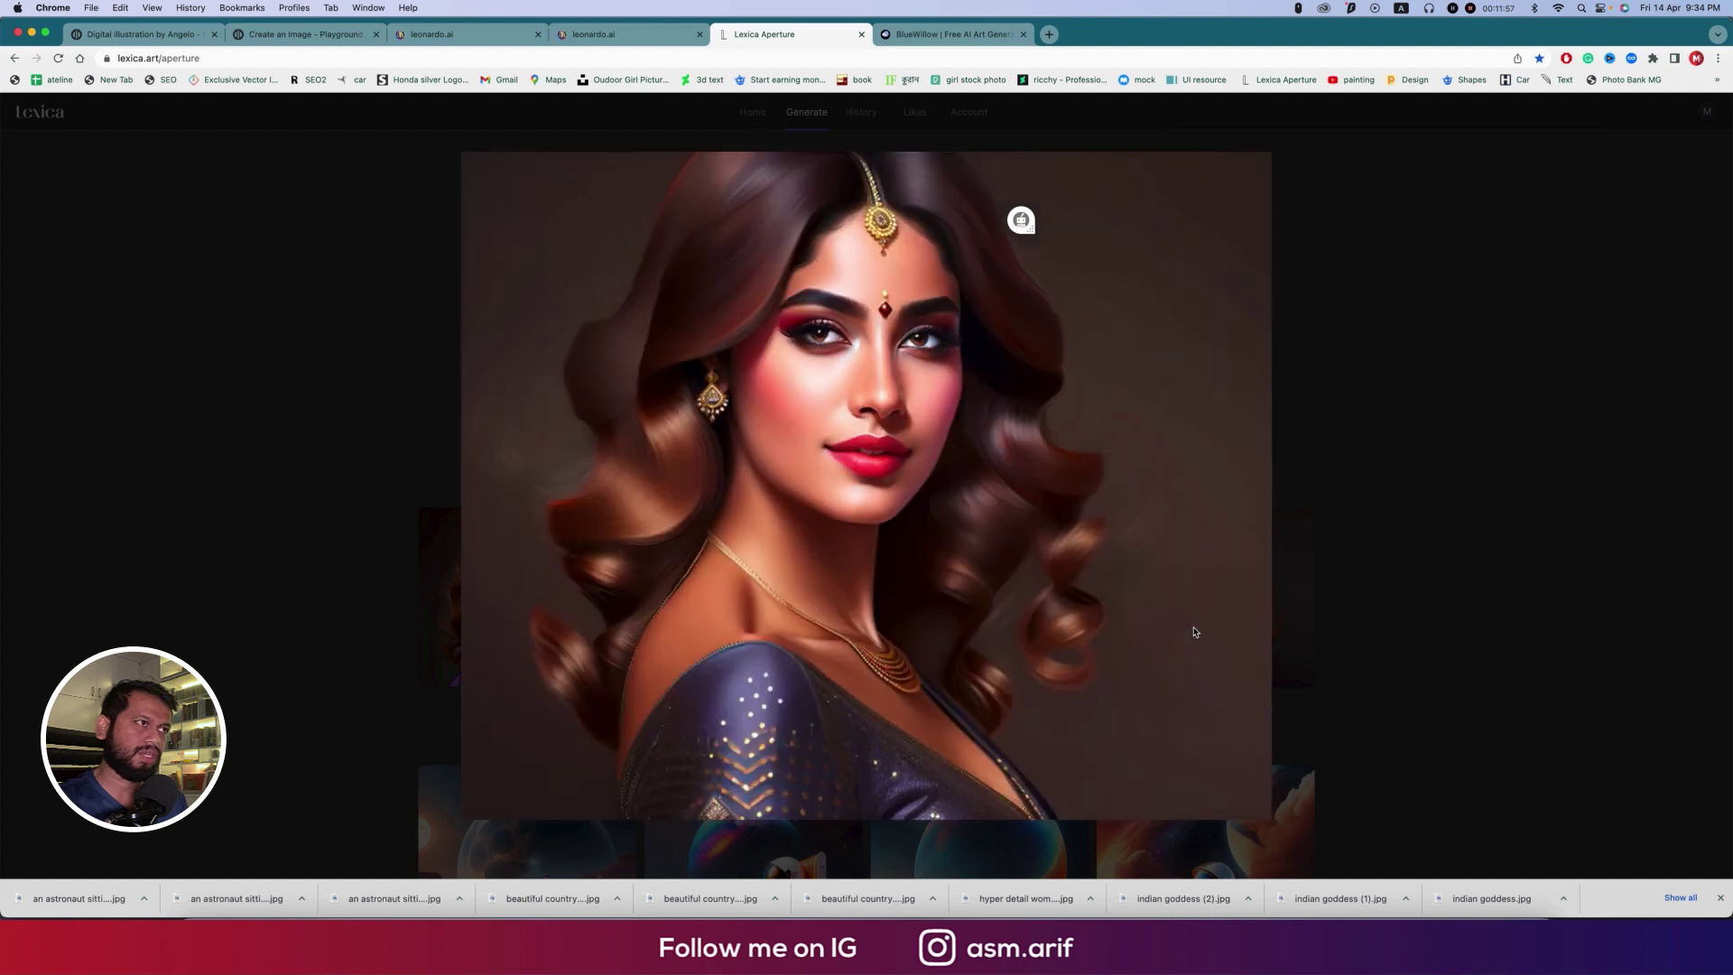
key(Left)
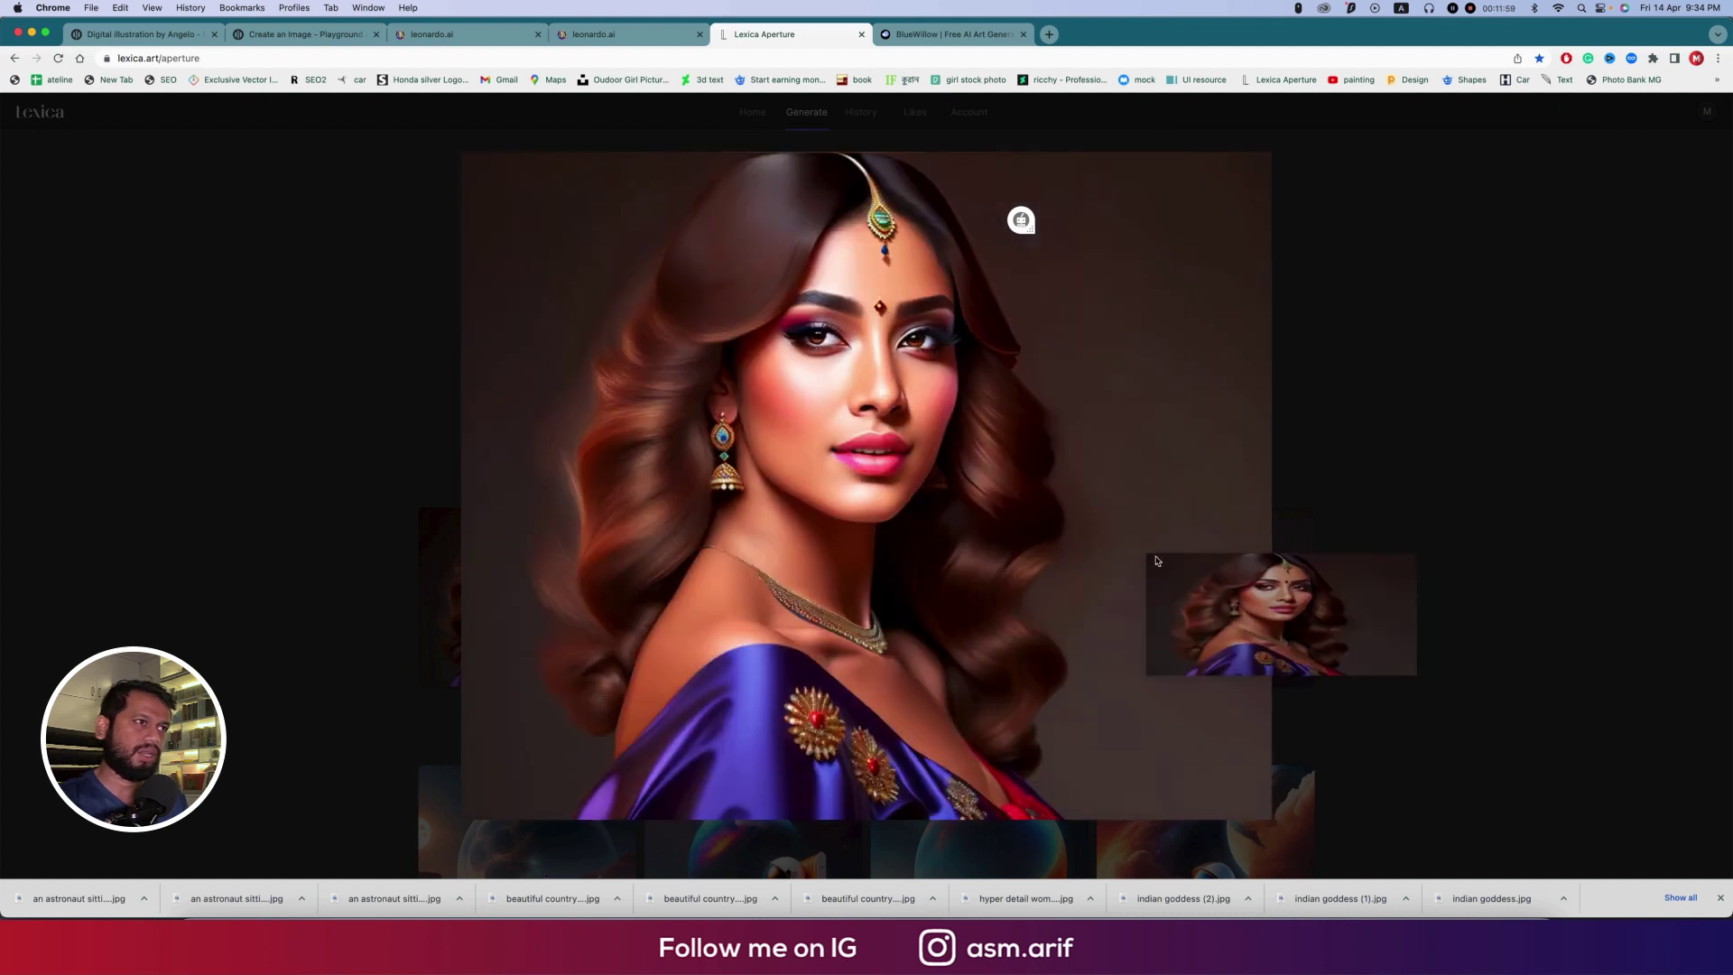
click(1378, 506)
mouse_move(762, 547)
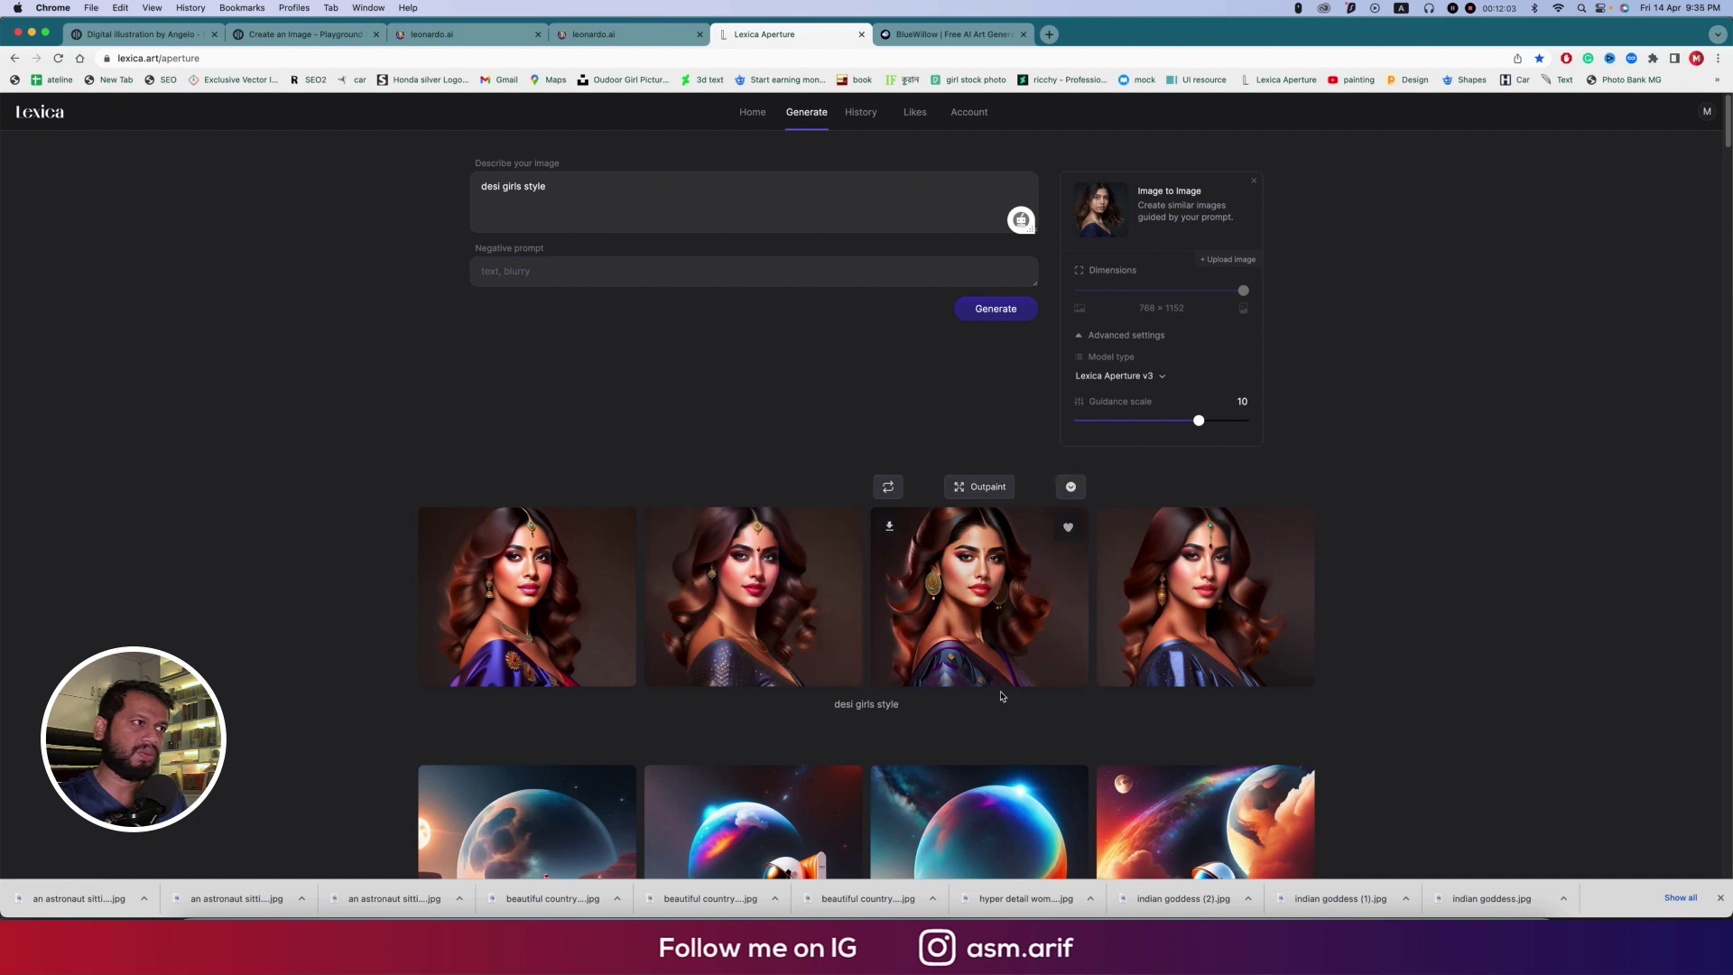
Generate three variations of the second desi girls style portrait
click(761, 492)
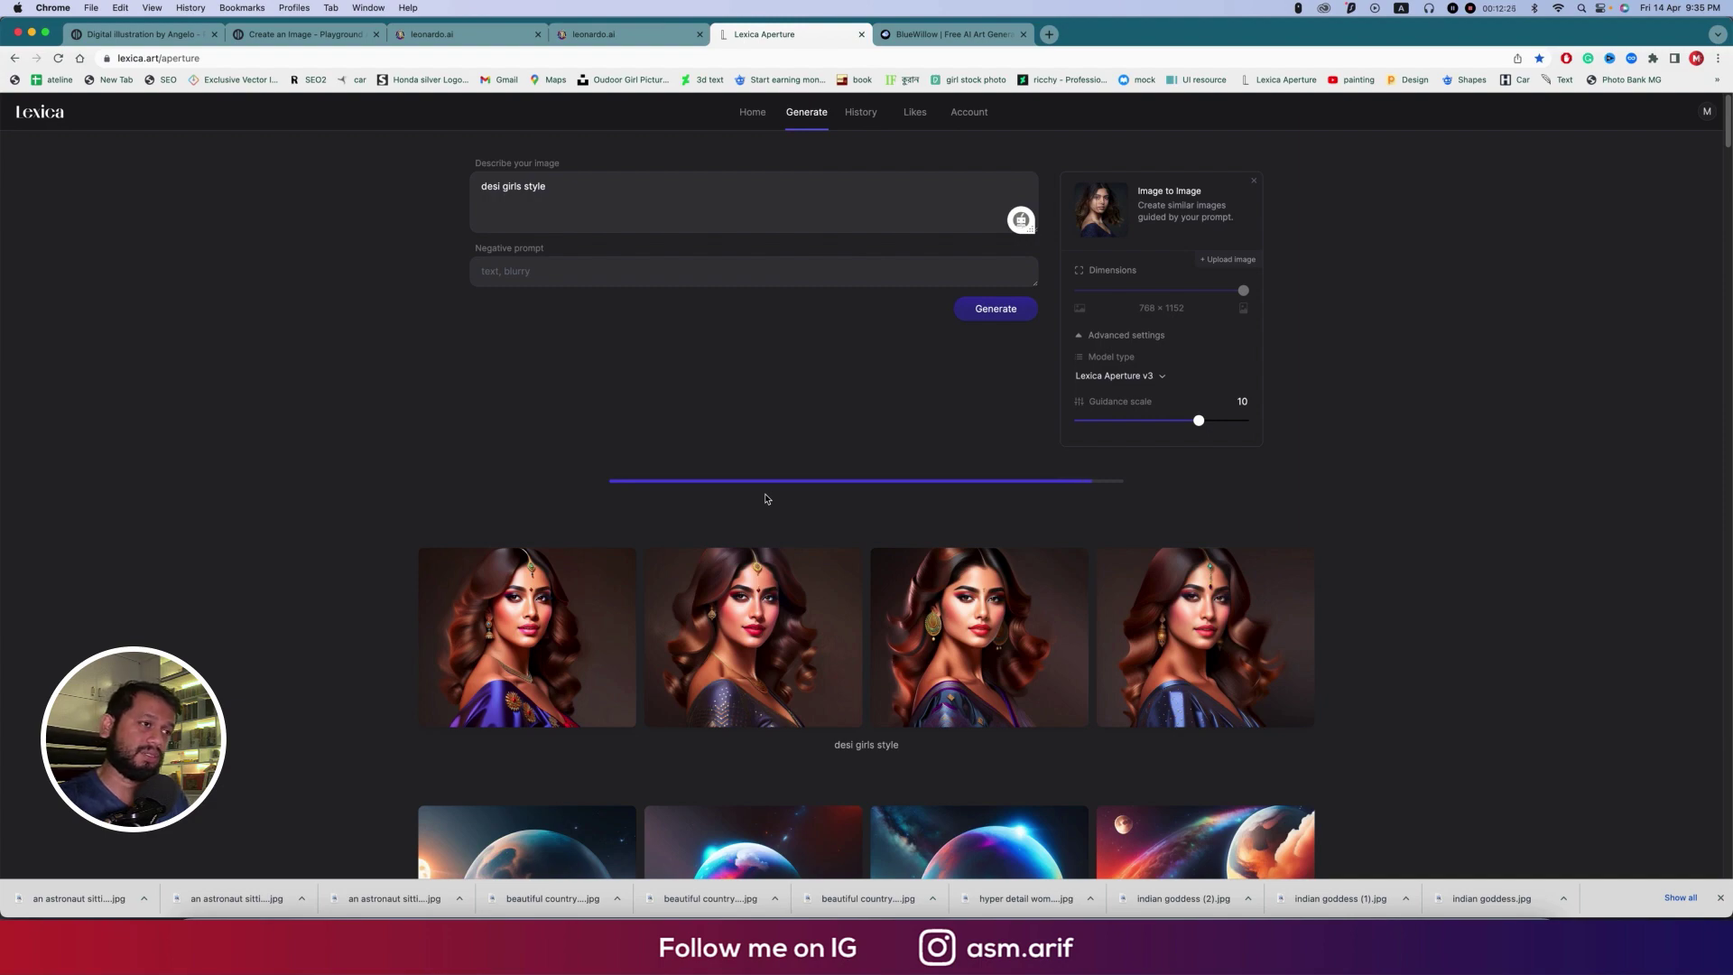
scroll(765, 498, down, 10)
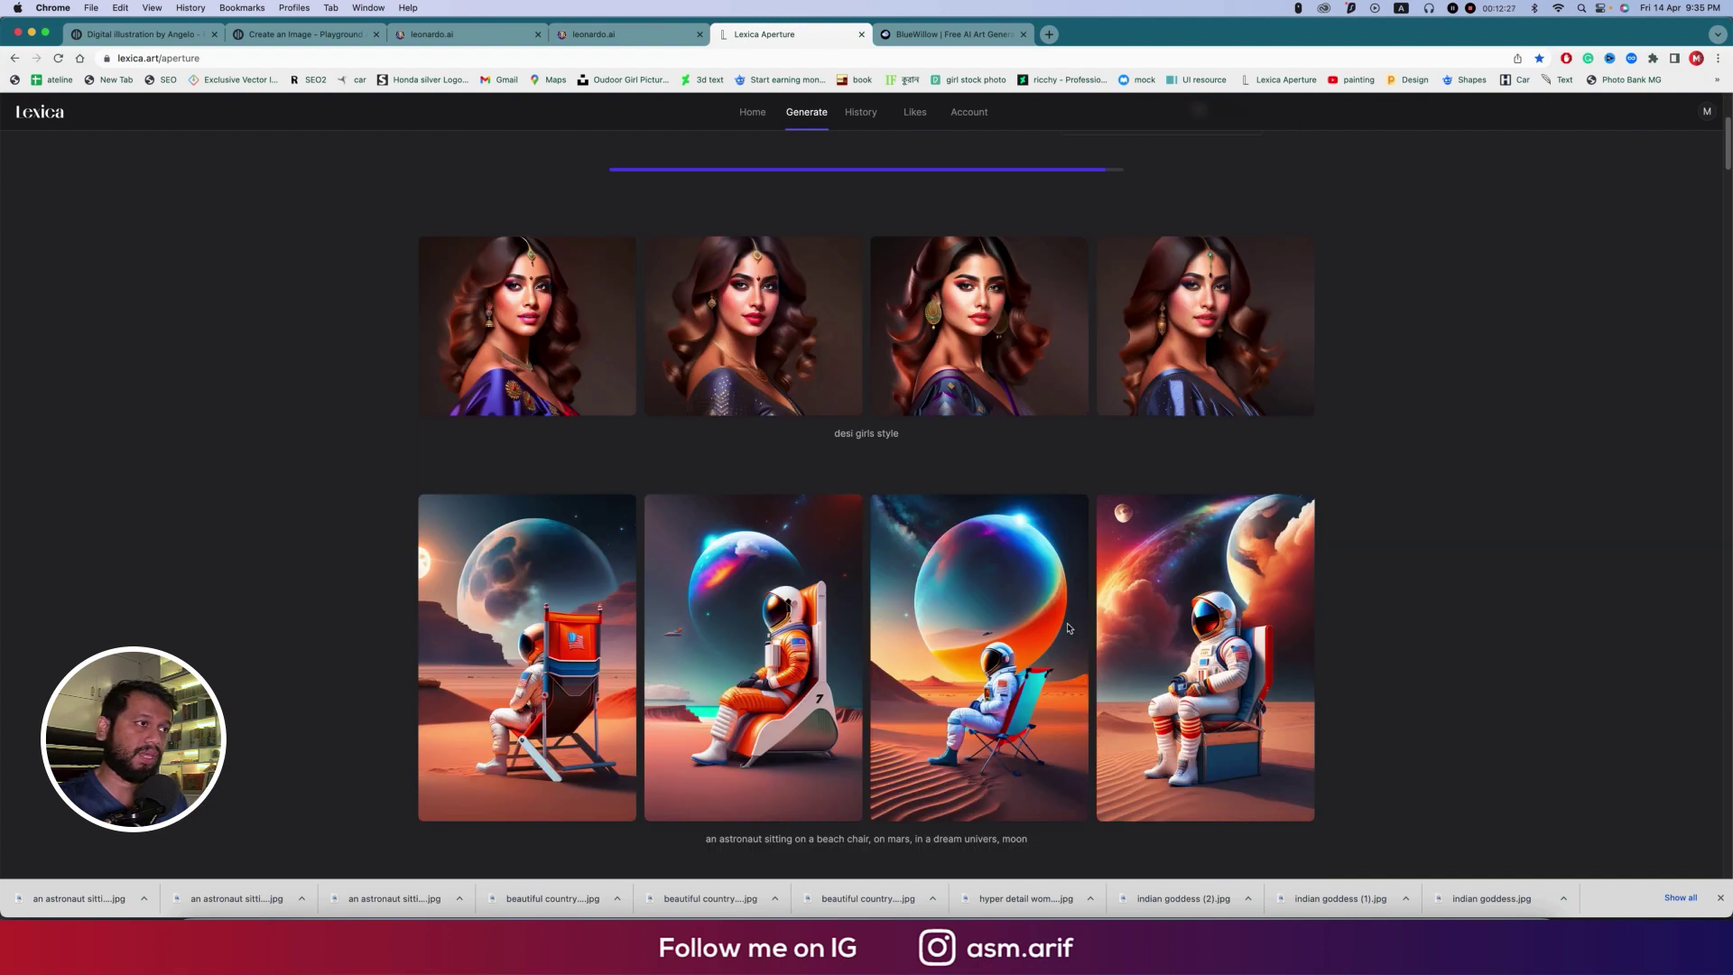
scroll(1067, 628, up, 3)
scroll(1068, 629, up, 3)
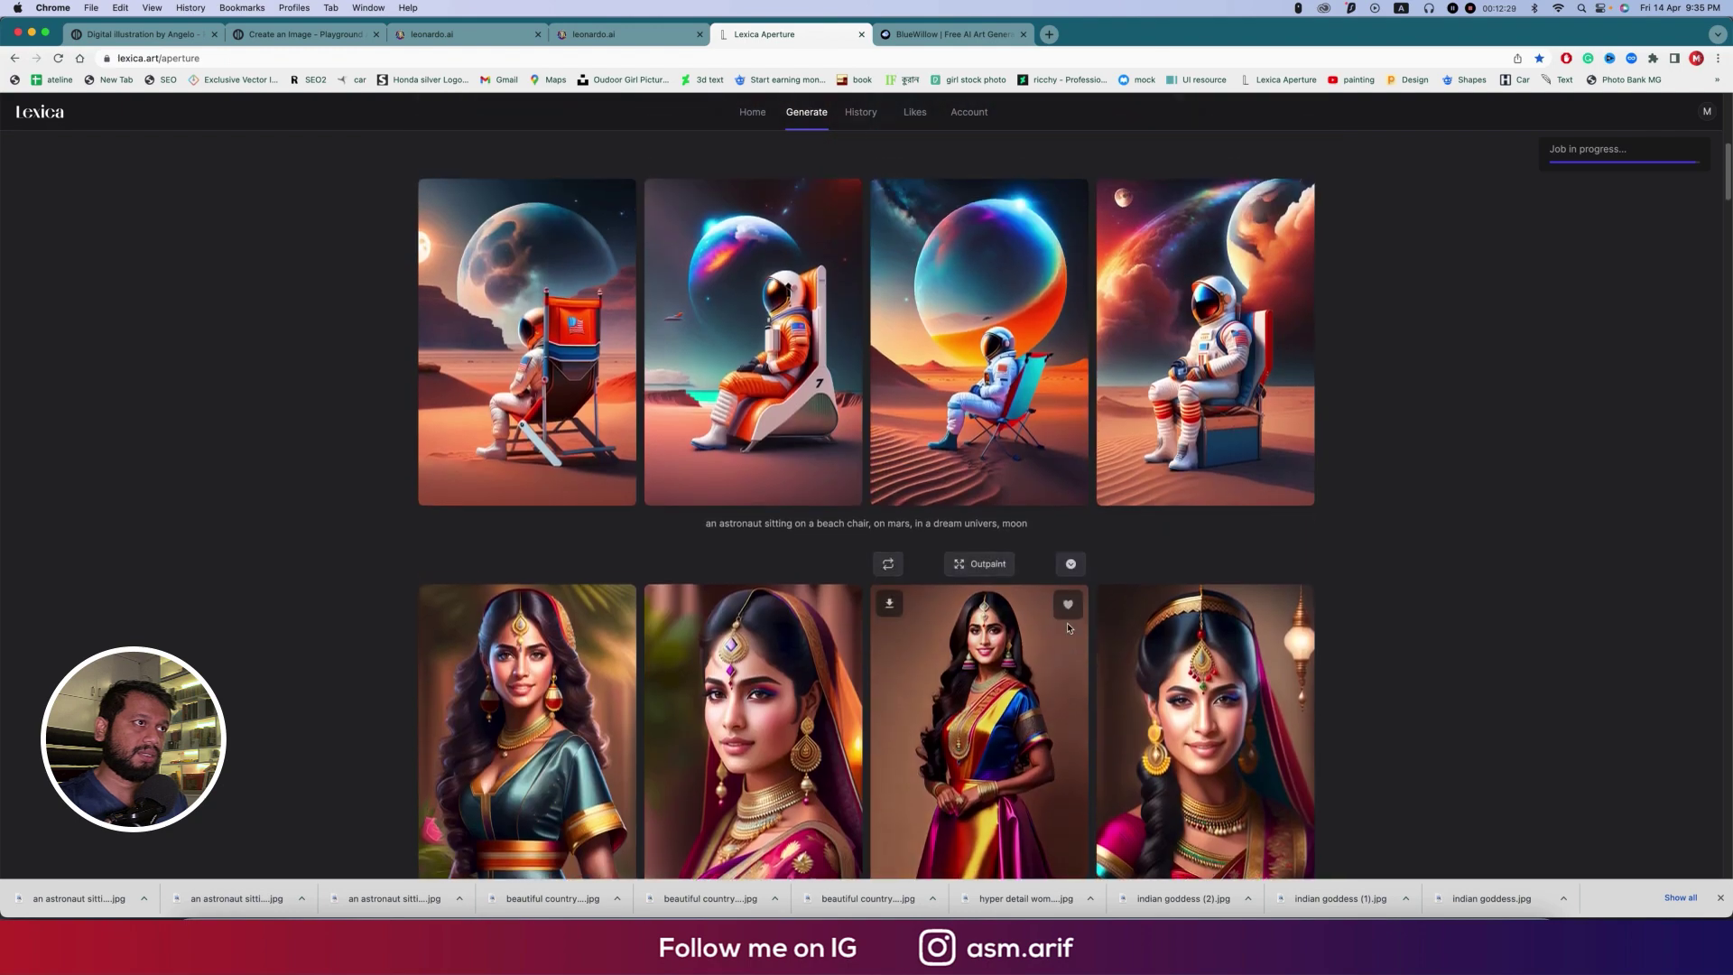
Enlarge the second astronaut image, step to the next one, and close the view
click(749, 451)
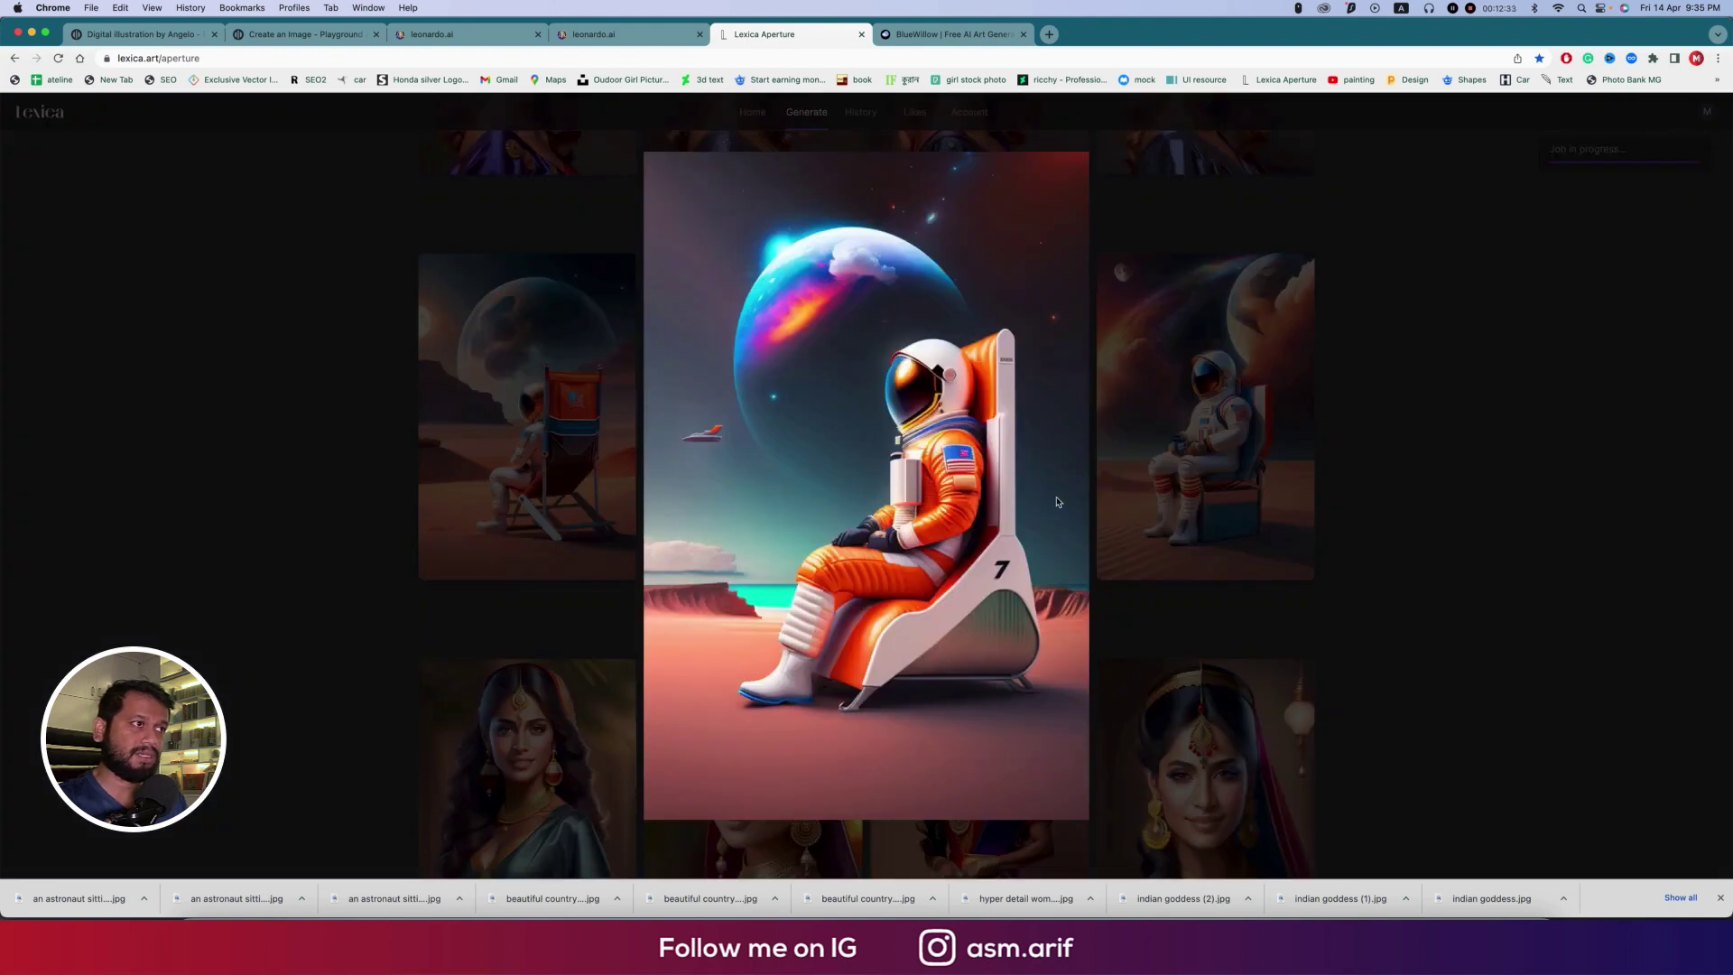
key(Left)
click(1351, 555)
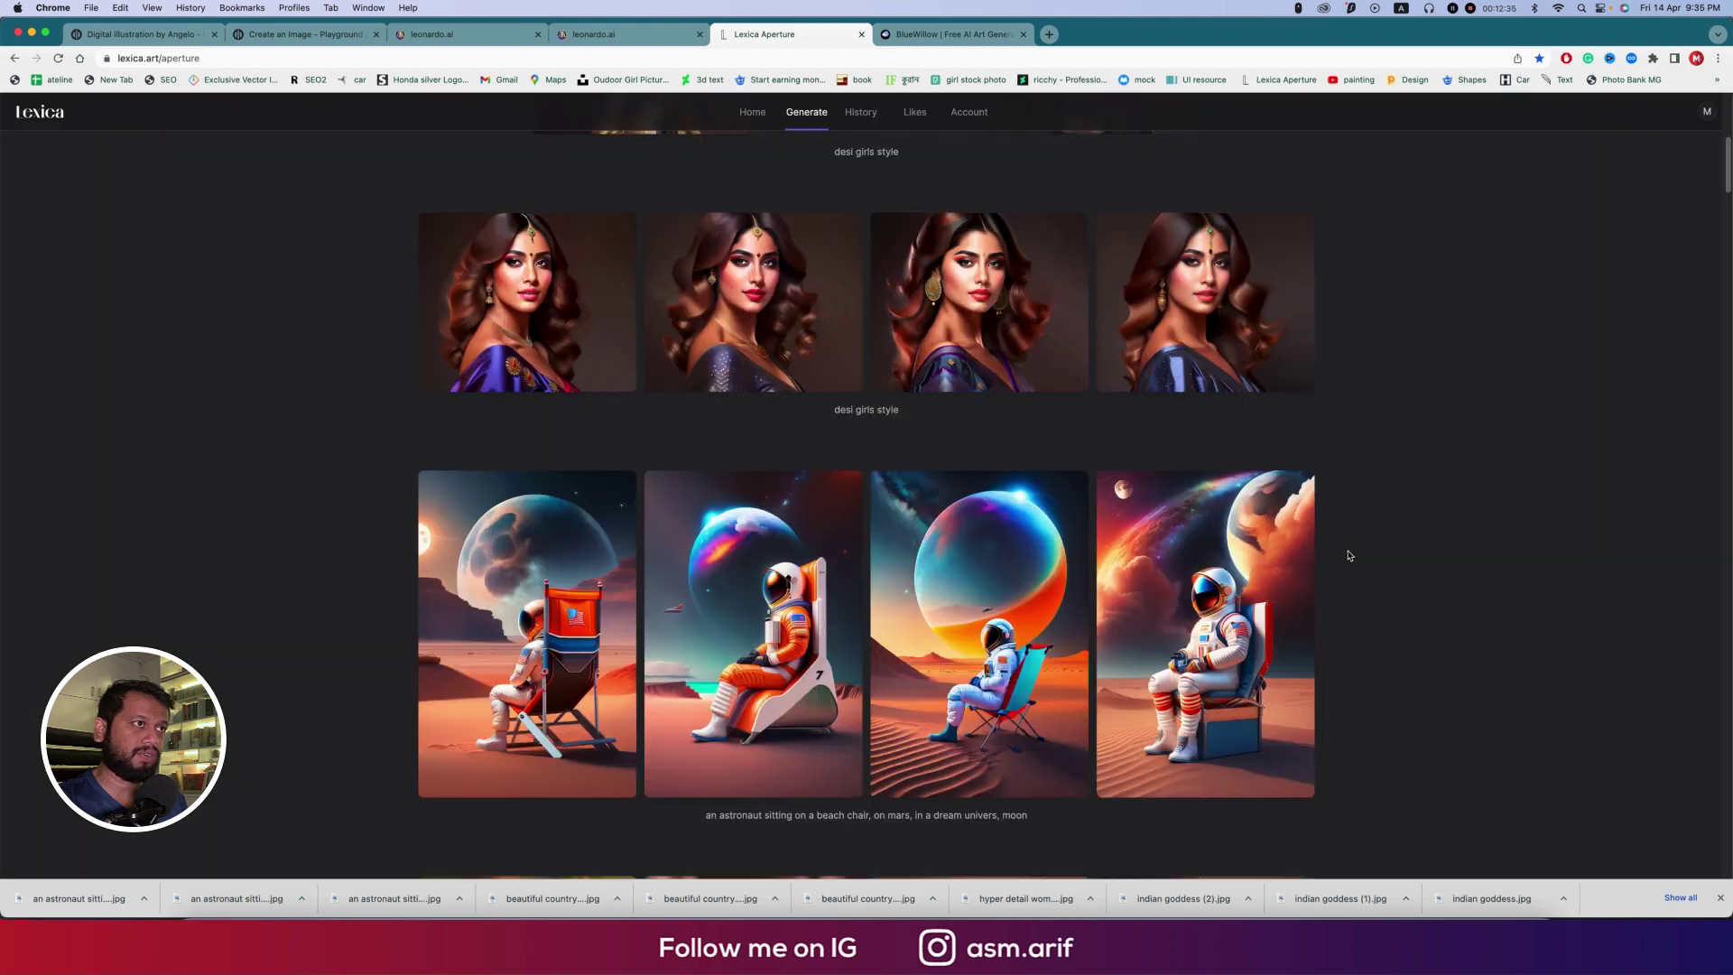
scroll(1465, 699, up, 2)
scroll(1465, 700, up, 5)
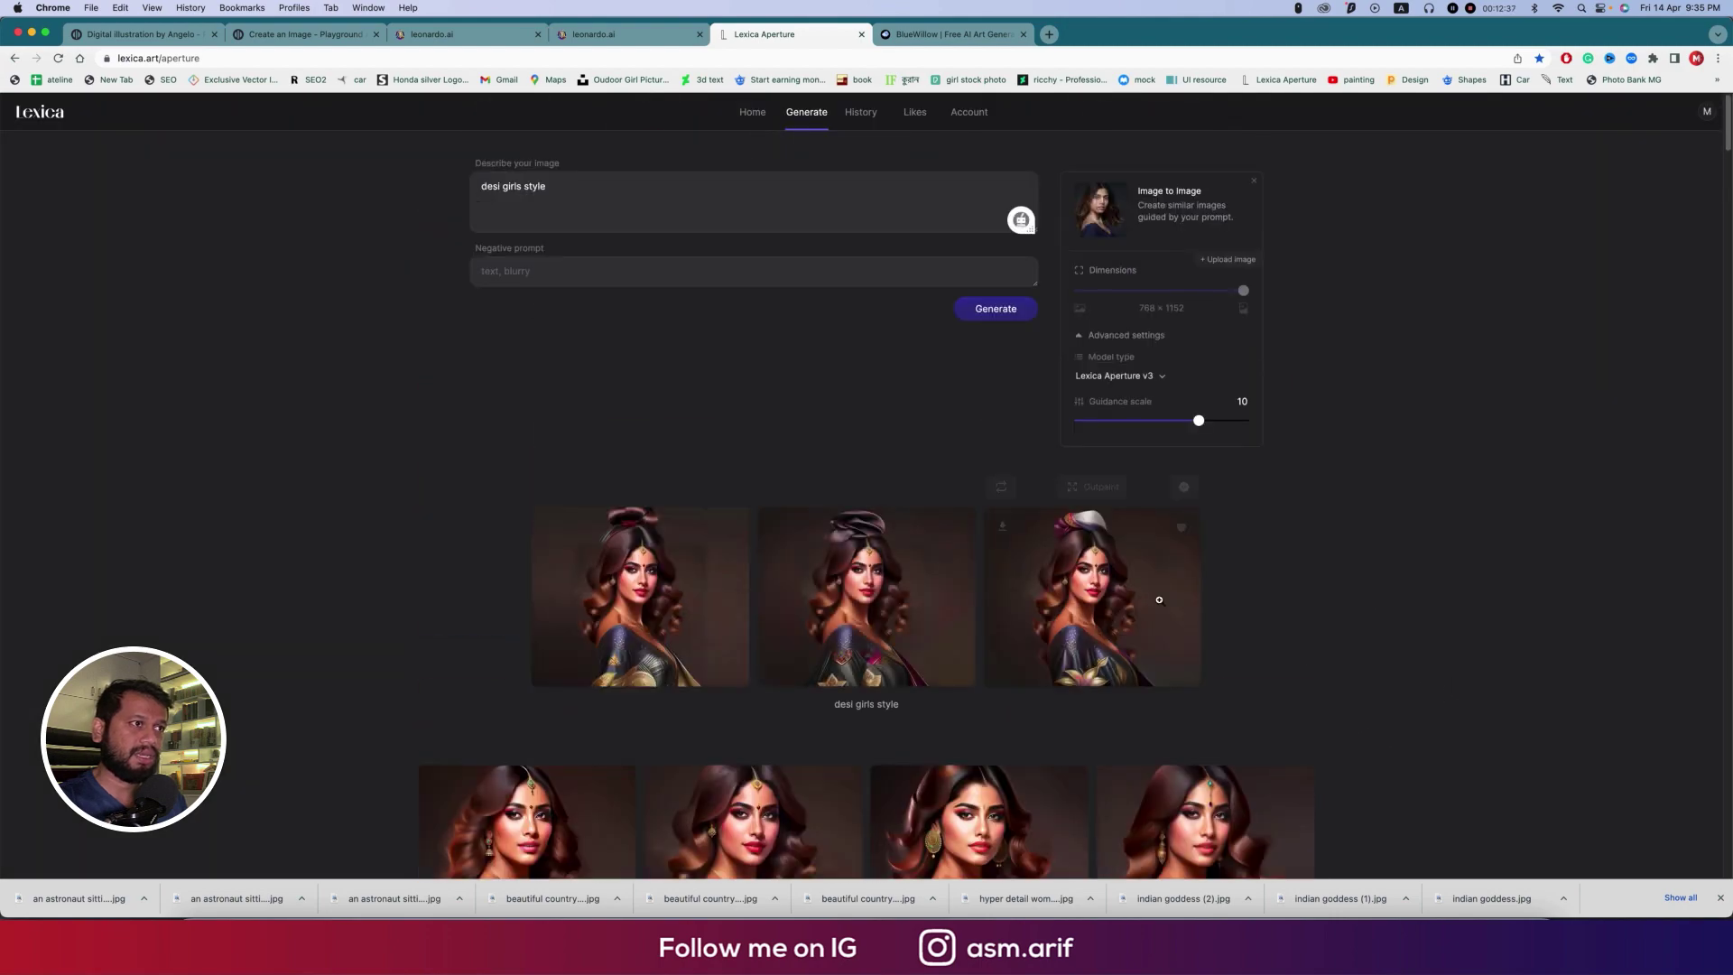
Enlarge the third up-do variation, step to another variation, and close the view
click(1120, 596)
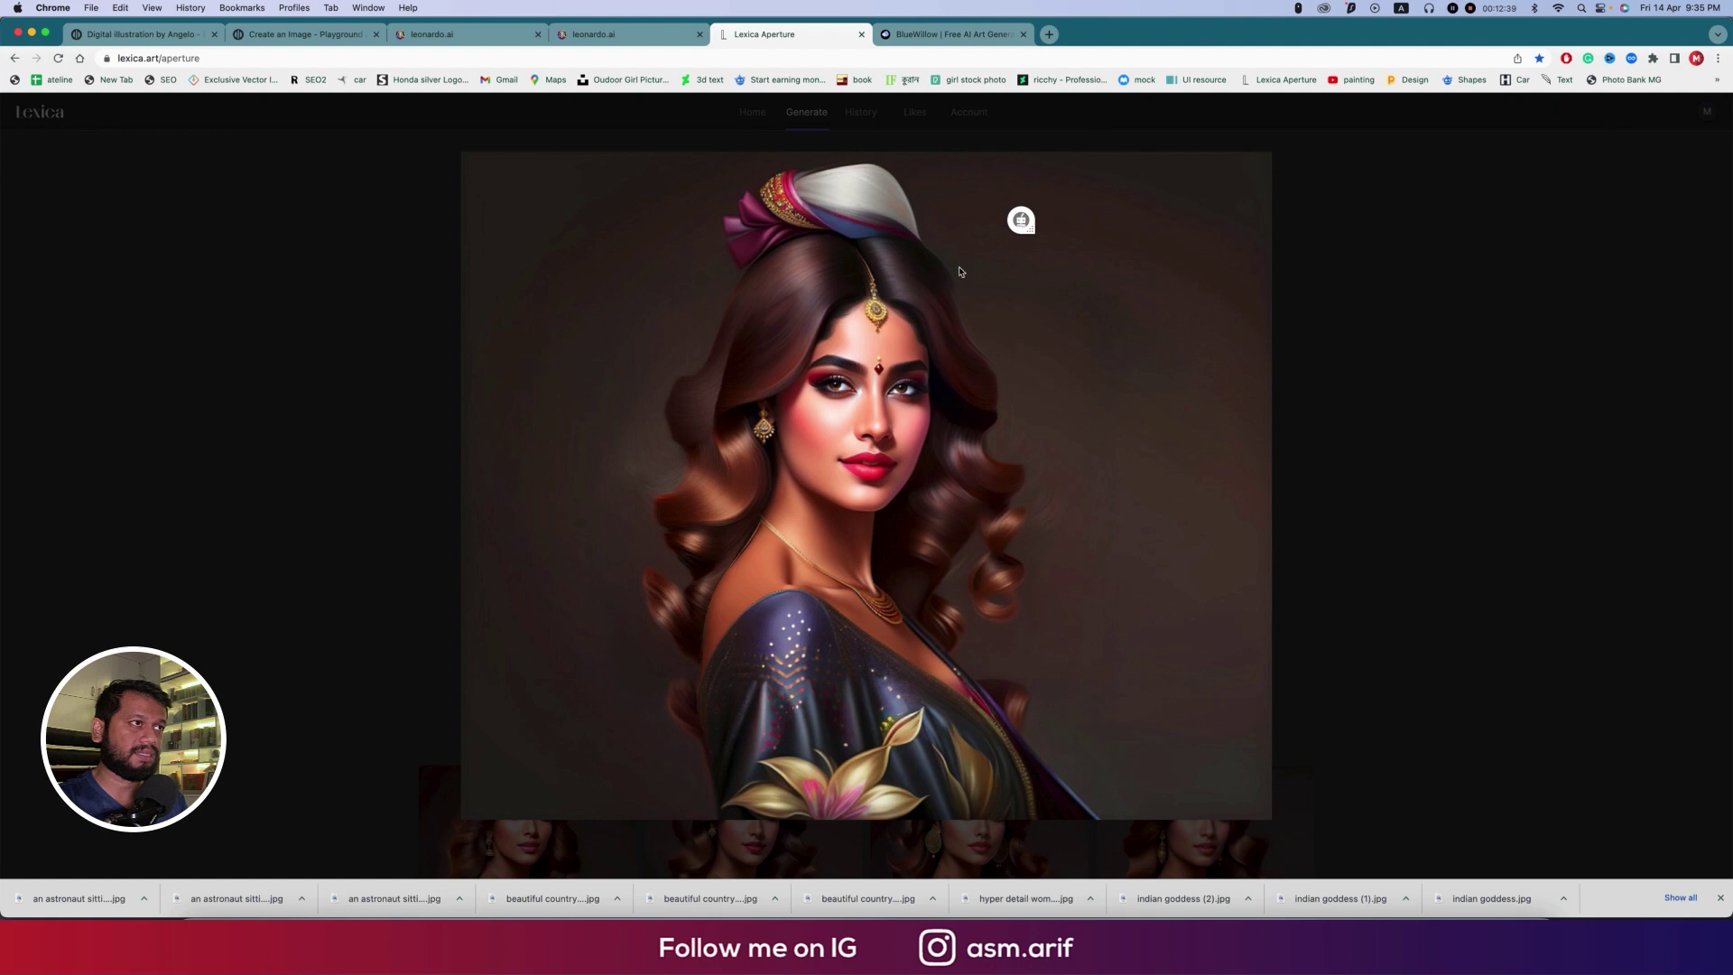
key(Right)
key(Right)
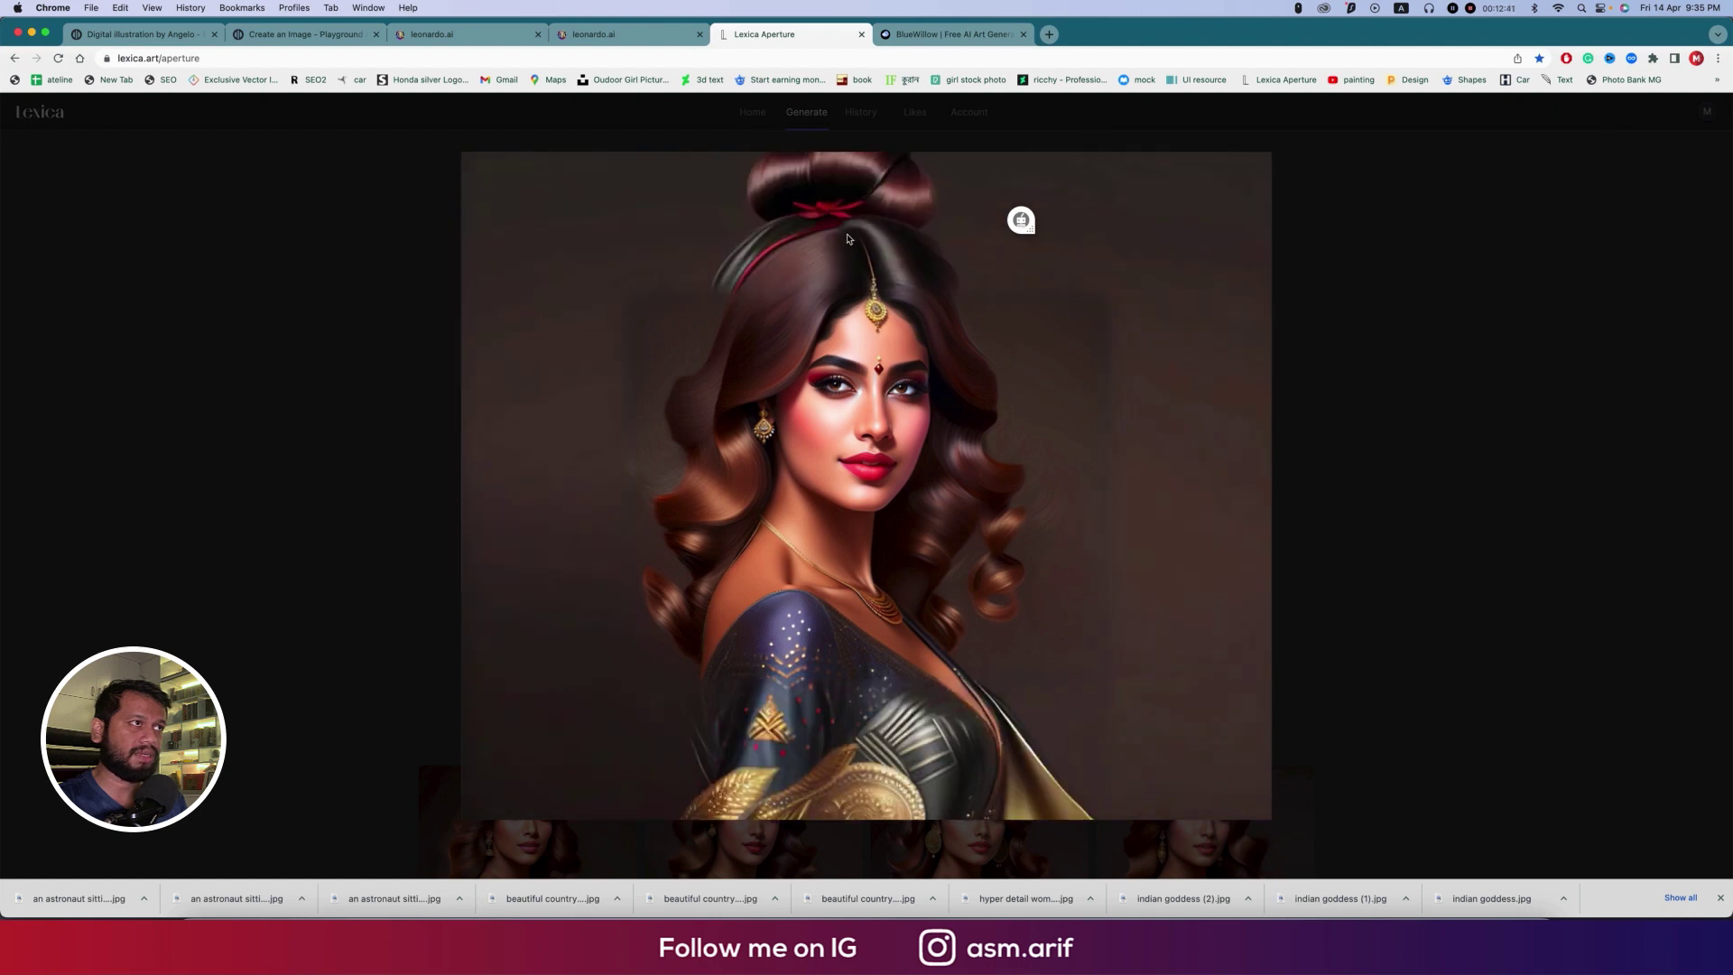
click(1490, 439)
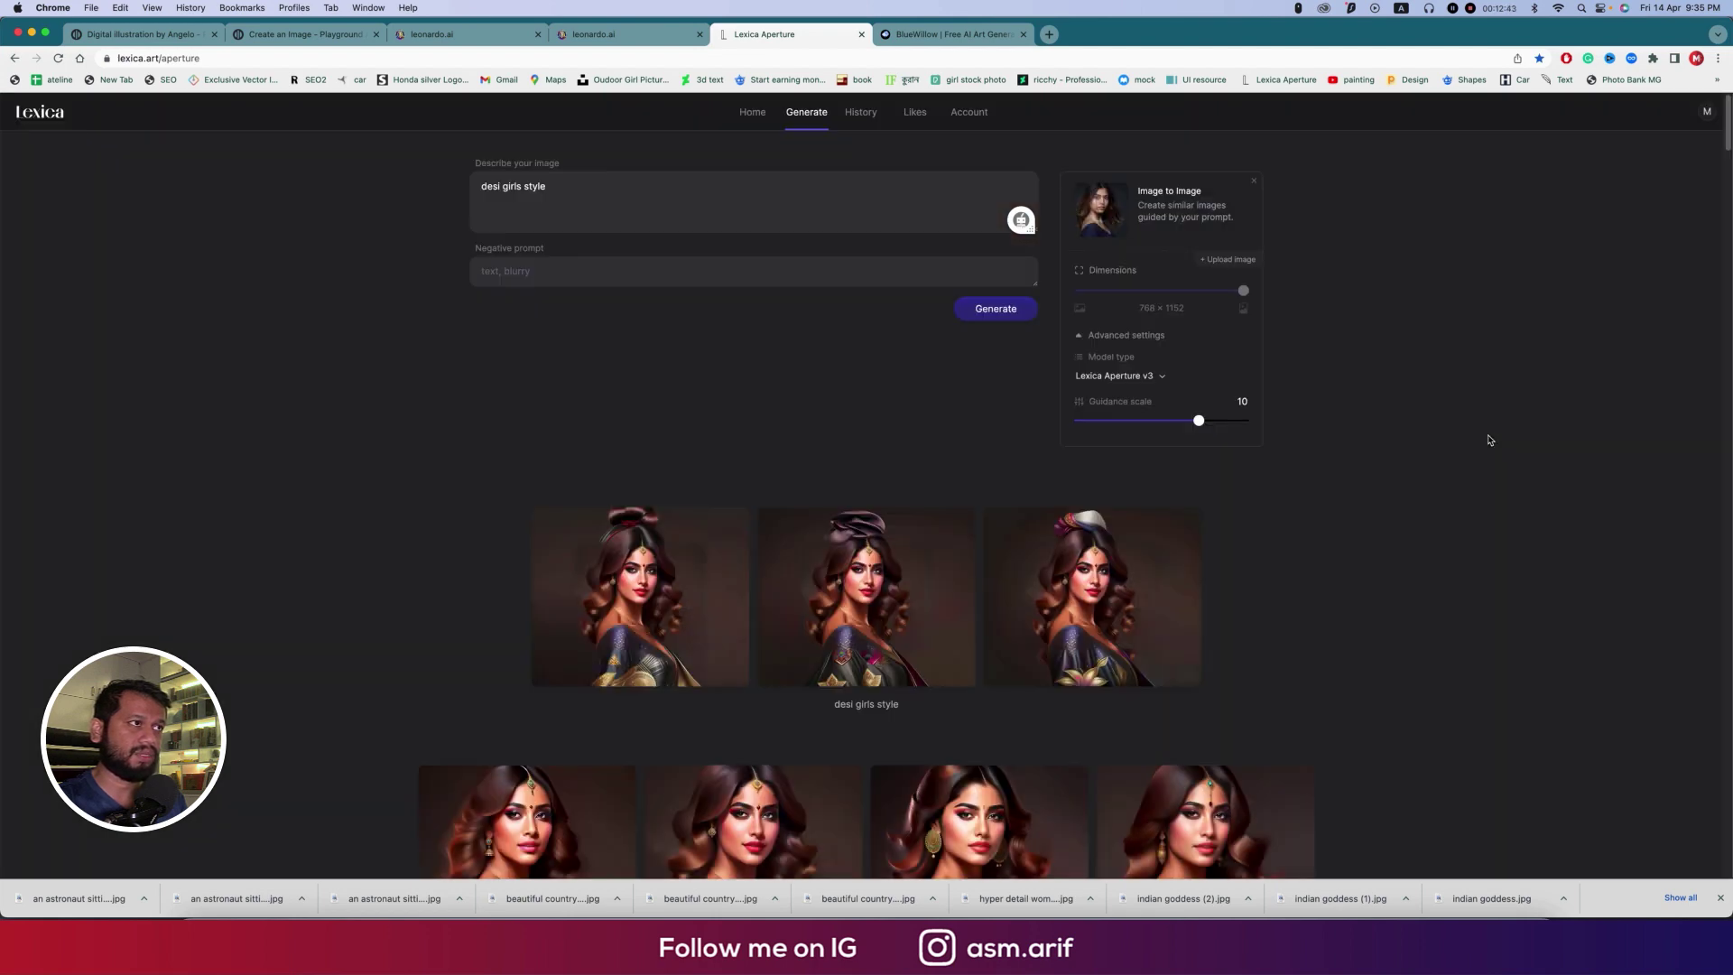
scroll(1350, 591, down, 5)
scroll(1350, 591, up, 5)
click(755, 113)
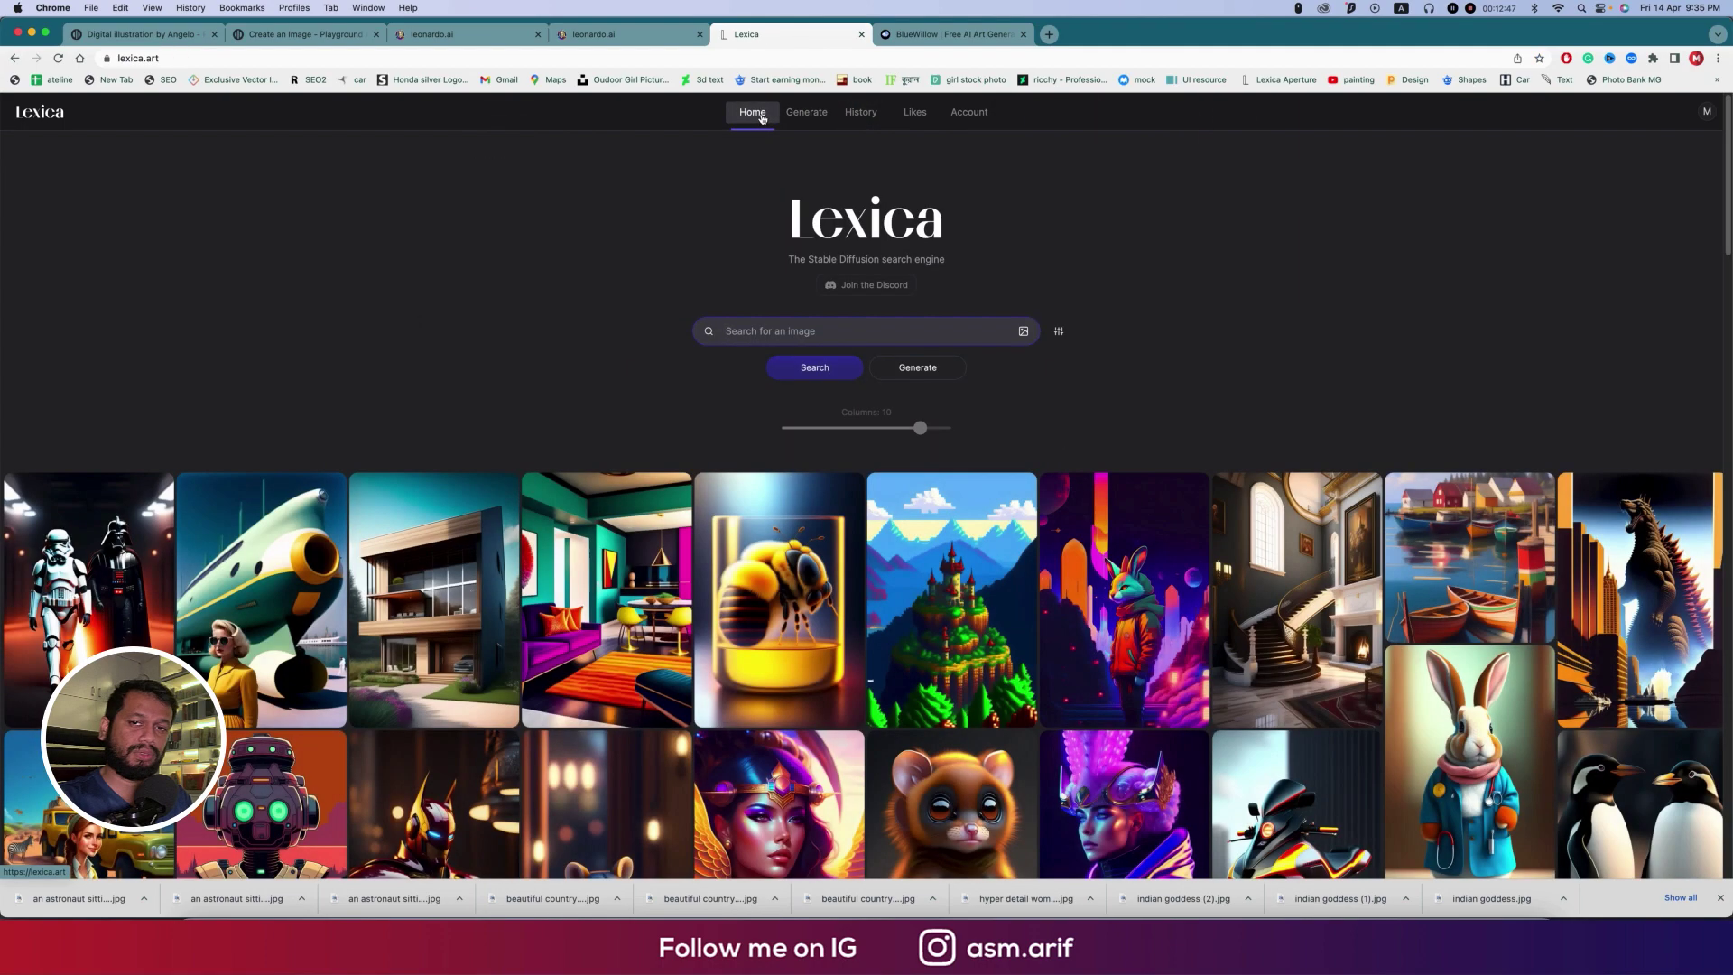